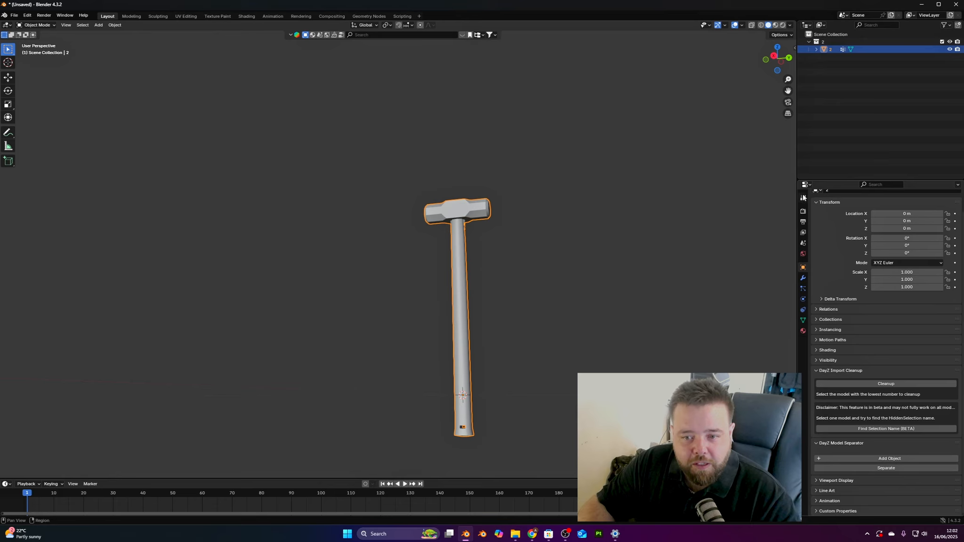
Check the vertex groups of the sledgehammer mesh and view the model up close
{"action": "left_click", "coordinate": [804, 197]}
{"action": "scroll", "coordinate": [832, 278], "scroll_direction": "up", "scroll_amount": 1}
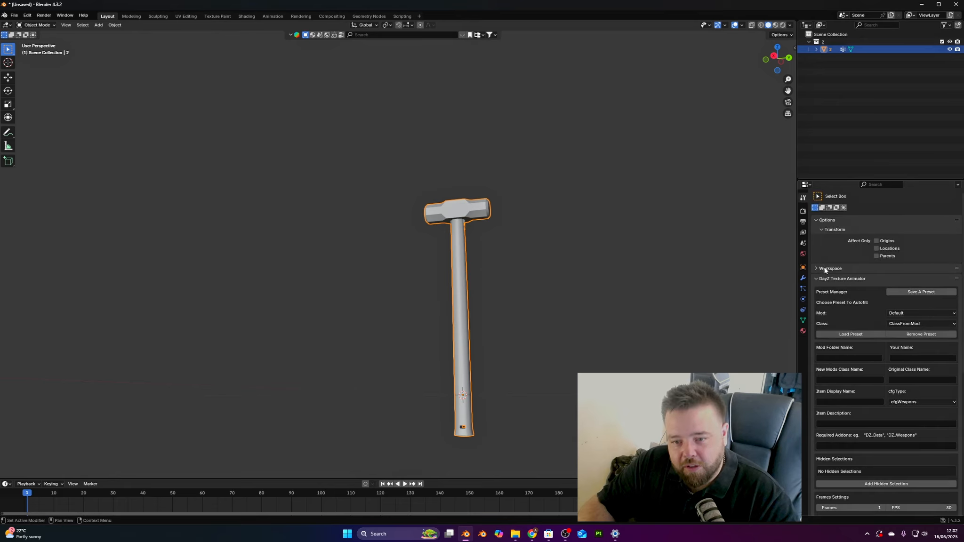
{"action": "left_click", "coordinate": [804, 320]}
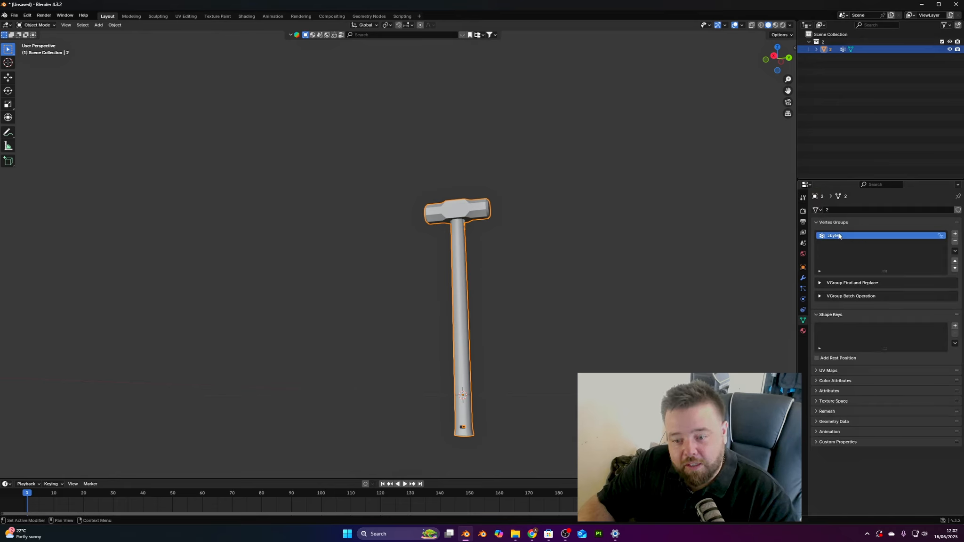
{"action": "scroll", "coordinate": [539, 247], "scroll_direction": "up", "scroll_amount": 3}
{"action": "middle_click_drag", "start_coordinate": [540, 248], "coordinate": [446, 158], "text": "shift"}
{"action": "scroll", "coordinate": [448, 165], "scroll_direction": "down", "scroll_amount": 2}
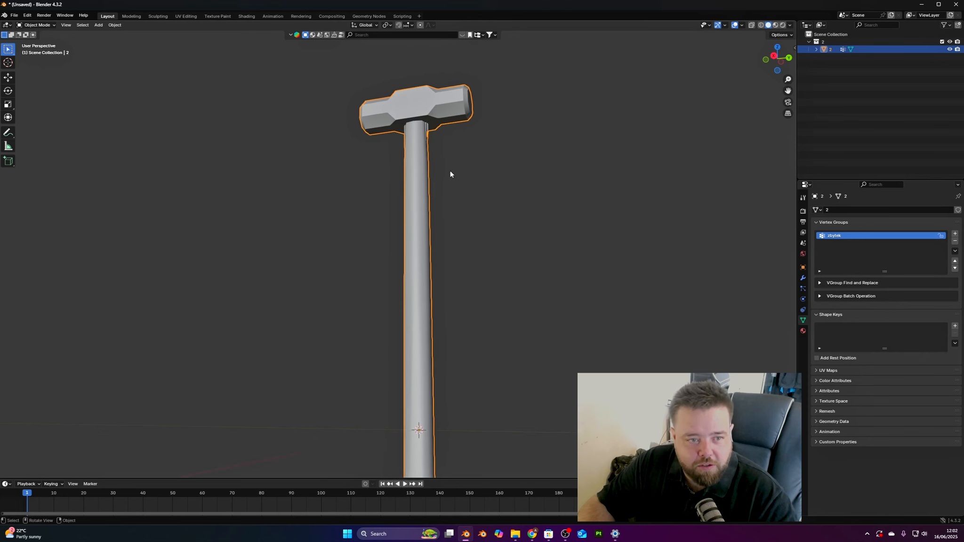
Examine the sledgehammer's UV layout in the UV Editing workspace
{"action": "left_click", "coordinate": [186, 16]}
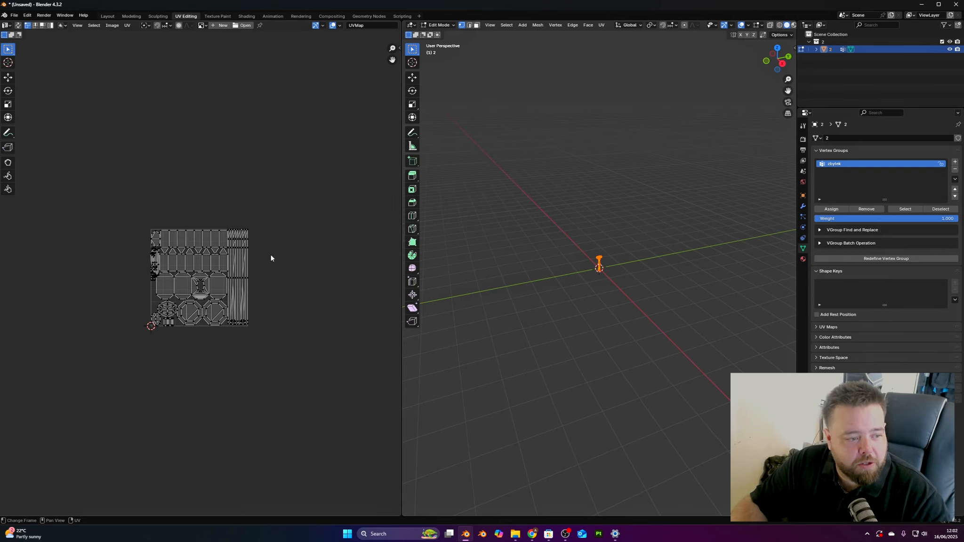
{"action": "scroll", "coordinate": [216, 297], "scroll_direction": "up", "scroll_amount": 7}
{"action": "scroll", "coordinate": [215, 301], "scroll_direction": "down", "scroll_amount": 3}
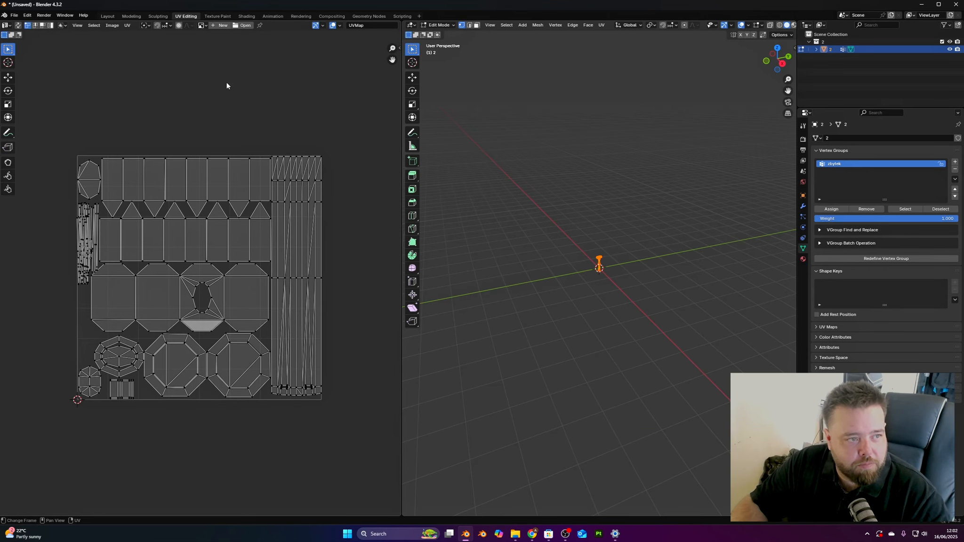
Switch to the Shading workspace and rename the sledgehammer object as hammer
{"action": "left_click", "coordinate": [245, 16]}
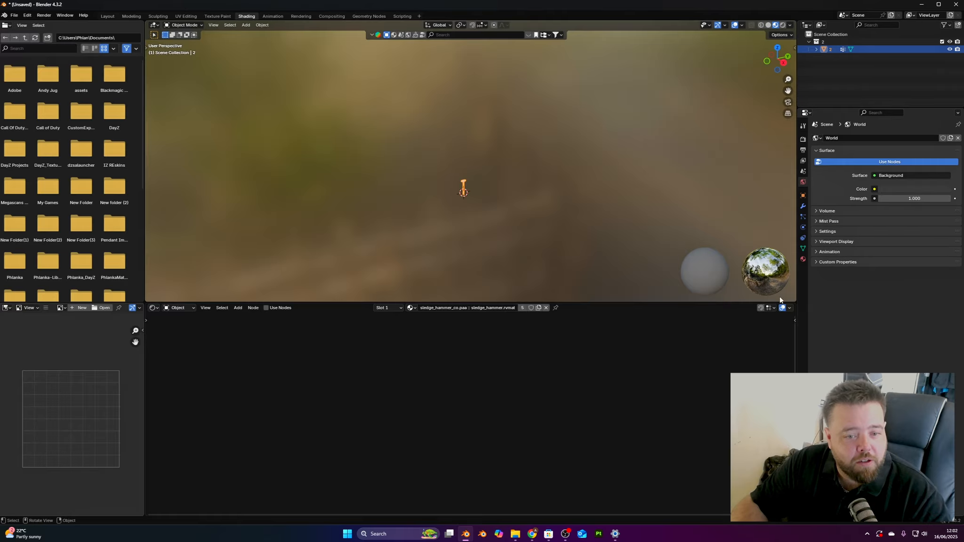
{"action": "double_click", "coordinate": [831, 49]}
{"action": "type", "text": "hammer"}
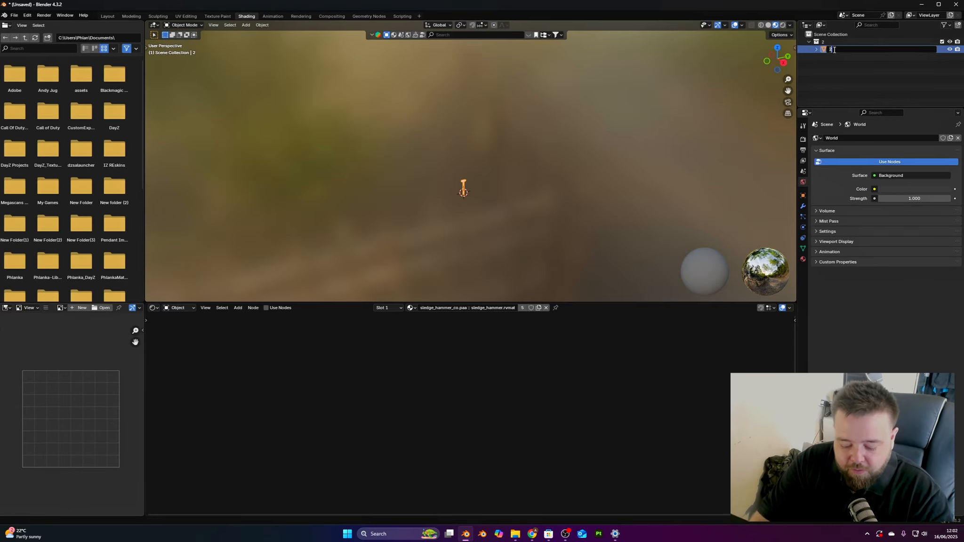
{"action": "key", "text": "Return"}
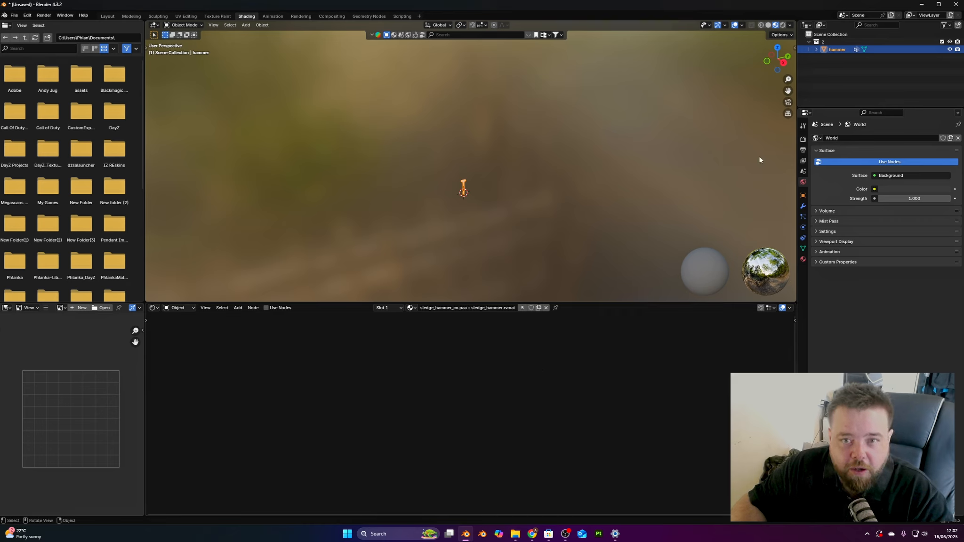
Apply the Base material from the DayZ Textures add-on to the hammer
{"action": "scroll", "coordinate": [478, 216], "scroll_direction": "up", "scroll_amount": 8}
{"action": "middle_click_drag", "start_coordinate": [454, 239], "coordinate": [503, 118], "text": "shift"}
{"action": "scroll", "coordinate": [496, 164], "scroll_direction": "up", "scroll_amount": 5}
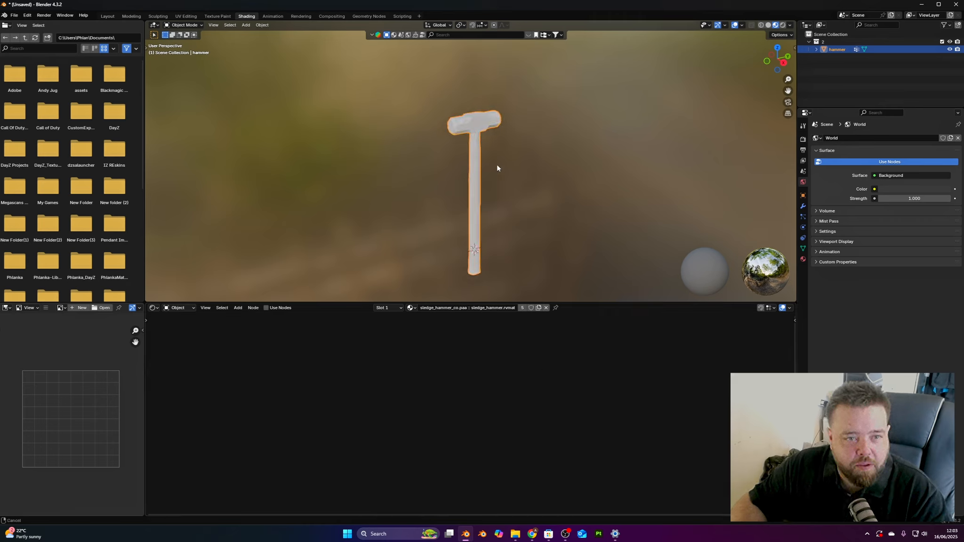
{"action": "left_click", "coordinate": [795, 48]}
{"action": "left_click", "coordinate": [793, 254]}
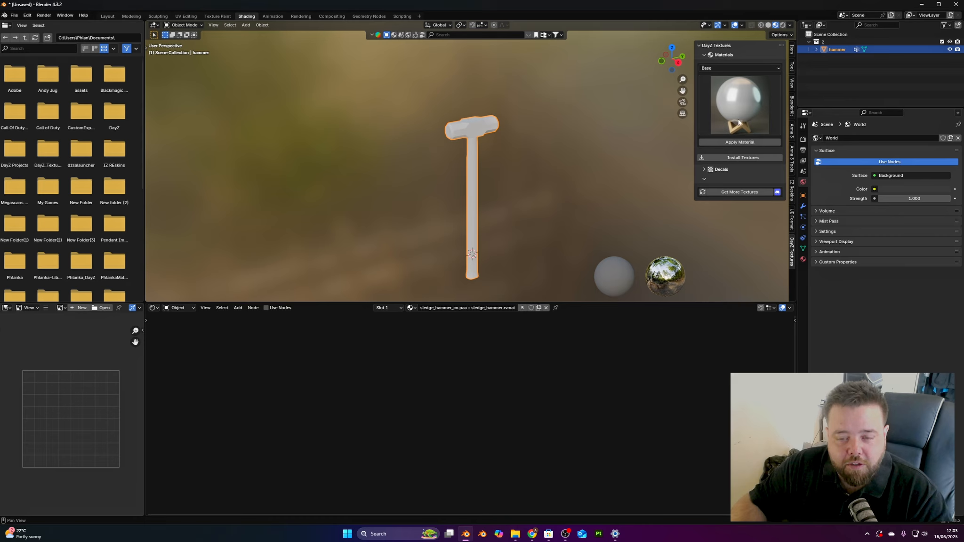
{"action": "left_click", "coordinate": [735, 142]}
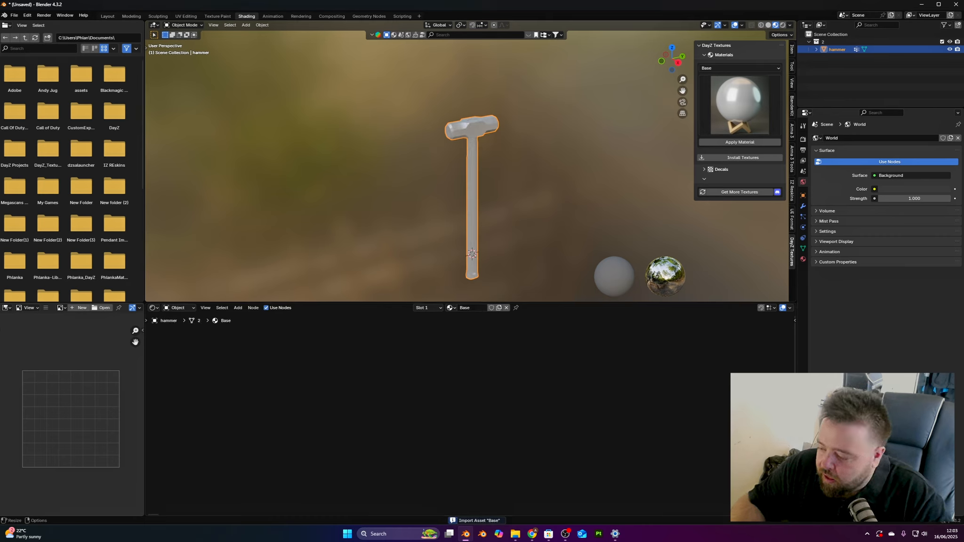
Switch to the browser, open the Princess Mononoke image results from the slot machine page, and search images for "Princess Mononoke transparent"
{"action": "key", "text": "alt+Tab"}
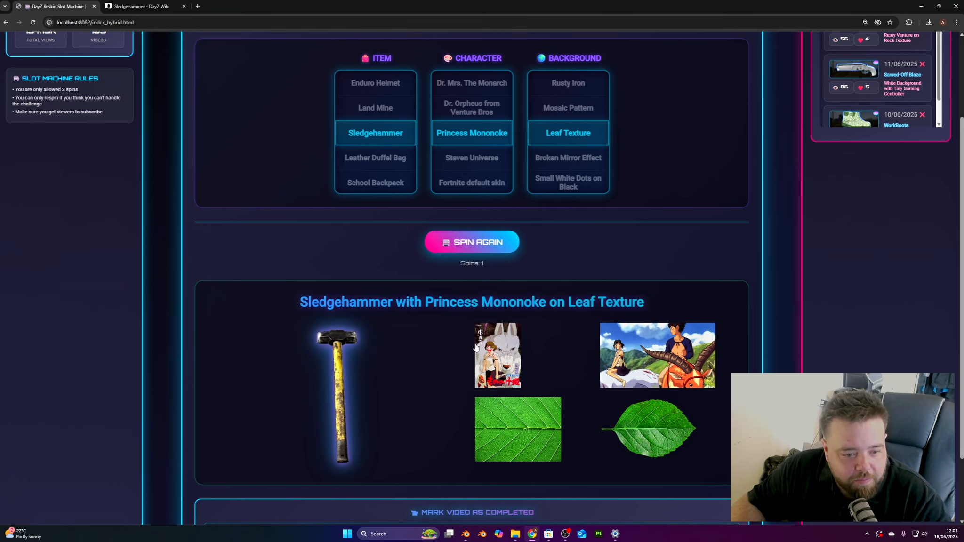
{"action": "left_click", "coordinate": [492, 135]}
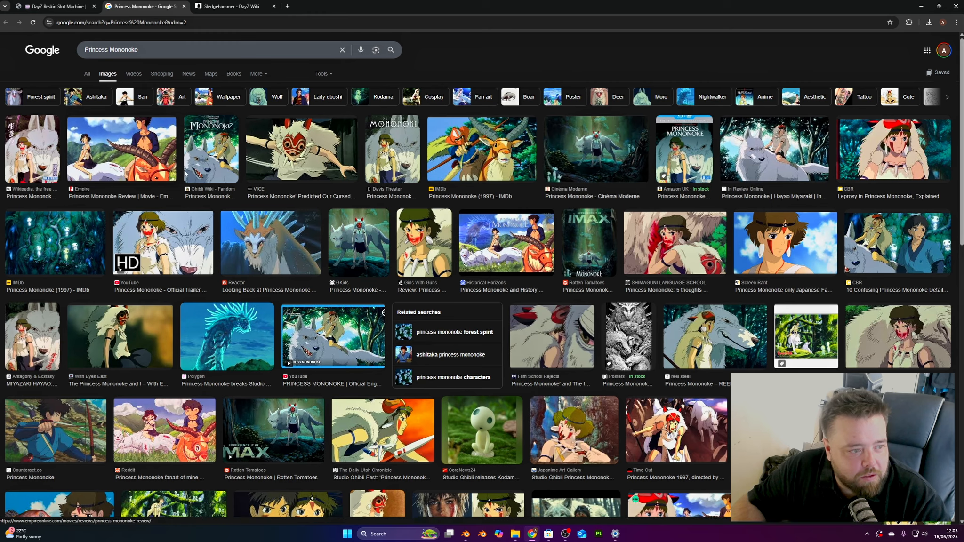
{"action": "left_click", "coordinate": [227, 47]}
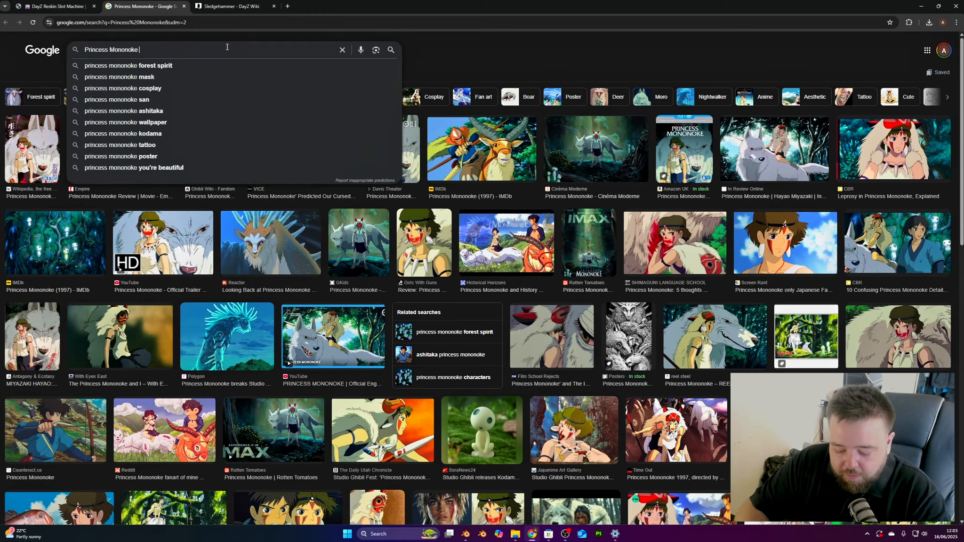
{"action": "type", "text": "transparent"}
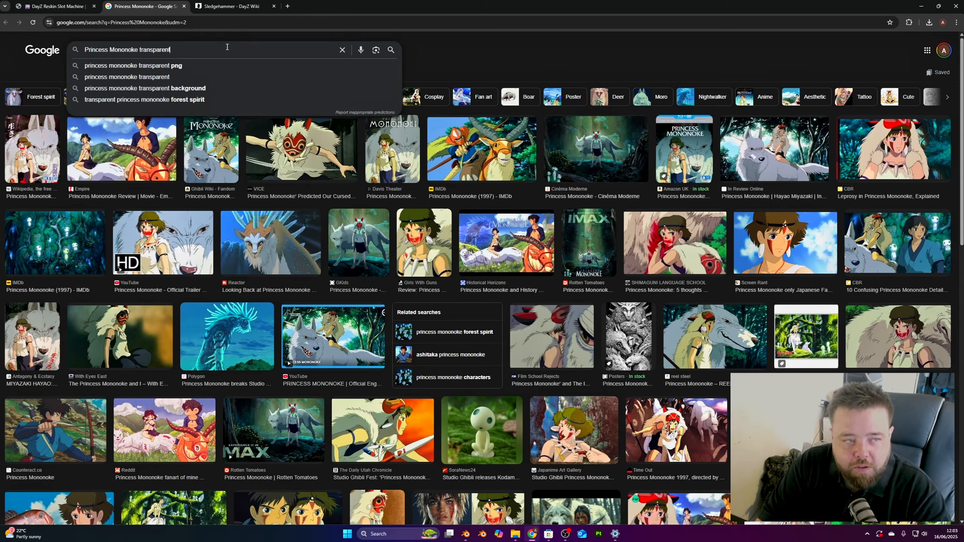
{"action": "key", "text": "Return"}
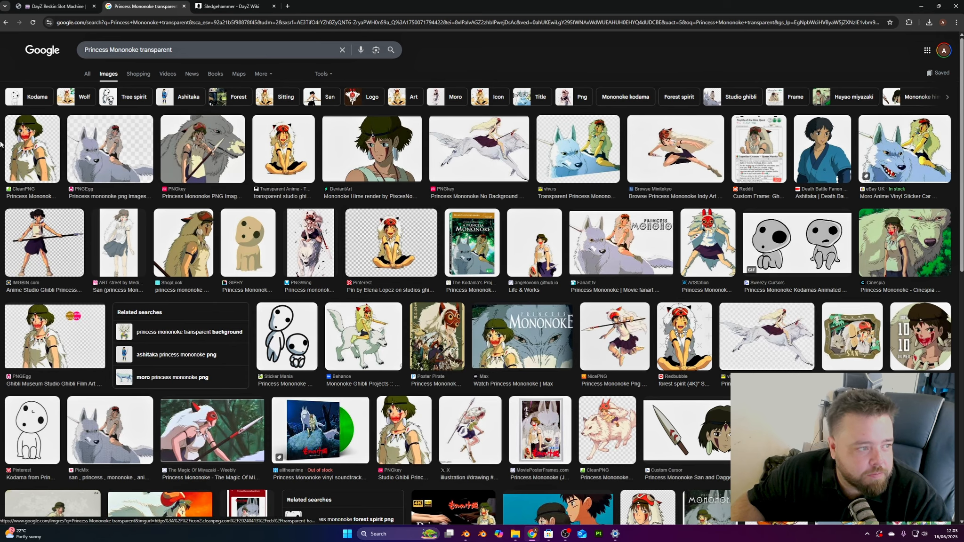
Preview the Minitokyo image of the leaping princess with its related images, and open its source gallery to browse the artwork
{"action": "left_click", "coordinate": [696, 146]}
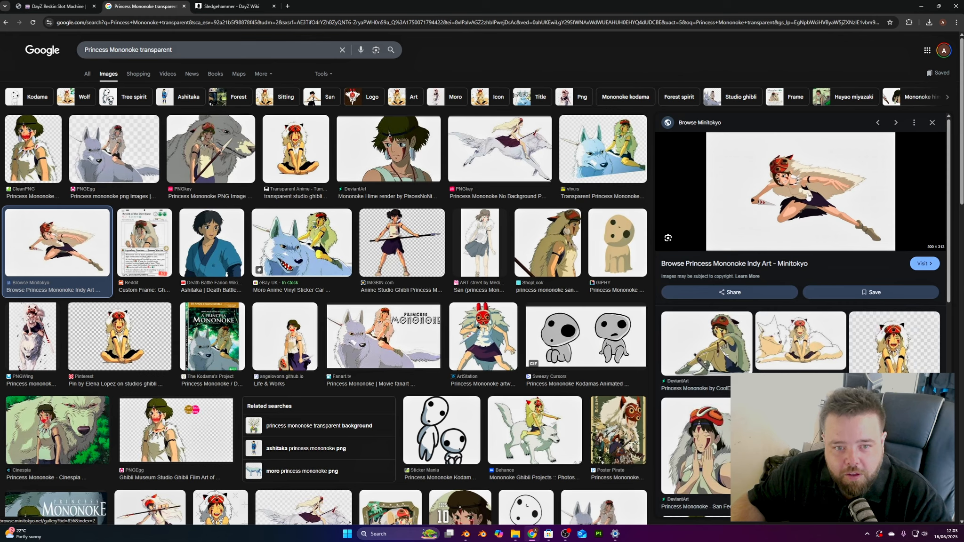
{"action": "scroll", "coordinate": [808, 196], "scroll_direction": "down", "scroll_amount": 5}
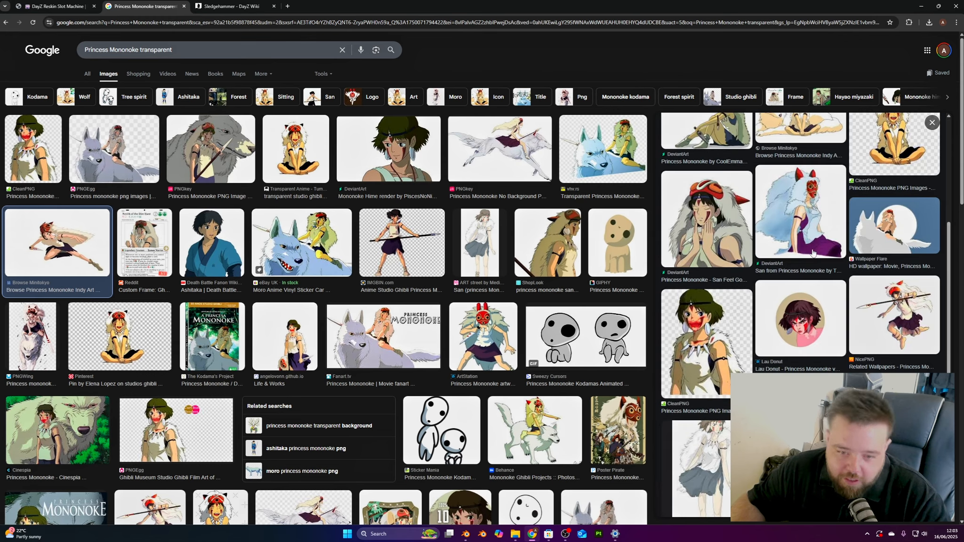
{"action": "scroll", "coordinate": [810, 244], "scroll_direction": "up", "scroll_amount": 3}
{"action": "scroll", "coordinate": [806, 236], "scroll_direction": "down", "scroll_amount": 3}
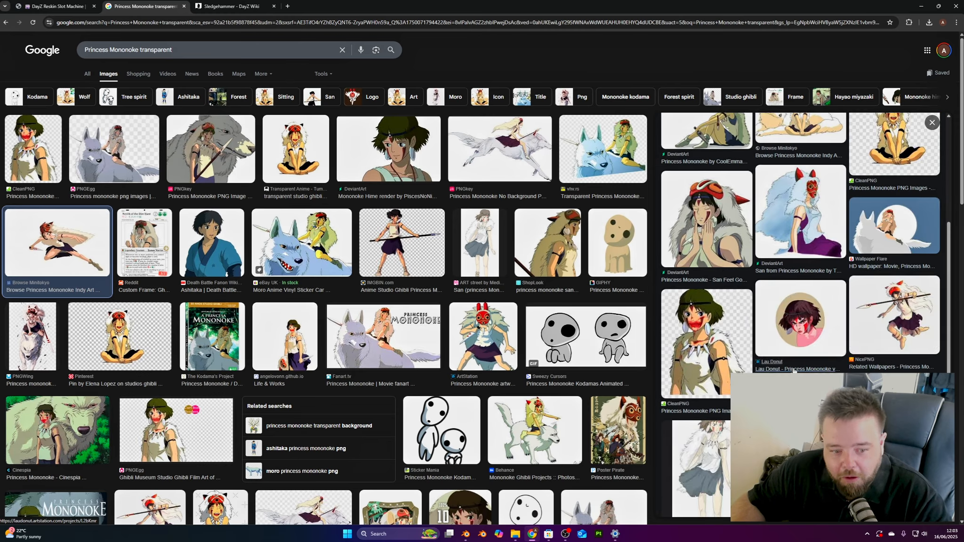
{"action": "scroll", "coordinate": [795, 218], "scroll_direction": "up", "scroll_amount": 5}
{"action": "left_click", "coordinate": [793, 185]}
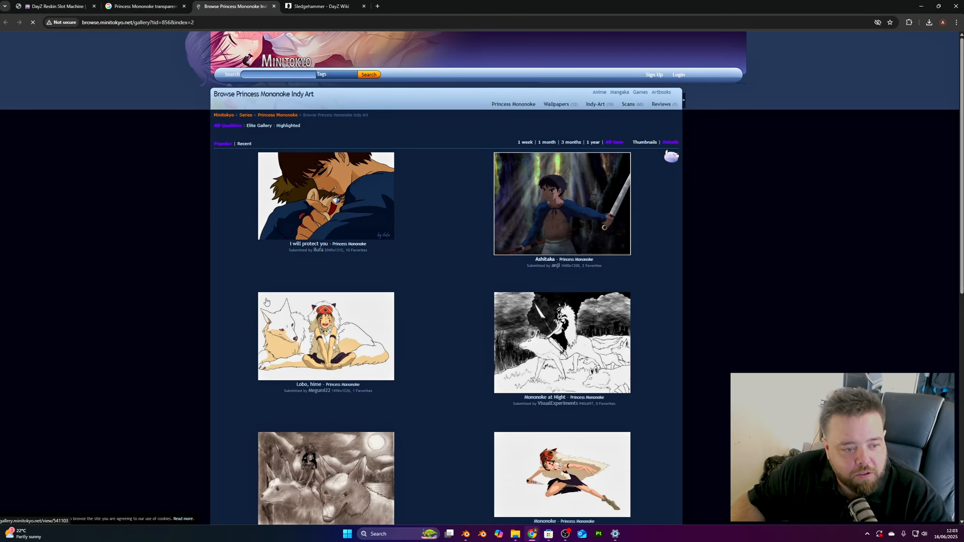
{"action": "scroll", "coordinate": [628, 306], "scroll_direction": "down", "scroll_amount": 5}
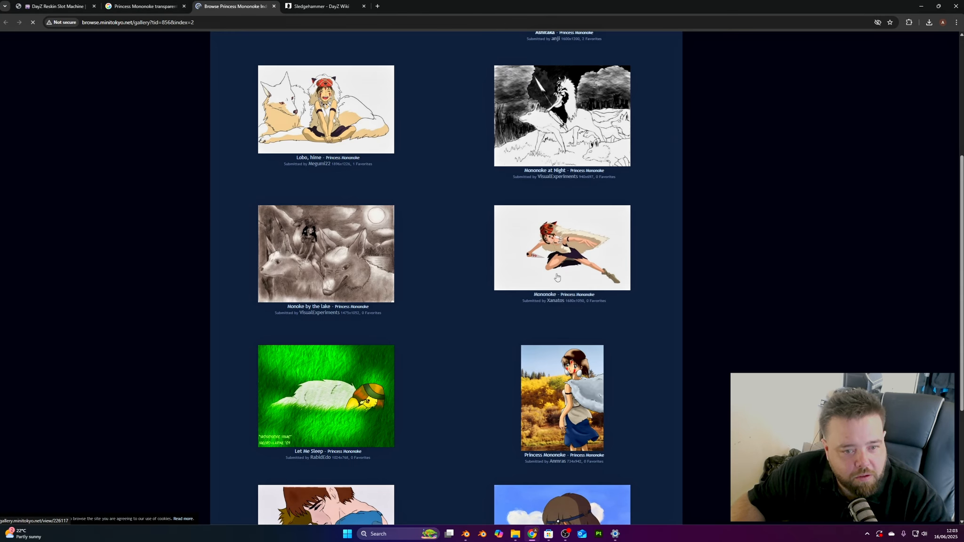
Return to the image results, preview the vhv.rs picture of the princess riding a running white wolf, and browse its related images
{"action": "left_click", "coordinate": [115, 3]}
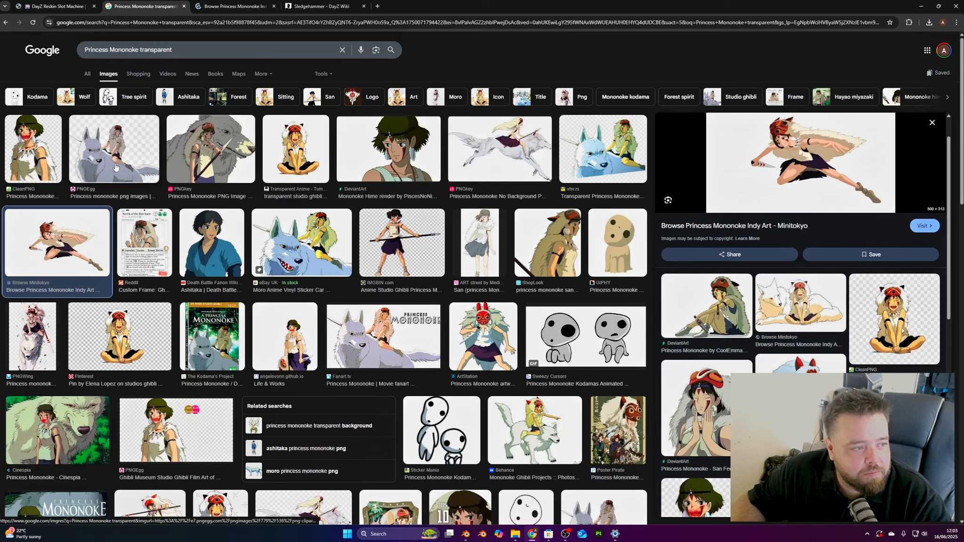
{"action": "scroll", "coordinate": [330, 165], "scroll_direction": "down", "scroll_amount": 1}
{"action": "scroll", "coordinate": [518, 165], "scroll_direction": "up", "scroll_amount": 1}
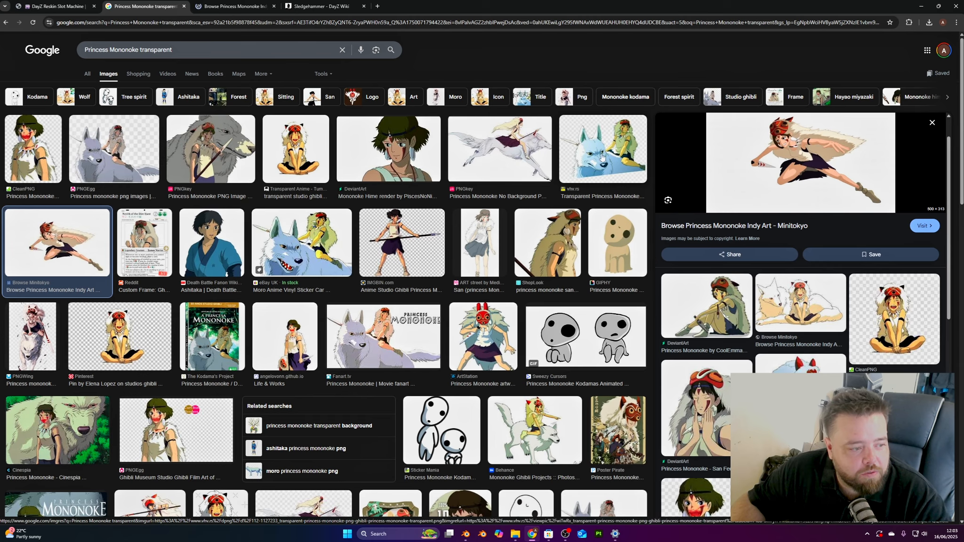
{"action": "scroll", "coordinate": [598, 158], "scroll_direction": "down", "scroll_amount": 5}
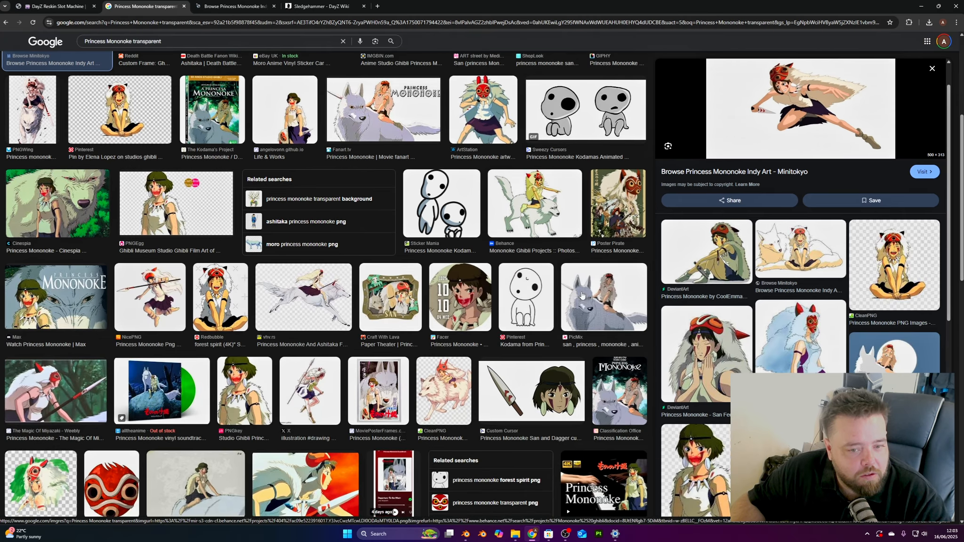
{"action": "left_click", "coordinate": [304, 281]}
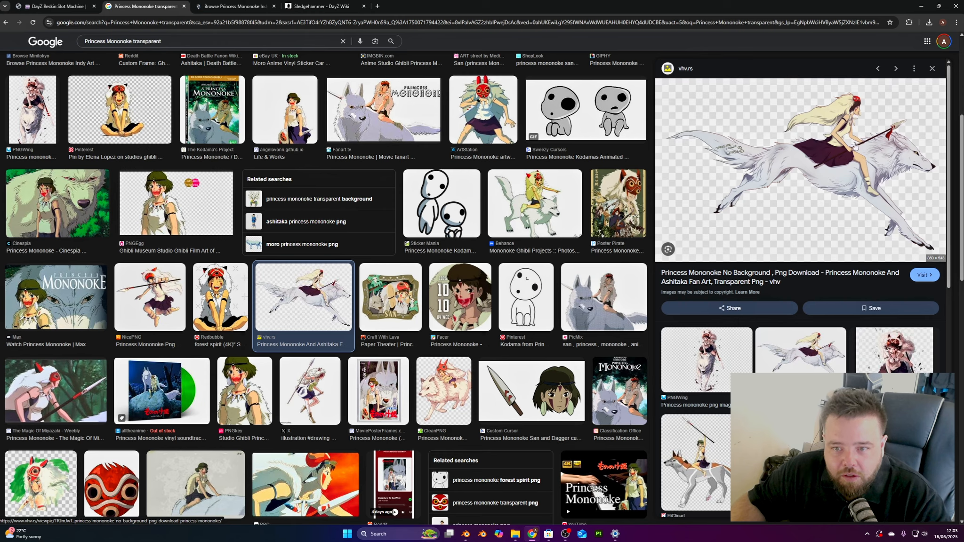
{"action": "scroll", "coordinate": [857, 301], "scroll_direction": "down", "scroll_amount": 2}
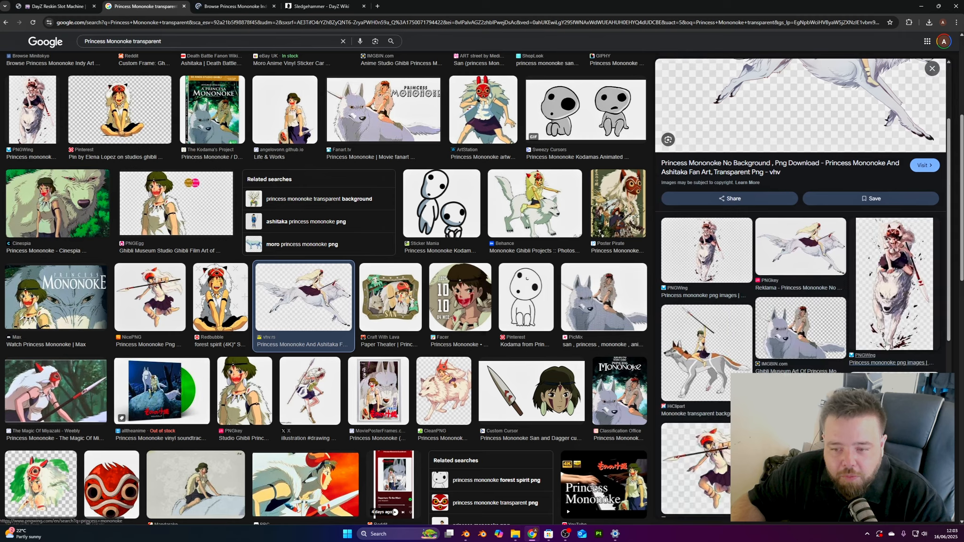
{"action": "scroll", "coordinate": [892, 284], "scroll_direction": "down", "scroll_amount": 5}
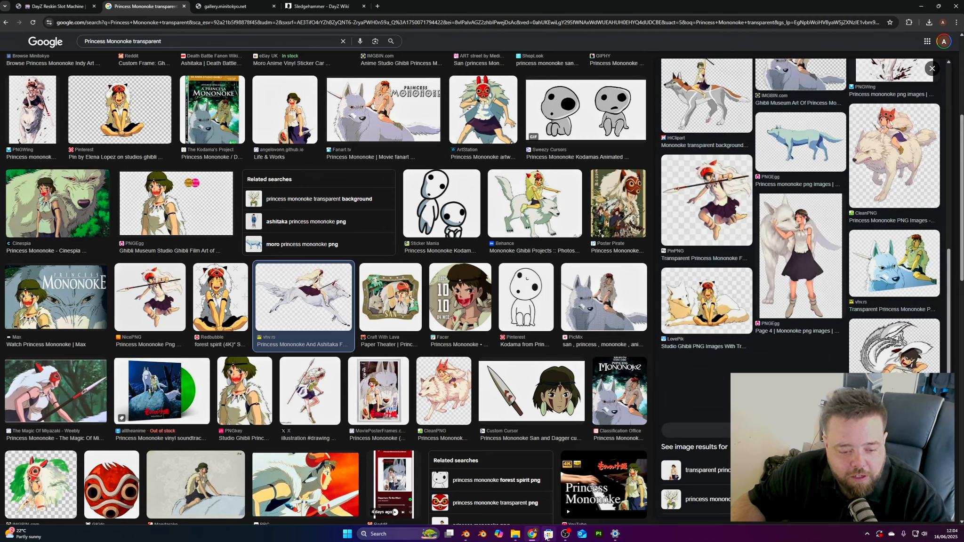
Switch to Blender and examine the shape of the hammer head from several angles for artwork placement
{"action": "left_click", "coordinate": [465, 533]}
{"action": "scroll", "coordinate": [474, 172], "scroll_direction": "up", "scroll_amount": 6}
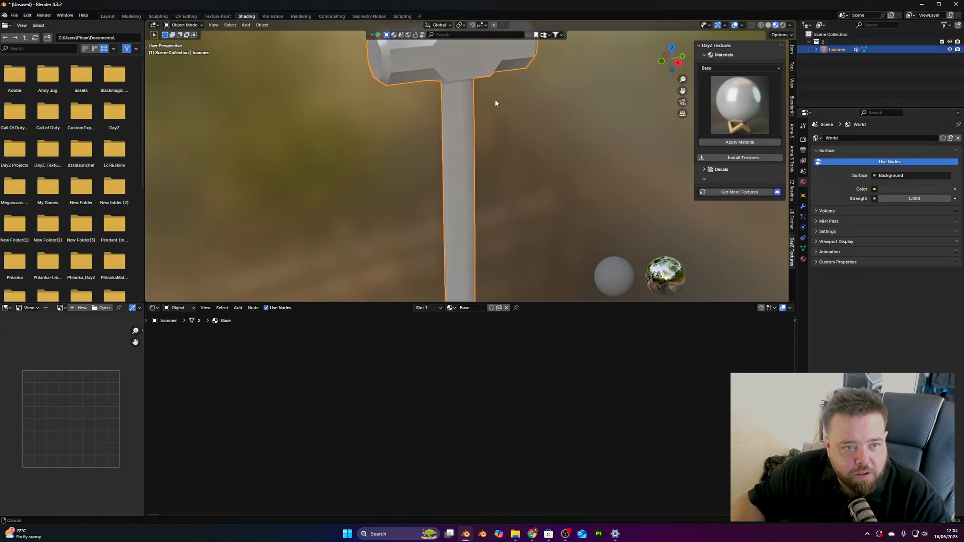
{"action": "middle_click_drag", "start_coordinate": [494, 99], "coordinate": [485, 181], "text": "shift"}
{"action": "middle_click_drag", "start_coordinate": [485, 182], "coordinate": [443, 127]}
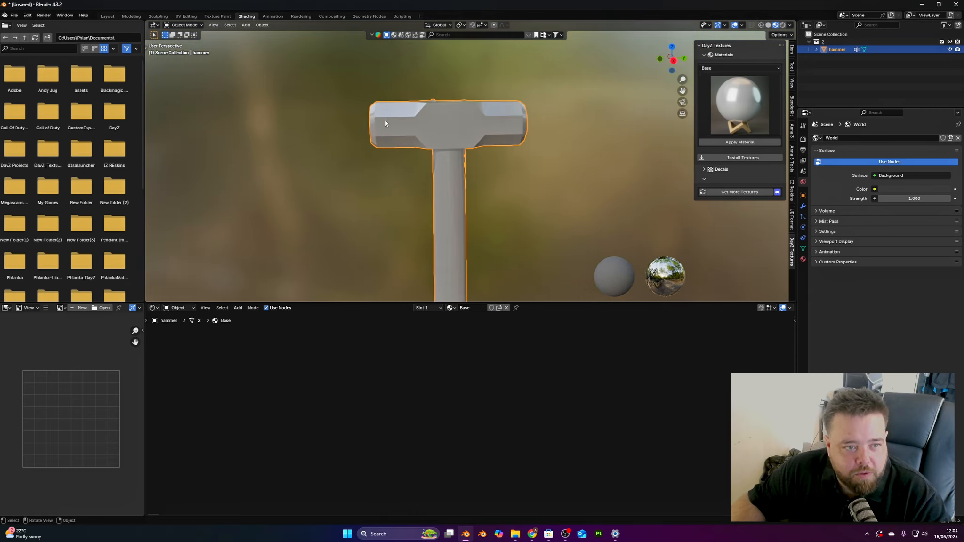
{"action": "scroll", "coordinate": [469, 113], "scroll_direction": "up", "scroll_amount": 5}
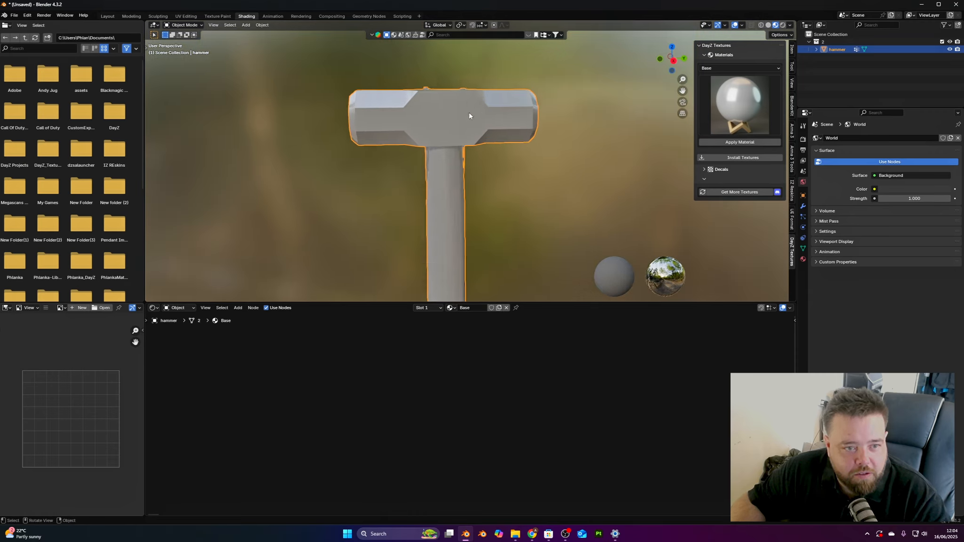
{"action": "middle_click_drag", "start_coordinate": [443, 78], "coordinate": [485, 192], "text": "shift"}
{"action": "middle_click_drag", "start_coordinate": [485, 191], "coordinate": [523, 164]}
{"action": "scroll", "coordinate": [492, 175], "scroll_direction": "down", "scroll_amount": 2}
Return to the browser, preview the PNGEgg image of the princess sitting on the white wolf, and browse its related images
{"action": "key", "text": "alt+Tab"}
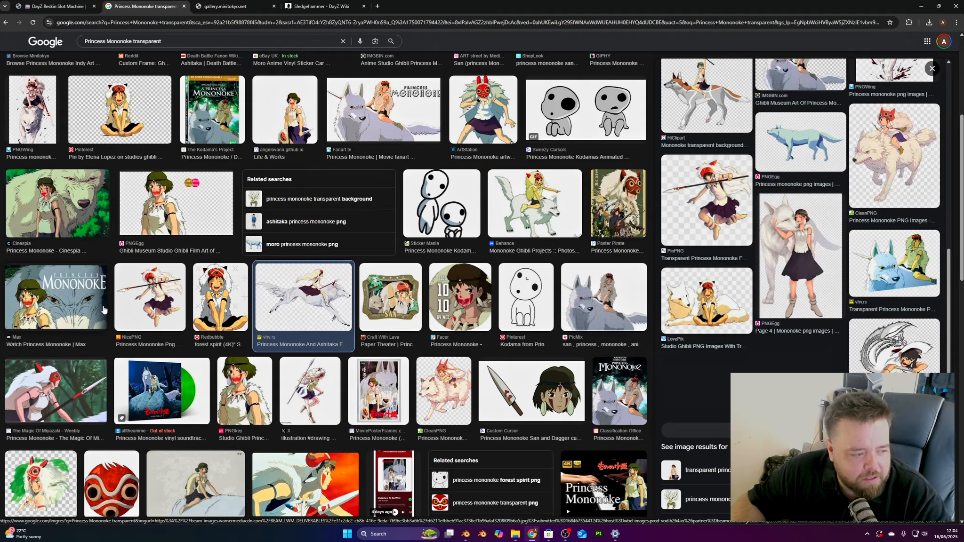
{"action": "scroll", "coordinate": [101, 311], "scroll_direction": "up", "scroll_amount": 4}
{"action": "scroll", "coordinate": [101, 310], "scroll_direction": "up", "scroll_amount": 1}
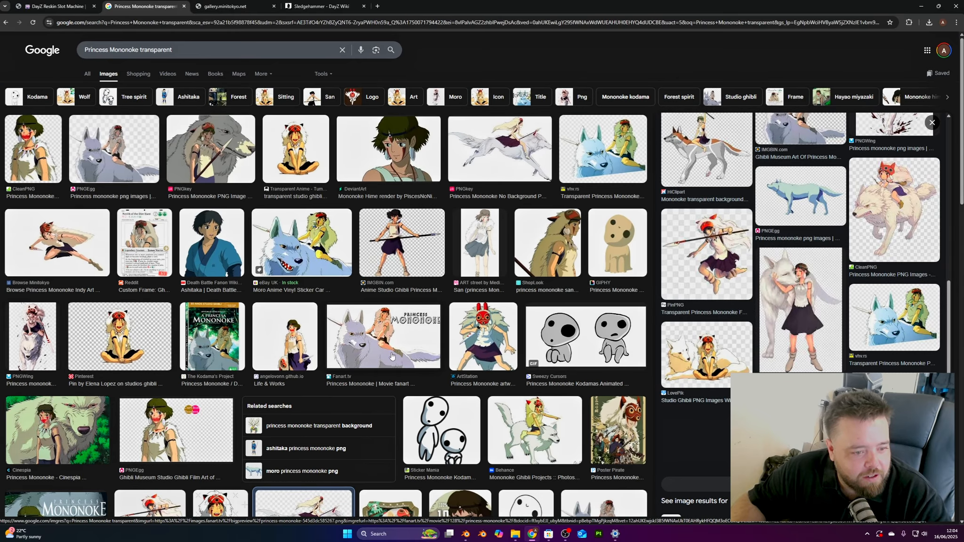
{"action": "left_click", "coordinate": [125, 149]}
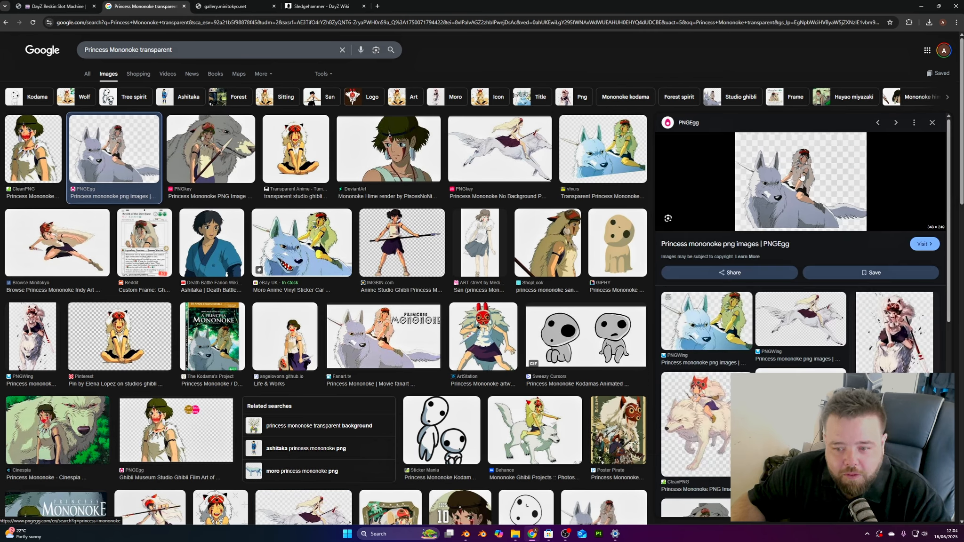
{"action": "scroll", "coordinate": [725, 371], "scroll_direction": "down", "scroll_amount": 8}
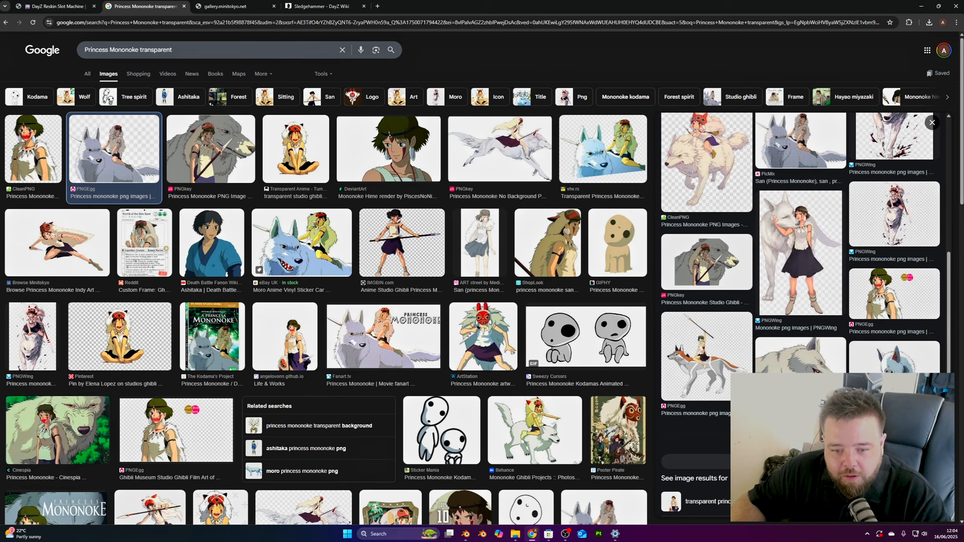
{"action": "scroll", "coordinate": [753, 369], "scroll_direction": "up", "scroll_amount": 3}
{"action": "scroll", "coordinate": [696, 315], "scroll_direction": "up", "scroll_amount": 2}
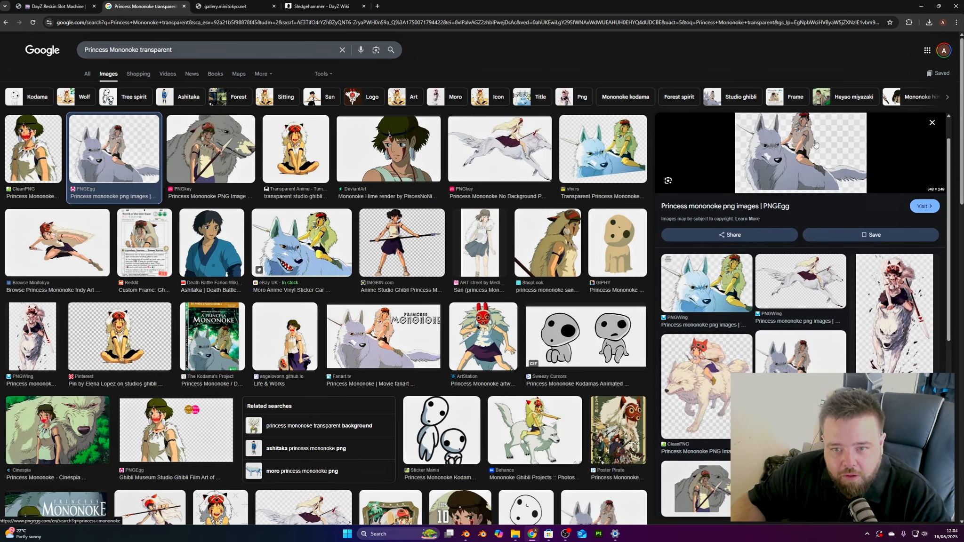
Open the PNGEgg source page, download the red Princess Mononoke mask PNG from its image page, and close that page
{"action": "left_click", "coordinate": [922, 205]}
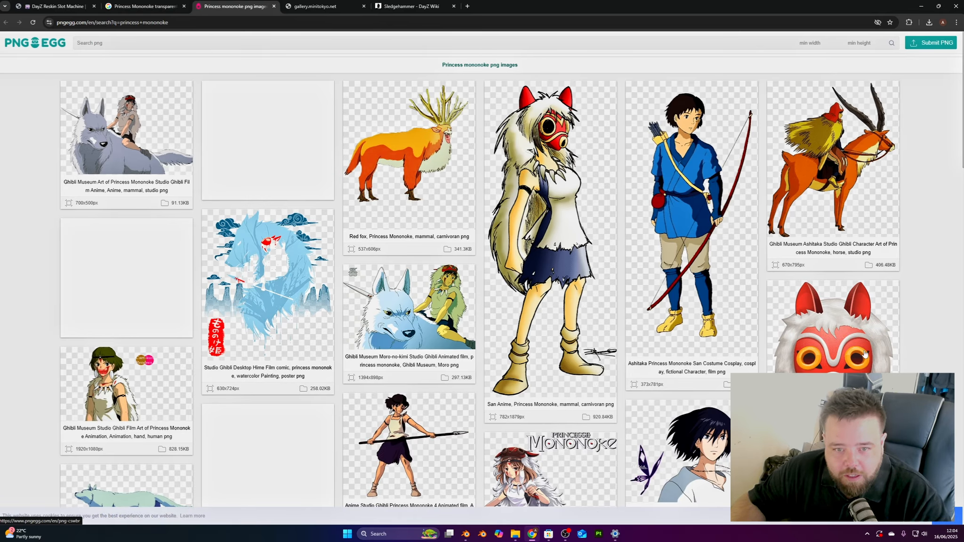
{"action": "left_click", "coordinate": [825, 338]}
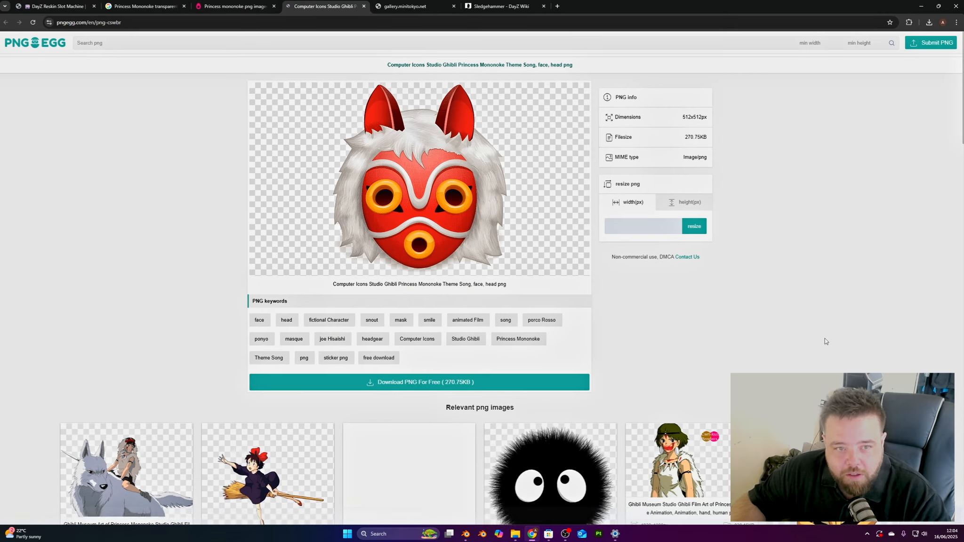
{"action": "left_click", "coordinate": [486, 381]}
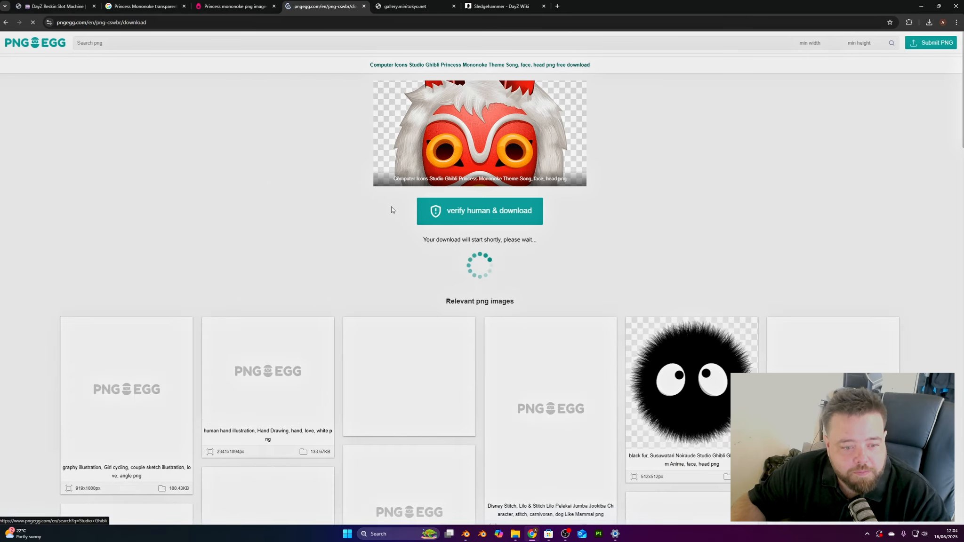
{"action": "left_click", "coordinate": [499, 223]}
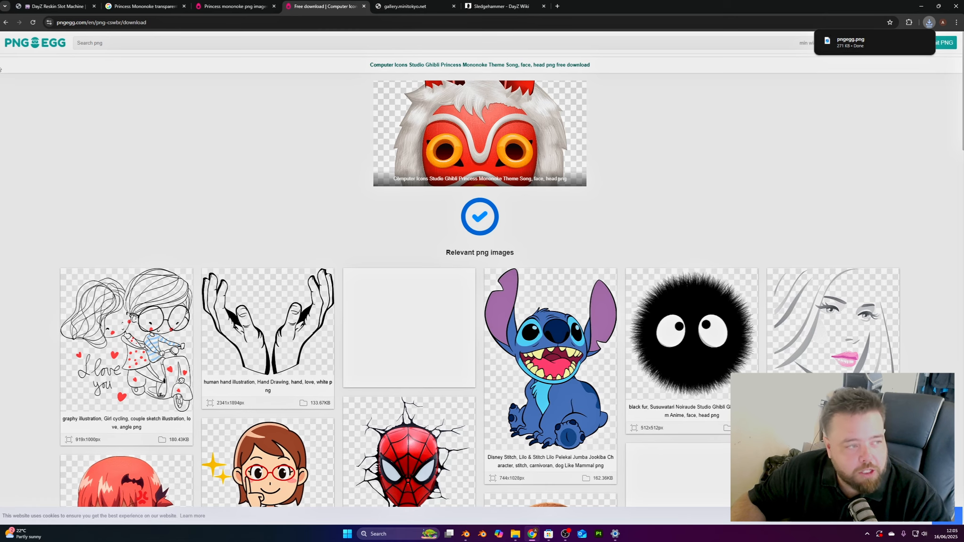
{"action": "left_click", "coordinate": [6, 23]}
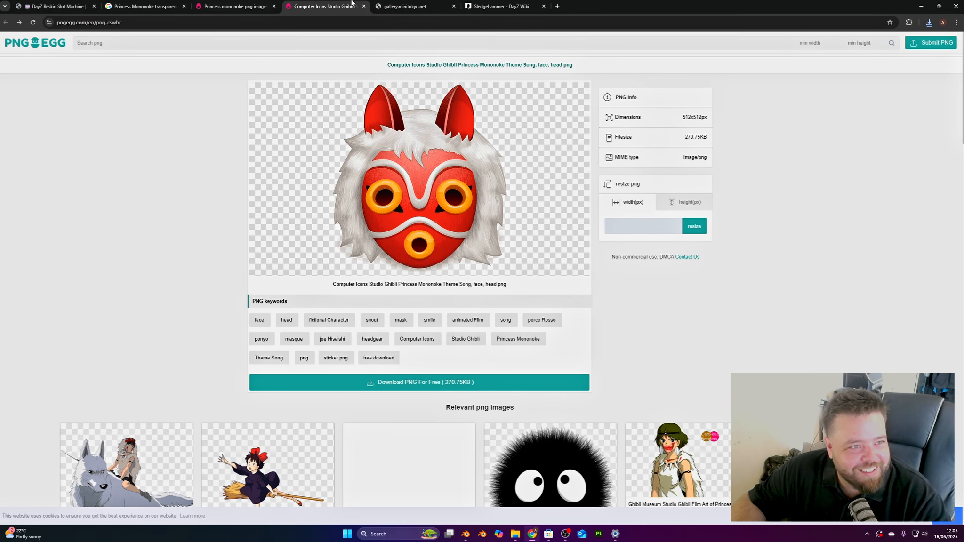
{"action": "left_click", "coordinate": [365, 6]}
Find the PNGEgg picture of the princess sitting on the pale blue wolf Moro and download its 1394x898 px PNG
{"action": "scroll", "coordinate": [191, 260], "scroll_direction": "down", "scroll_amount": 3}
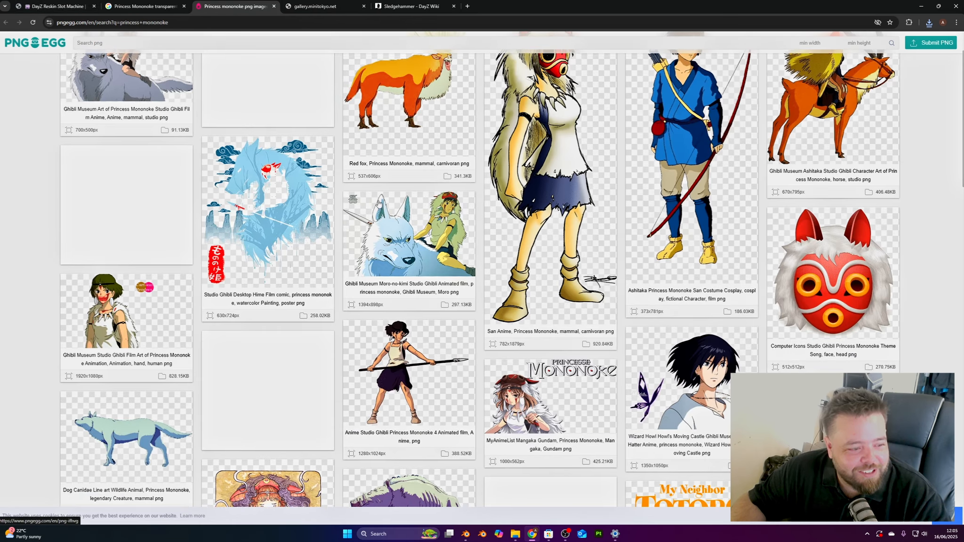
{"action": "scroll", "coordinate": [191, 261], "scroll_direction": "down", "scroll_amount": 2}
{"action": "left_click", "coordinate": [381, 134]}
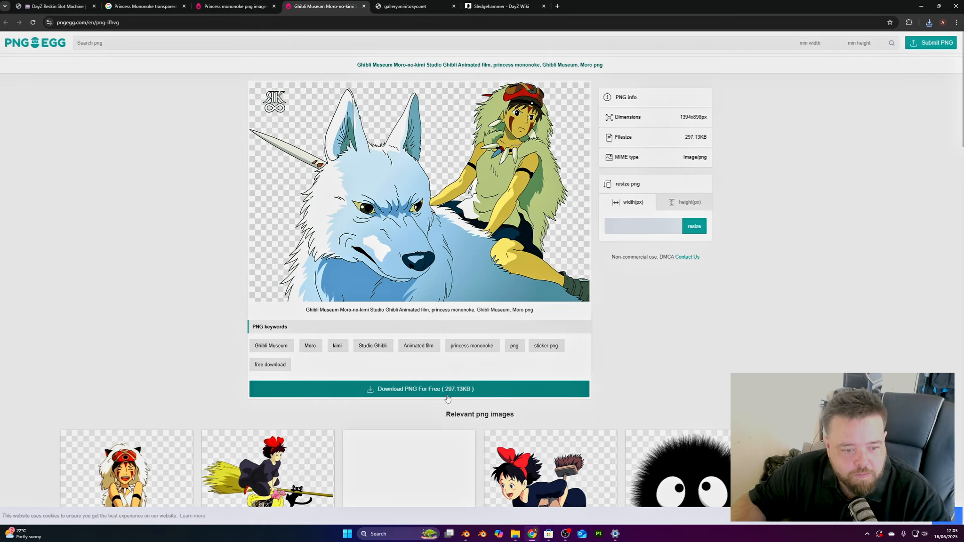
{"action": "left_click", "coordinate": [349, 390]}
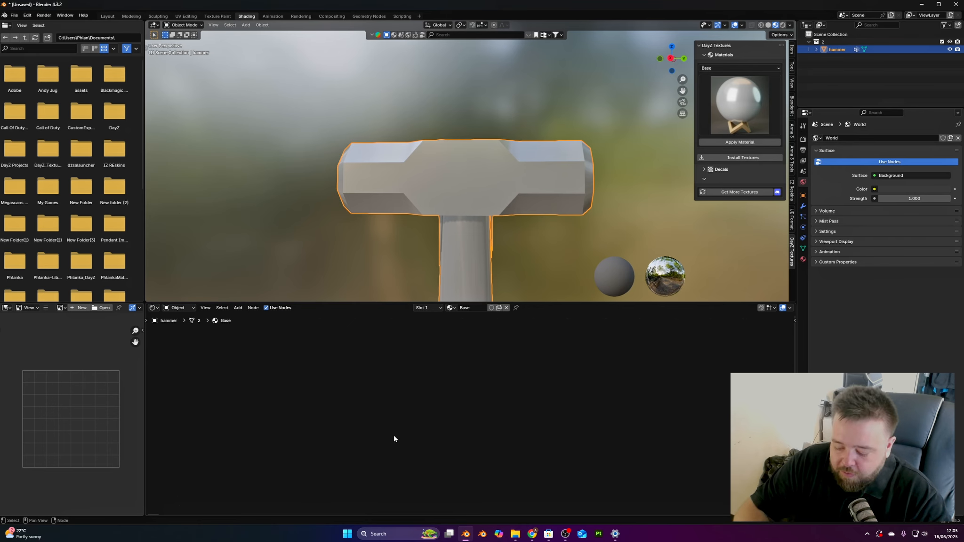
Add the downloaded pngegg.png and pngegg (1).png as image texture nodes in the hammer's Base material in Blender
{"action": "key", "text": "Home"}
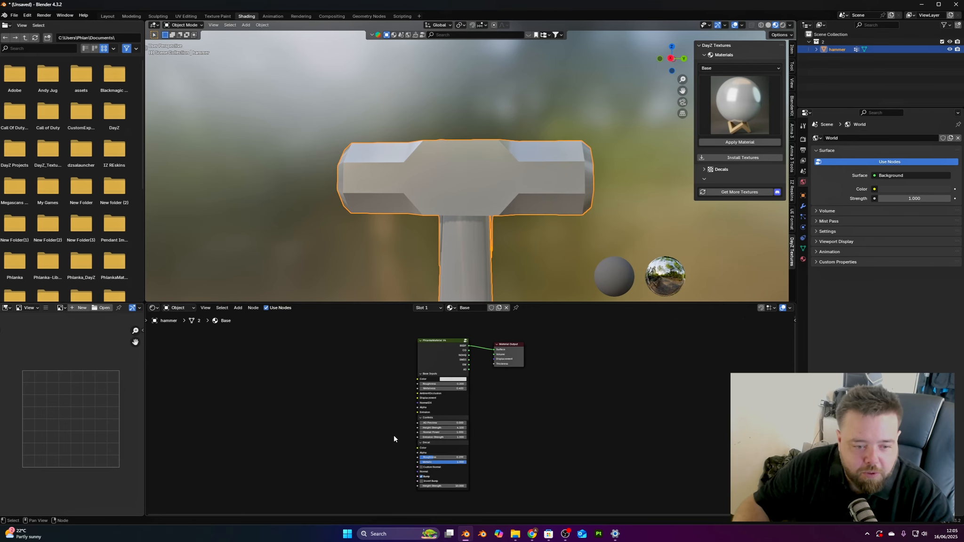
{"action": "key", "text": "alt+Tab"}
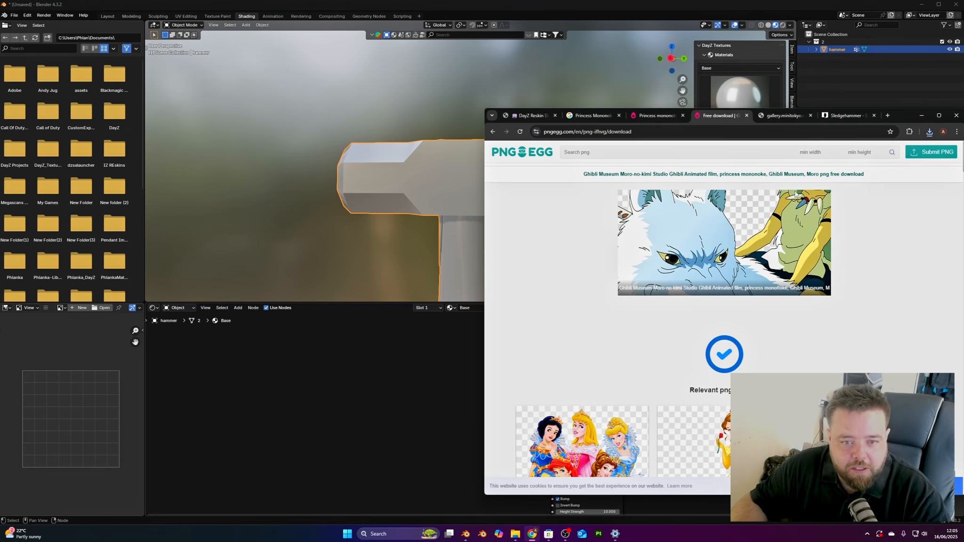
{"action": "left_click", "coordinate": [929, 132]}
{"action": "left_click_drag", "start_coordinate": [861, 166], "coordinate": [262, 408]}
{"action": "left_click_drag", "start_coordinate": [854, 185], "coordinate": [560, 288]}
{"action": "left_click_drag", "start_coordinate": [288, 371], "coordinate": [410, 378]}
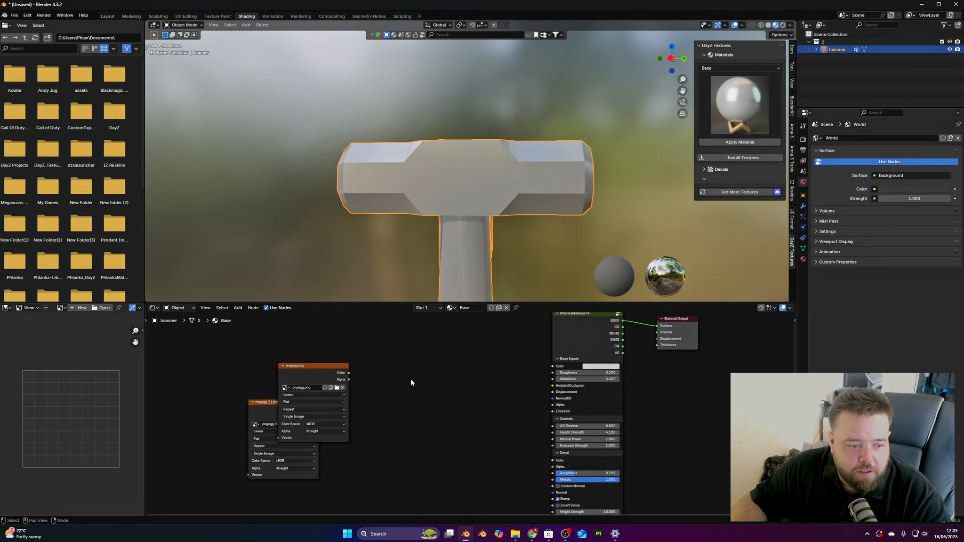
{"action": "left_click_drag", "start_coordinate": [326, 437], "coordinate": [375, 442]}
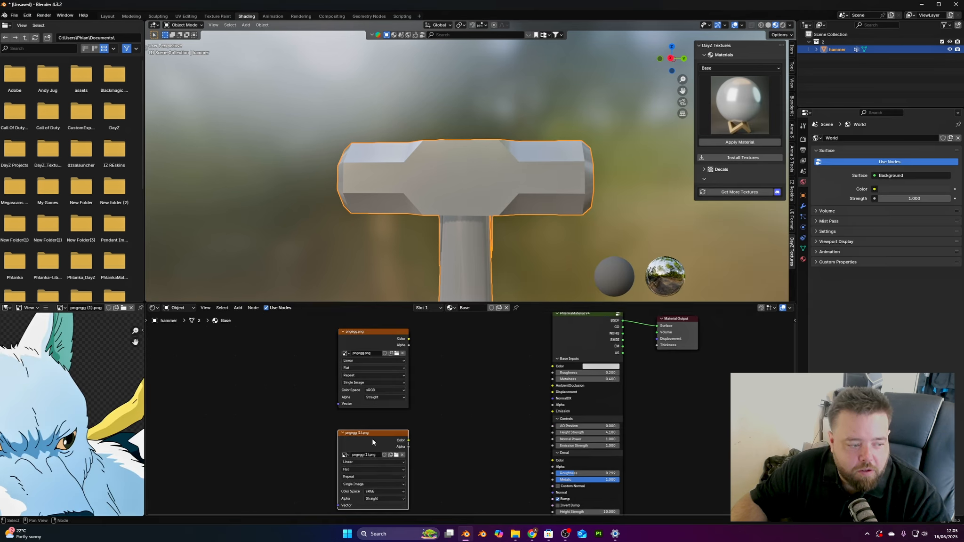
Stack the mask and wolf texture nodes one above the other, with space between them and the PhlankaMaterial V4 node
{"action": "scroll", "coordinate": [466, 410], "scroll_direction": "up", "scroll_amount": 4}
{"action": "middle_click_drag", "start_coordinate": [414, 426], "coordinate": [526, 472]}
{"action": "left_click_drag", "start_coordinate": [477, 350], "coordinate": [586, 337]}
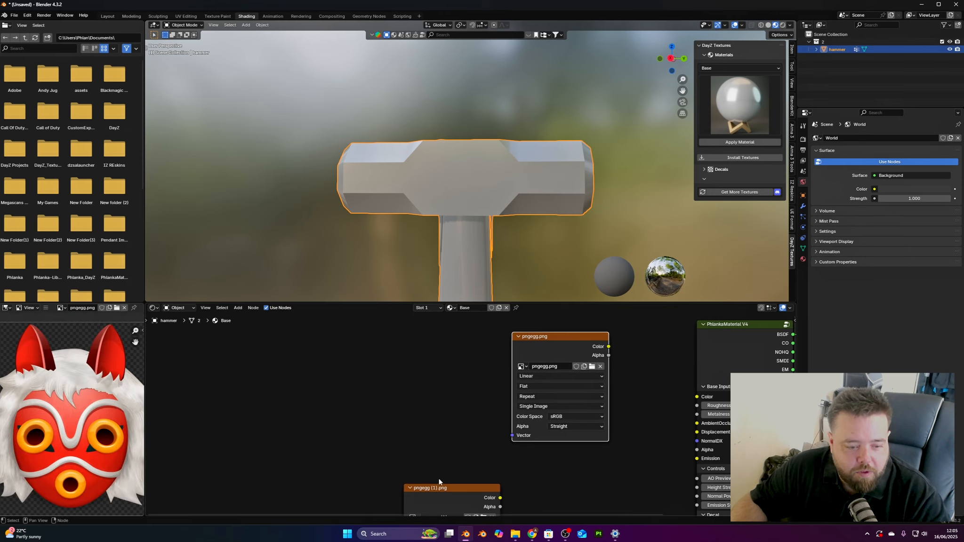
{"action": "left_click_drag", "start_coordinate": [440, 485], "coordinate": [547, 464]}
{"action": "scroll", "coordinate": [523, 224], "scroll_direction": "down", "scroll_amount": 2}
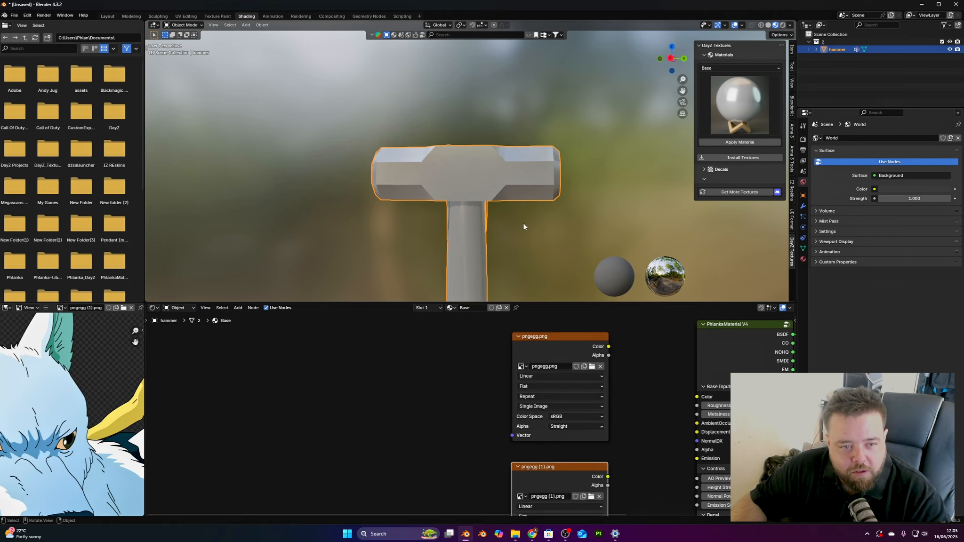
{"action": "mouse_move", "coordinate": [523, 224]}
{"action": "middle_mouse_down"}
{"action": "mouse_move", "coordinate": [493, 208]}
{"action": "mouse_move", "coordinate": [536, 221]}
{"action": "middle_mouse_up"}
{"action": "mouse_move", "coordinate": [548, 350]}
{"action": "left_mouse_down"}
{"action": "mouse_move", "coordinate": [535, 365]}
{"action": "mouse_move", "coordinate": [531, 345]}
{"action": "left_mouse_up"}
{"action": "left_click_drag", "start_coordinate": [560, 467], "coordinate": [489, 461]}
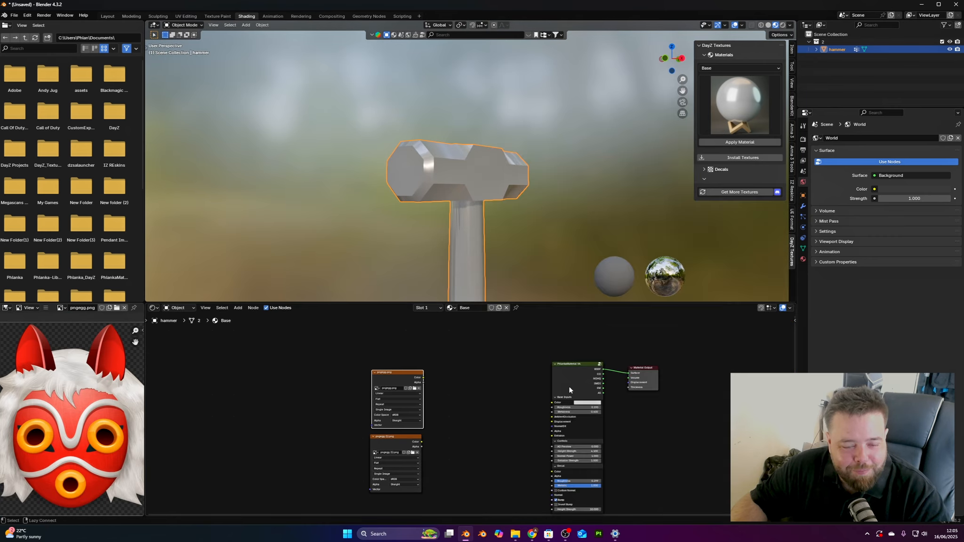
Switch to the browser and open the Leaf Texture image search from the DayZ reskin slot machine's background result
{"action": "key", "text": "alt+Tab"}
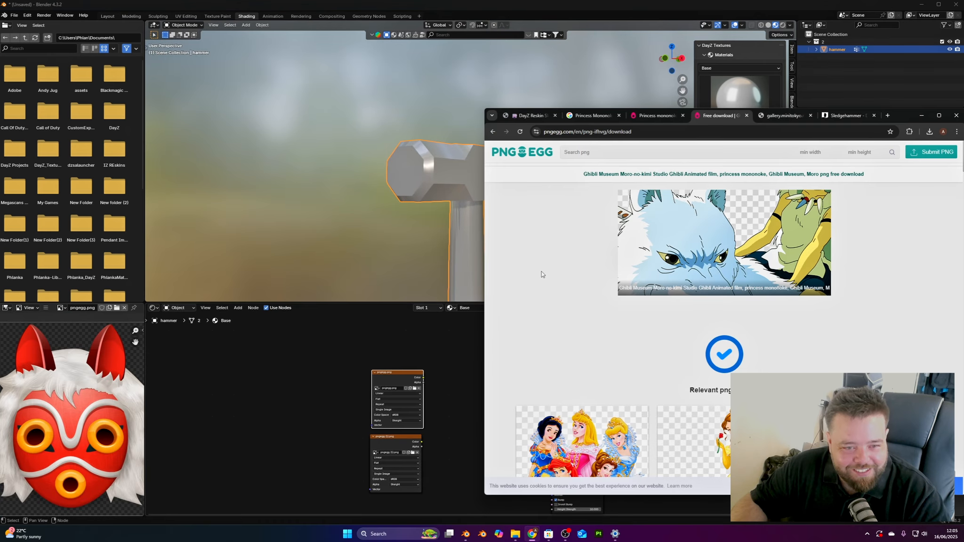
{"action": "left_click", "coordinate": [590, 117]}
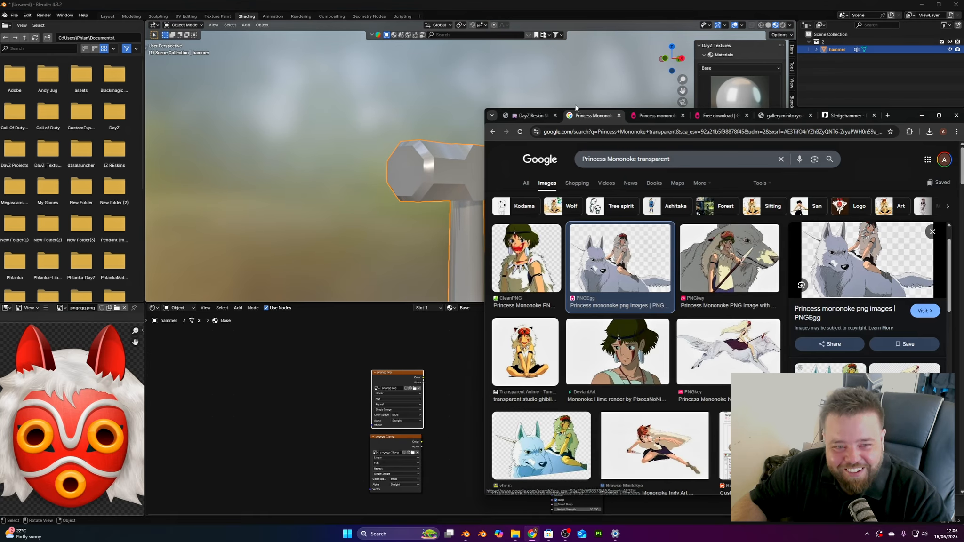
{"action": "left_click", "coordinate": [529, 115]}
{"action": "scroll", "coordinate": [787, 336], "scroll_direction": "down", "scroll_amount": 2}
{"action": "scroll", "coordinate": [787, 338], "scroll_direction": "down", "scroll_amount": 1}
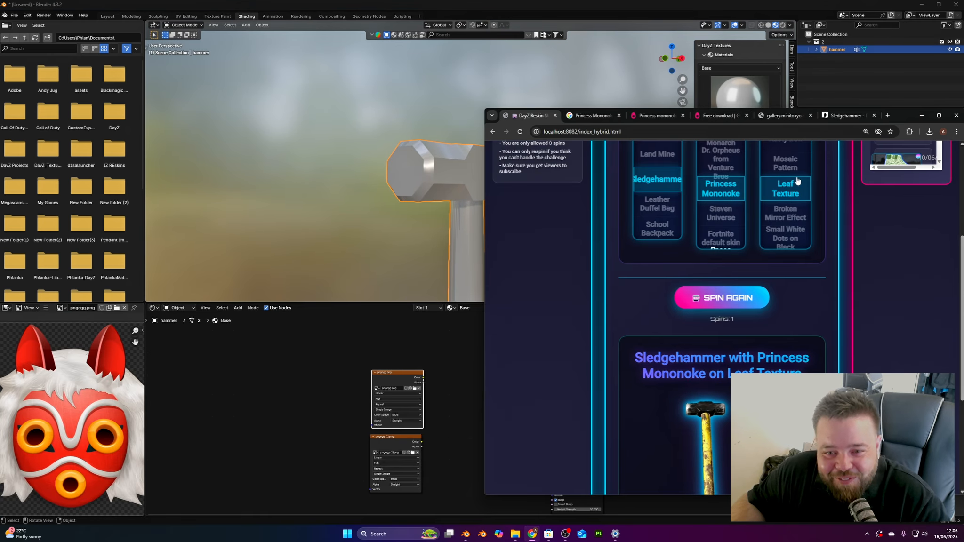
{"action": "middle_click", "coordinate": [791, 191]}
{"action": "left_click", "coordinate": [571, 116]}
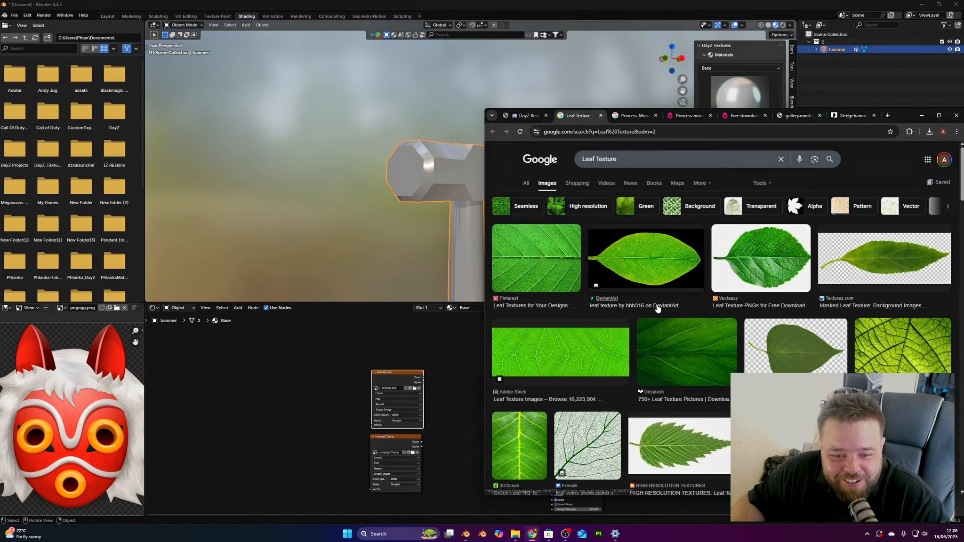
Browse the leaf texture results, preview the Pinterest image of a veined green leaf, and open its source page
{"action": "scroll", "coordinate": [541, 373], "scroll_direction": "down", "scroll_amount": 5}
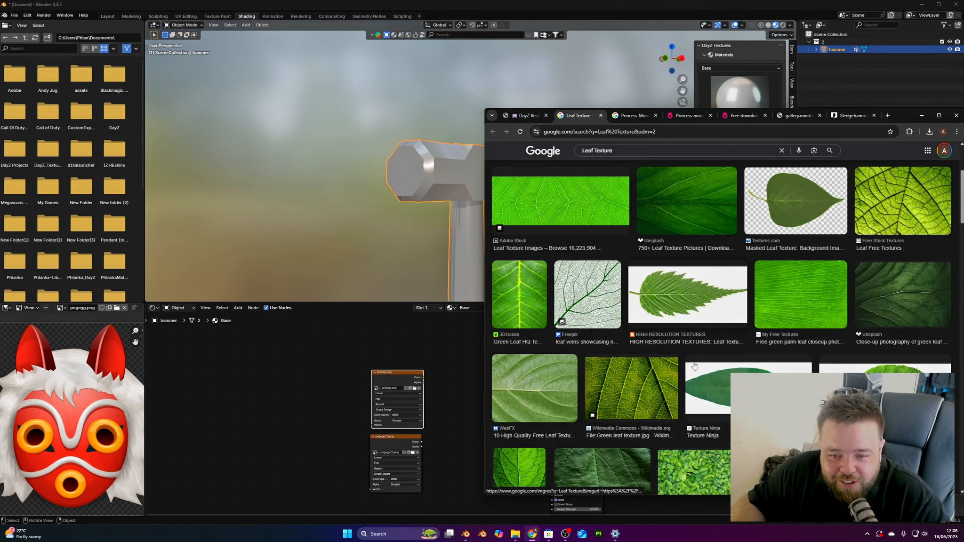
{"action": "scroll", "coordinate": [693, 366], "scroll_direction": "down", "scroll_amount": 4}
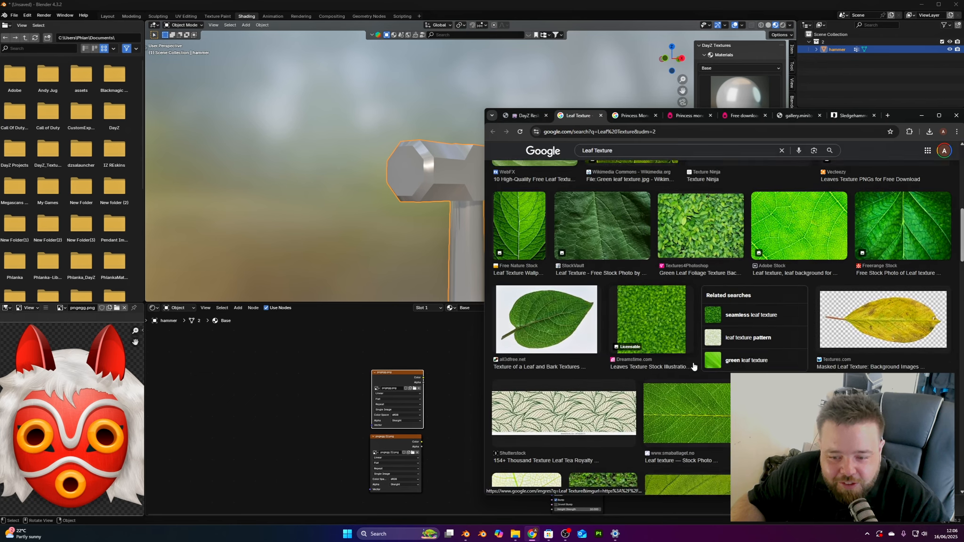
{"action": "scroll", "coordinate": [687, 385], "scroll_direction": "up", "scroll_amount": 6}
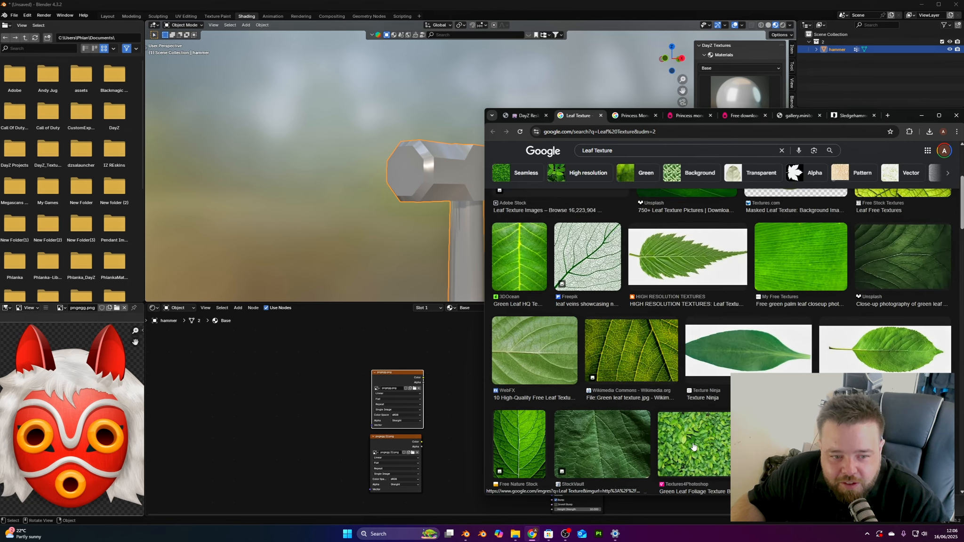
{"action": "scroll", "coordinate": [694, 447], "scroll_direction": "up", "scroll_amount": 4}
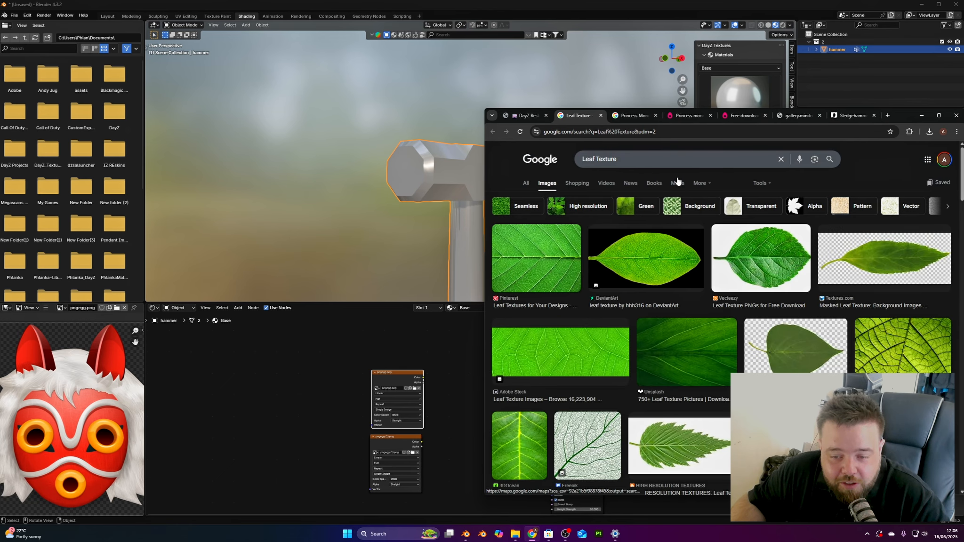
{"action": "left_click", "coordinate": [549, 255]}
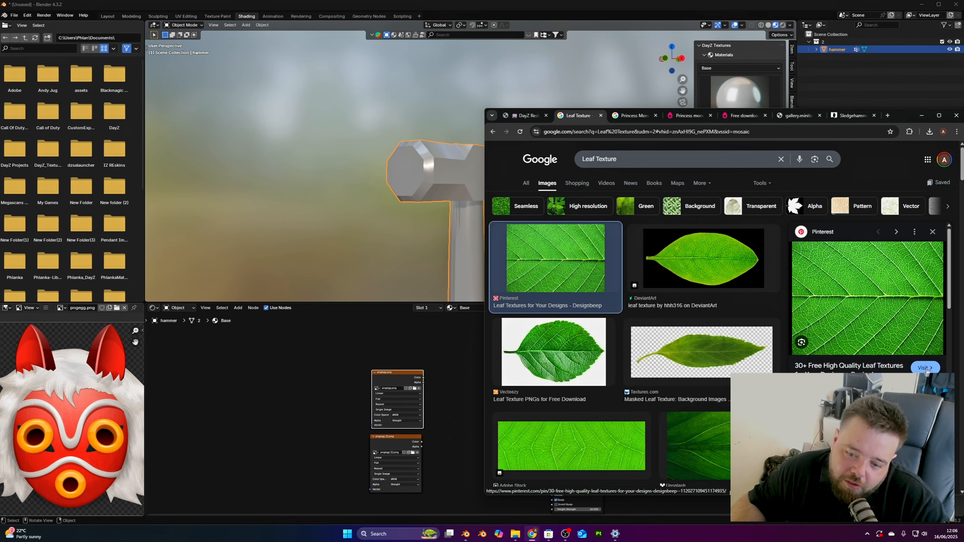
{"action": "scroll", "coordinate": [880, 313], "scroll_direction": "down", "scroll_amount": 5}
{"action": "scroll", "coordinate": [880, 313], "scroll_direction": "up", "scroll_amount": 4}
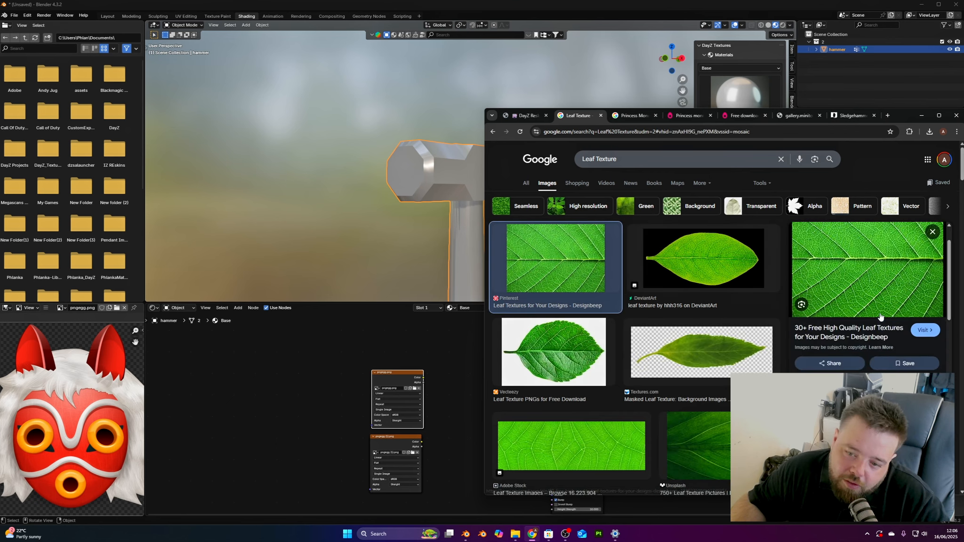
{"action": "left_click", "coordinate": [923, 329]}
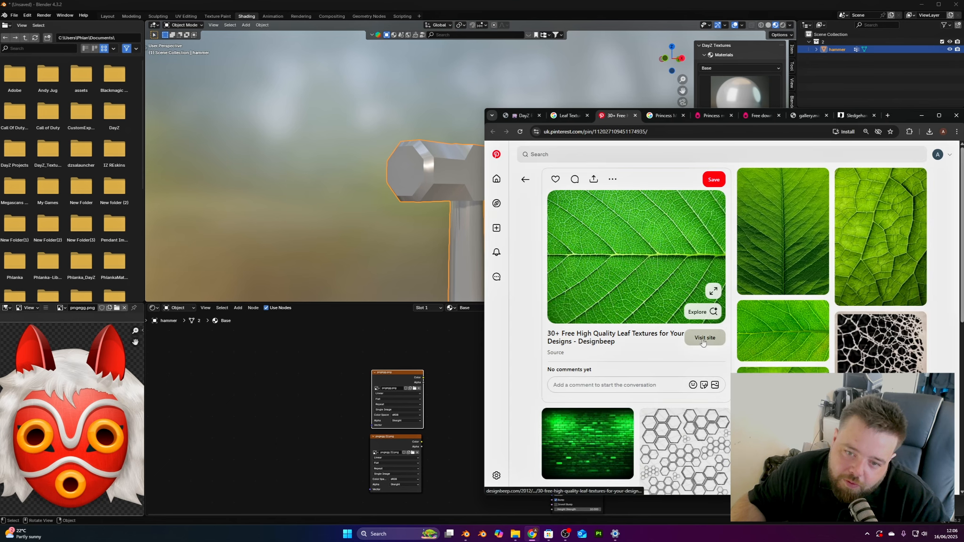
Open the related Pinterest pin of a dark green leaf with a vertical midrib, enlarge it, and save it as a JPEG in Downloads
{"action": "left_click", "coordinate": [786, 275]}
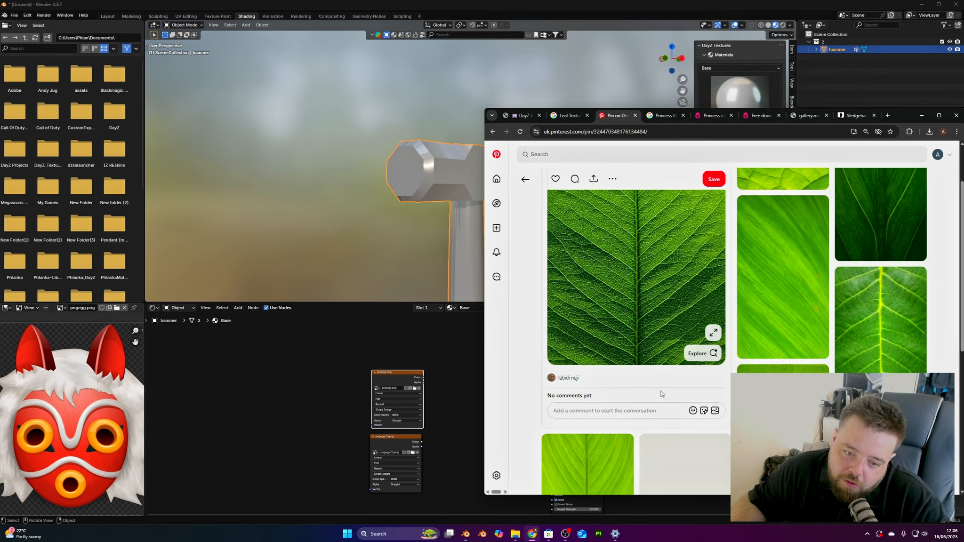
{"action": "left_click", "coordinate": [712, 402]}
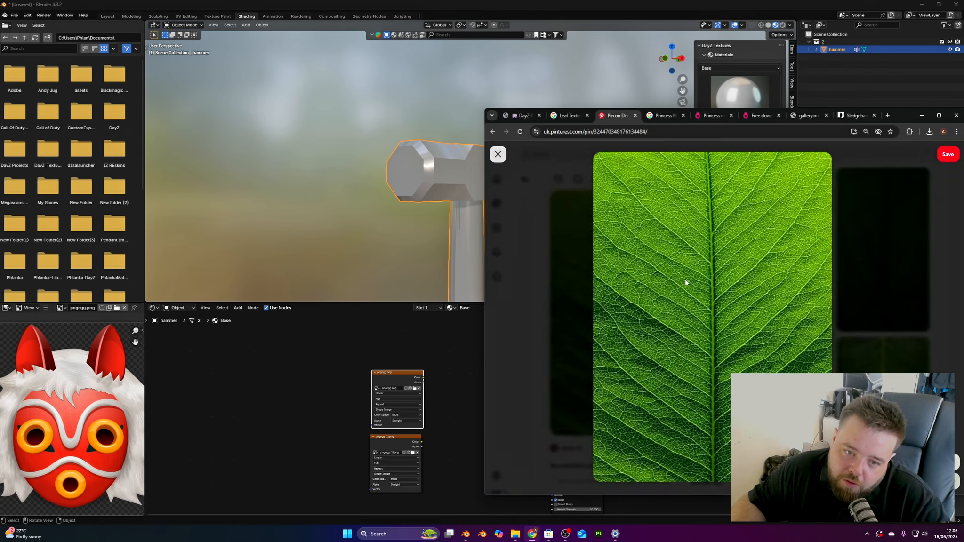
{"action": "right_click", "coordinate": [702, 267]}
{"action": "left_click", "coordinate": [699, 260]}
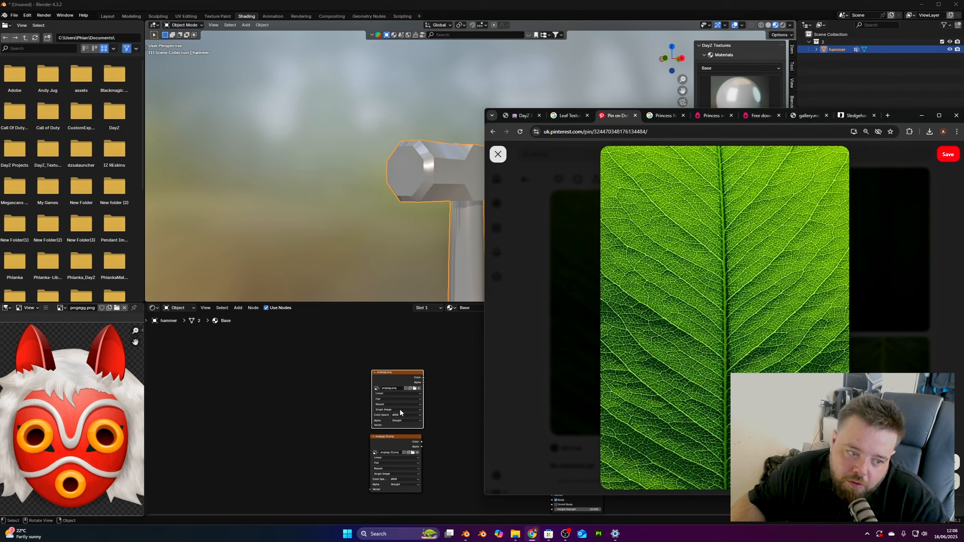
{"action": "right_click", "coordinate": [743, 298]}
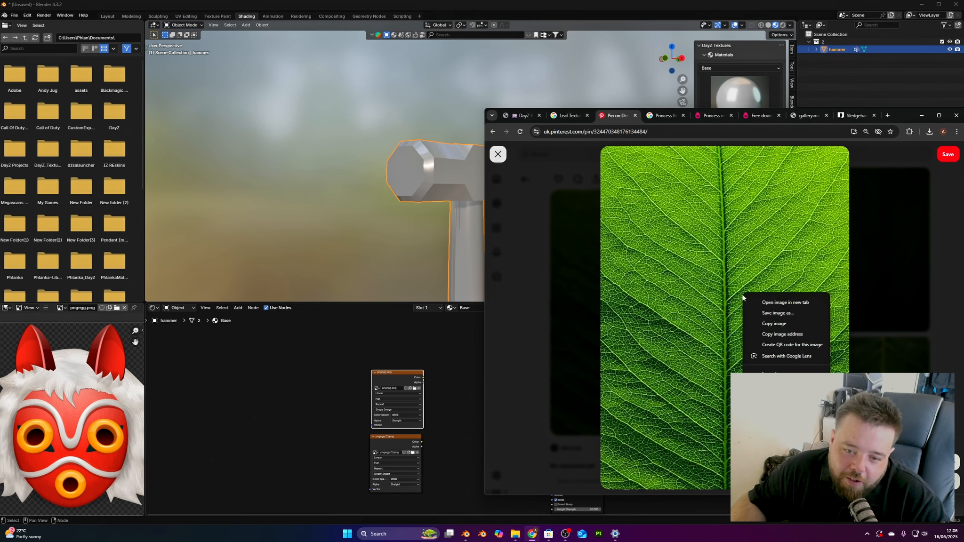
{"action": "left_click", "coordinate": [784, 313]}
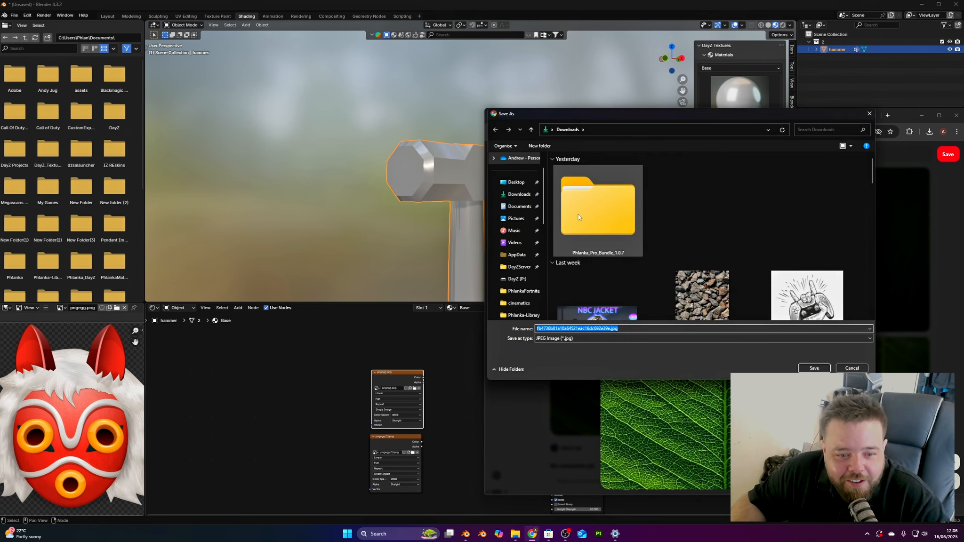
{"action": "left_click", "coordinate": [814, 368]}
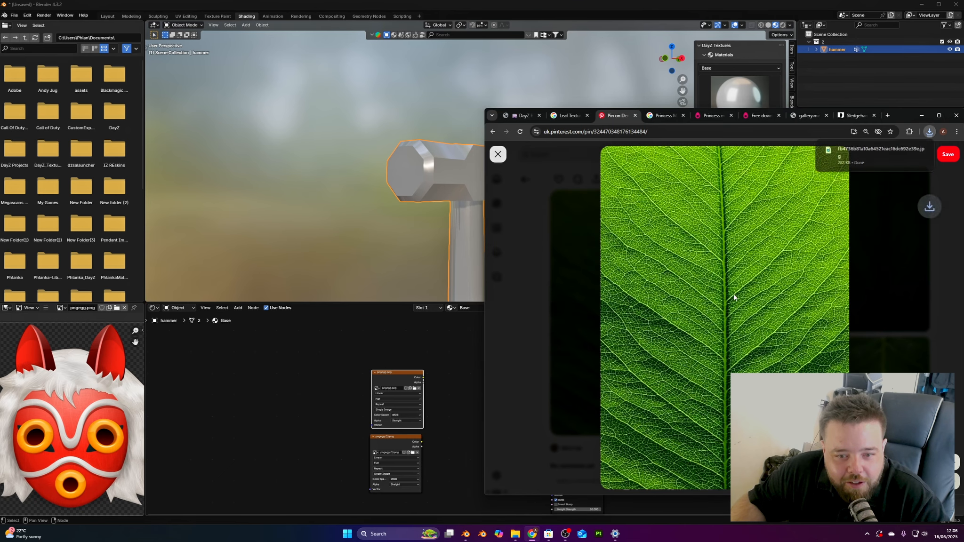
Add the saved leaf JPEG as an image texture node beside the PhlankaMaterial V4 node, and collapse the two artwork nodes
{"action": "left_click_drag", "start_coordinate": [880, 153], "coordinate": [498, 383]}
{"action": "left_click", "coordinate": [329, 340]}
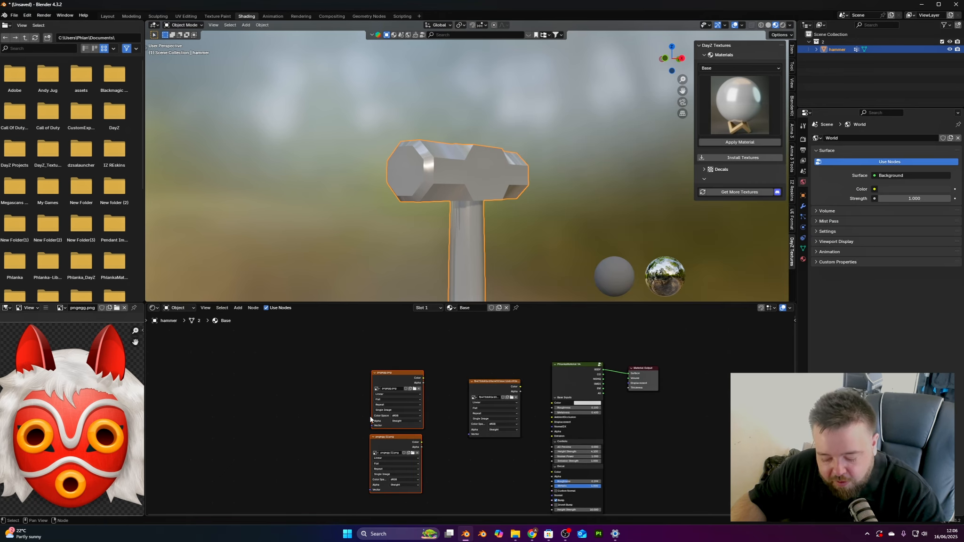
{"action": "key", "text": "h"}
{"action": "scroll", "coordinate": [424, 396], "scroll_direction": "up", "scroll_amount": 3}
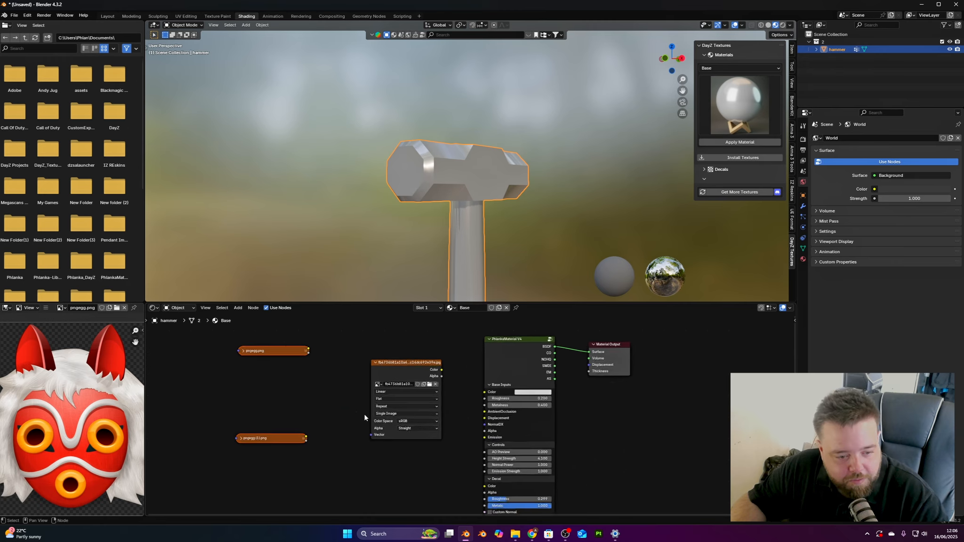
{"action": "middle_click_drag", "start_coordinate": [423, 397], "coordinate": [510, 411]}
{"action": "left_click_drag", "start_coordinate": [289, 334], "coordinate": [488, 513]}
{"action": "middle_click_drag", "start_coordinate": [488, 436], "coordinate": [505, 487]}
{"action": "scroll", "coordinate": [479, 417], "scroll_direction": "up", "scroll_amount": 4}
{"action": "middle_click_drag", "start_coordinate": [477, 386], "coordinate": [488, 455]}
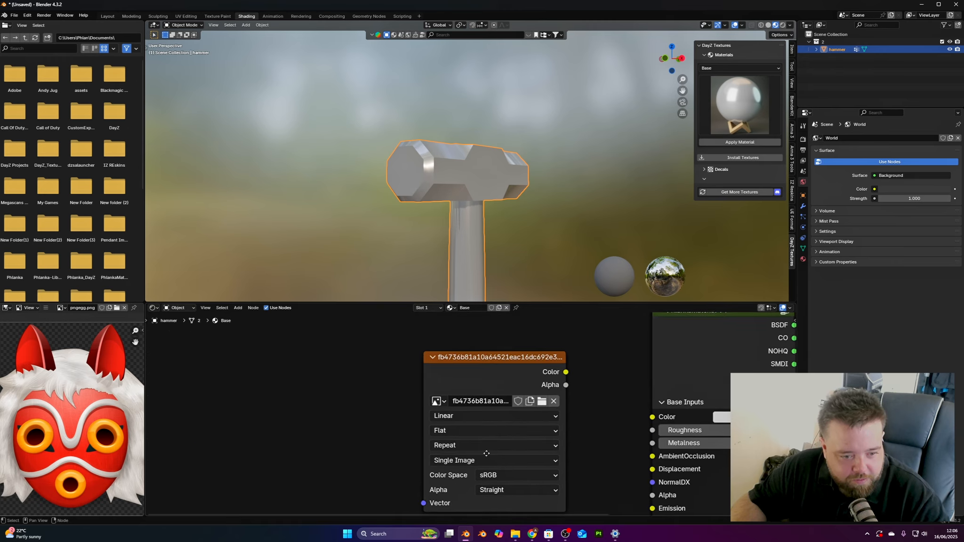
Preview the leaf image texture directly on the whole sledgehammer model
{"action": "left_click", "coordinate": [491, 359], "text": "ctrl+shift"}
{"action": "scroll", "coordinate": [495, 261], "scroll_direction": "down", "scroll_amount": 2}
{"action": "middle_click_drag", "start_coordinate": [495, 261], "coordinate": [479, 163]}
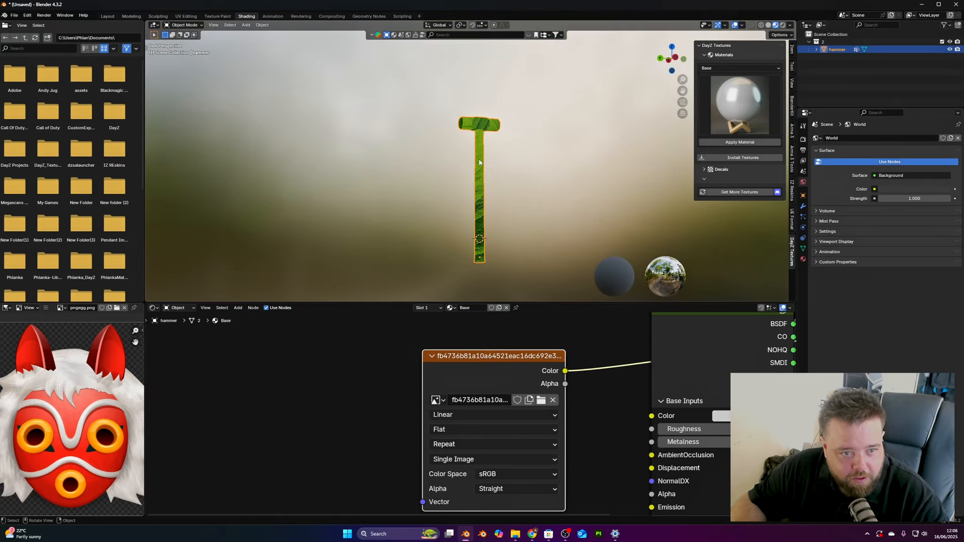
Add a second UV map to the hammer mesh and name it "handle"
{"action": "left_click", "coordinate": [804, 248]}
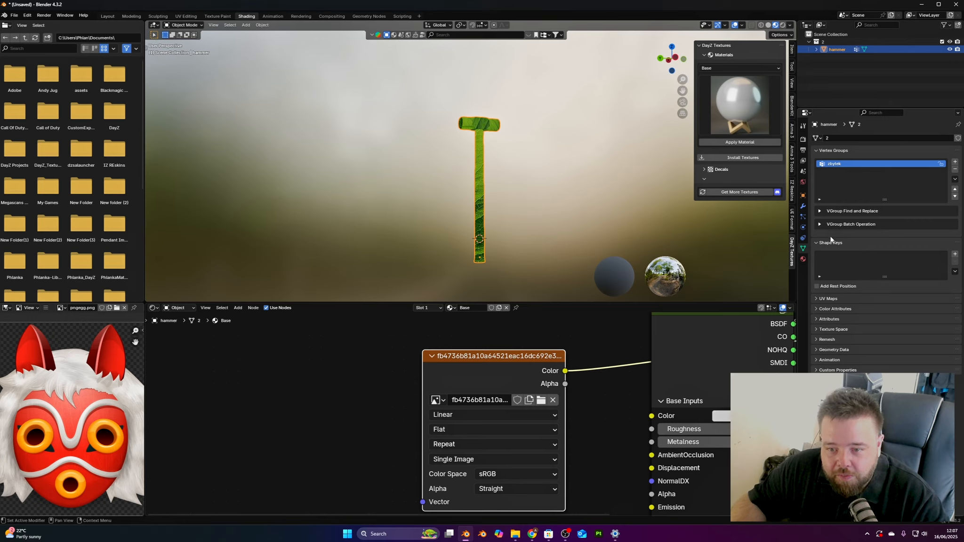
{"action": "left_click", "coordinate": [816, 299]}
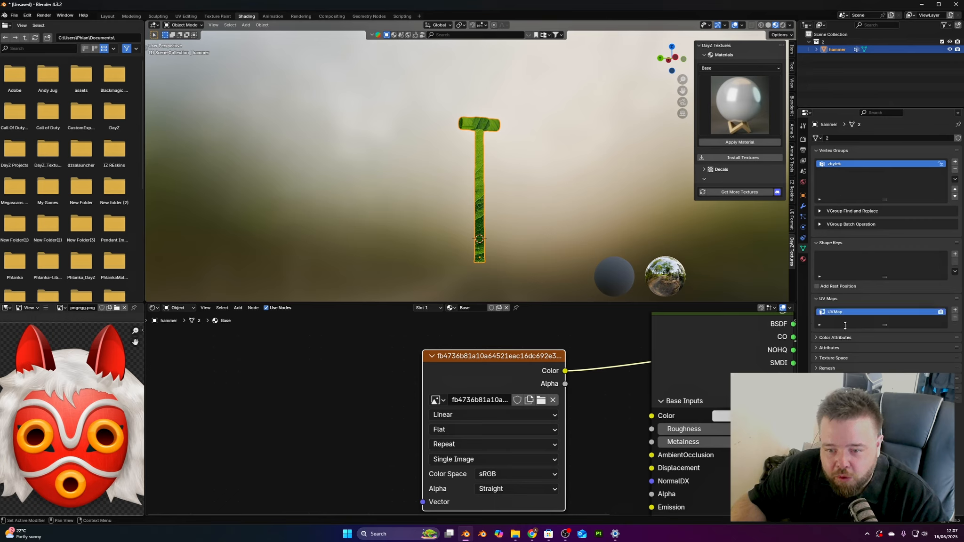
{"action": "left_click", "coordinate": [955, 311]}
{"action": "double_click", "coordinate": [859, 321]}
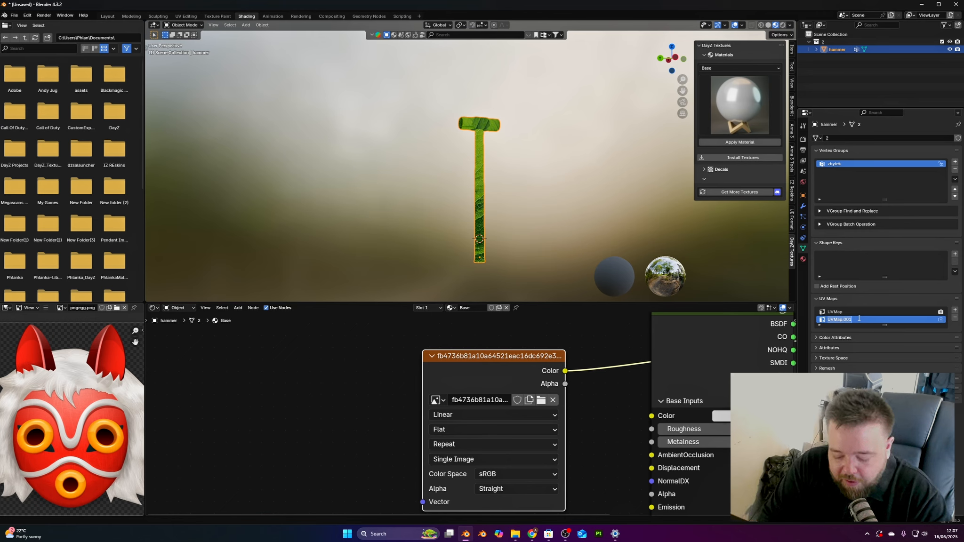
{"action": "type", "text": "handle"}
{"action": "key", "text": "Return"}
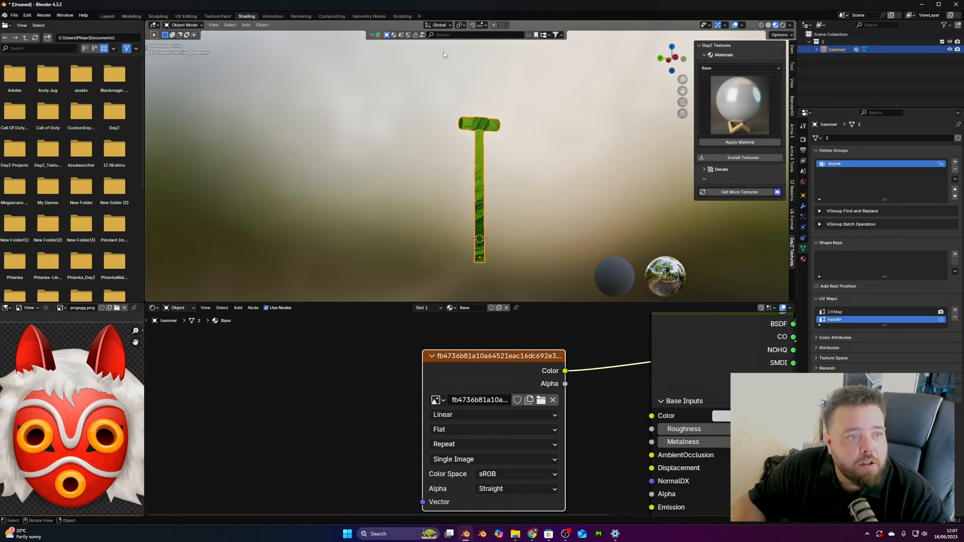
Switch to the UV Editing workspace, select the whole hammer mesh, and frame it in the 3D view
{"action": "left_click", "coordinate": [188, 17]}
{"action": "scroll", "coordinate": [271, 218], "scroll_direction": "down", "scroll_amount": 6}
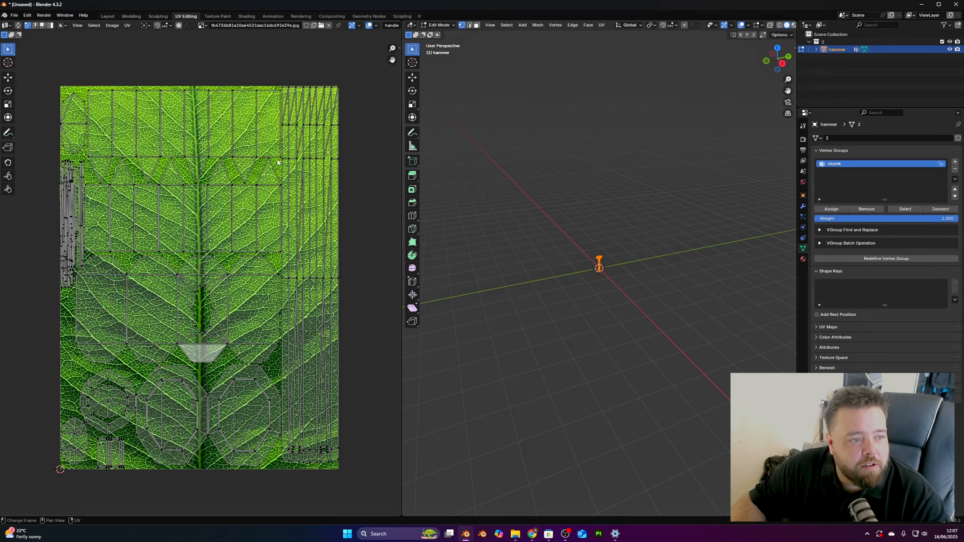
{"action": "scroll", "coordinate": [271, 225], "scroll_direction": "up", "scroll_amount": 2}
{"action": "key", "text": "a"}
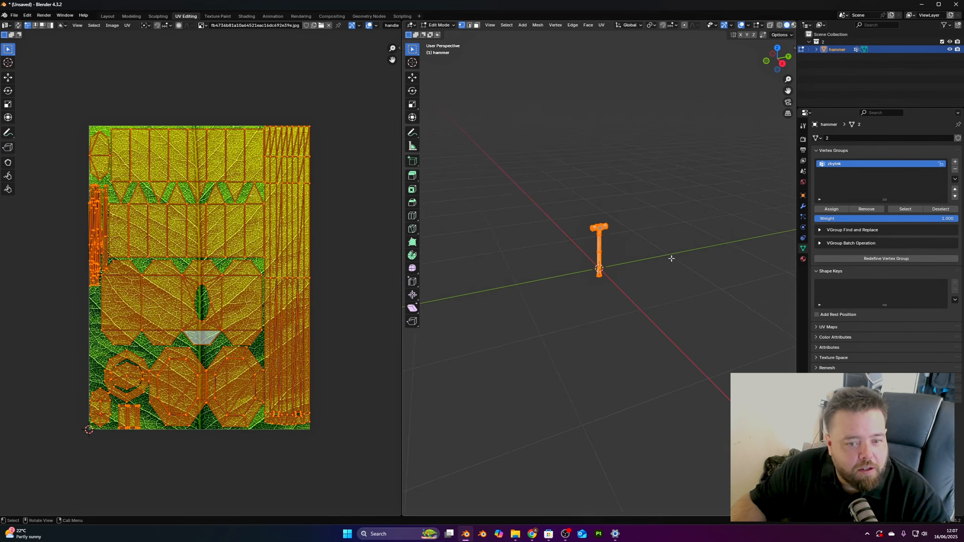
{"action": "key", "text": "KP_Decimal"}
{"action": "middle_click_drag", "start_coordinate": [659, 258], "coordinate": [659, 231]}
Try to separate the handle from the head by deselecting the shaft's vertices in wireframe shading and extending the remaining selection to linked geometry
{"action": "left_click_drag", "start_coordinate": [570, 151], "coordinate": [660, 340], "text": "ctrl"}
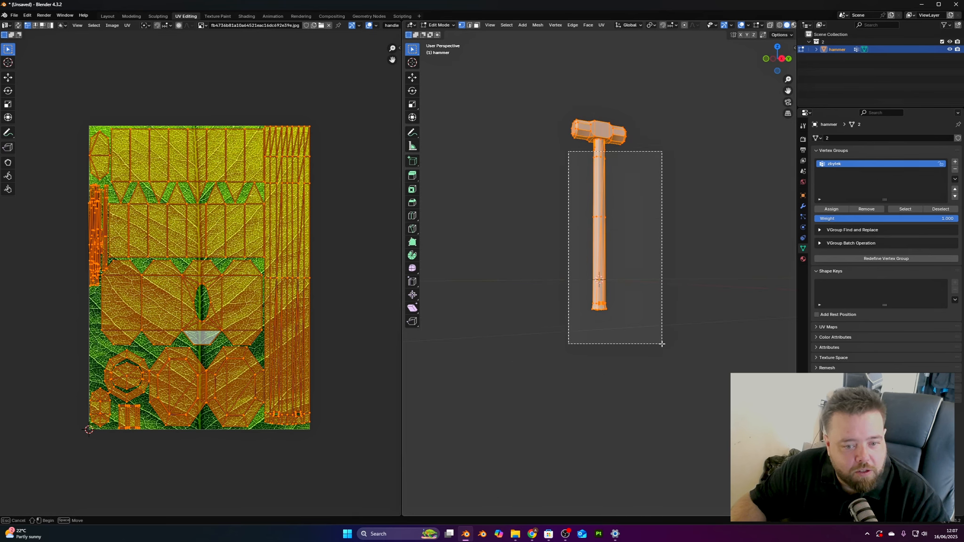
{"action": "mouse_move", "coordinate": [660, 340]}
{"action": "middle_mouse_down"}
{"action": "mouse_move", "coordinate": [669, 282]}
{"action": "mouse_move", "coordinate": [630, 199]}
{"action": "middle_mouse_up"}
{"action": "middle_click_drag", "start_coordinate": [585, 164], "coordinate": [726, 326]}
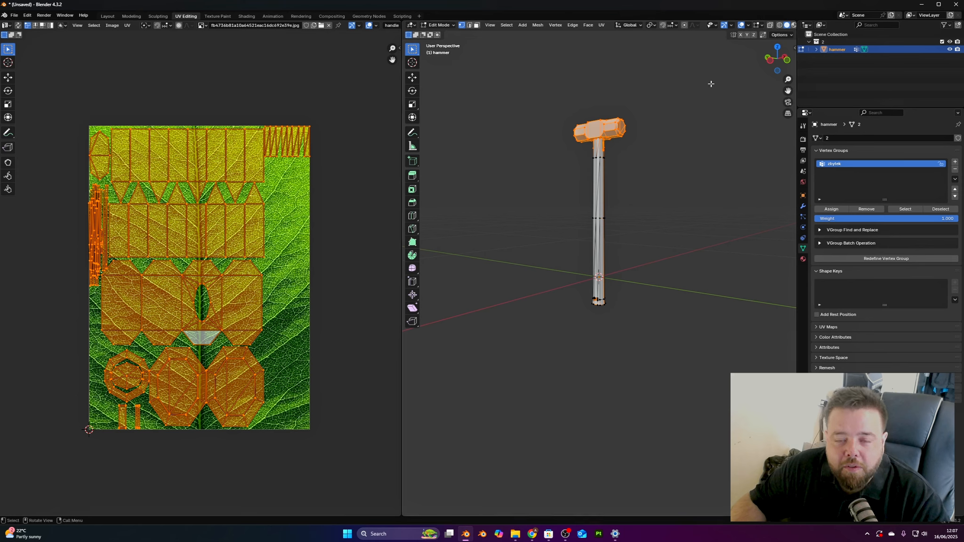
{"action": "left_click", "coordinate": [771, 25]}
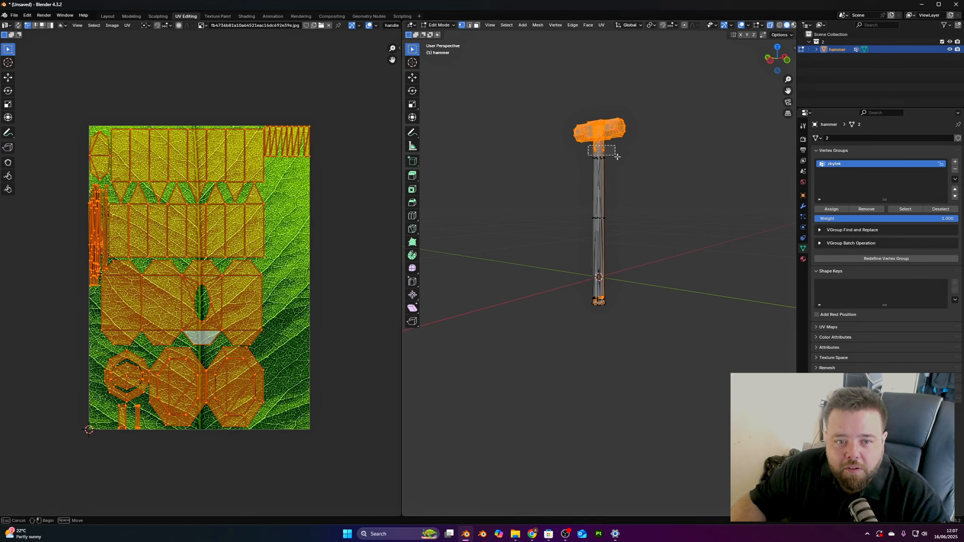
{"action": "left_click_drag", "start_coordinate": [617, 156], "coordinate": [622, 166], "text": "ctrl"}
{"action": "left_click_drag", "start_coordinate": [575, 147], "coordinate": [646, 220], "text": "ctrl"}
{"action": "left_click_drag", "start_coordinate": [557, 224], "coordinate": [674, 390], "text": "ctrl"}
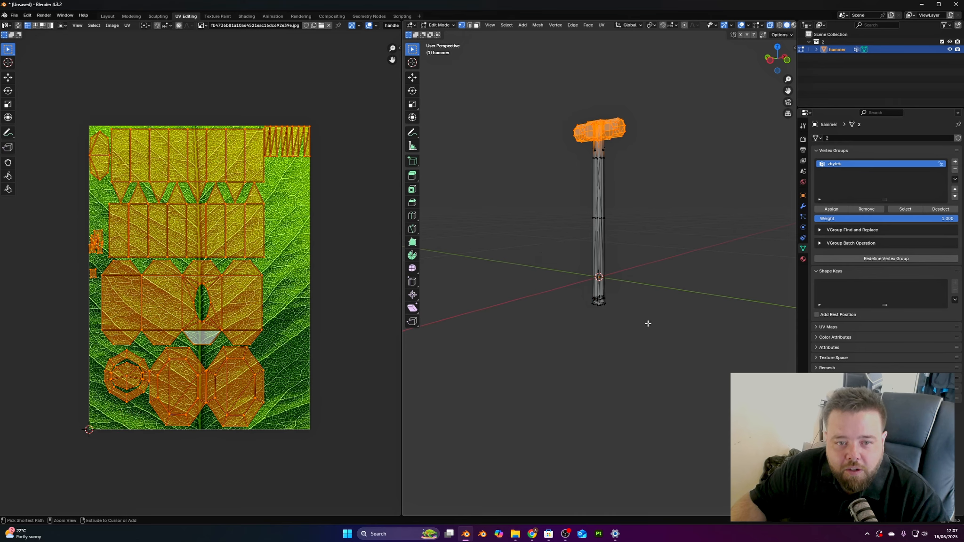
{"action": "middle_click_drag", "start_coordinate": [648, 323], "coordinate": [599, 144], "text": "ctrl"}
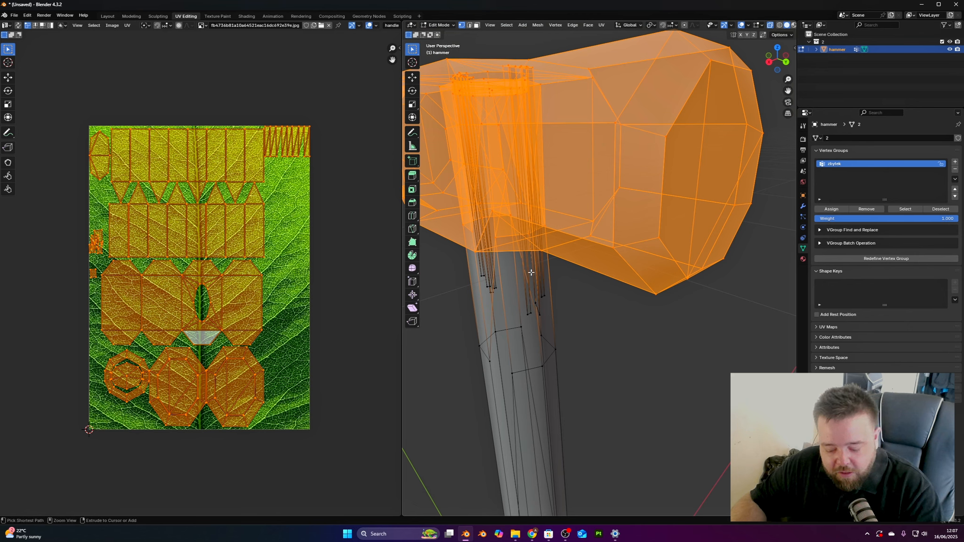
{"action": "key", "text": "ctrl+l"}
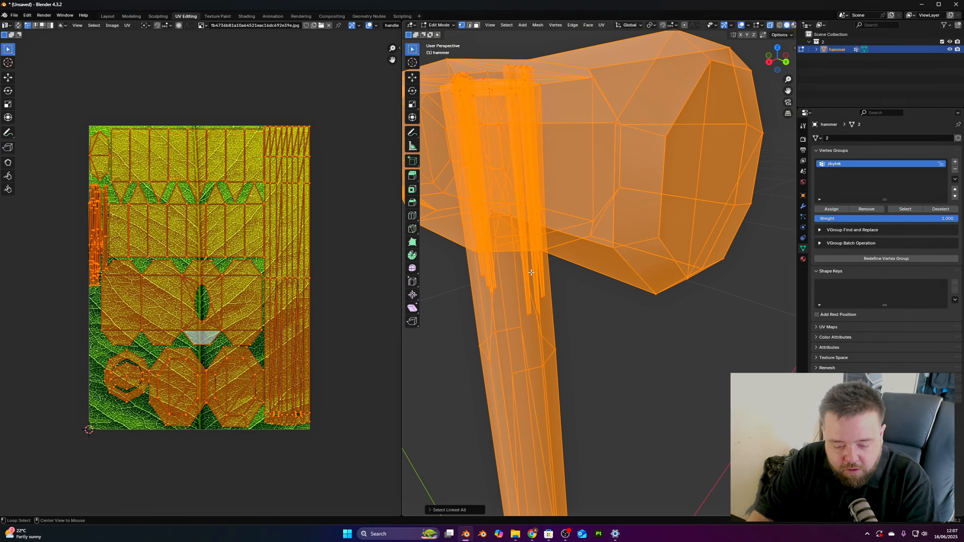
Select only the linked handle pieces in face select mode, including the wedges and shaft end inside the hammer head
{"action": "left_click", "coordinate": [539, 291]}
{"action": "middle_click_drag", "start_coordinate": [539, 291], "coordinate": [562, 306], "text": "ctrl"}
{"action": "middle_click_drag", "start_coordinate": [563, 294], "coordinate": [605, 259]}
{"action": "key", "text": "l"}
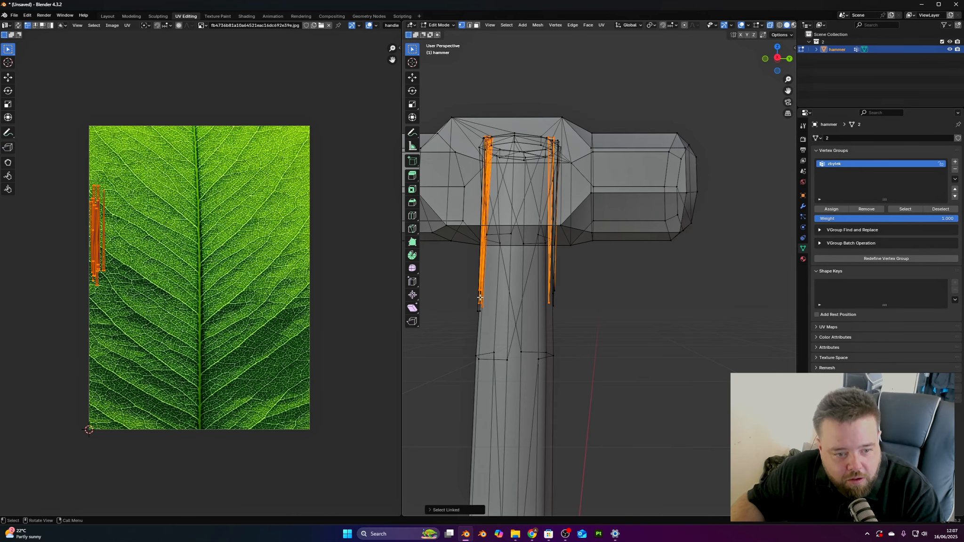
{"action": "key", "text": "3"}
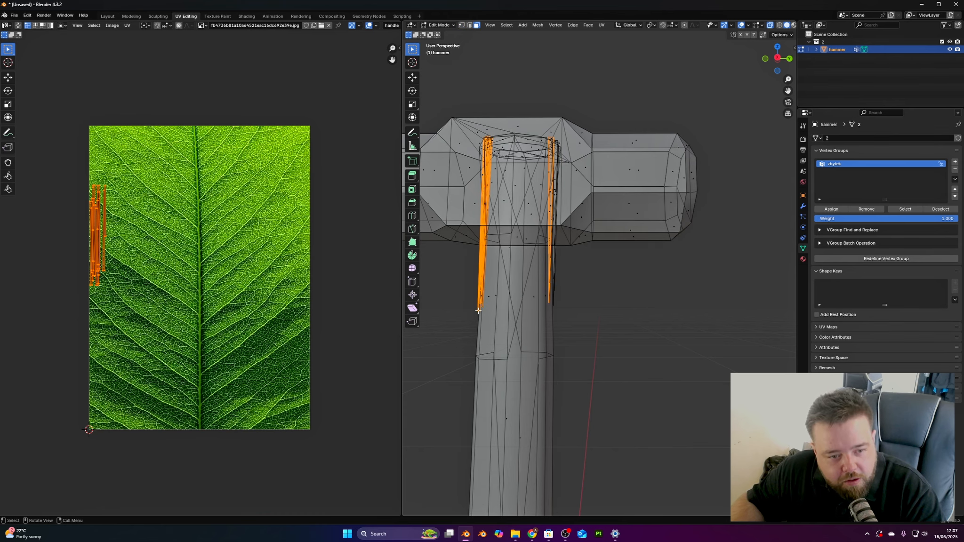
{"action": "key", "text": "l"}
{"action": "middle_click_drag", "start_coordinate": [522, 293], "coordinate": [586, 289]}
{"action": "key", "text": "l"}
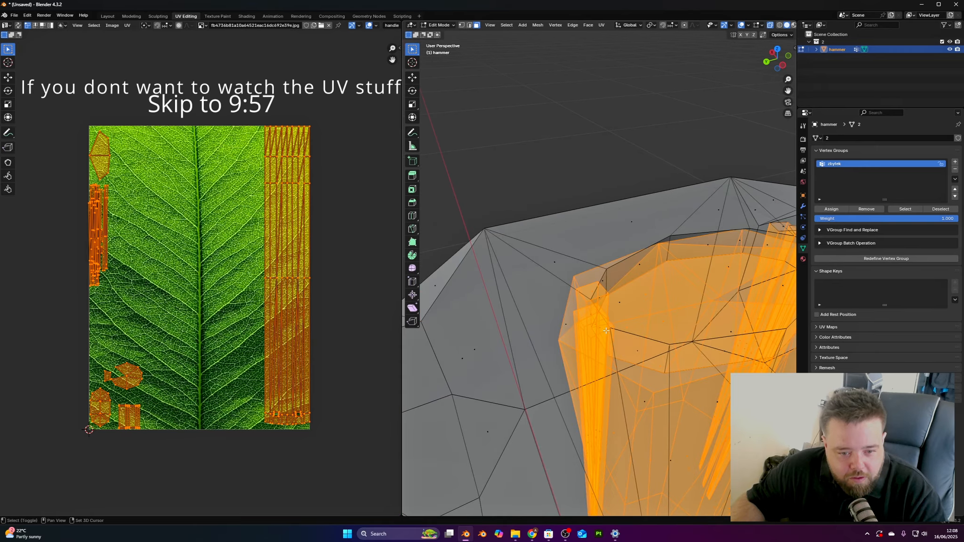
{"action": "mouse_move", "coordinate": [606, 331]}
{"action": "middle_mouse_down"}
{"action": "mouse_move", "coordinate": [606, 237]}
{"action": "mouse_move", "coordinate": [513, 237]}
{"action": "mouse_move", "coordinate": [605, 342]}
{"action": "middle_mouse_up"}
{"action": "right_click", "coordinate": [605, 341]}
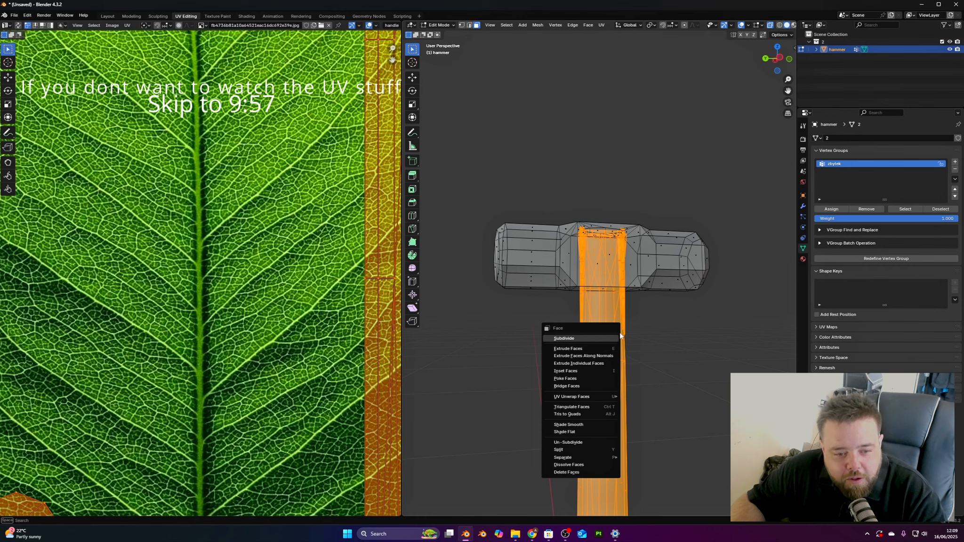
Move the handle's UV islands down below the leaf image and deselect them
{"action": "scroll", "coordinate": [633, 336], "scroll_direction": "down", "scroll_amount": 4}
{"action": "scroll", "coordinate": [279, 381], "scroll_direction": "down", "scroll_amount": 7}
{"action": "scroll", "coordinate": [275, 377], "scroll_direction": "up", "scroll_amount": 2}
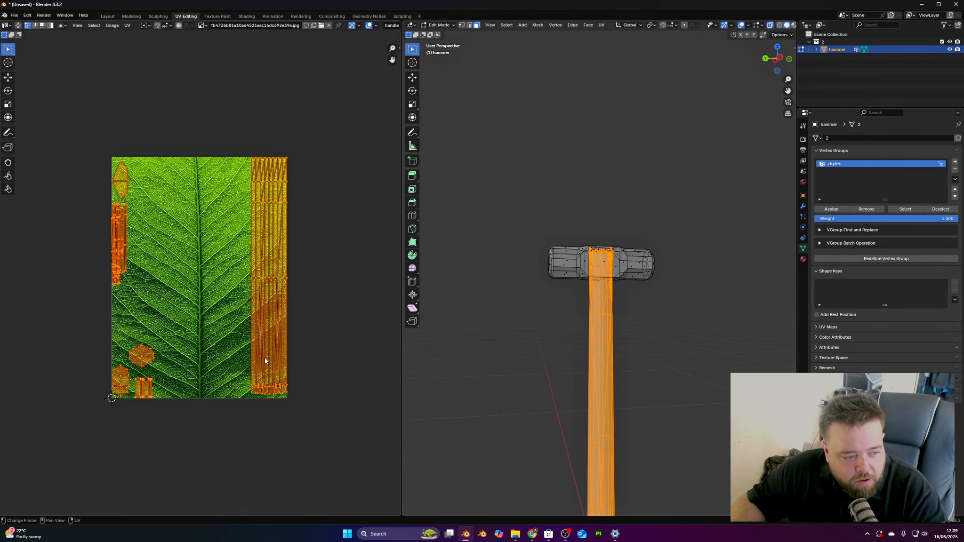
{"action": "key", "text": "g"}
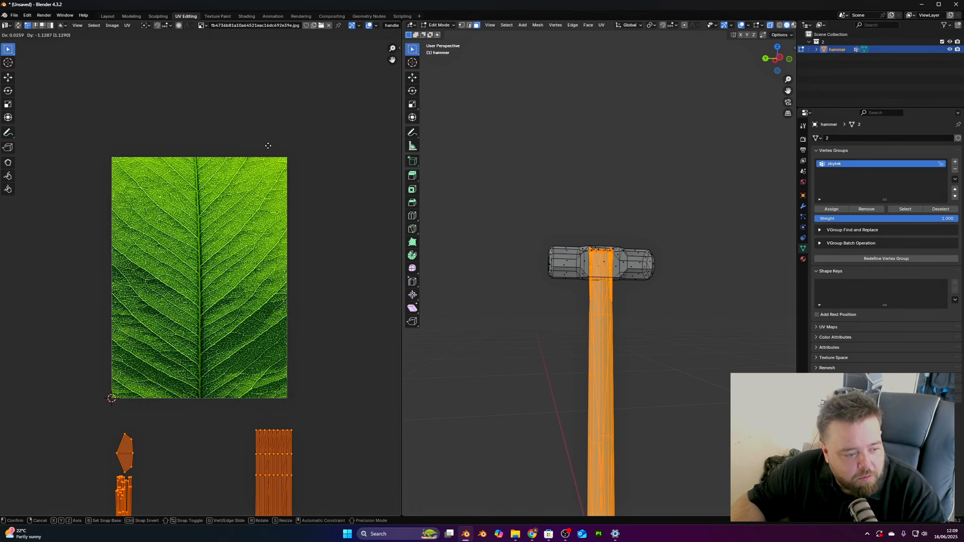
{"action": "left_click", "coordinate": [260, 135]}
{"action": "key", "text": "alt+a"}
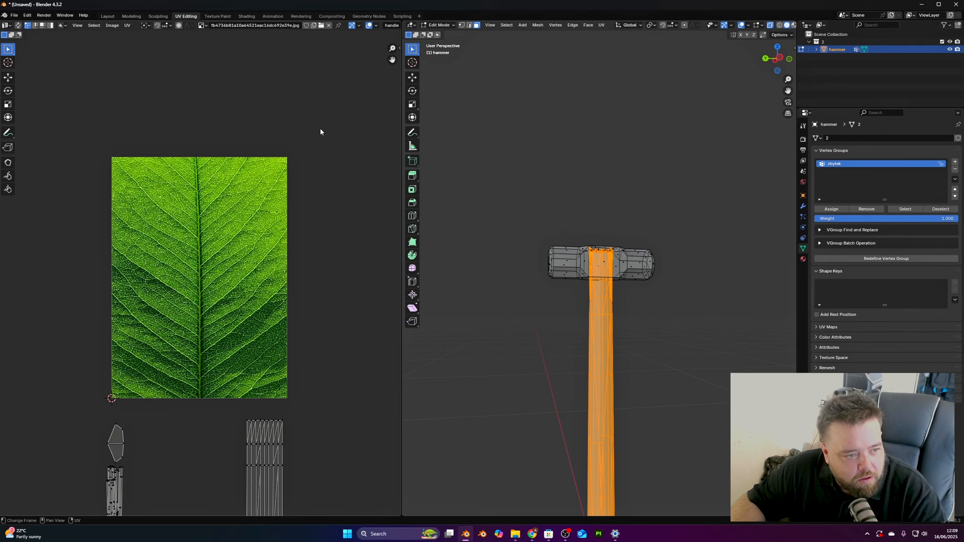
Show the full mesh's UVs, select the head islands on the leaf image, and scale them to 0
{"action": "key", "text": "a"}
{"action": "key", "text": "alt+a"}
{"action": "key", "text": "alt+a"}
{"action": "key", "text": "a"}
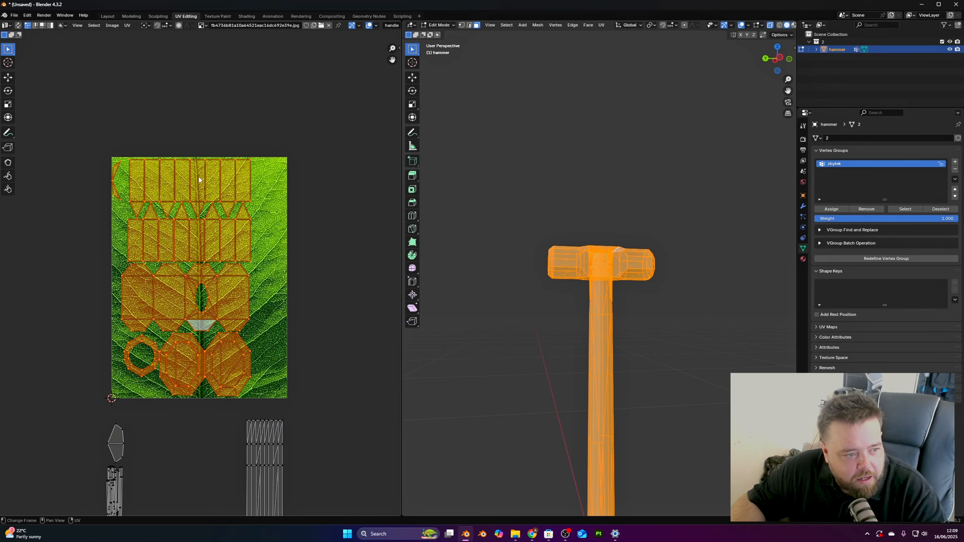
{"action": "left_click_drag", "start_coordinate": [86, 125], "coordinate": [291, 400]}
{"action": "key", "text": "s"}
{"action": "key", "text": "0"}
{"action": "key", "text": "Return"}
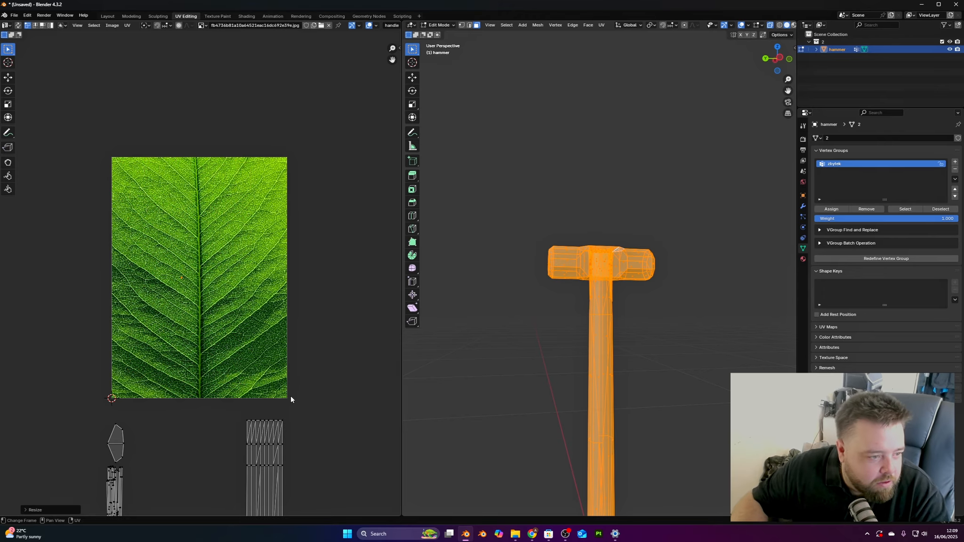
Move the collapsed head UVs to the lower-left corner of the leaf image
{"action": "scroll", "coordinate": [246, 366], "scroll_direction": "up", "scroll_amount": 4}
{"action": "scroll", "coordinate": [166, 323], "scroll_direction": "down", "scroll_amount": 5}
{"action": "scroll", "coordinate": [173, 320], "scroll_direction": "up", "scroll_amount": 4}
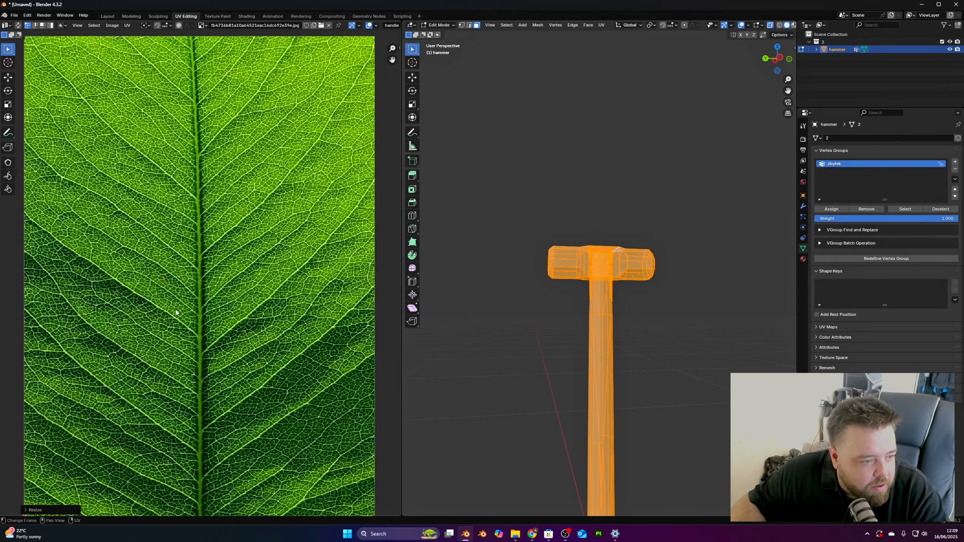
{"action": "key", "text": "h"}
{"action": "key", "text": "alt+h"}
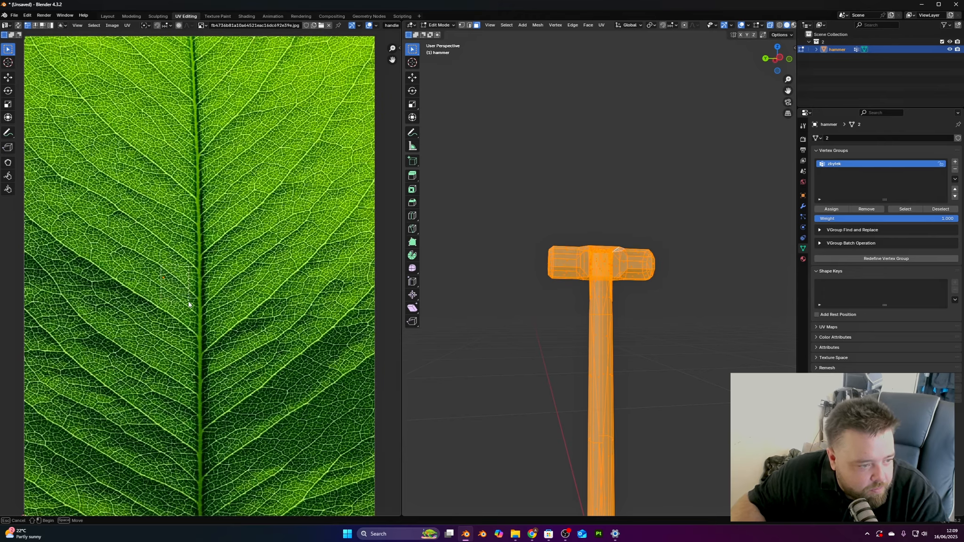
{"action": "left_click_drag", "start_coordinate": [188, 304], "coordinate": [188, 303]}
{"action": "scroll", "coordinate": [186, 299], "scroll_direction": "down", "scroll_amount": 6}
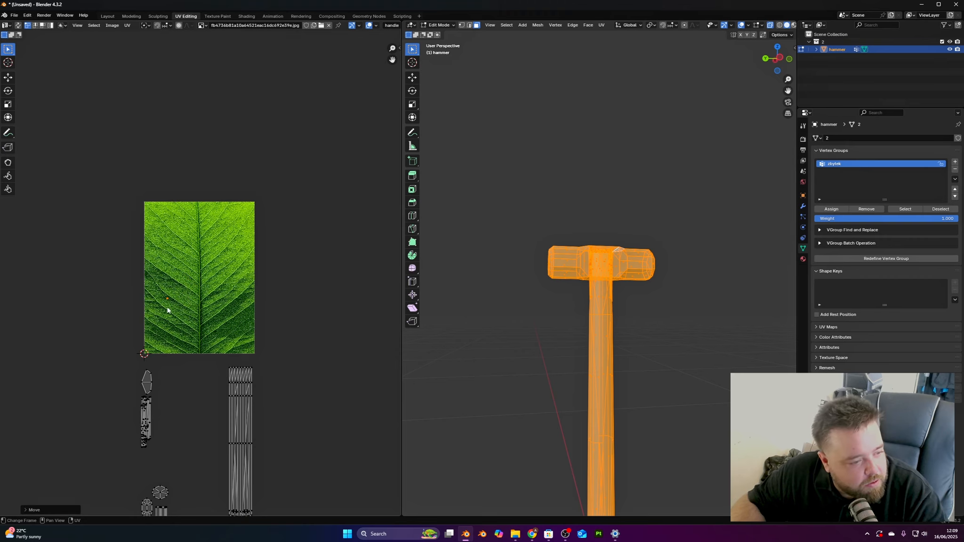
{"action": "key", "text": "g"}
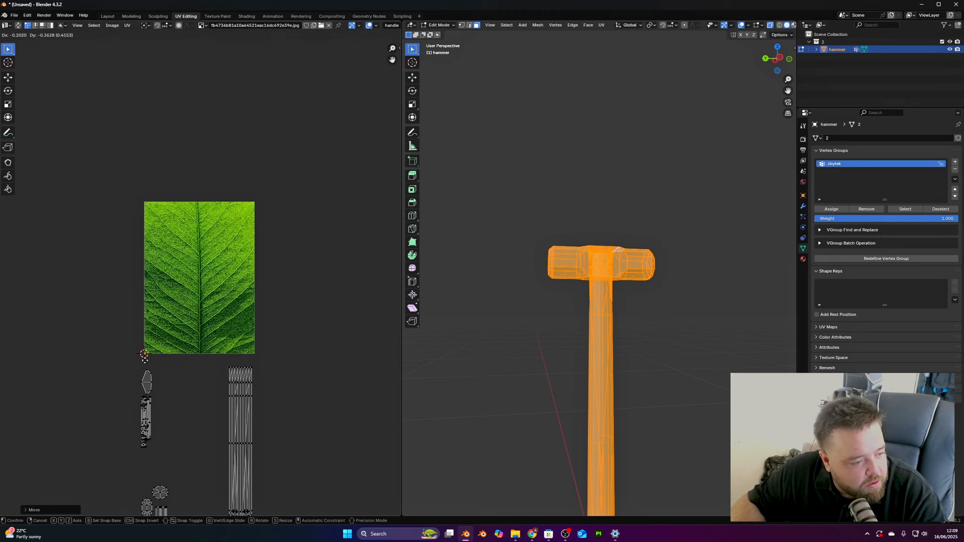
{"action": "left_click", "coordinate": [145, 360]}
{"action": "scroll", "coordinate": [620, 378], "scroll_direction": "up", "scroll_amount": 2}
Enable UV sync selection, select the handle's UV islands below the image, and set the 3D view to front orthographic
{"action": "middle_click_drag", "start_coordinate": [621, 370], "coordinate": [573, 134], "text": "shift"}
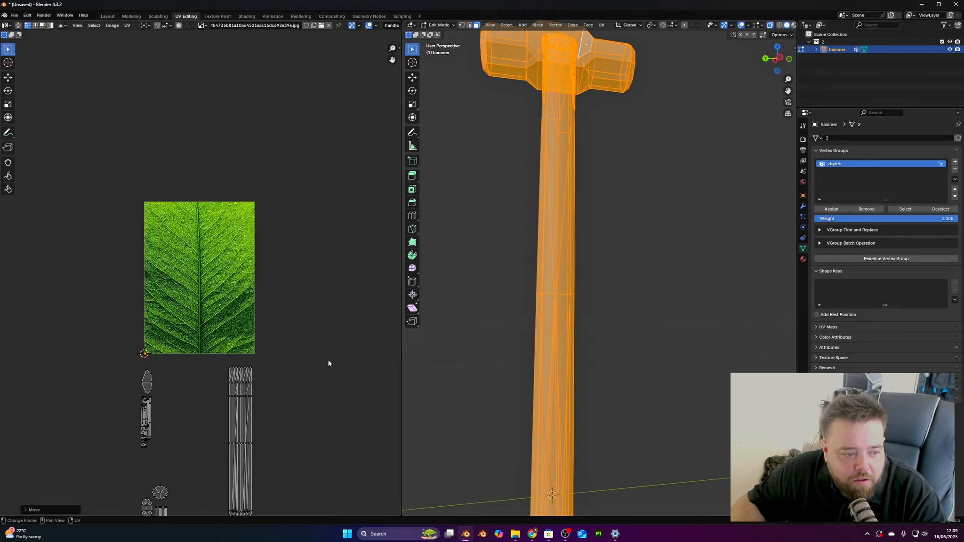
{"action": "left_click", "coordinate": [18, 25]}
{"action": "left_click_drag", "start_coordinate": [108, 360], "coordinate": [310, 517]}
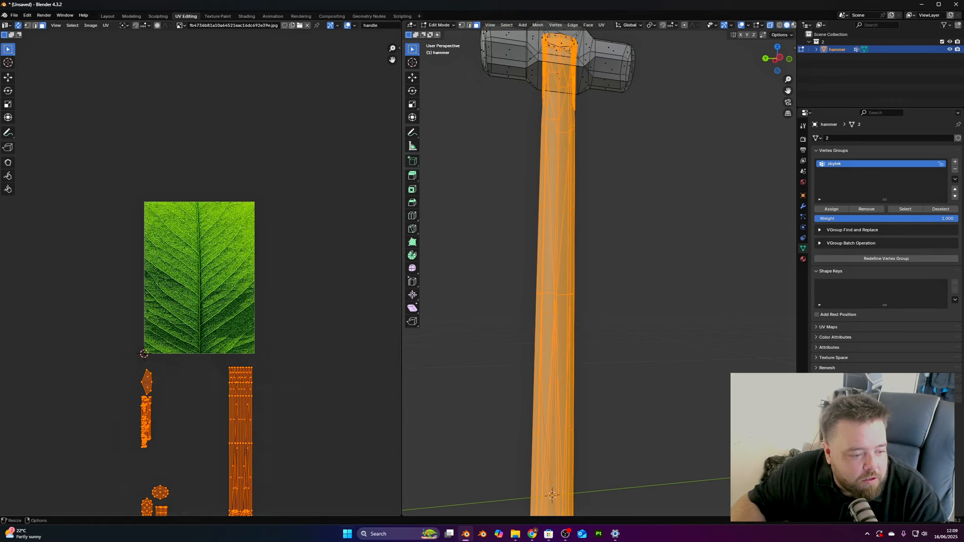
{"action": "middle_click_drag", "start_coordinate": [502, 239], "coordinate": [793, 274]}
{"action": "left_click", "coordinate": [778, 65]}
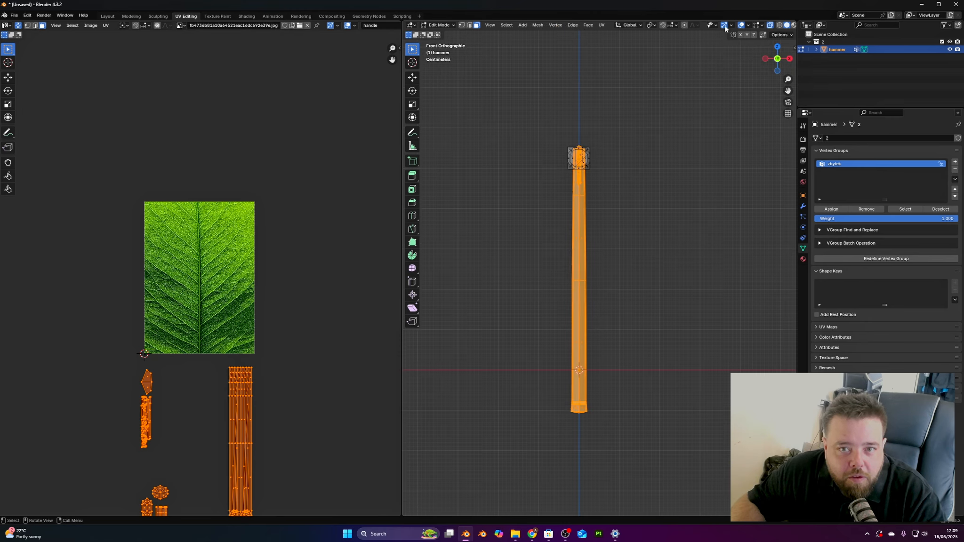
Unwrap the selected handle faces with Project from View (Bounds) so they fill the leaf image
{"action": "left_click", "coordinate": [602, 25]}
{"action": "mouse_move", "coordinate": [619, 34]}
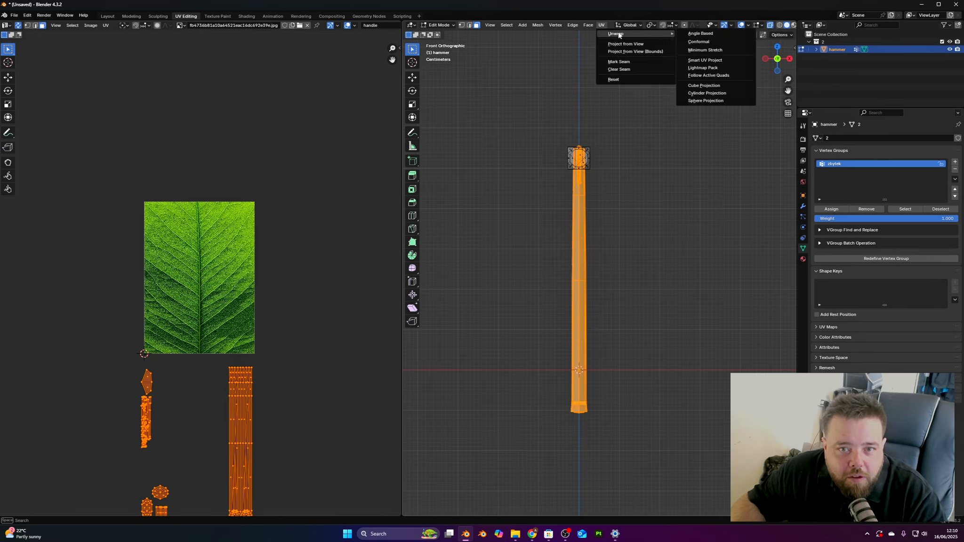
{"action": "left_click", "coordinate": [650, 52]}
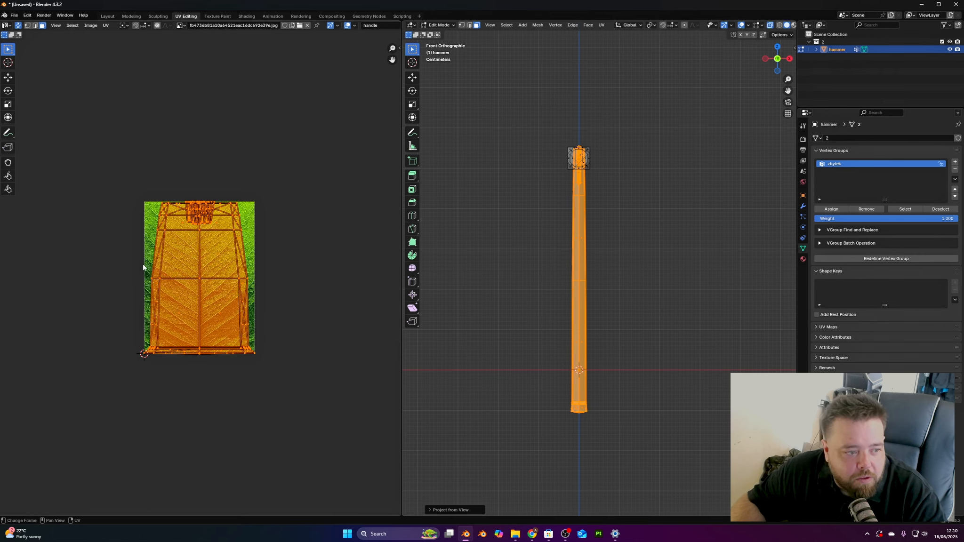
{"action": "scroll", "coordinate": [143, 267], "scroll_direction": "up", "scroll_amount": 4}
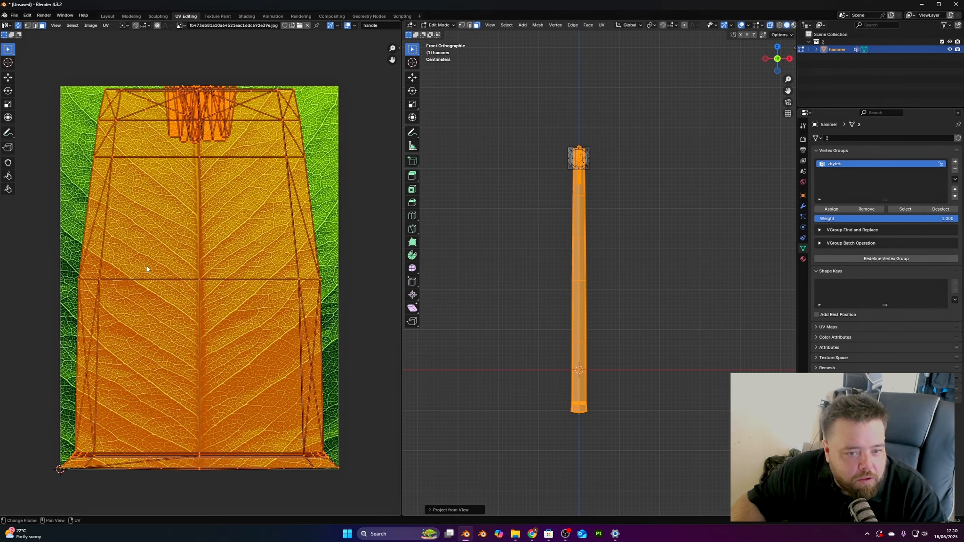
{"action": "scroll", "coordinate": [147, 269], "scroll_direction": "down", "scroll_amount": 1}
Add a UV Map node beside the leaf image texture node in the hammer's Base material
{"action": "left_click", "coordinate": [255, 18]}
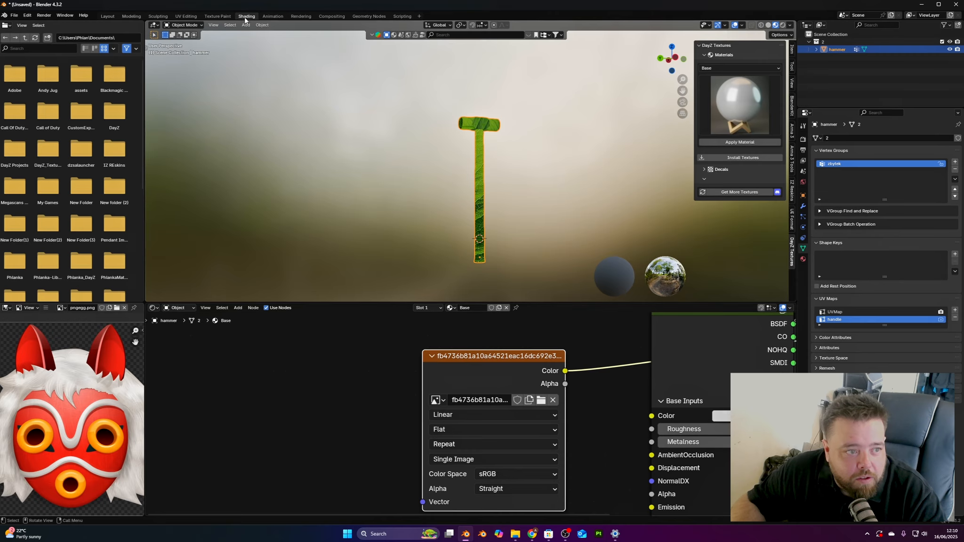
{"action": "middle_click_drag", "start_coordinate": [493, 252], "coordinate": [511, 292]}
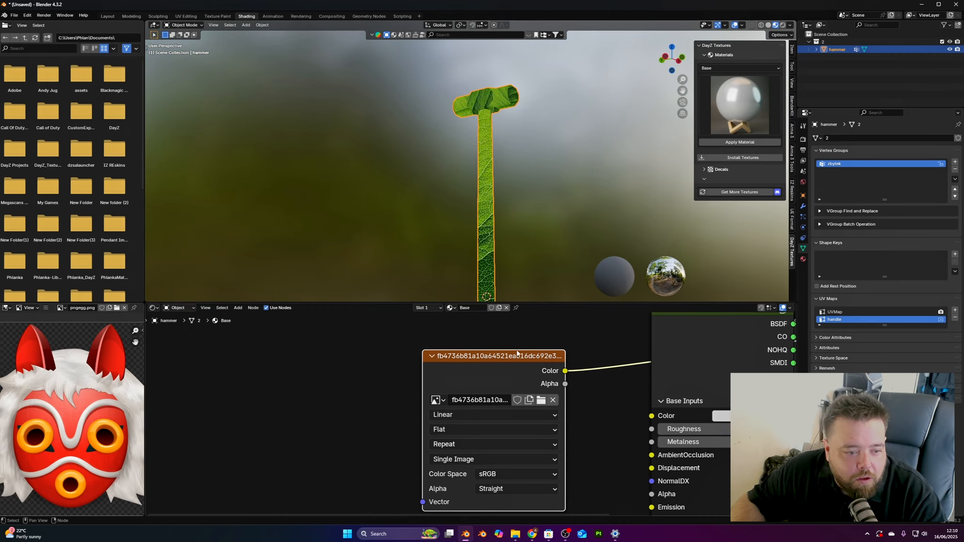
{"action": "key", "text": "shift+a"}
{"action": "left_click", "coordinate": [211, 355]}
{"action": "type", "text": "uv map"}
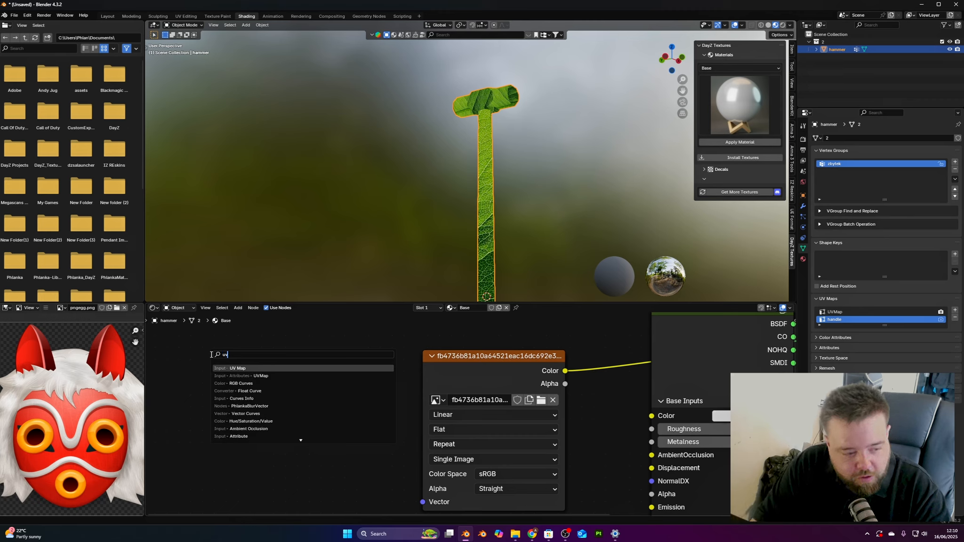
{"action": "key", "text": "Return"}
{"action": "left_click", "coordinate": [282, 376]}
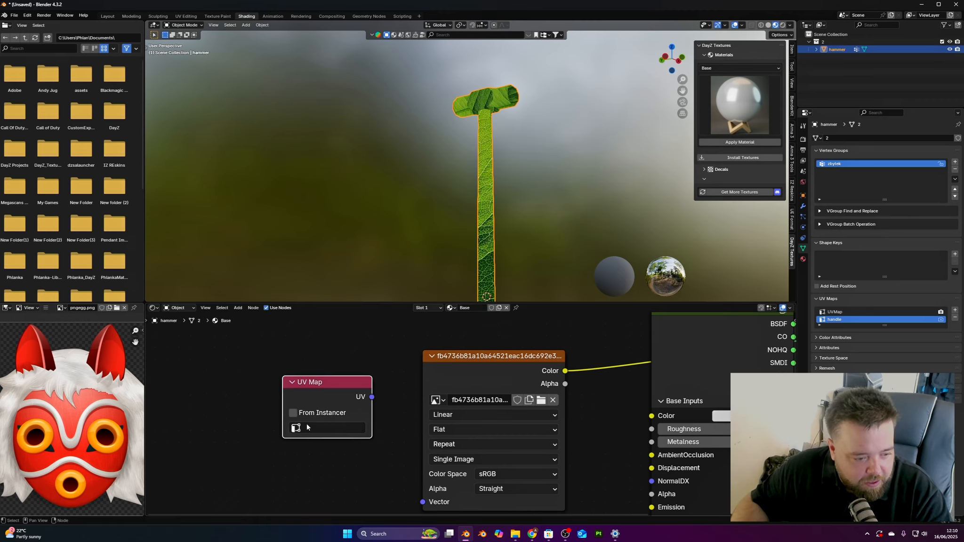
Set the UV Map node to handle and connect its UV output to the leaf image texture's Vector input
{"action": "left_click", "coordinate": [324, 427]}
{"action": "left_click", "coordinate": [304, 314]}
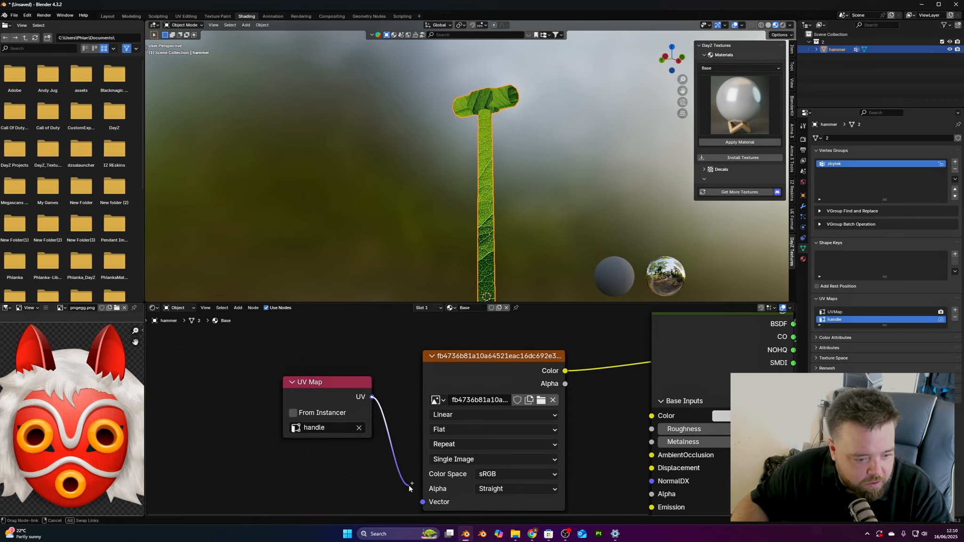
{"action": "left_click_drag", "start_coordinate": [419, 500], "coordinate": [423, 502]}
{"action": "middle_click_drag", "start_coordinate": [452, 188], "coordinate": [302, 200]}
{"action": "scroll", "coordinate": [470, 179], "scroll_direction": "up", "scroll_amount": 6}
{"action": "middle_click_drag", "start_coordinate": [479, 162], "coordinate": [463, 158], "text": "shift"}
{"action": "middle_click_drag", "start_coordinate": [464, 157], "coordinate": [573, 151]}
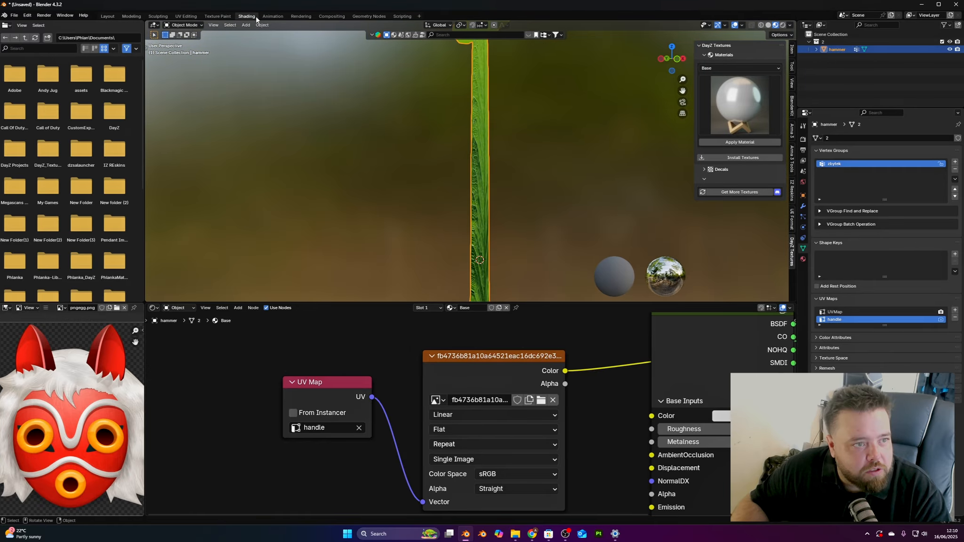
In the UV layout, try to move the faces along the handle's left edge inward
{"action": "left_click", "coordinate": [183, 16]}
{"action": "scroll", "coordinate": [213, 230], "scroll_direction": "up", "scroll_amount": 2}
{"action": "scroll", "coordinate": [213, 230], "scroll_direction": "down", "scroll_amount": 2}
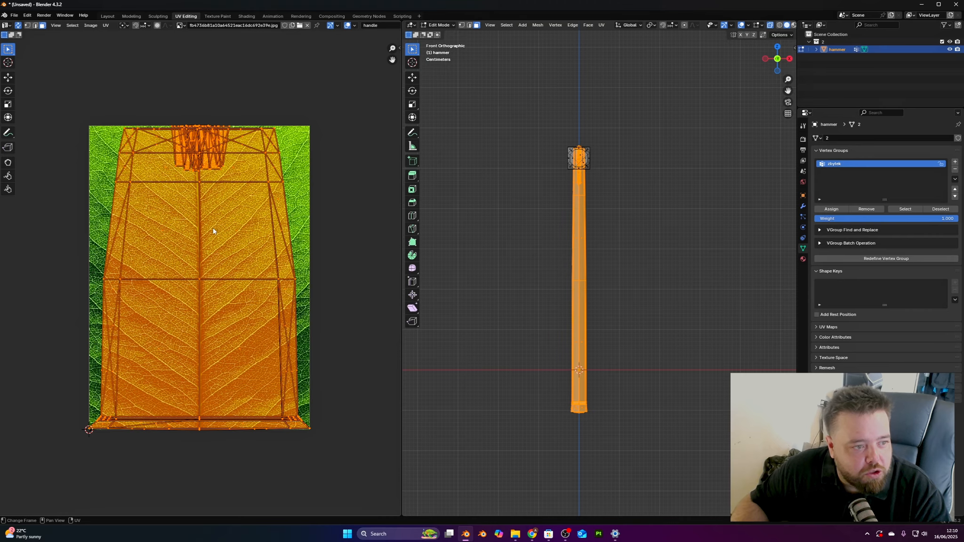
{"action": "left_click_drag", "start_coordinate": [76, 96], "coordinate": [133, 429]}
{"action": "key", "text": "g"}
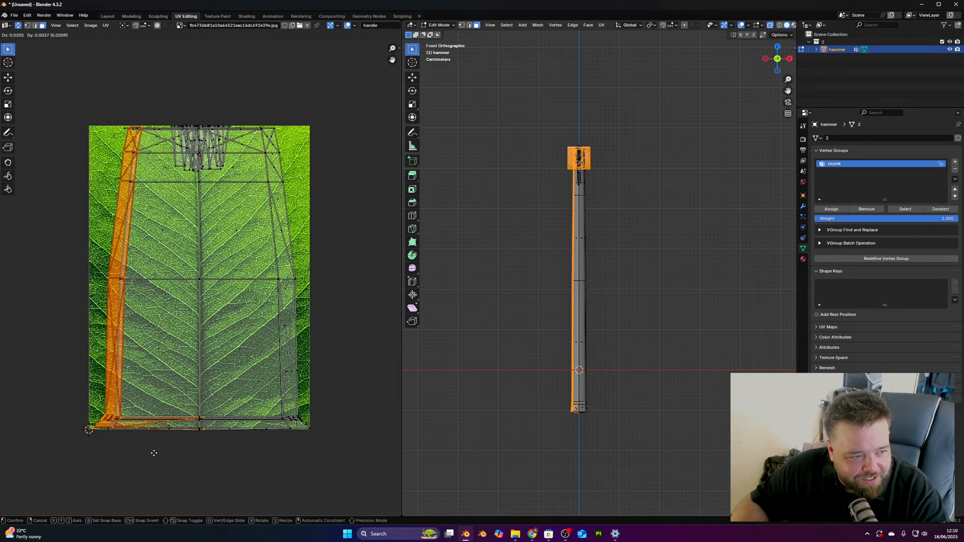
{"action": "left_click", "coordinate": [178, 454]}
{"action": "key", "text": "ctrl+z"}
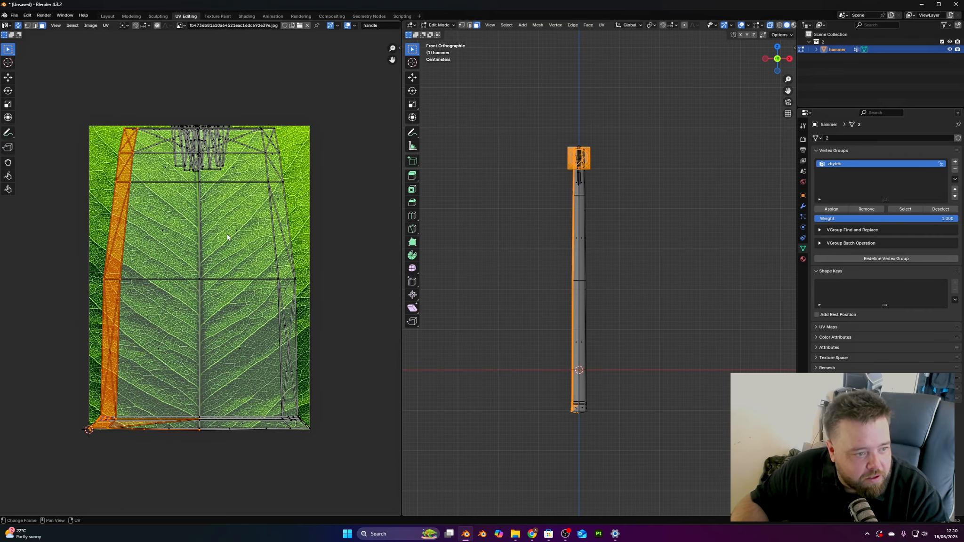
Scale all the UVs along X into a narrow strip centred on the leaf's midrib
{"action": "key", "text": "a"}
{"action": "key", "text": "s"}
{"action": "key", "text": "x"}
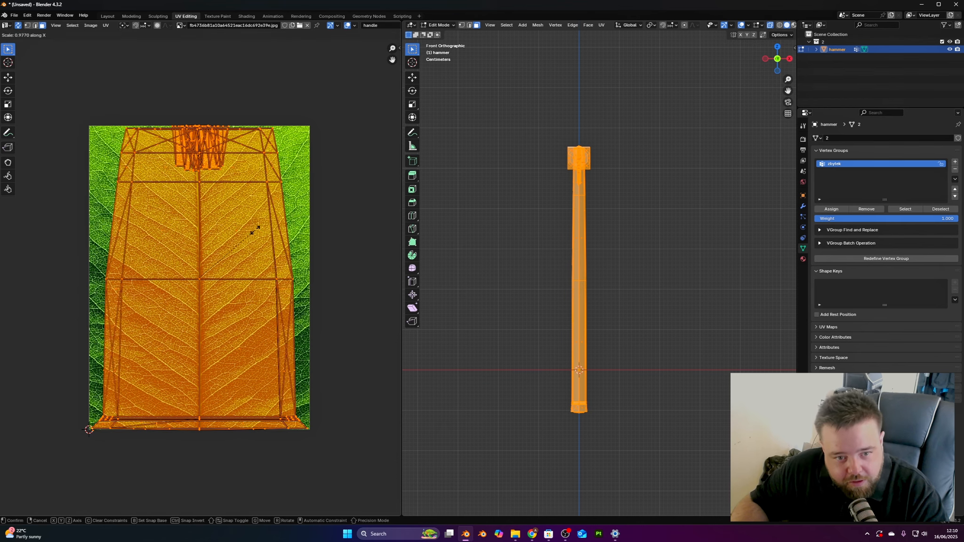
{"action": "left_click", "coordinate": [203, 254]}
{"action": "scroll", "coordinate": [497, 318], "scroll_direction": "up", "scroll_amount": 5}
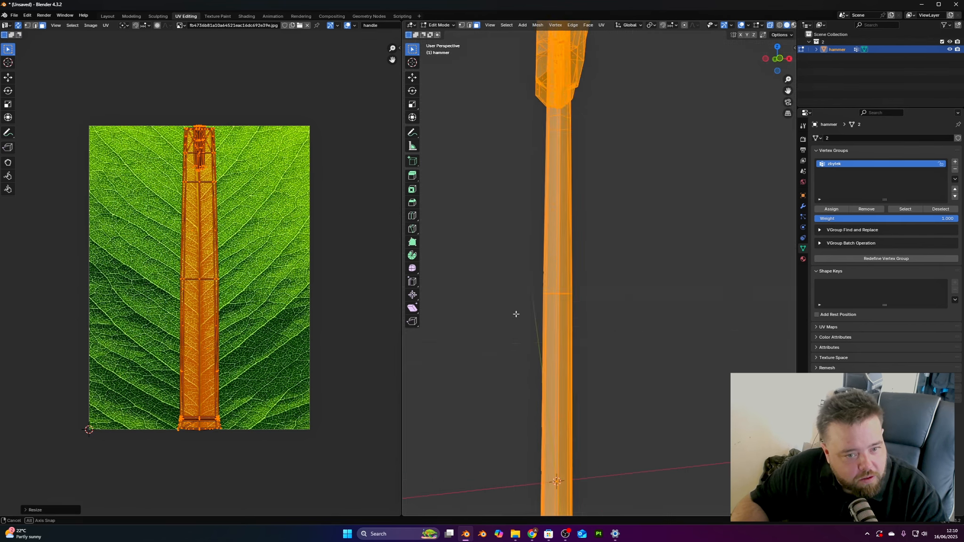
Set the 3D view to rendered shading and inspect the leaf texture around the hammer's handle
{"action": "middle_click_drag", "start_coordinate": [515, 316], "coordinate": [605, 304]}
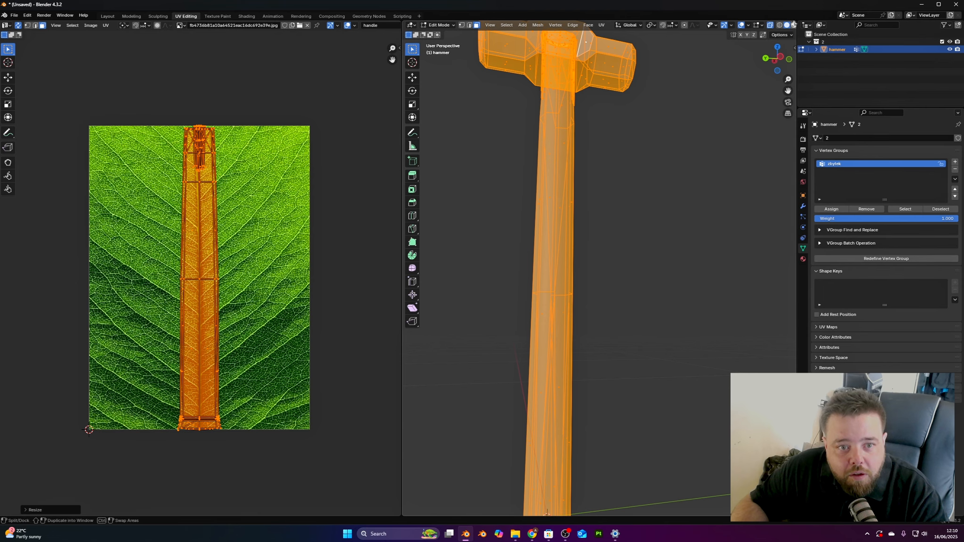
{"action": "scroll", "coordinate": [793, 23], "scroll_direction": "down", "scroll_amount": 3}
{"action": "left_click", "coordinate": [782, 27]}
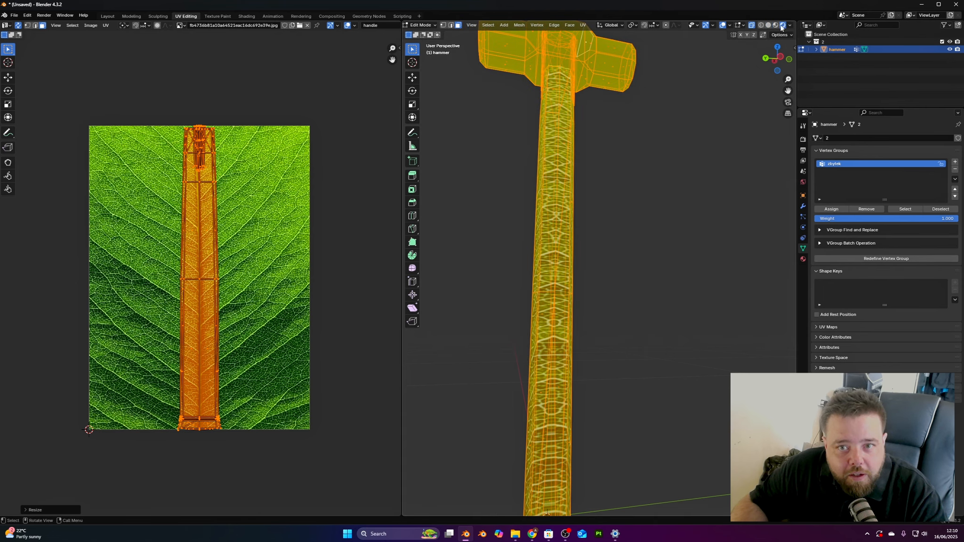
{"action": "scroll", "coordinate": [588, 259], "scroll_direction": "down", "scroll_amount": 3}
{"action": "middle_click_drag", "start_coordinate": [587, 258], "coordinate": [605, 211]}
{"action": "scroll", "coordinate": [484, 267], "scroll_direction": "up", "scroll_amount": 5}
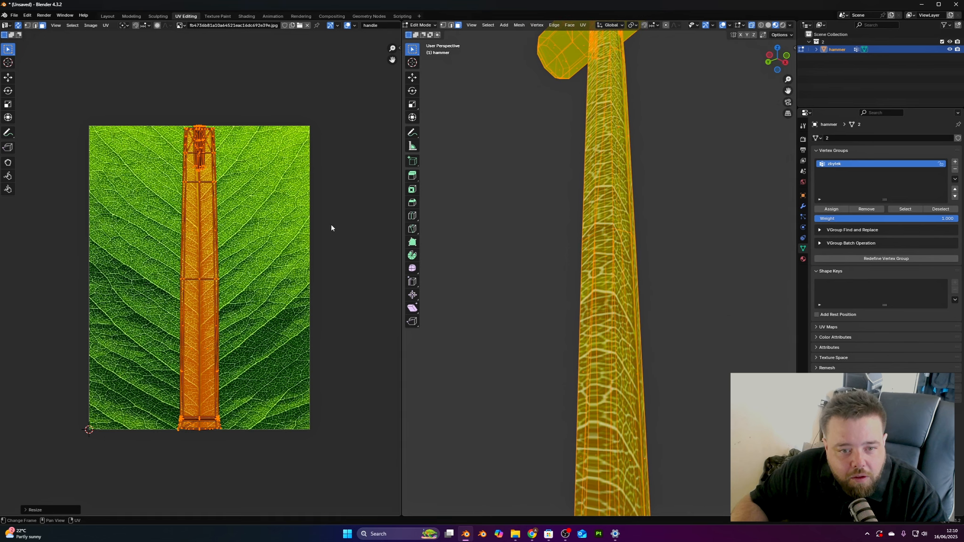
{"action": "scroll", "coordinate": [196, 279], "scroll_direction": "up", "scroll_amount": 5}
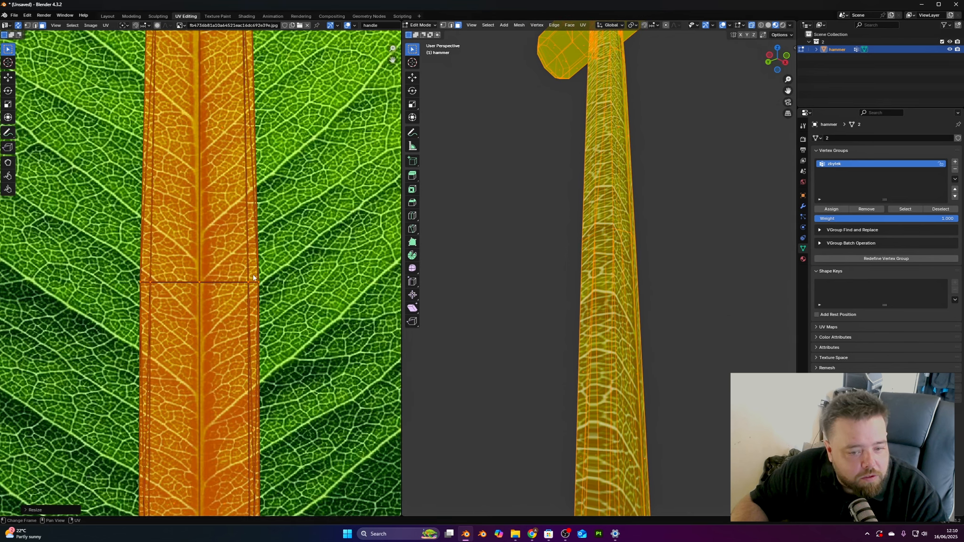
{"action": "middle_click_drag", "start_coordinate": [663, 287], "coordinate": [668, 312]}
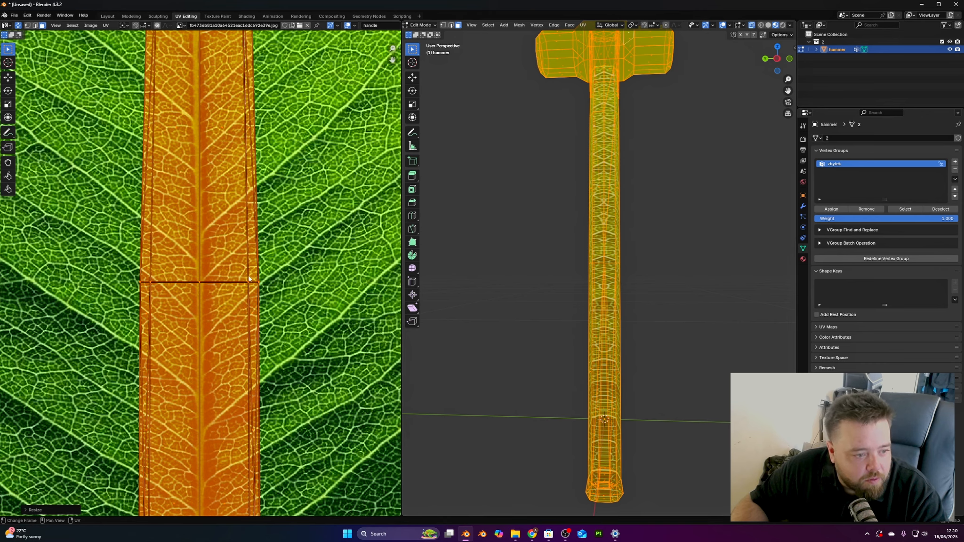
Clear the selection and select the UV vertices along the upper right outer edge of the handle strip
{"action": "left_click_drag", "start_coordinate": [272, 299], "coordinate": [272, 299]}
{"action": "scroll", "coordinate": [239, 281], "scroll_direction": "down", "scroll_amount": 3}
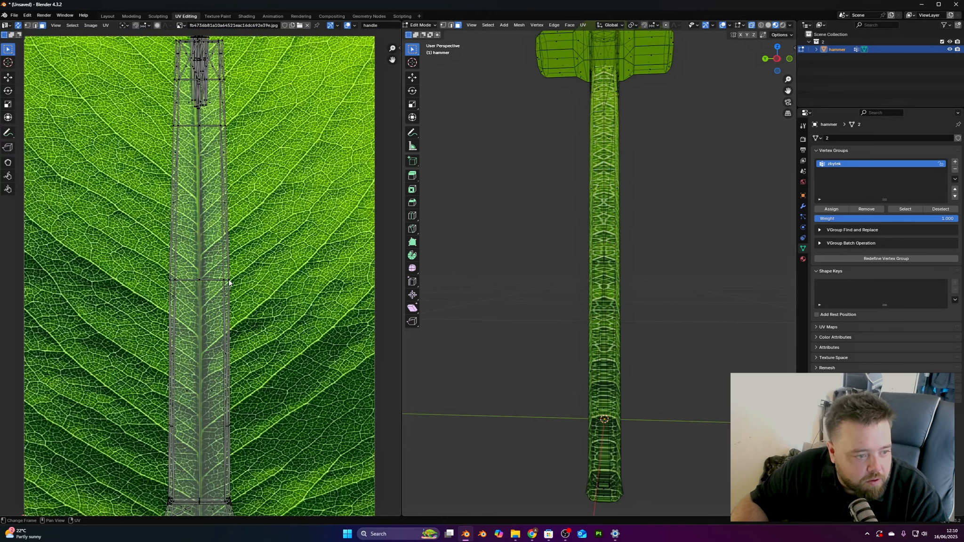
{"action": "left_click", "coordinate": [232, 281]}
{"action": "middle_click_drag", "start_coordinate": [261, 179], "coordinate": [295, 240], "text": "shift"}
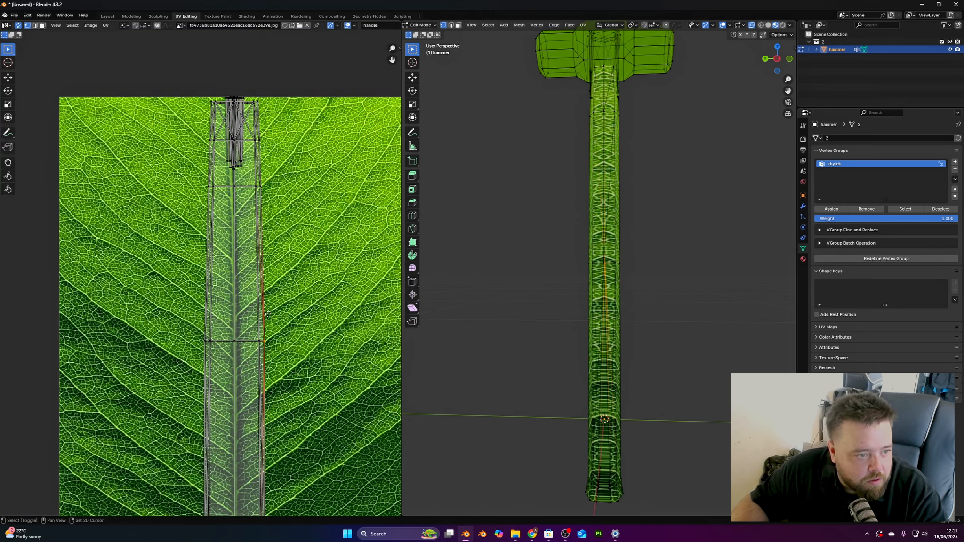
{"action": "scroll", "coordinate": [302, 171], "scroll_direction": "up", "scroll_amount": 4}
{"action": "middle_click_drag", "start_coordinate": [302, 169], "coordinate": [237, 353], "text": "shift"}
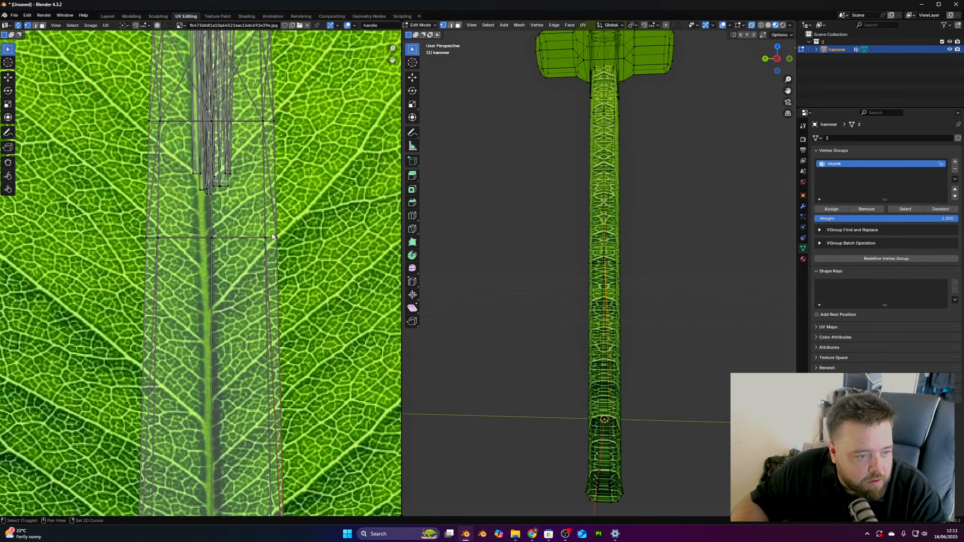
{"action": "middle_click_drag", "start_coordinate": [271, 119], "coordinate": [292, 193], "text": "shift"}
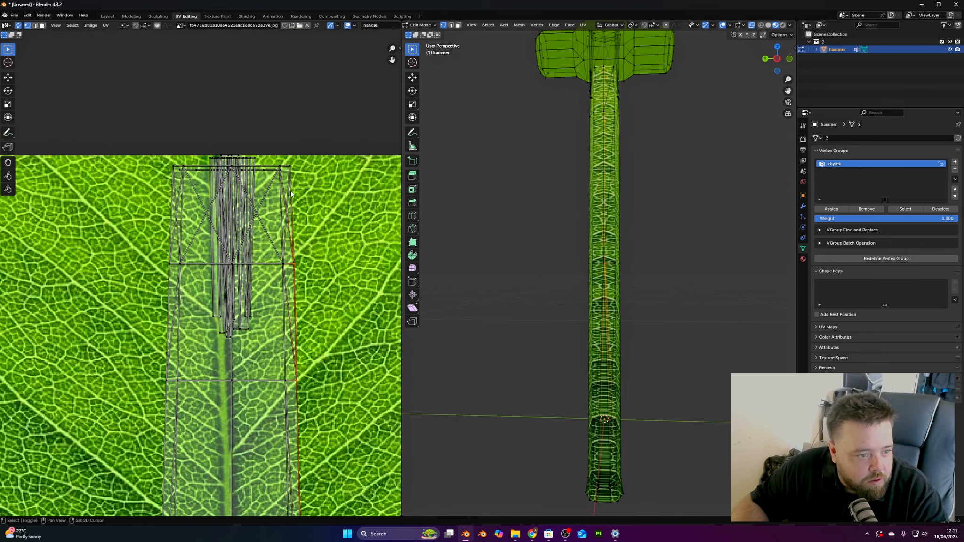
{"action": "middle_click_drag", "start_coordinate": [309, 287], "coordinate": [395, 280]}
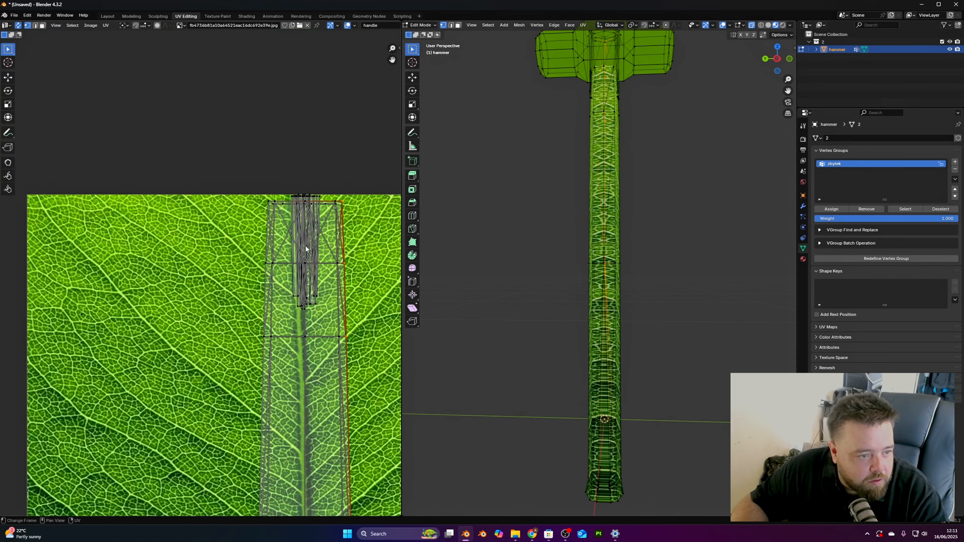
Add the UV vertices along the handle strip's left outer edge to the selection, from its top to its base
{"action": "scroll", "coordinate": [282, 214], "scroll_direction": "up", "scroll_amount": 4}
{"action": "scroll", "coordinate": [282, 214], "scroll_direction": "down", "scroll_amount": 1}
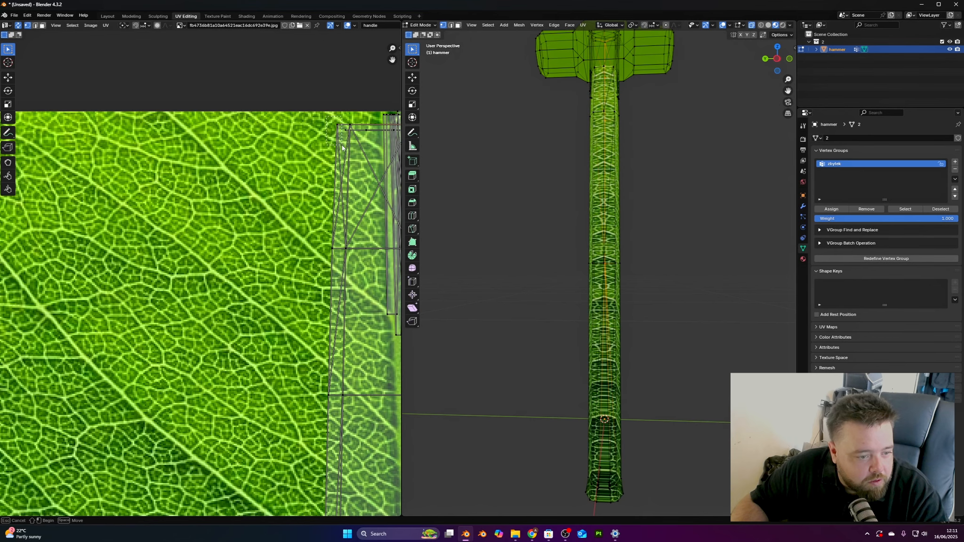
{"action": "middle_click_drag", "start_coordinate": [329, 338], "coordinate": [329, 227]}
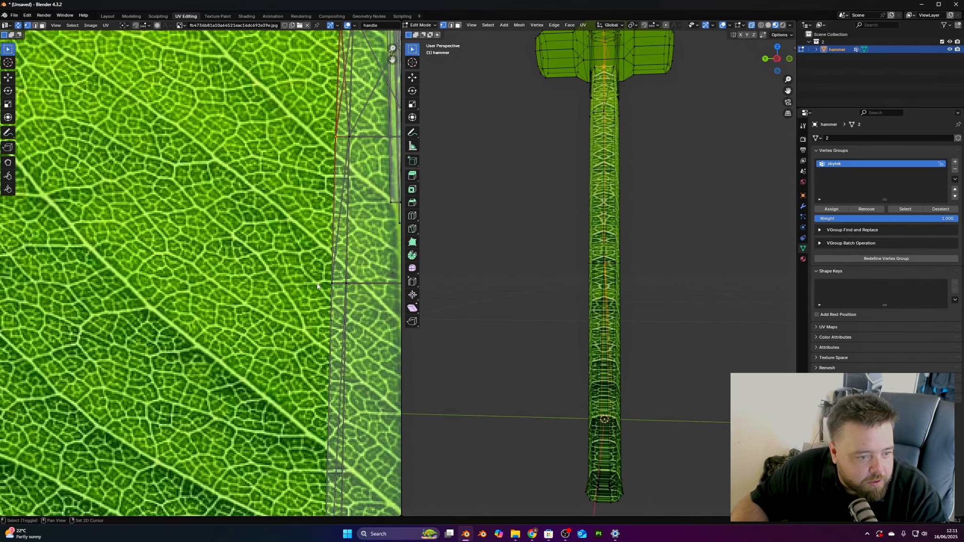
{"action": "middle_click_drag", "start_coordinate": [338, 350], "coordinate": [303, 255]}
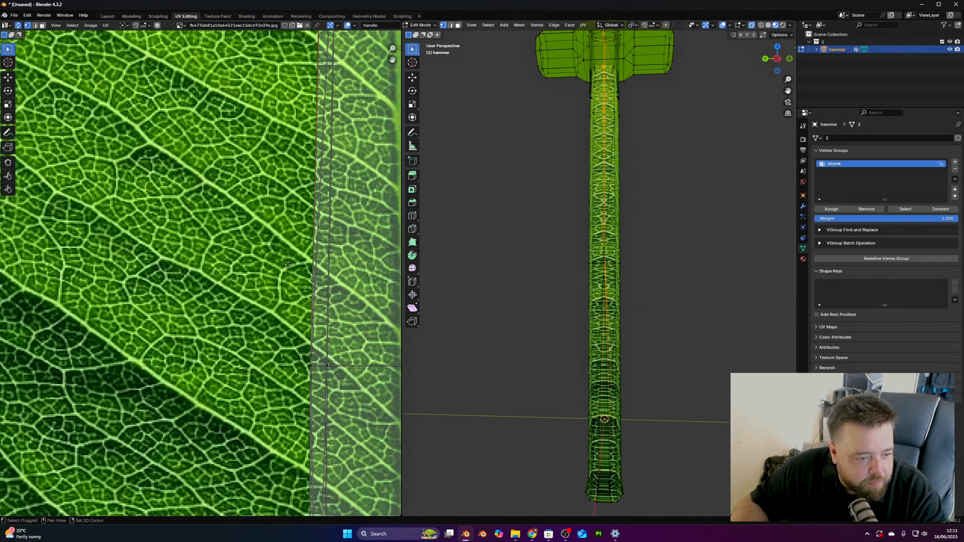
{"action": "middle_click_drag", "start_coordinate": [292, 372], "coordinate": [280, 267]}
{"action": "left_click_drag", "start_coordinate": [295, 288], "coordinate": [300, 293], "text": "shift"}
{"action": "middle_click_drag", "start_coordinate": [288, 349], "coordinate": [268, 230], "text": "shift"}
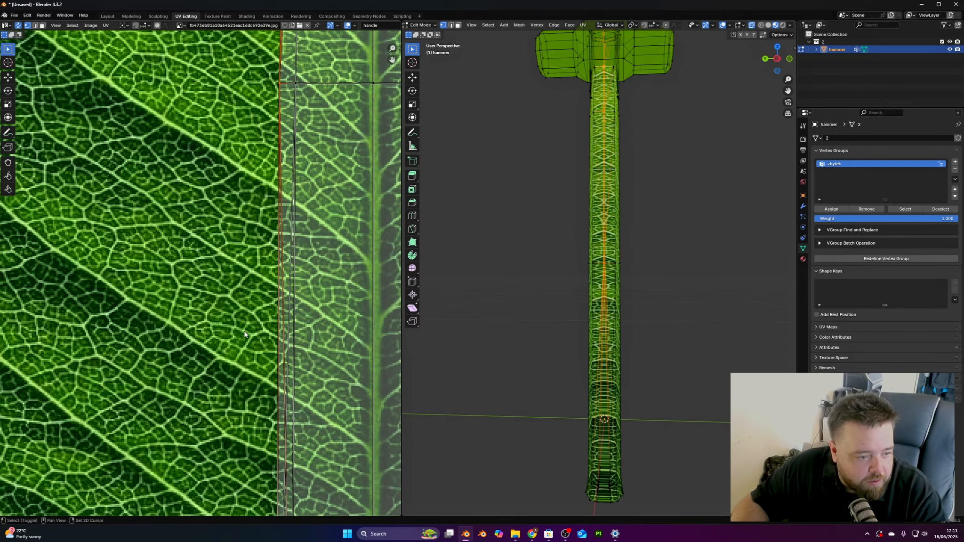
{"action": "middle_click_drag", "start_coordinate": [249, 346], "coordinate": [224, 212], "text": "shift"}
{"action": "middle_click_drag", "start_coordinate": [244, 372], "coordinate": [237, 319]}
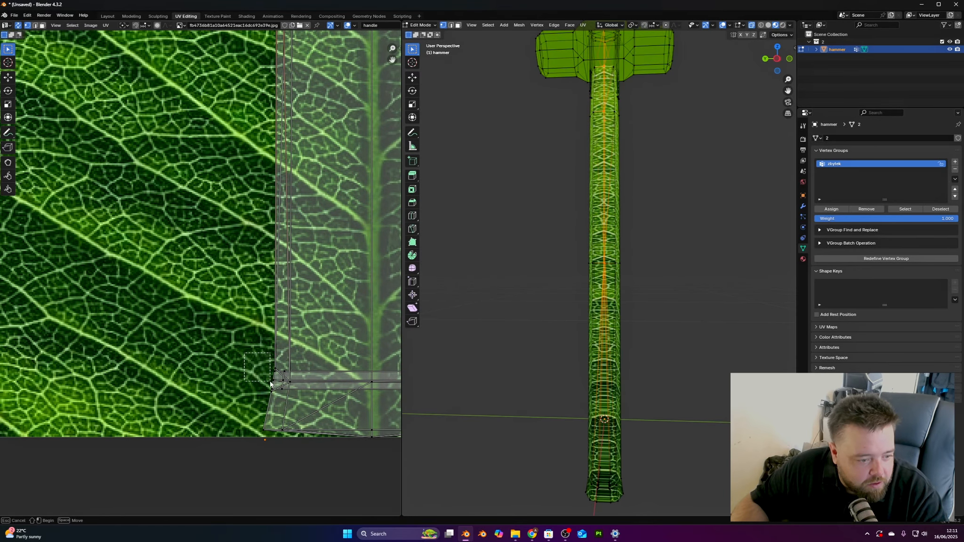
{"action": "left_click_drag", "start_coordinate": [280, 401], "coordinate": [278, 403], "text": "shift"}
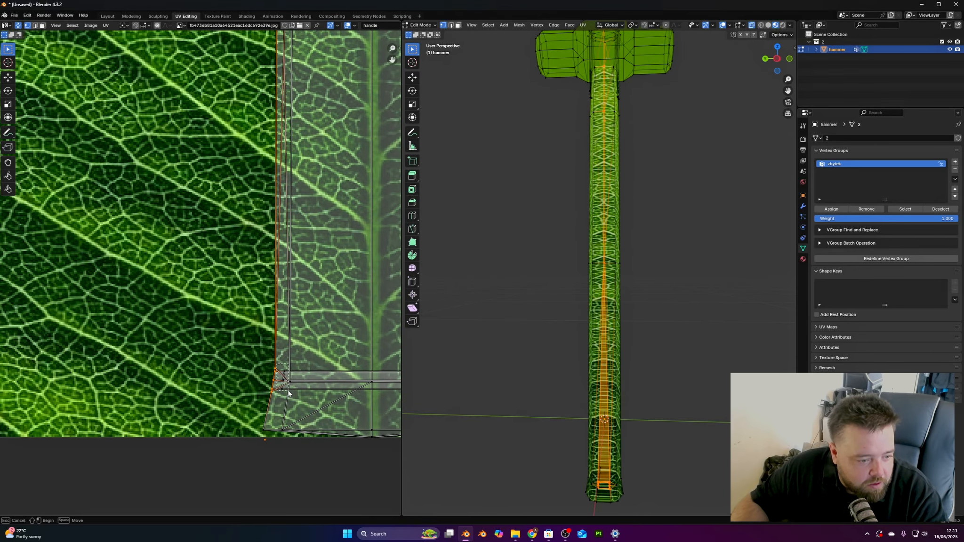
Add the vertices at the lower right corner of the handle's UV strip to the selection
{"action": "scroll", "coordinate": [271, 431], "scroll_direction": "down", "scroll_amount": 4}
{"action": "middle_click_drag", "start_coordinate": [271, 428], "coordinate": [241, 431], "text": "shift"}
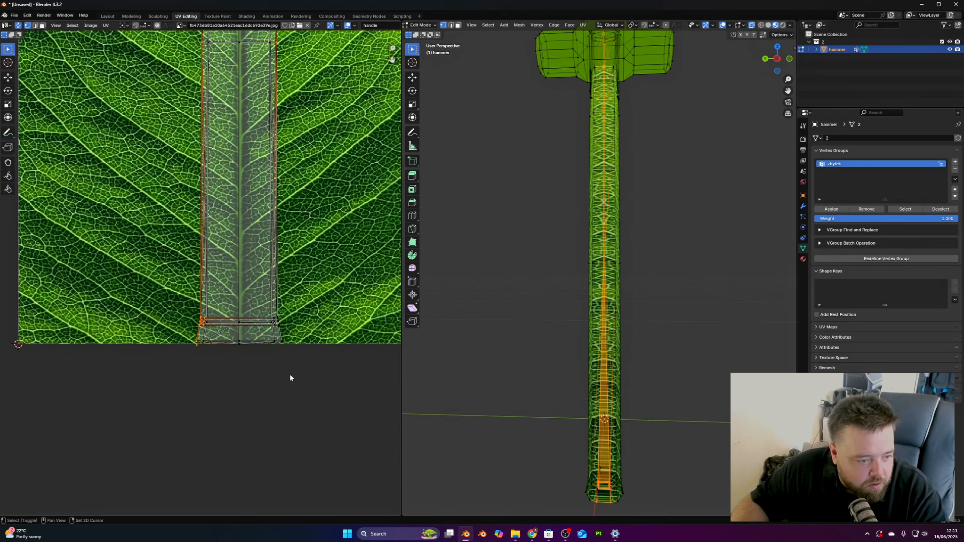
{"action": "scroll", "coordinate": [288, 329], "scroll_direction": "up", "scroll_amount": 5}
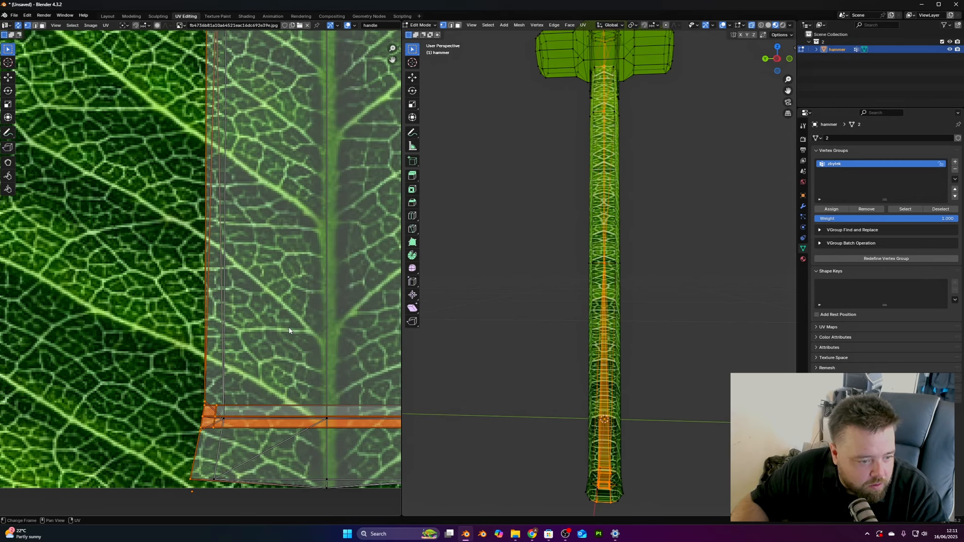
{"action": "middle_click_drag", "start_coordinate": [301, 344], "coordinate": [100, 273], "text": "shift"}
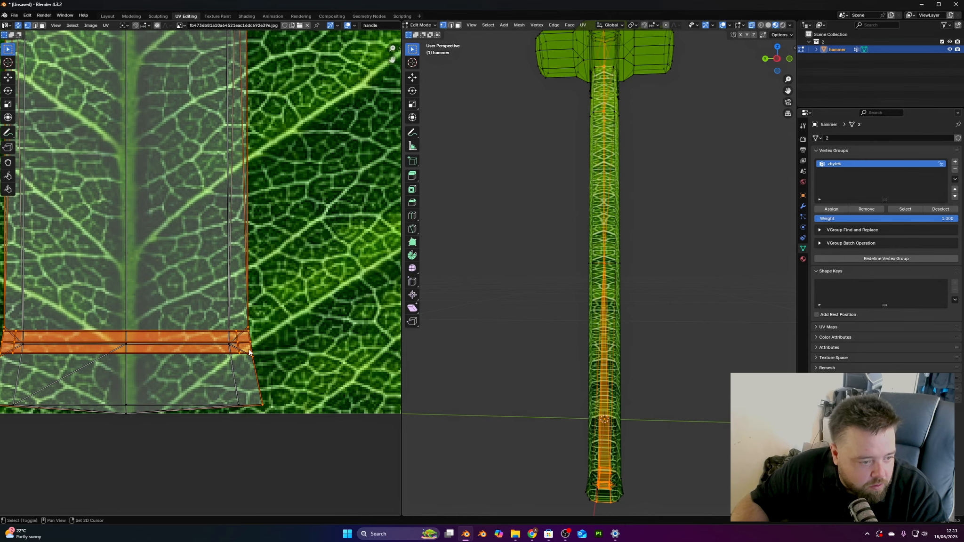
Scale the selected outer edge vertices along X by about 3 to widen the handle's UVs over the leaf
{"action": "scroll", "coordinate": [261, 332], "scroll_direction": "down", "scroll_amount": 6}
{"action": "middle_click_drag", "start_coordinate": [263, 329], "coordinate": [303, 351], "text": "shift"}
{"action": "key", "text": "s"}
{"action": "key", "text": "x"}
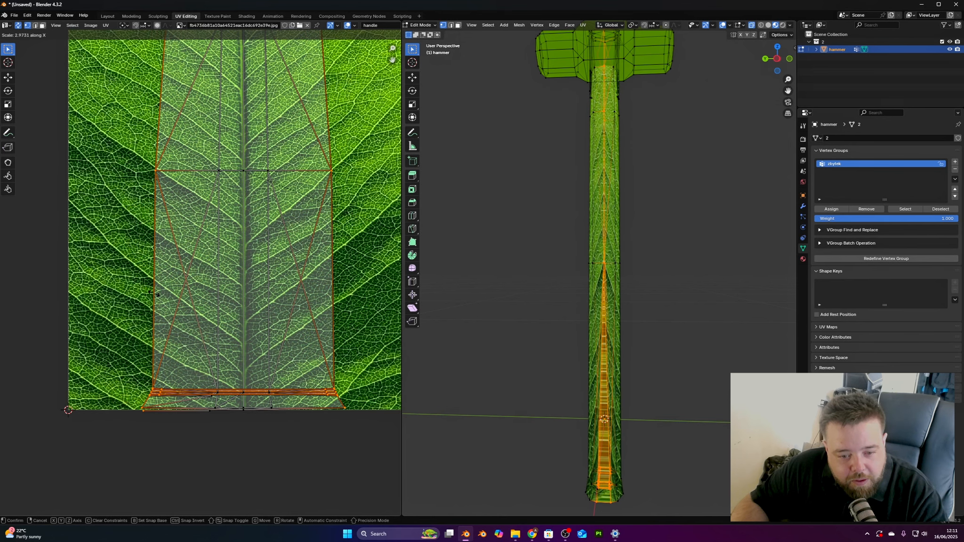
{"action": "left_click", "coordinate": [152, 297]}
Deselect the vertices and select the long strip of stretched faces down the side of the handle
{"action": "left_click", "coordinate": [580, 421]}
{"action": "scroll", "coordinate": [560, 419], "scroll_direction": "down", "scroll_amount": 3}
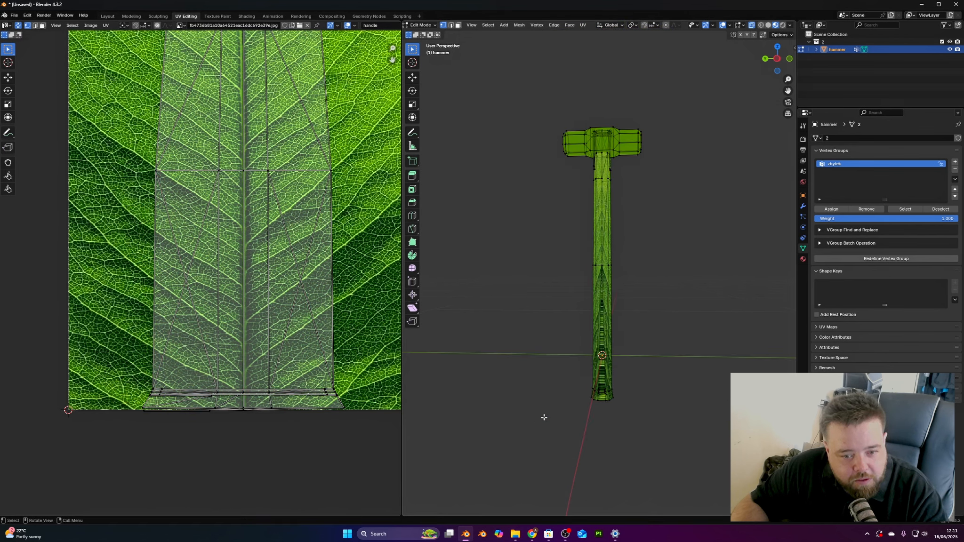
{"action": "mouse_move", "coordinate": [542, 415]}
{"action": "middle_mouse_down"}
{"action": "mouse_move", "coordinate": [598, 398]}
{"action": "mouse_move", "coordinate": [549, 422]}
{"action": "middle_mouse_up"}
{"action": "scroll", "coordinate": [549, 421], "scroll_direction": "up", "scroll_amount": 3}
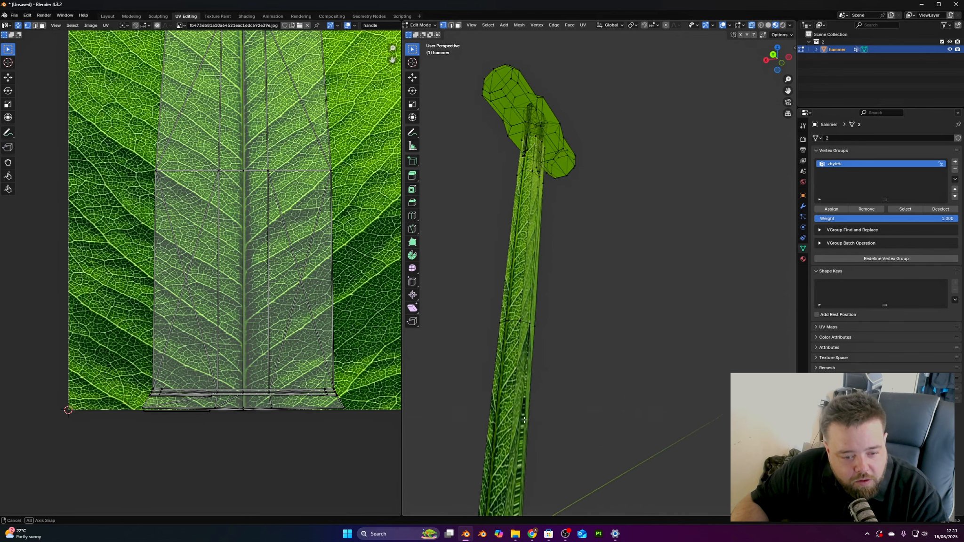
{"action": "middle_click_drag", "start_coordinate": [626, 437], "coordinate": [475, 399]}
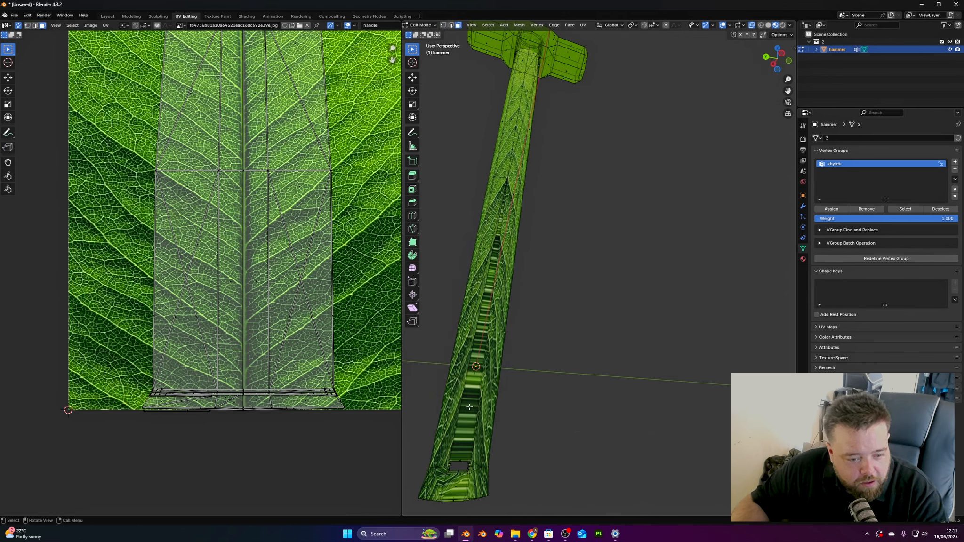
{"action": "left_click", "coordinate": [484, 331], "text": "alt"}
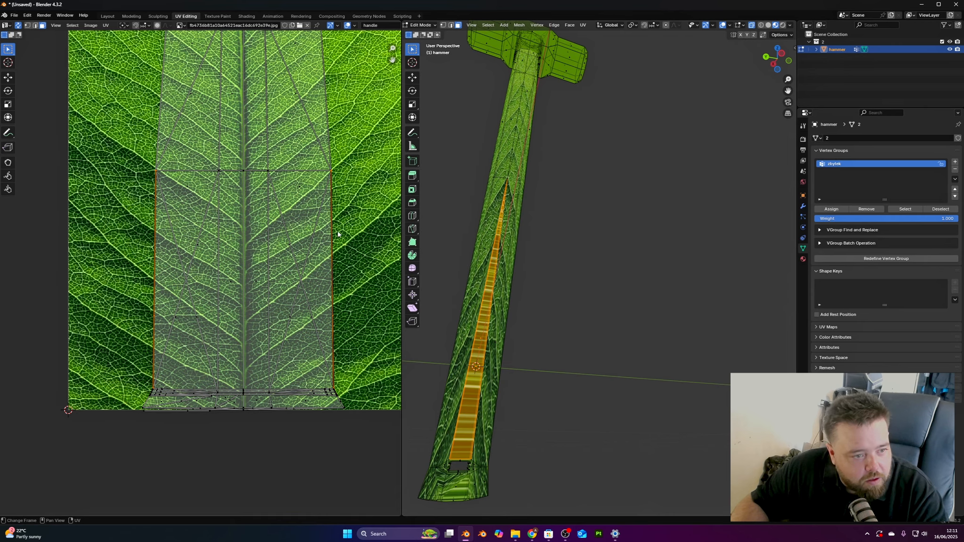
Select the short UV edge at the handle strip's lower right corner and try hiding it
{"action": "middle_click_drag", "start_coordinate": [353, 428], "coordinate": [302, 458]}
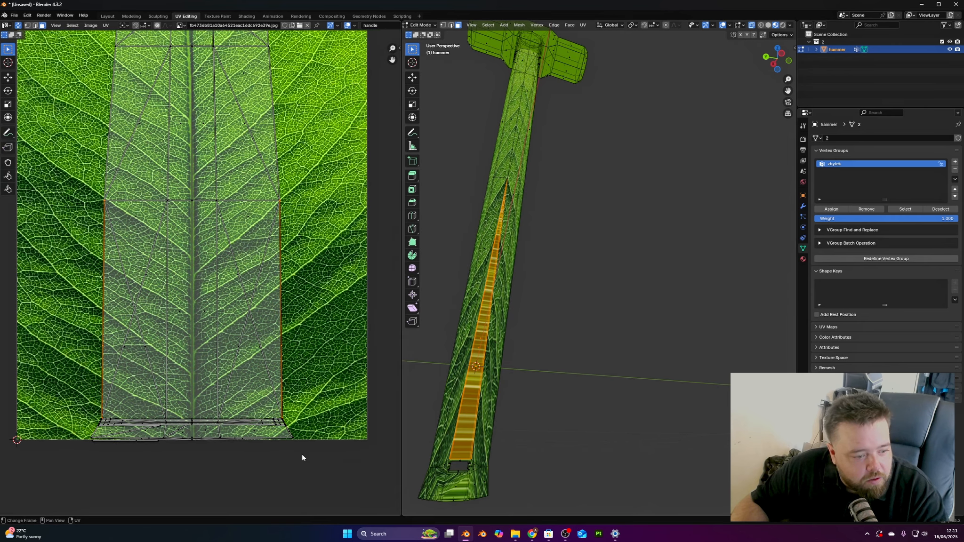
{"action": "scroll", "coordinate": [303, 458], "scroll_direction": "up", "scroll_amount": 5}
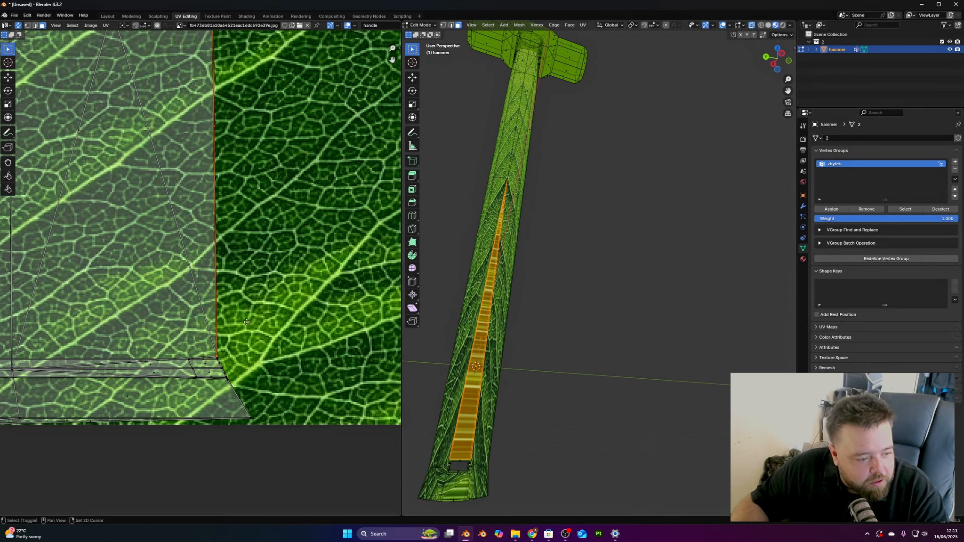
{"action": "scroll", "coordinate": [247, 322], "scroll_direction": "up", "scroll_amount": 3}
{"action": "left_click", "coordinate": [236, 395]}
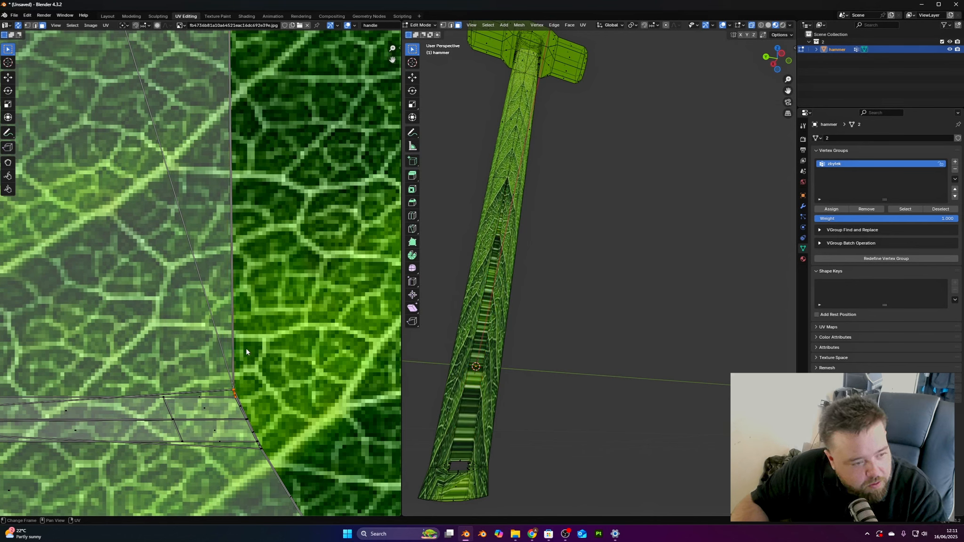
{"action": "key", "text": "h"}
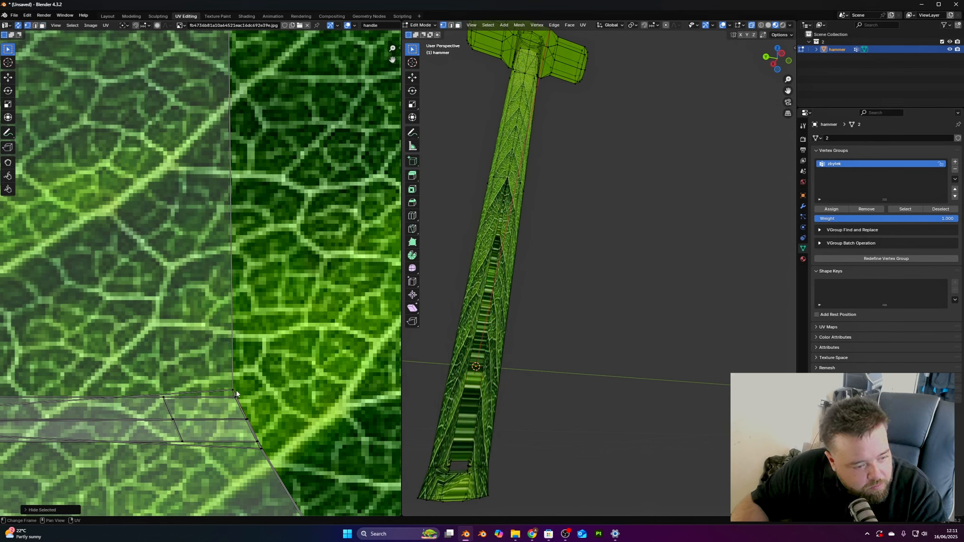
{"action": "key", "text": "ctrl+z"}
Move the two UV vertices at the handle strip's lower right corner apart, the outer one further outward over the leaf
{"action": "key", "text": "g"}
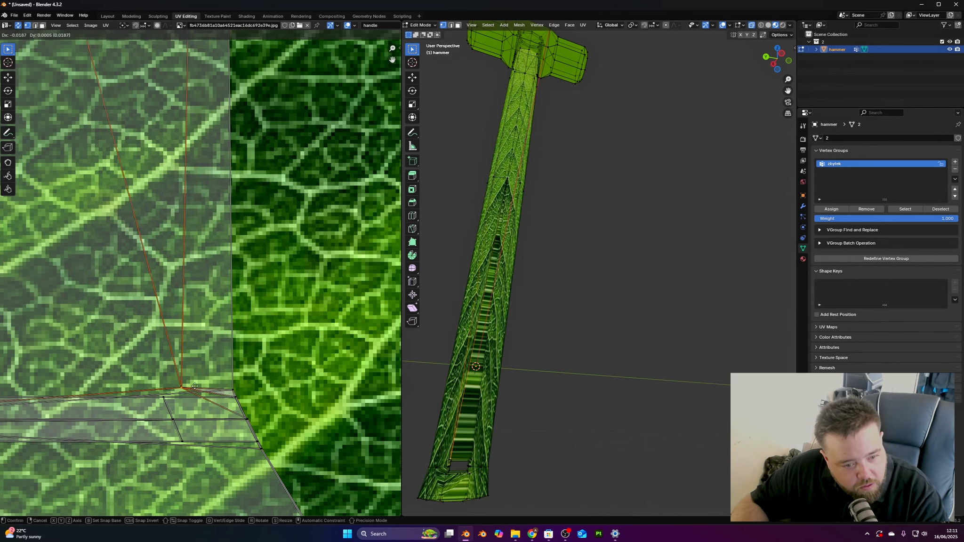
{"action": "left_click", "coordinate": [234, 389]}
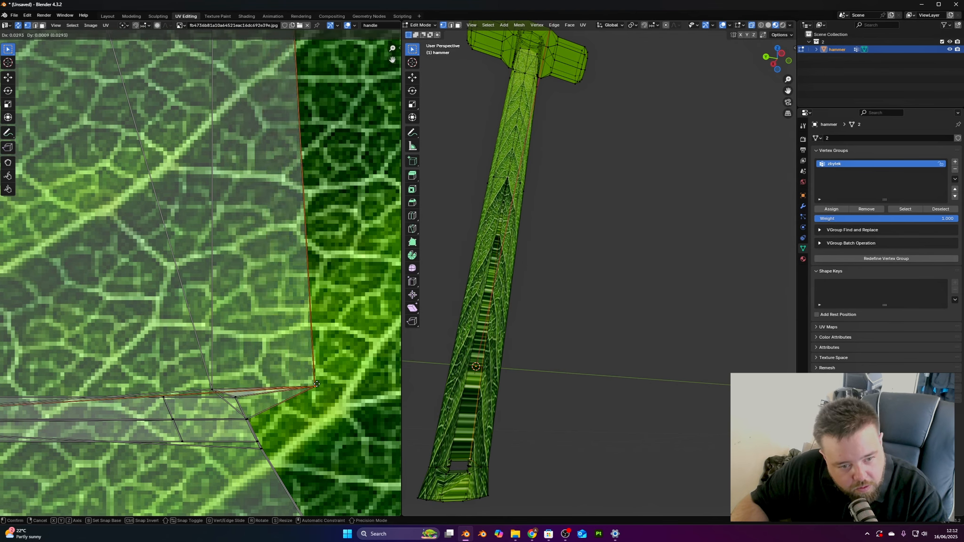
{"action": "left_click", "coordinate": [269, 387]}
{"action": "scroll", "coordinate": [468, 423], "scroll_direction": "down", "scroll_amount": 2}
{"action": "middle_click_drag", "start_coordinate": [469, 423], "coordinate": [691, 431]}
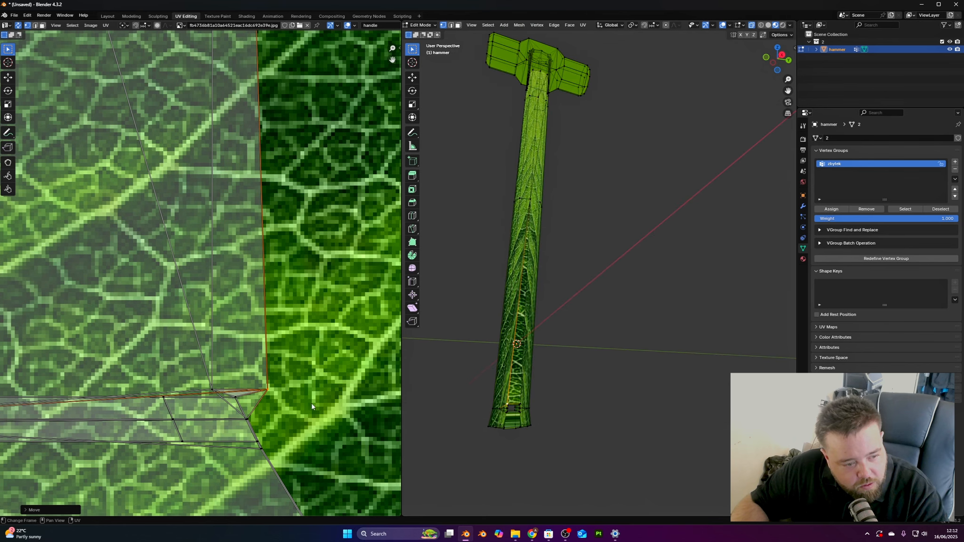
Move the outer corner UV vertex further outward and slightly down, and inspect the leaf texture along the handle
{"action": "key", "text": "g"}
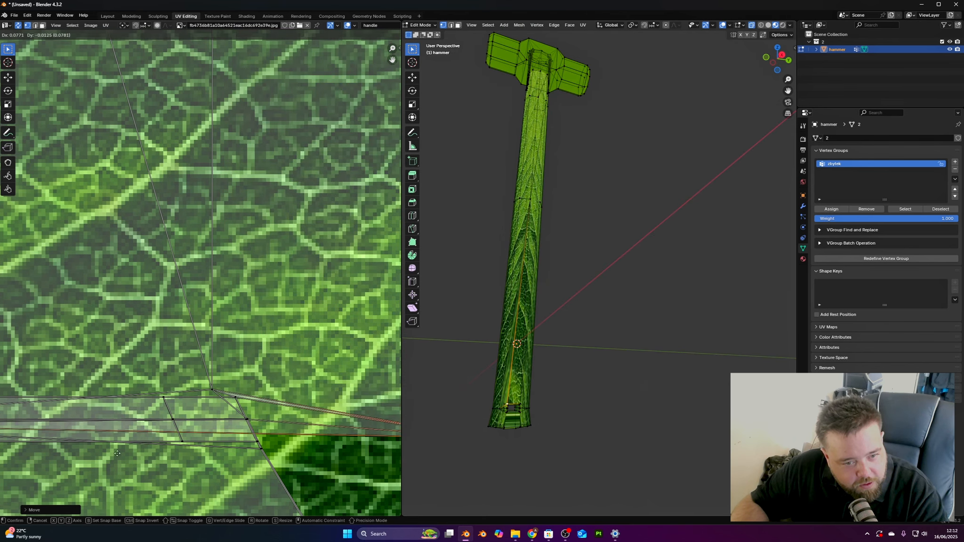
{"action": "left_click", "coordinate": [26, 467]}
{"action": "scroll", "coordinate": [170, 338], "scroll_direction": "down", "scroll_amount": 3}
{"action": "middle_click_drag", "start_coordinate": [449, 261], "coordinate": [502, 296]}
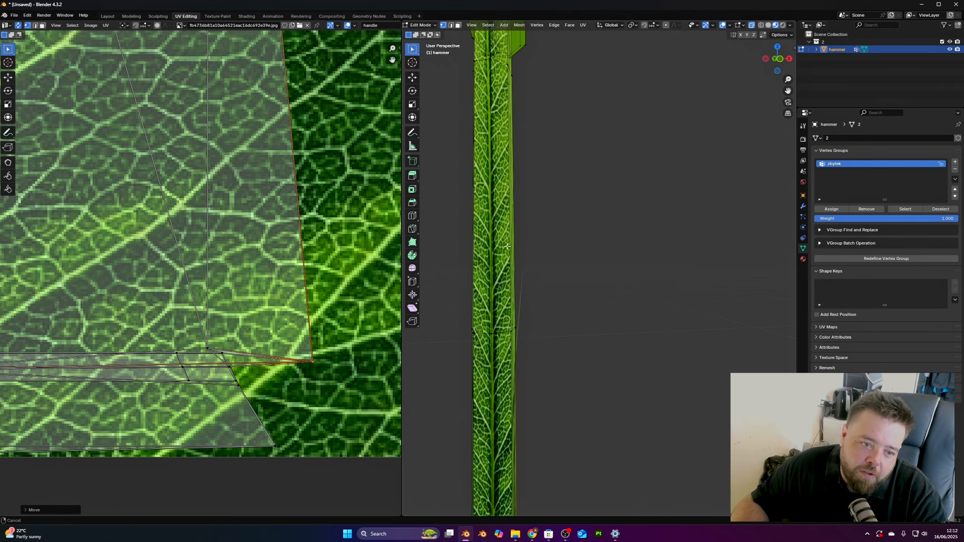
{"action": "middle_click_drag", "start_coordinate": [520, 217], "coordinate": [672, 315], "text": "shift"}
{"action": "scroll", "coordinate": [672, 306], "scroll_direction": "up", "scroll_amount": 5}
{"action": "middle_click_drag", "start_coordinate": [675, 283], "coordinate": [673, 277]}
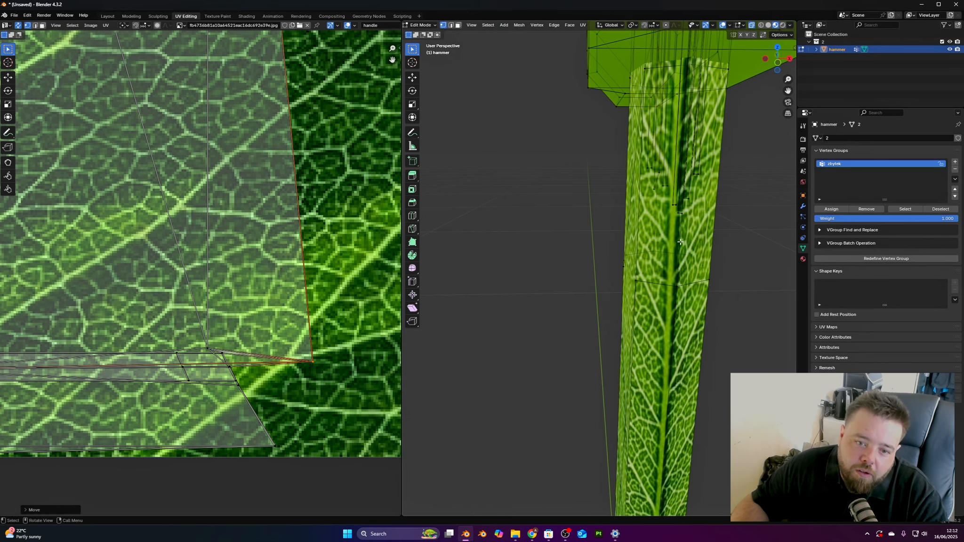
Clear the selection and select the entire handle UV layout over the leaf image
{"action": "scroll", "coordinate": [673, 259], "scroll_direction": "down", "scroll_amount": 5}
{"action": "key", "text": "a"}
{"action": "key", "text": "alt+a"}
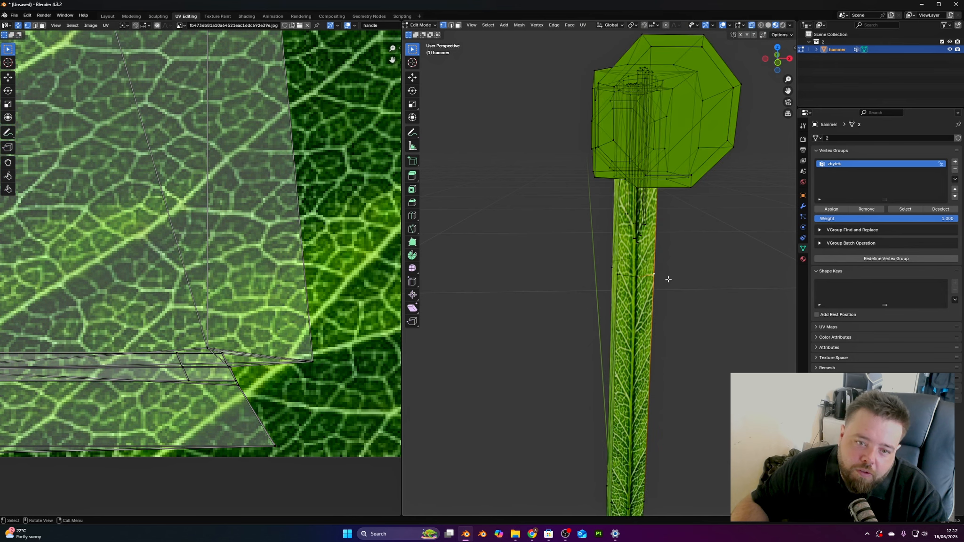
{"action": "scroll", "coordinate": [357, 280], "scroll_direction": "down", "scroll_amount": 2}
{"action": "scroll", "coordinate": [356, 281], "scroll_direction": "down", "scroll_amount": 6}
{"action": "middle_click_drag", "start_coordinate": [209, 211], "coordinate": [317, 315]}
{"action": "left_click_drag", "start_coordinate": [173, 134], "coordinate": [362, 414]}
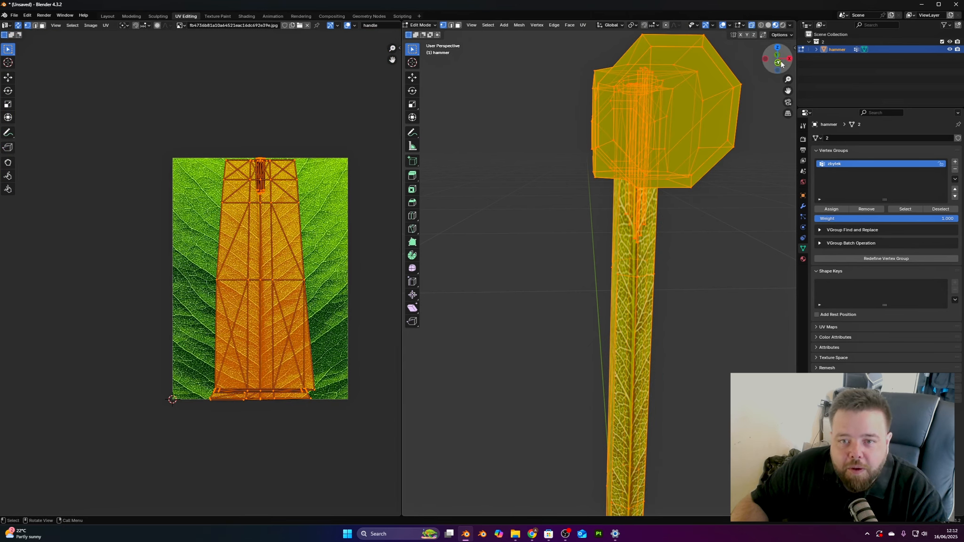
Try unwrapping the selected mesh with Cylinder Projection from the front view
{"action": "left_click", "coordinate": [777, 63]}
{"action": "left_click", "coordinate": [582, 25]}
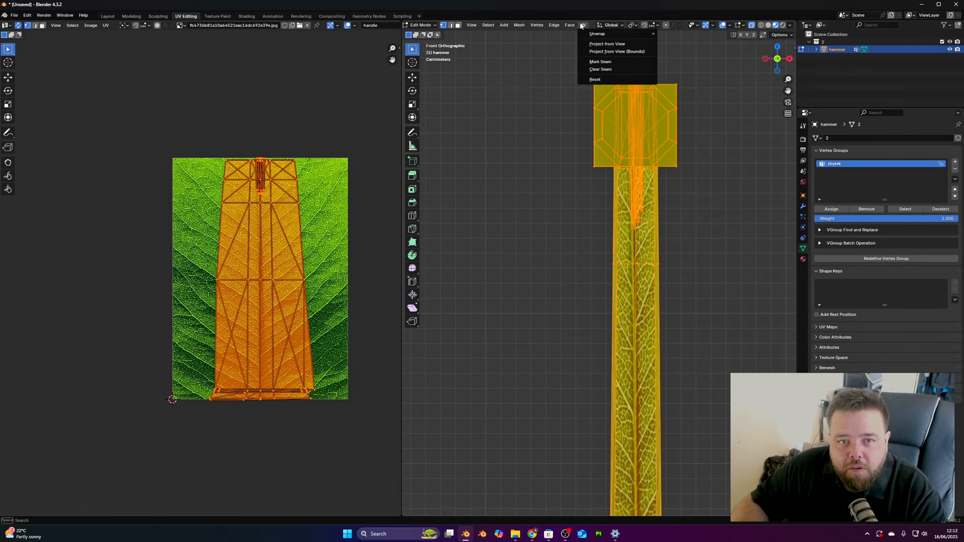
{"action": "mouse_move", "coordinate": [596, 34]}
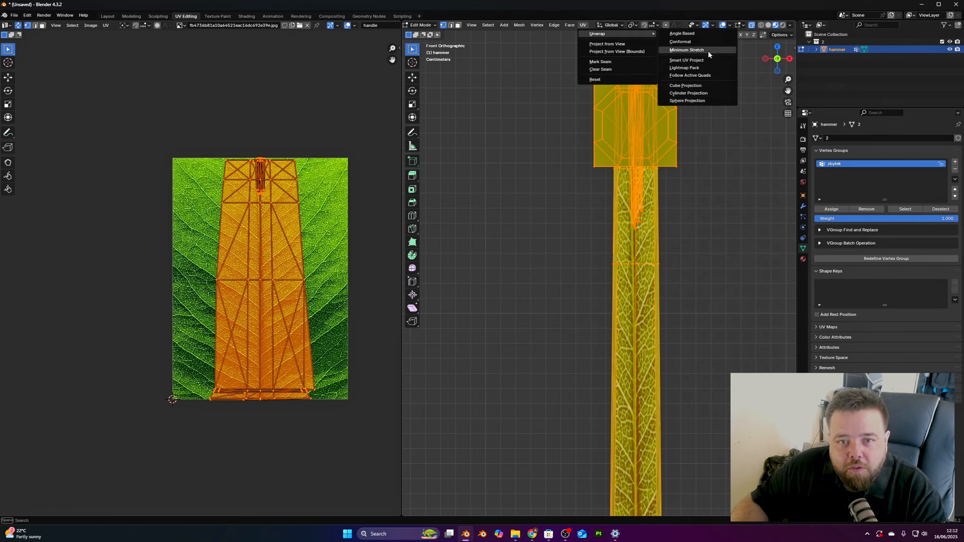
{"action": "left_click", "coordinate": [700, 93]}
{"action": "scroll", "coordinate": [538, 247], "scroll_direction": "down", "scroll_amount": 3}
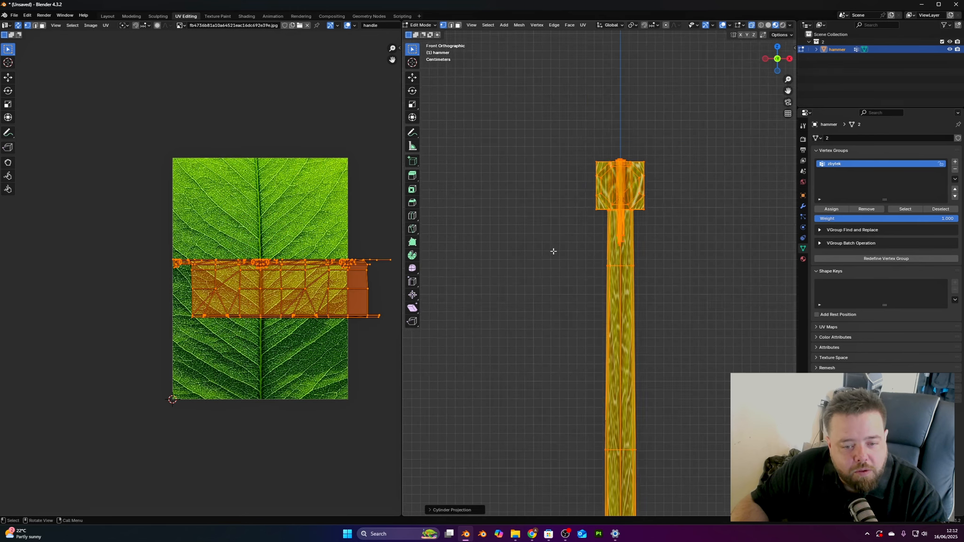
{"action": "middle_click_drag", "start_coordinate": [675, 275], "coordinate": [669, 217]}
{"action": "key", "text": "ctrl+z"}
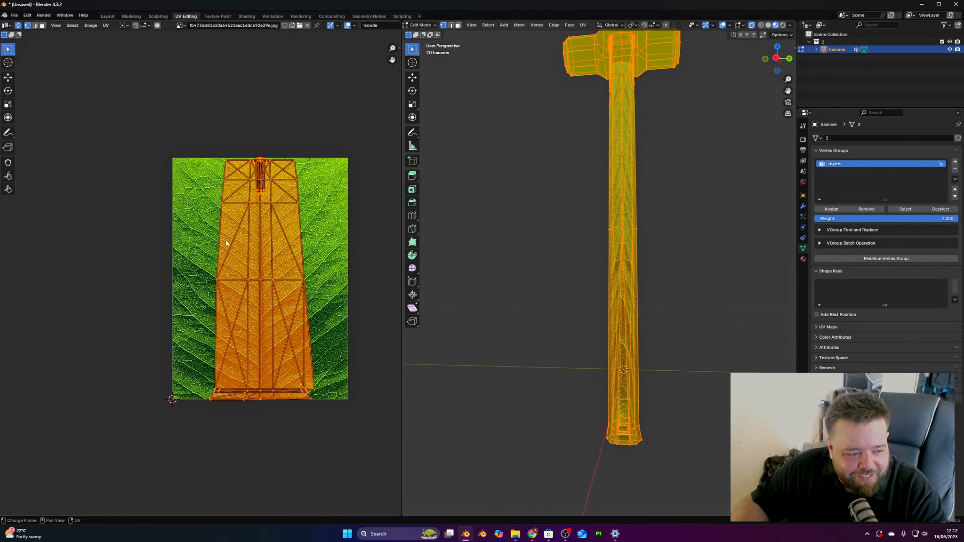
Reselect the entire UV layout, unwrap the mesh with Minimum Stretch, and check the leaf texture on the hammer in object mode
{"action": "left_click_drag", "start_coordinate": [207, 136], "coordinate": [312, 429]}
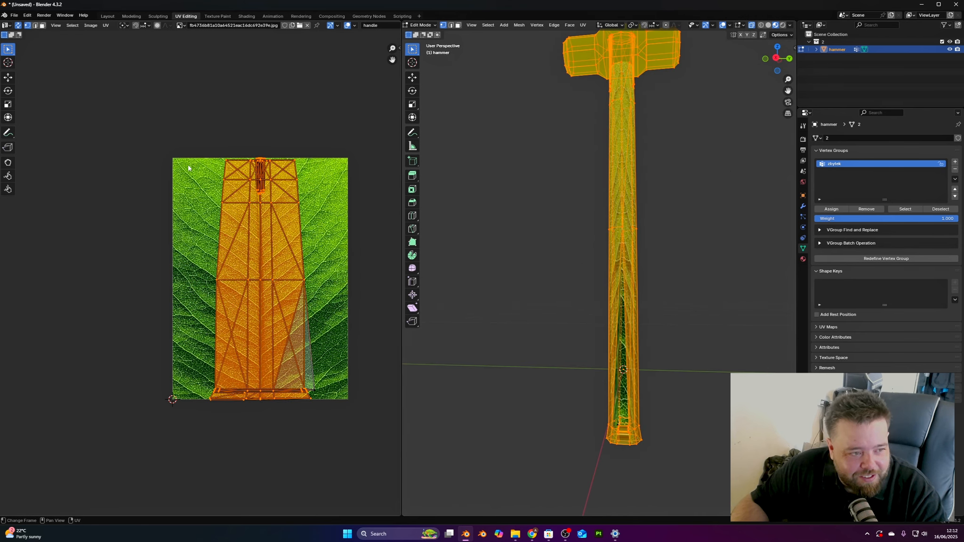
{"action": "left_click_drag", "start_coordinate": [208, 125], "coordinate": [329, 409]}
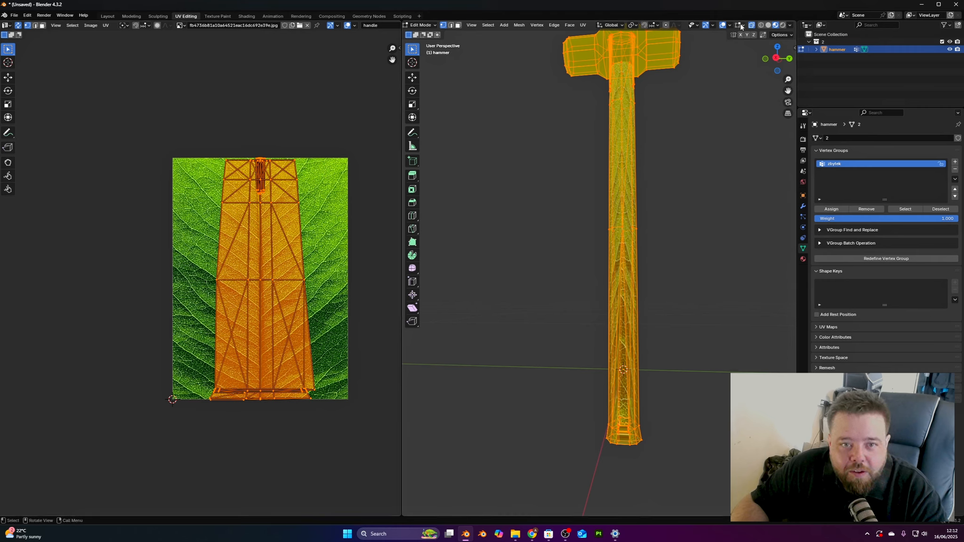
{"action": "left_click", "coordinate": [583, 25]}
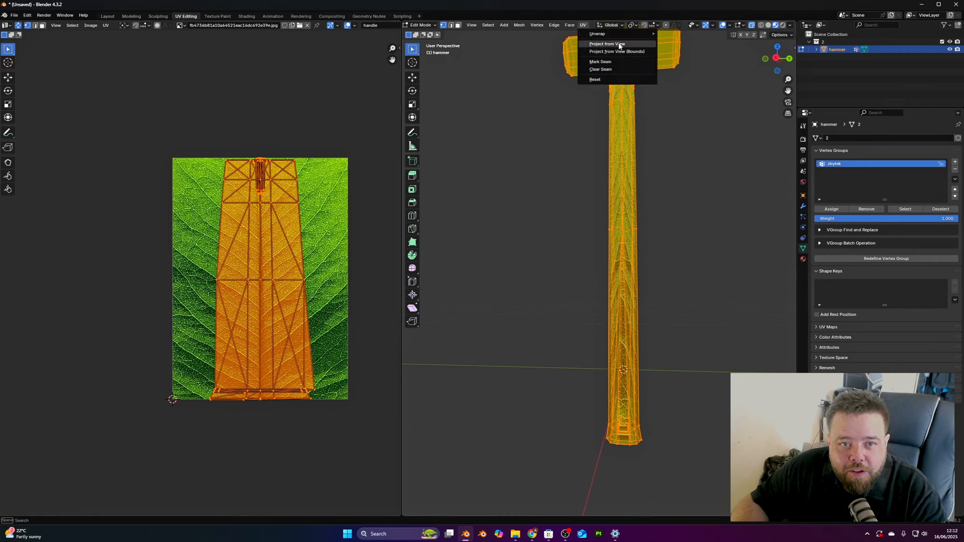
{"action": "mouse_move", "coordinate": [644, 35]}
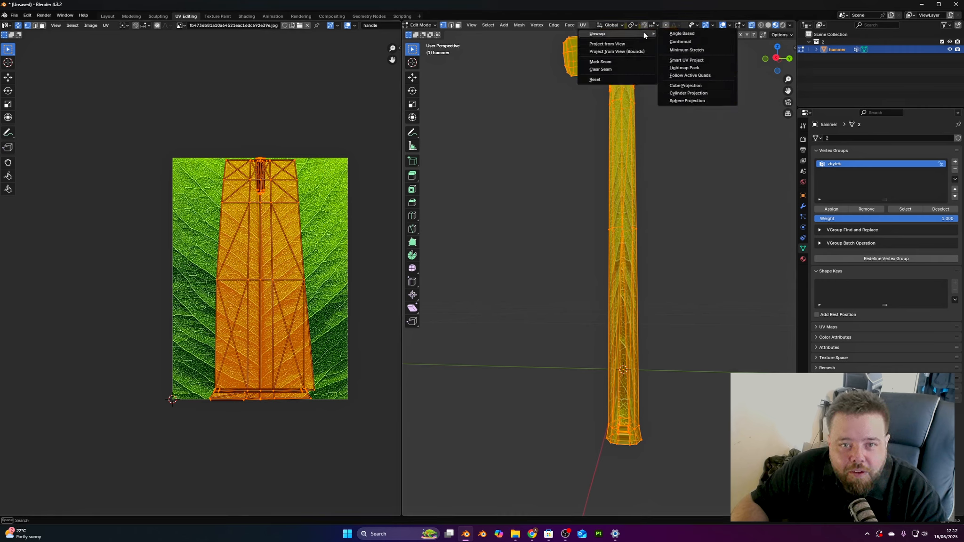
{"action": "left_click", "coordinate": [701, 51]}
{"action": "middle_click_drag", "start_coordinate": [494, 203], "coordinate": [534, 405]}
{"action": "left_click", "coordinate": [565, 217]}
{"action": "key", "text": "Tab"}
{"action": "scroll", "coordinate": [604, 268], "scroll_direction": "up", "scroll_amount": 3}
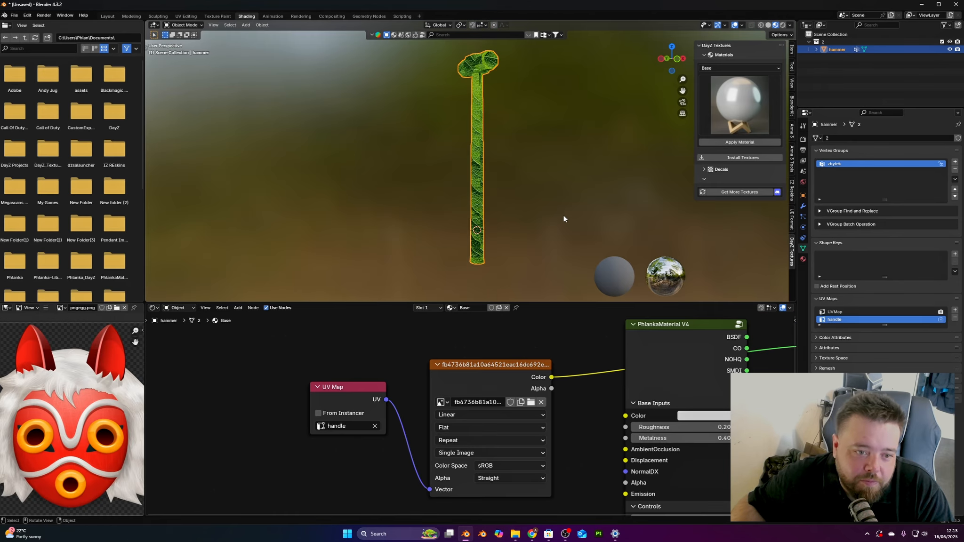
{"action": "mouse_move", "coordinate": [563, 218]}
{"action": "middle_mouse_down"}
{"action": "mouse_move", "coordinate": [536, 250]}
{"action": "mouse_move", "coordinate": [424, 238]}
{"action": "mouse_move", "coordinate": [554, 203]}
{"action": "middle_mouse_up"}
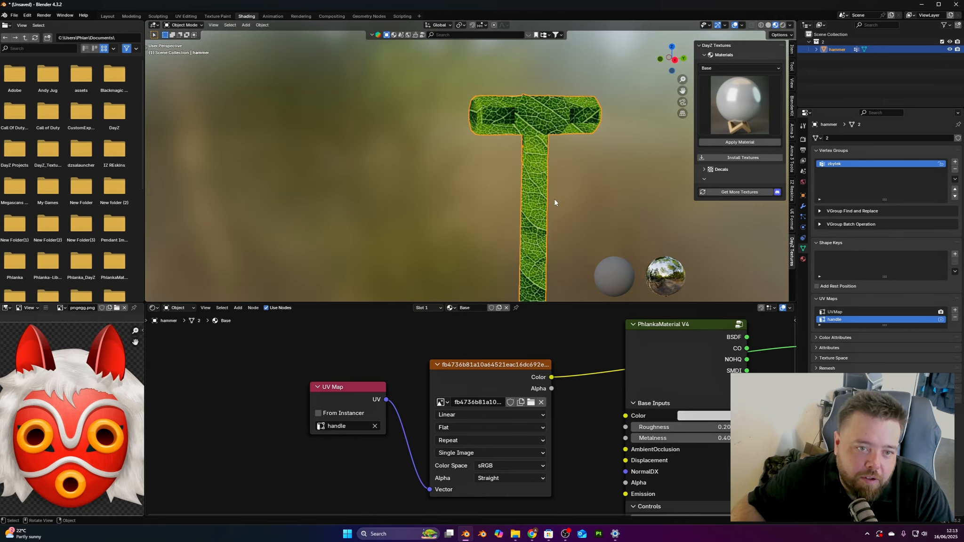
Enter edit mode with face selection and start selecting the linked faces of the hammer head
{"action": "key", "text": "Tab"}
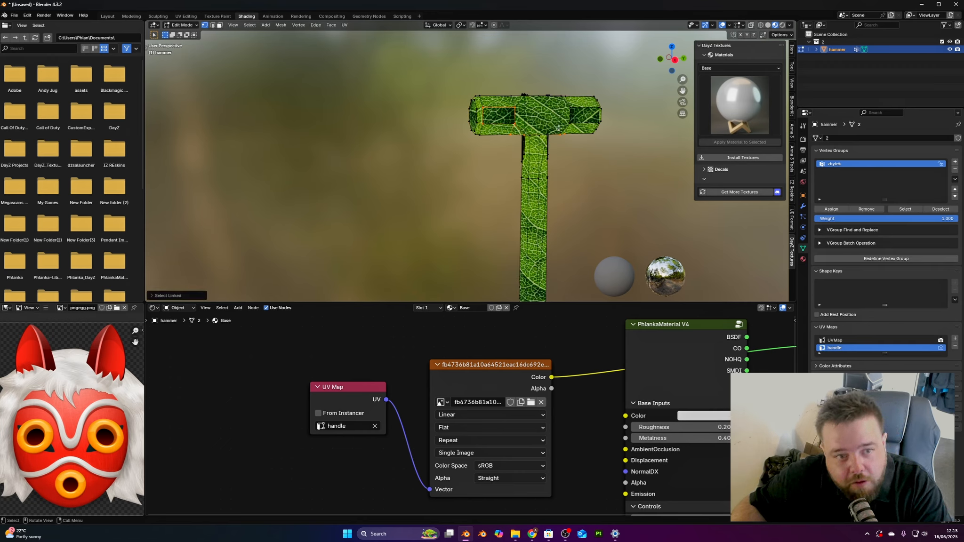
{"action": "key", "text": "ctrl+l"}
{"action": "left_click", "coordinate": [537, 113]}
{"action": "key", "text": "ctrl+l"}
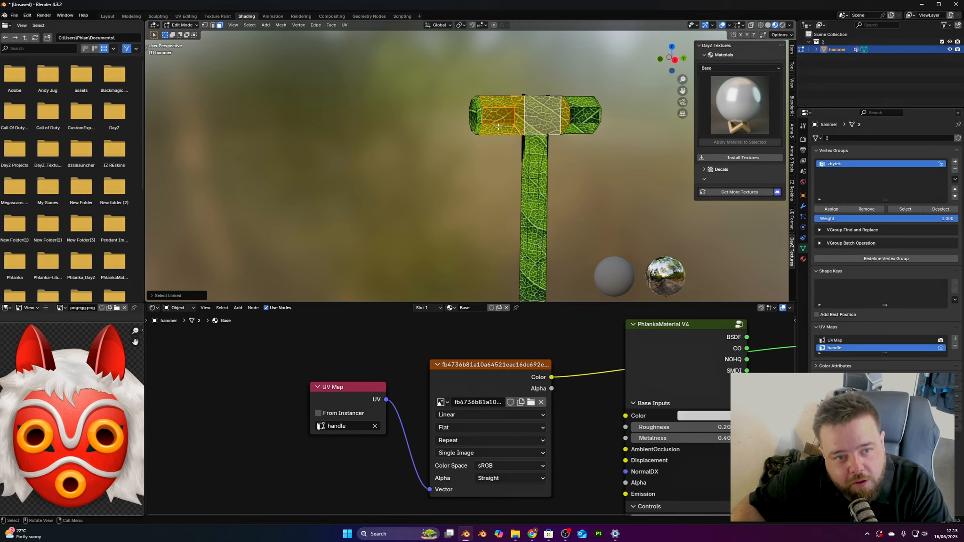
{"action": "key", "text": "ctrl+z"}
Add the remaining linked face sections on all sides until the whole hammer head is selected, leaving the handle out
{"action": "mouse_move", "coordinate": [520, 106]}
{"action": "middle_mouse_down"}
{"action": "mouse_move", "coordinate": [592, 124]}
{"action": "mouse_move", "coordinate": [503, 112]}
{"action": "middle_mouse_up"}
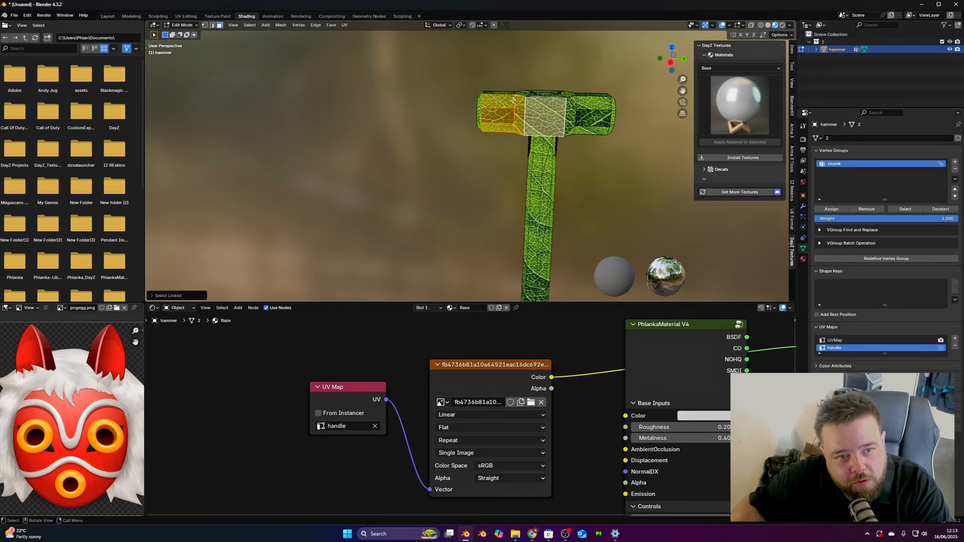
{"action": "middle_click_drag", "start_coordinate": [576, 131], "coordinate": [506, 122]}
{"action": "key", "text": "l"}
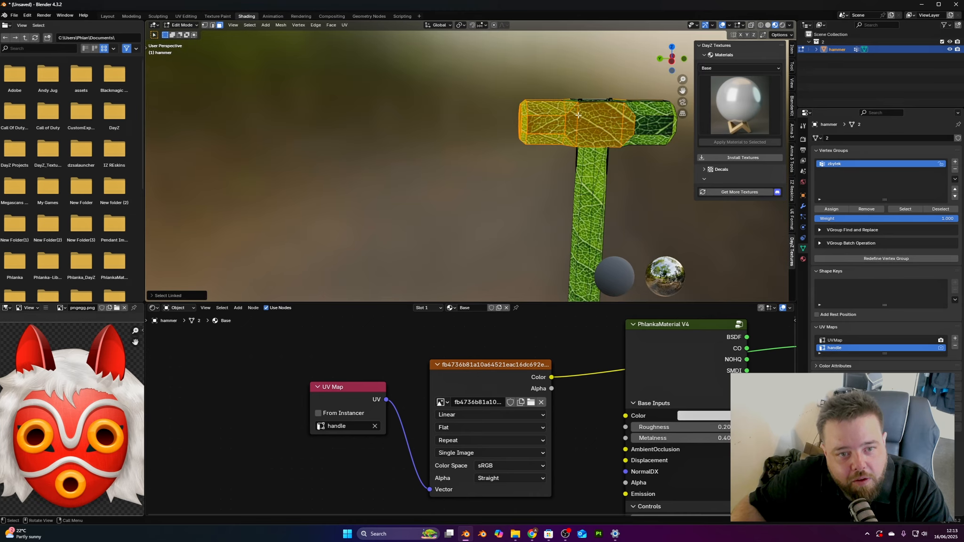
{"action": "middle_click_drag", "start_coordinate": [652, 129], "coordinate": [608, 113]}
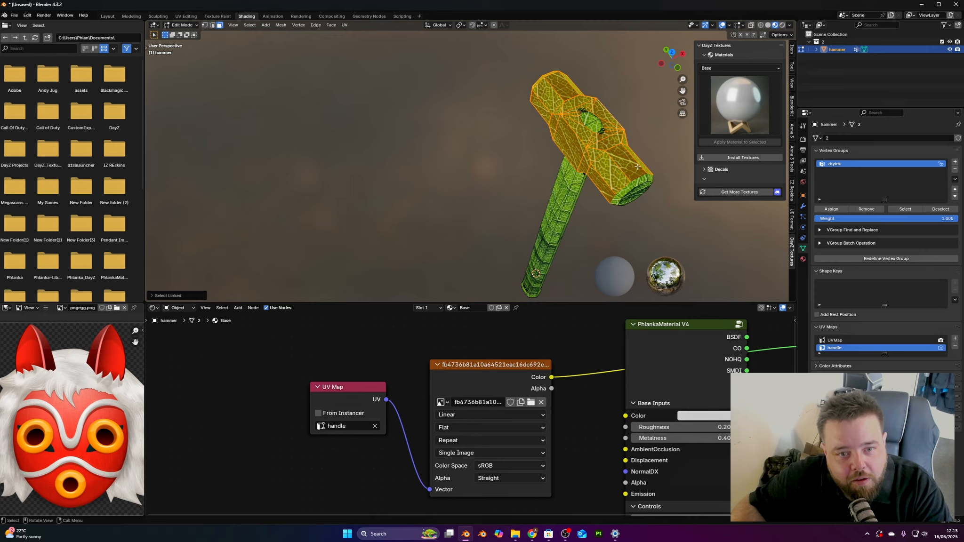
{"action": "middle_click_drag", "start_coordinate": [637, 167], "coordinate": [545, 145]}
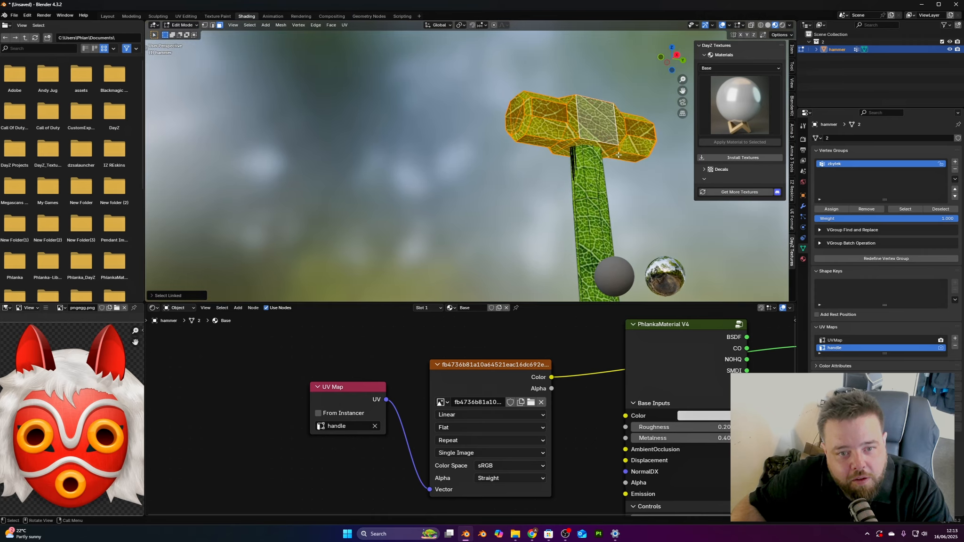
{"action": "middle_click_drag", "start_coordinate": [618, 155], "coordinate": [452, 166]}
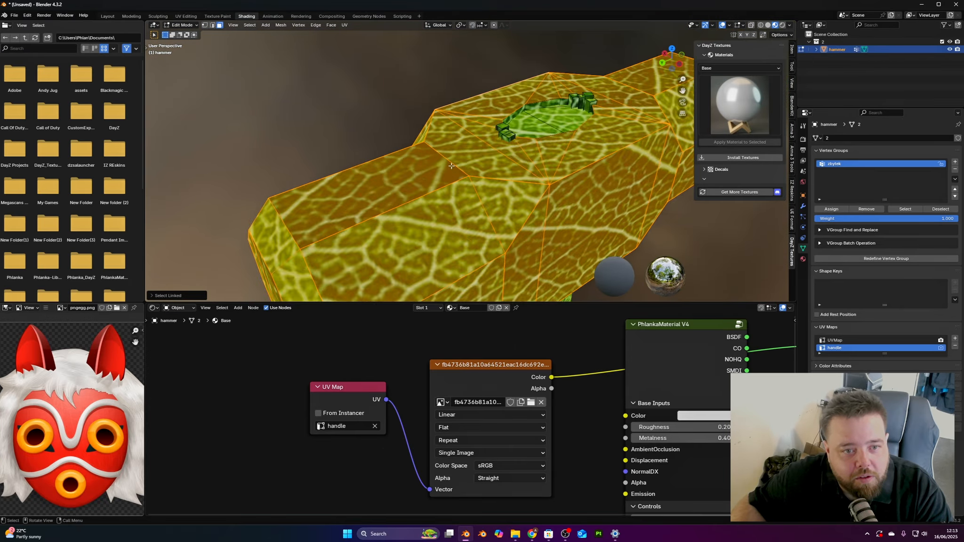
{"action": "scroll", "coordinate": [452, 166], "scroll_direction": "up", "scroll_amount": 2}
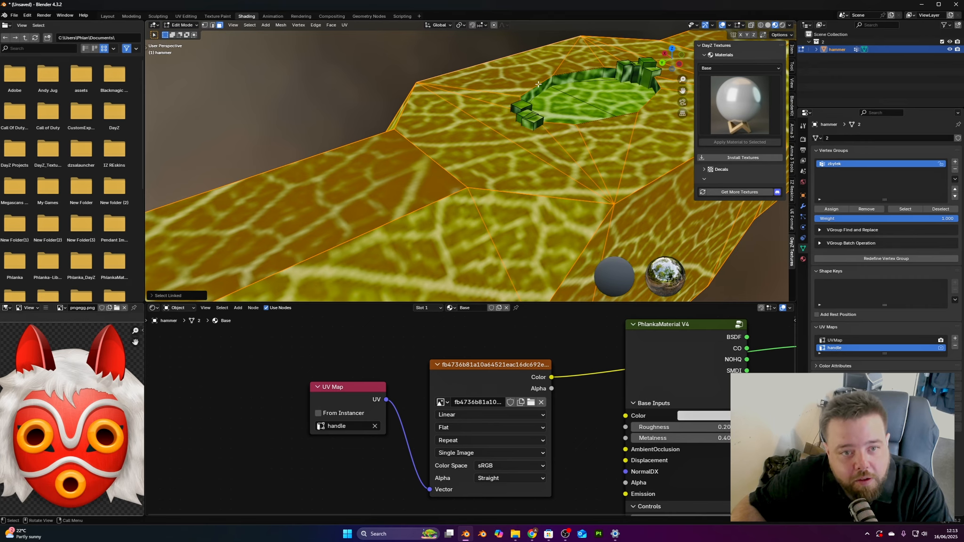
{"action": "middle_click_drag", "start_coordinate": [573, 71], "coordinate": [480, 141]}
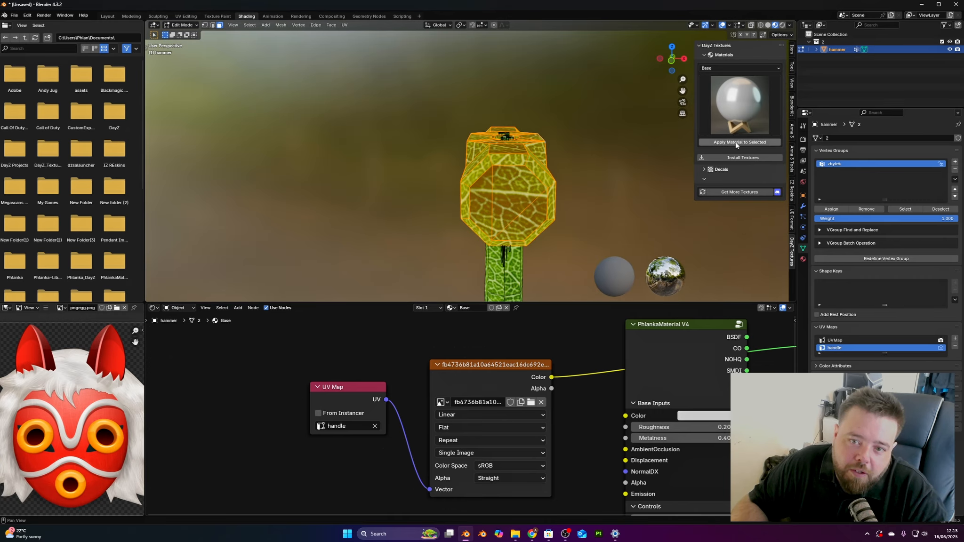
Apply the Base material as a new material to the selected hammer head faces, check the head, and re-enter edit mode
{"action": "left_click", "coordinate": [735, 144]}
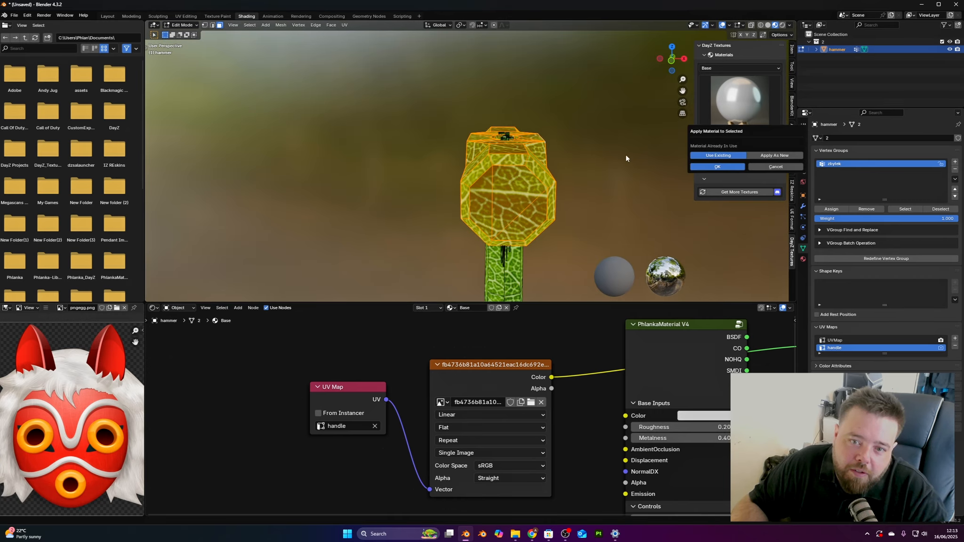
{"action": "left_click", "coordinate": [736, 169]}
{"action": "middle_click_drag", "start_coordinate": [612, 168], "coordinate": [526, 165]}
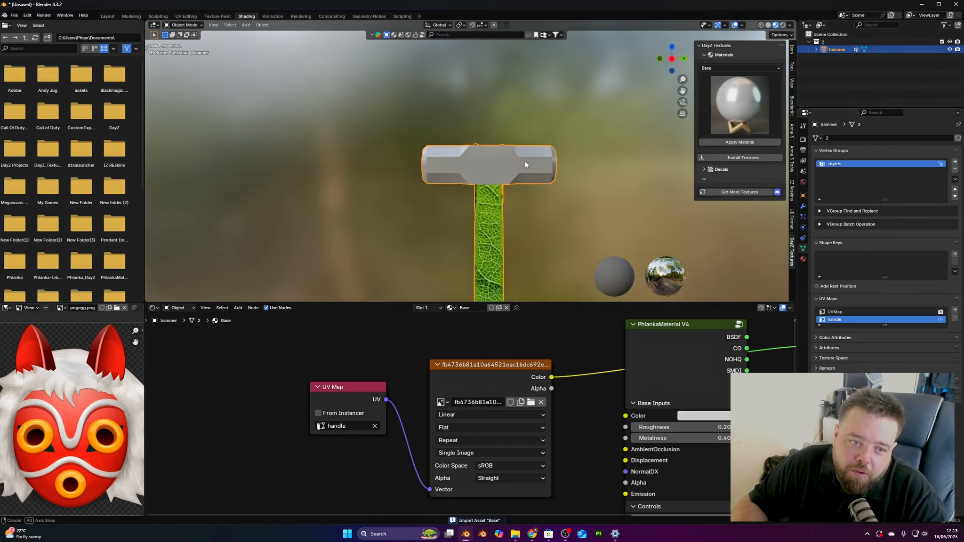
{"action": "scroll", "coordinate": [526, 164], "scroll_direction": "up", "scroll_amount": 5}
{"action": "middle_click_drag", "start_coordinate": [429, 118], "coordinate": [626, 119]}
{"action": "scroll", "coordinate": [471, 143], "scroll_direction": "down", "scroll_amount": 4}
{"action": "middle_click_drag", "start_coordinate": [471, 143], "coordinate": [558, 160], "text": "shift"}
{"action": "middle_click_drag", "start_coordinate": [559, 160], "coordinate": [549, 152]}
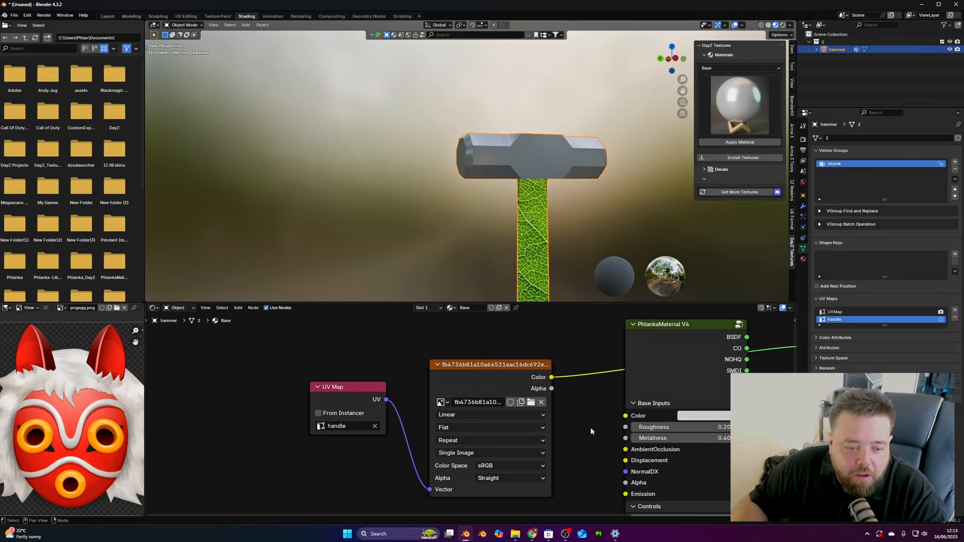
{"action": "key", "text": "Tab"}
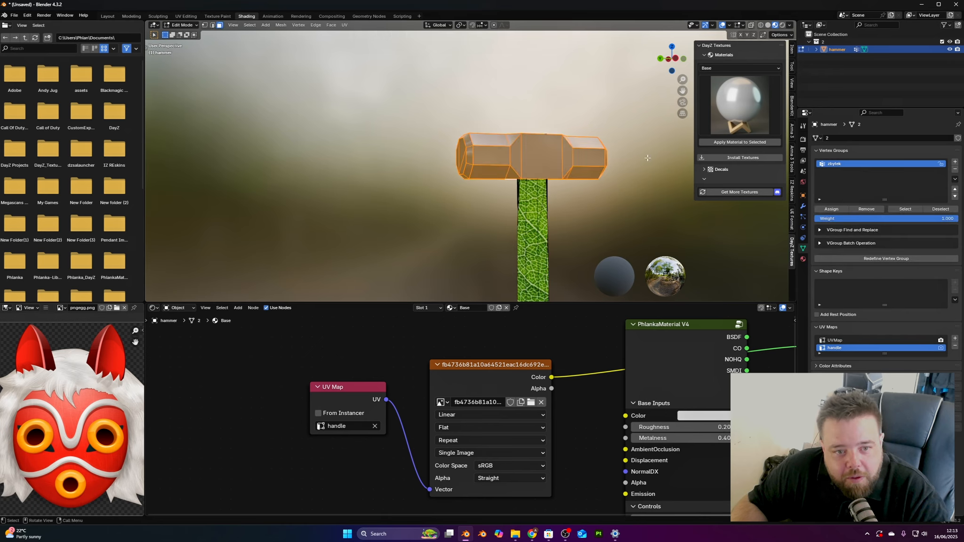
Return to object mode and open the hammer head's Base.001 material from slot 2 in the node editor
{"action": "key", "text": "Tab"}
{"action": "middle_click_drag", "start_coordinate": [581, 165], "coordinate": [550, 165]}
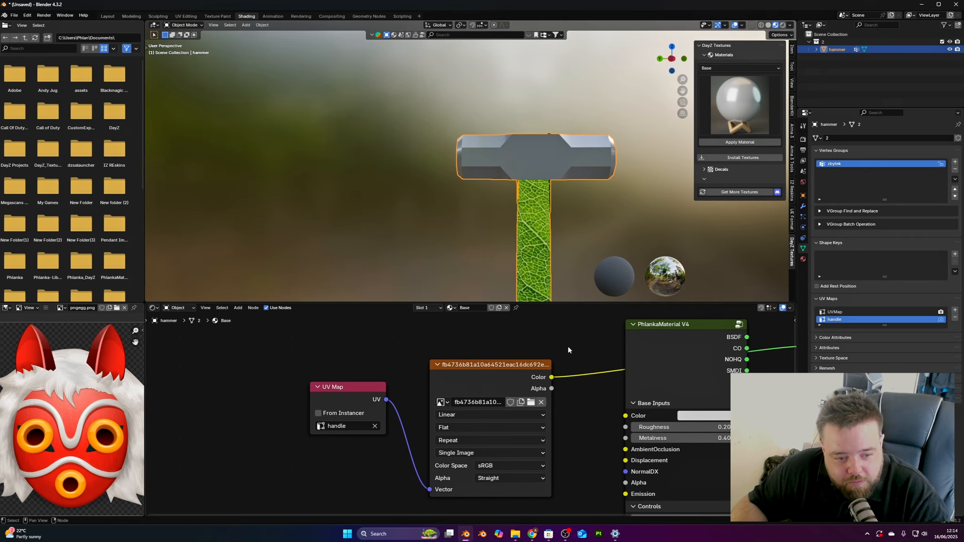
{"action": "left_click", "coordinate": [563, 217]}
{"action": "left_click", "coordinate": [525, 164]}
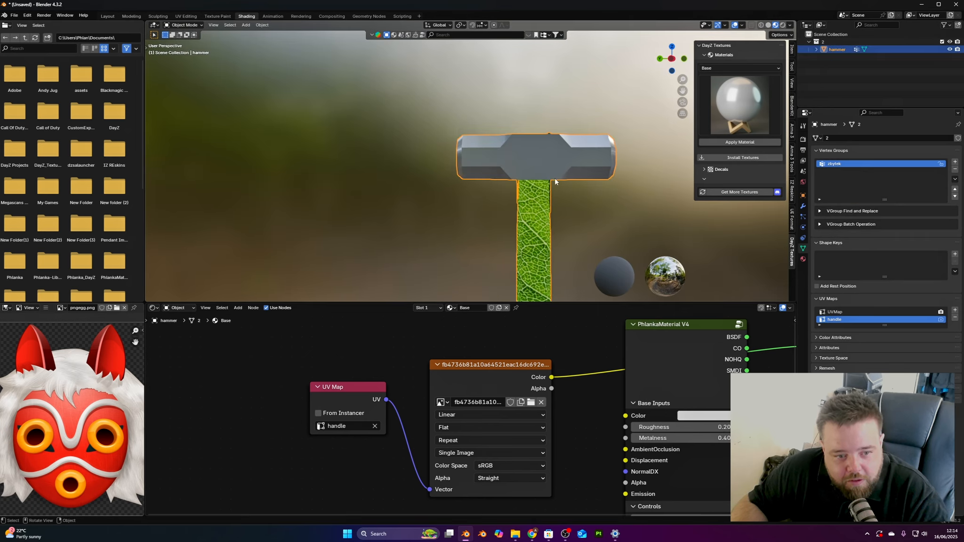
{"action": "left_click", "coordinate": [423, 333]}
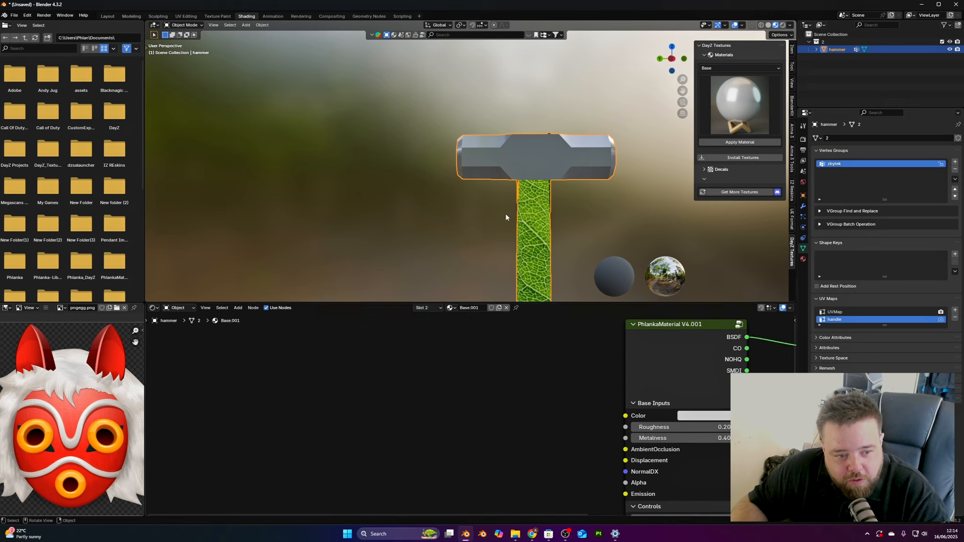
{"action": "key", "text": "Home"}
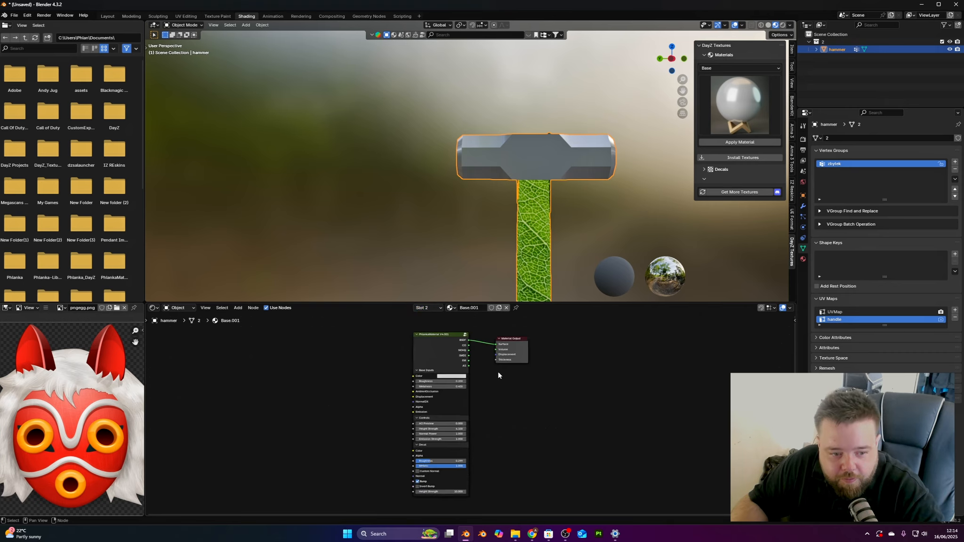
{"action": "scroll", "coordinate": [490, 377], "scroll_direction": "up", "scroll_amount": 3}
Darken the head material's base color to a mid grey and check it on the hammer head
{"action": "left_click", "coordinate": [442, 367]}
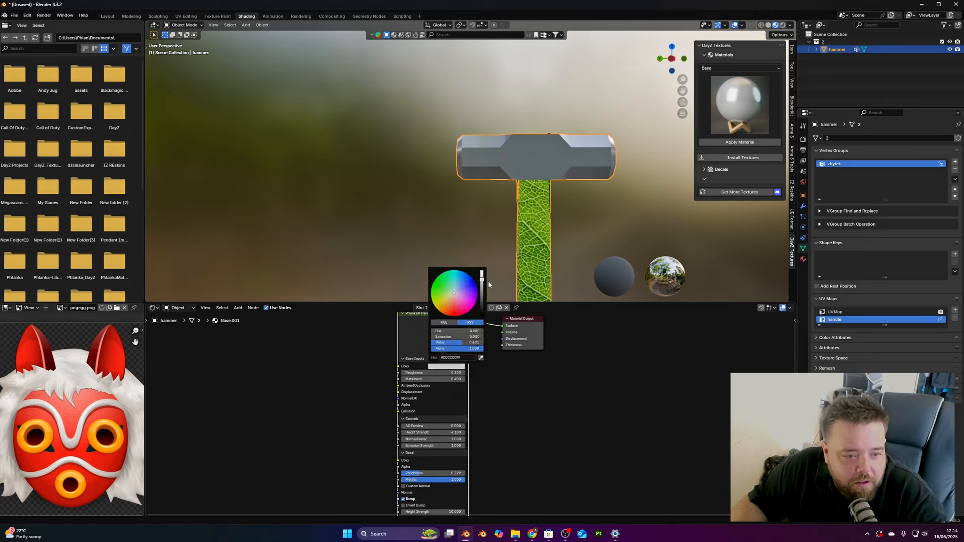
{"action": "left_click_drag", "start_coordinate": [481, 286], "coordinate": [481, 298]}
{"action": "middle_click_drag", "start_coordinate": [362, 378], "coordinate": [532, 392]}
{"action": "scroll", "coordinate": [526, 181], "scroll_direction": "up", "scroll_amount": 4}
{"action": "middle_click_drag", "start_coordinate": [527, 180], "coordinate": [513, 207]}
{"action": "middle_click_drag", "start_coordinate": [572, 379], "coordinate": [481, 365]}
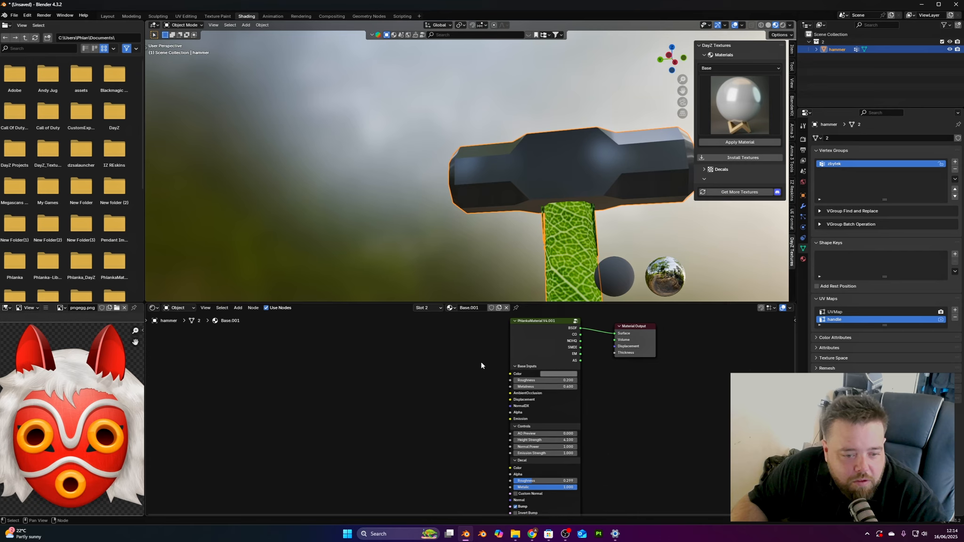
Add a Noise Texture node beside the head's material node
{"action": "key", "text": "shift+a"}
{"action": "left_click", "coordinate": [401, 387]}
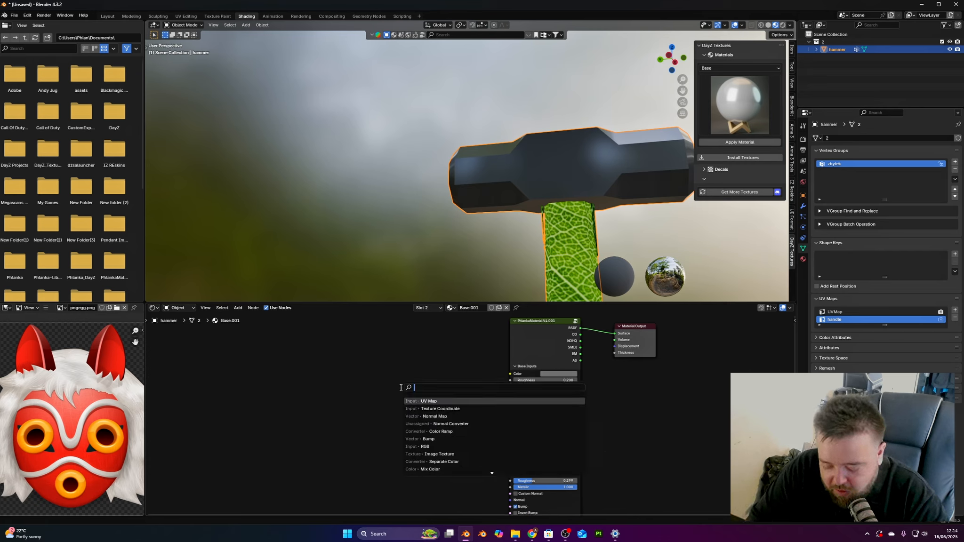
{"action": "type", "text": "noise"}
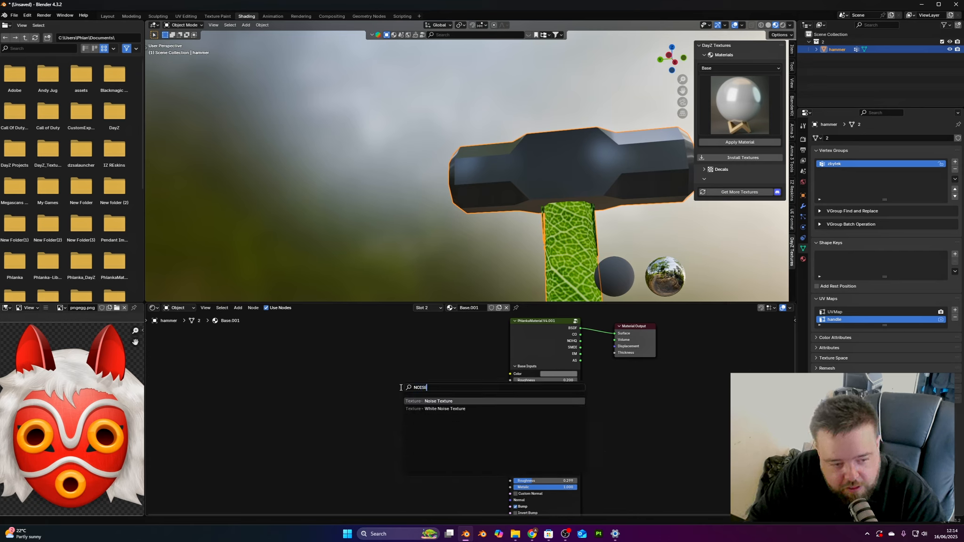
{"action": "key", "text": "Return"}
{"action": "left_click", "coordinate": [329, 379]}
Add a Color Ramp, link the noise Fac into it and its Color into Roughness, and preview an output map
{"action": "key", "text": "shift+a"}
{"action": "type", "text": "color ramp"}
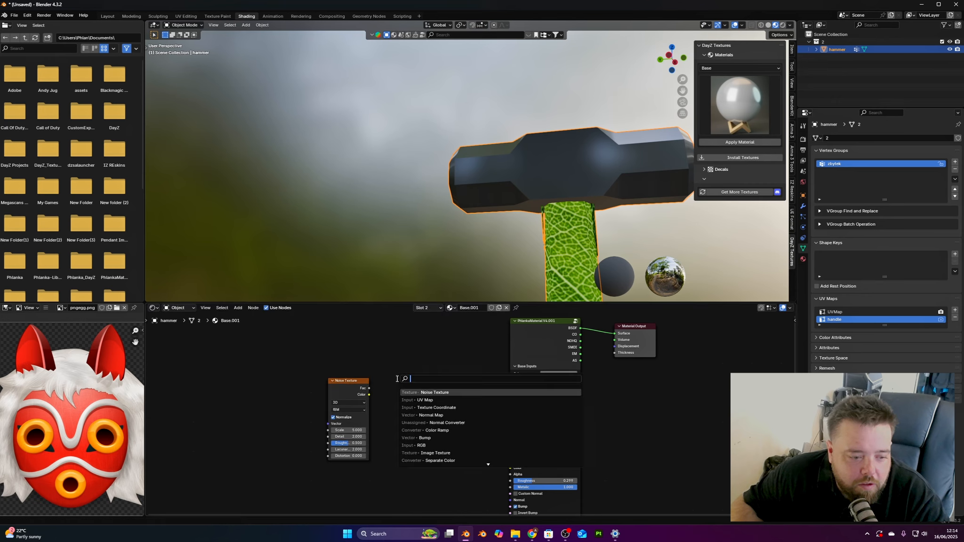
{"action": "key", "text": "Return"}
{"action": "left_click", "coordinate": [398, 382]}
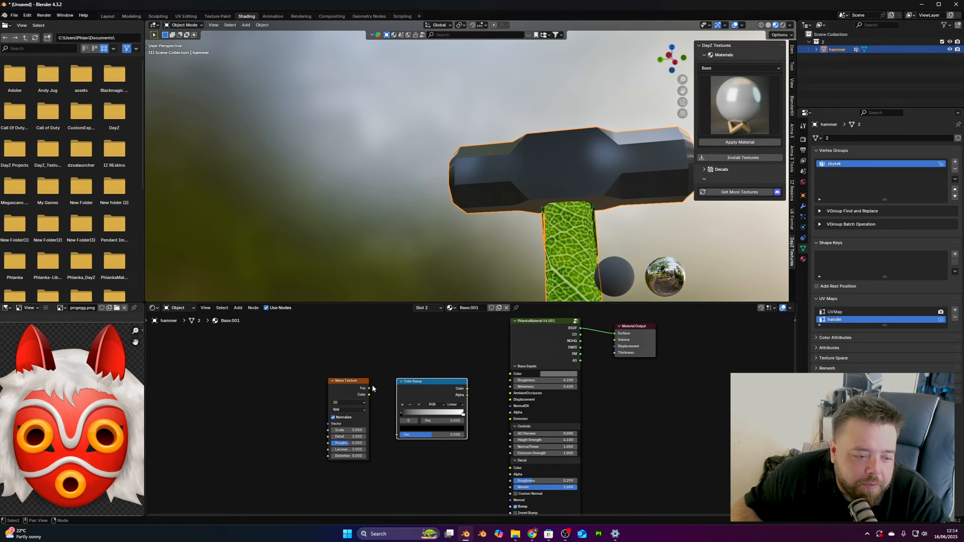
{"action": "left_click", "coordinate": [424, 382], "text": "ctrl+shift"}
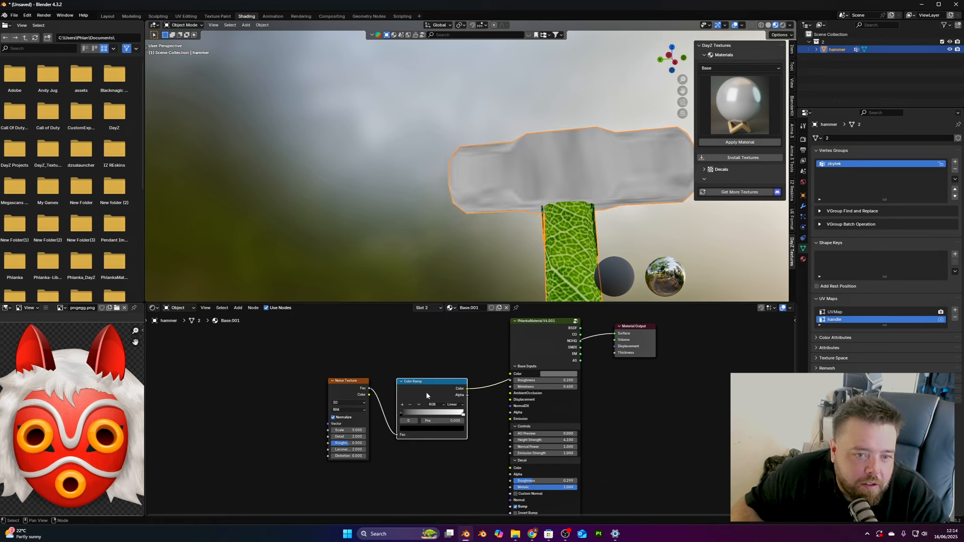
Switch the Noise Texture to 4D and raise its scale to 89.2
{"action": "left_click_drag", "start_coordinate": [346, 430], "coordinate": [352, 435]}
{"action": "left_click", "coordinate": [349, 403]}
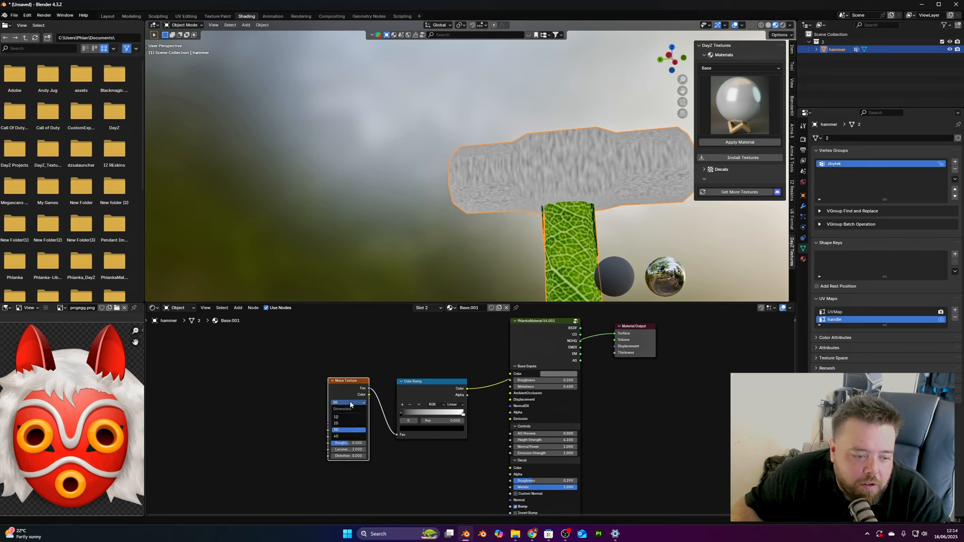
{"action": "left_click", "coordinate": [346, 436]}
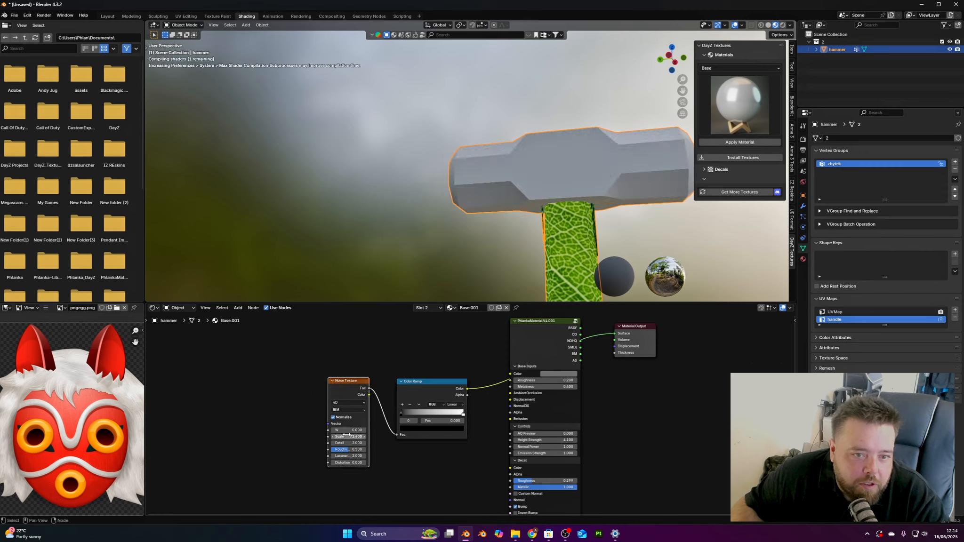
{"action": "middle_click_drag", "start_coordinate": [419, 264], "coordinate": [464, 282]}
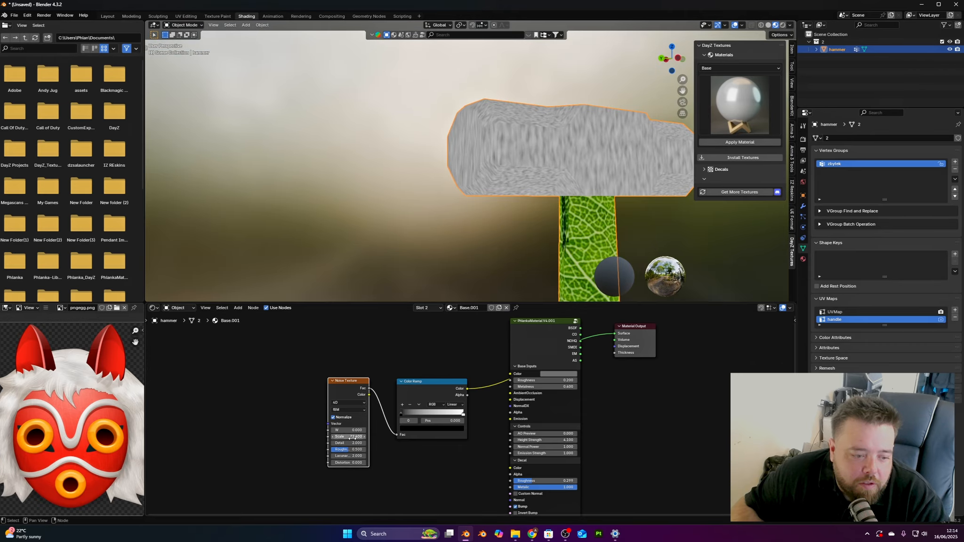
{"action": "left_click_drag", "start_coordinate": [352, 437], "coordinate": [379, 437]}
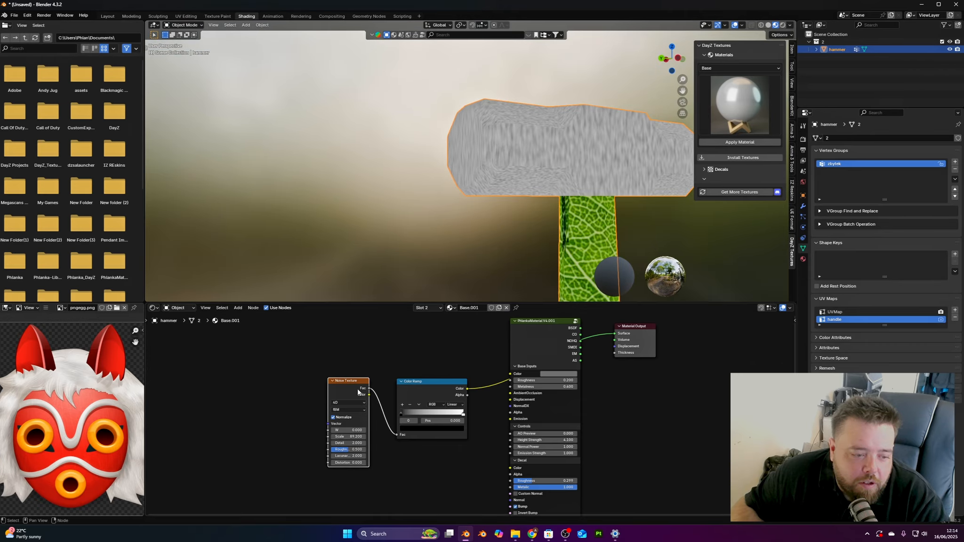
Add Texture Coordinate and Mapping nodes to the Noise Texture and set the mapping scale to X 25.6 and Y -6.1
{"action": "key", "text": "ctrl+t"}
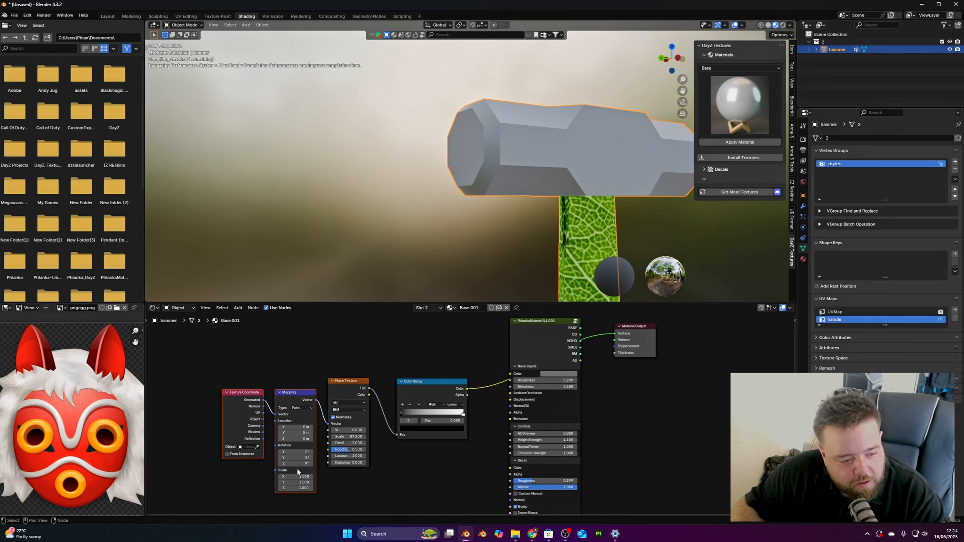
{"action": "mouse_move", "coordinate": [295, 482]}
{"action": "left_mouse_down"}
{"action": "mouse_move", "coordinate": [315, 482]}
{"action": "mouse_move", "coordinate": [279, 482]}
{"action": "left_mouse_up"}
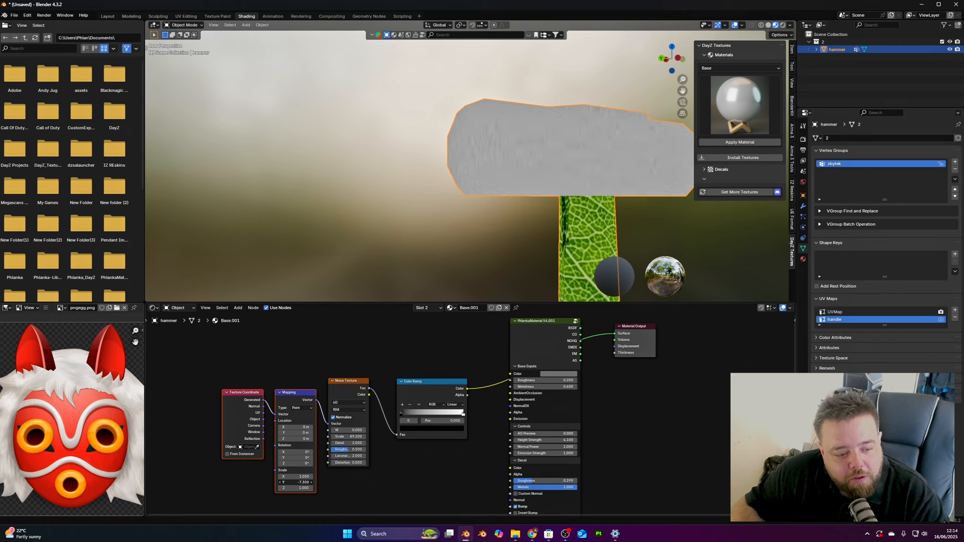
{"action": "left_click", "coordinate": [292, 459]}
{"action": "type", "text": "90"}
{"action": "key", "text": "Return"}
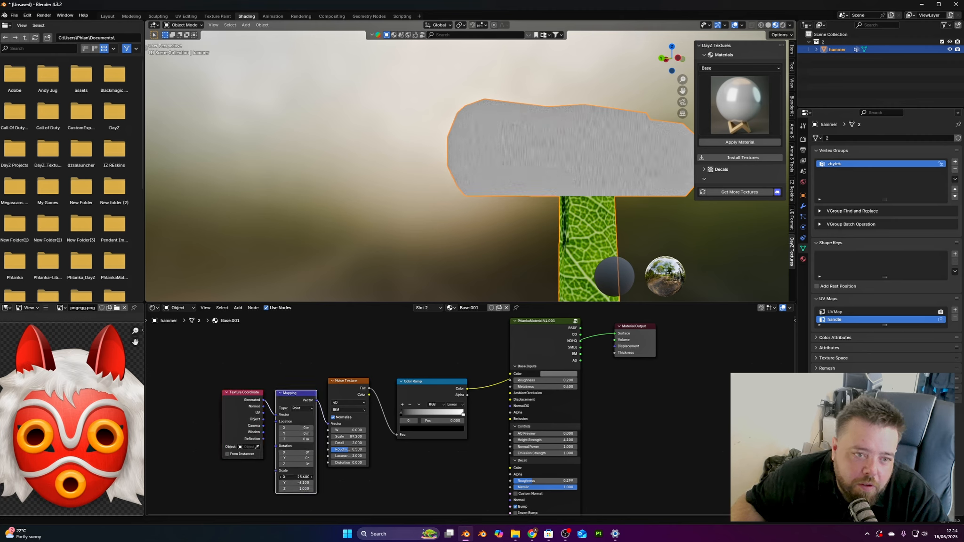
Inspect the noise stretching on the hammer head and set the mapping scale to Y 20.77 and Z 10.48
{"action": "middle_click_drag", "start_coordinate": [442, 244], "coordinate": [544, 173]}
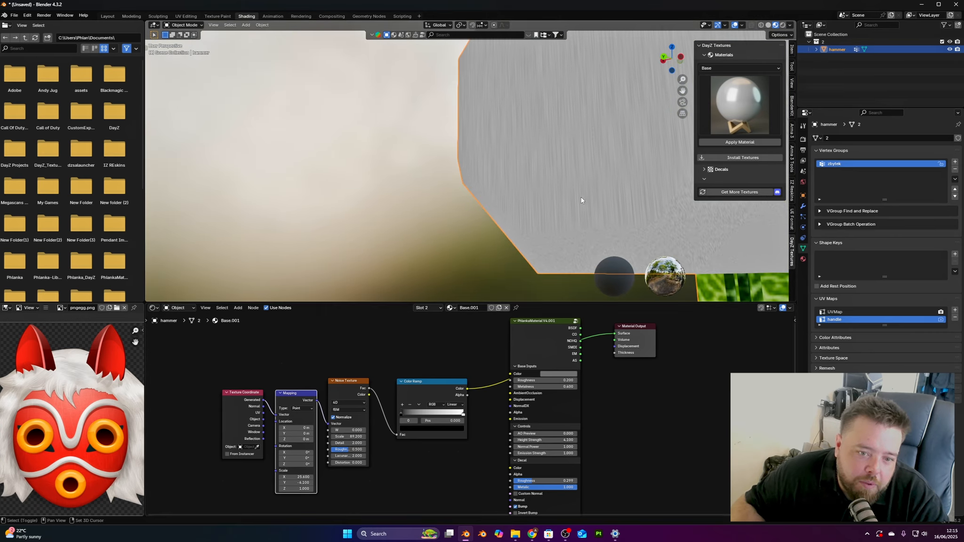
{"action": "middle_click_drag", "start_coordinate": [581, 200], "coordinate": [321, 273]}
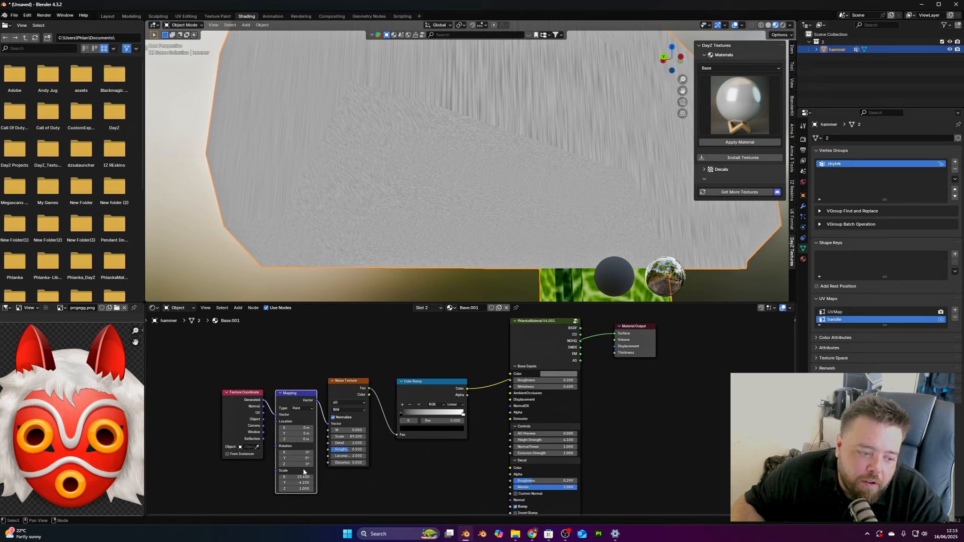
{"action": "mouse_move", "coordinate": [302, 483]}
{"action": "left_mouse_down"}
{"action": "mouse_move", "coordinate": [277, 482]}
{"action": "mouse_move", "coordinate": [333, 483]}
{"action": "mouse_move", "coordinate": [275, 489]}
{"action": "mouse_move", "coordinate": [306, 489]}
{"action": "left_mouse_up"}
{"action": "key", "text": "ctrl+z"}
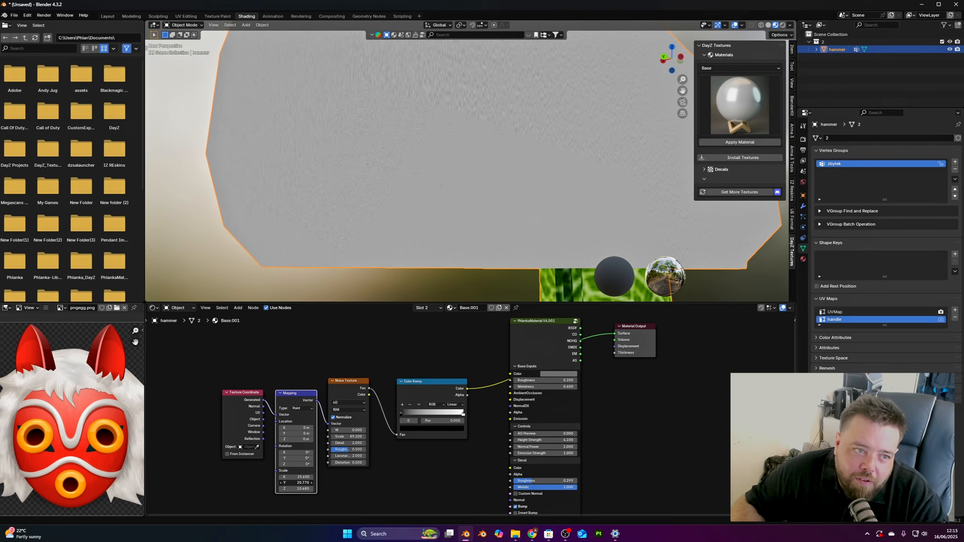
Feed the Color Ramp's Color into Displacement instead of Roughness and show the full BSDF material on the hammer
{"action": "middle_click_drag", "start_coordinate": [488, 262], "coordinate": [455, 210]}
{"action": "scroll", "coordinate": [603, 216], "scroll_direction": "down", "scroll_amount": 3}
{"action": "middle_click_drag", "start_coordinate": [492, 397], "coordinate": [473, 396]}
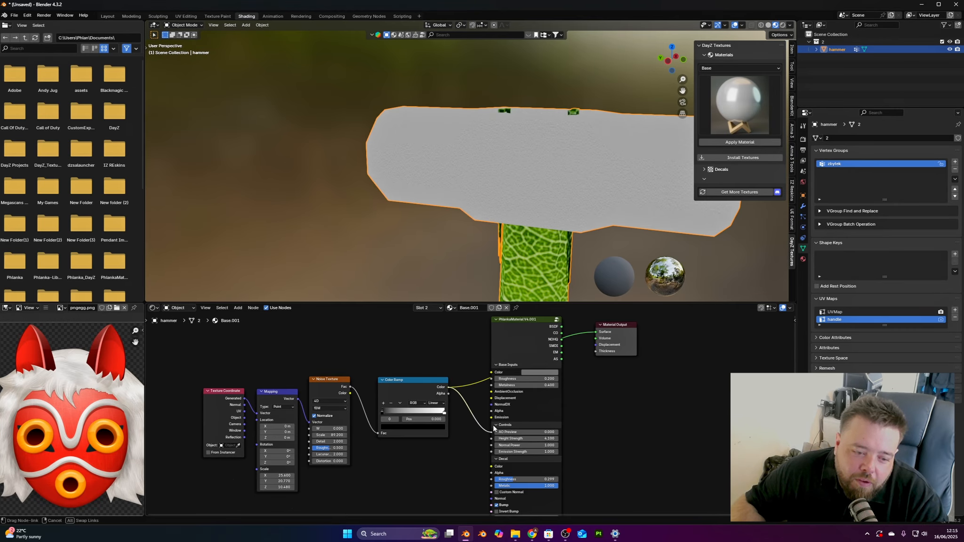
{"action": "left_click_drag", "start_coordinate": [497, 406], "coordinate": [498, 396]}
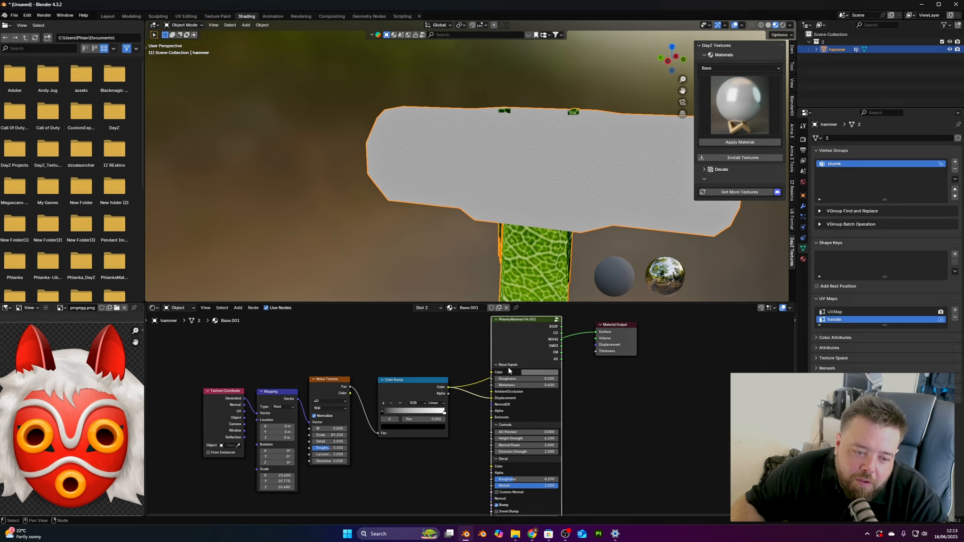
{"action": "key", "text": "ctrl+z"}
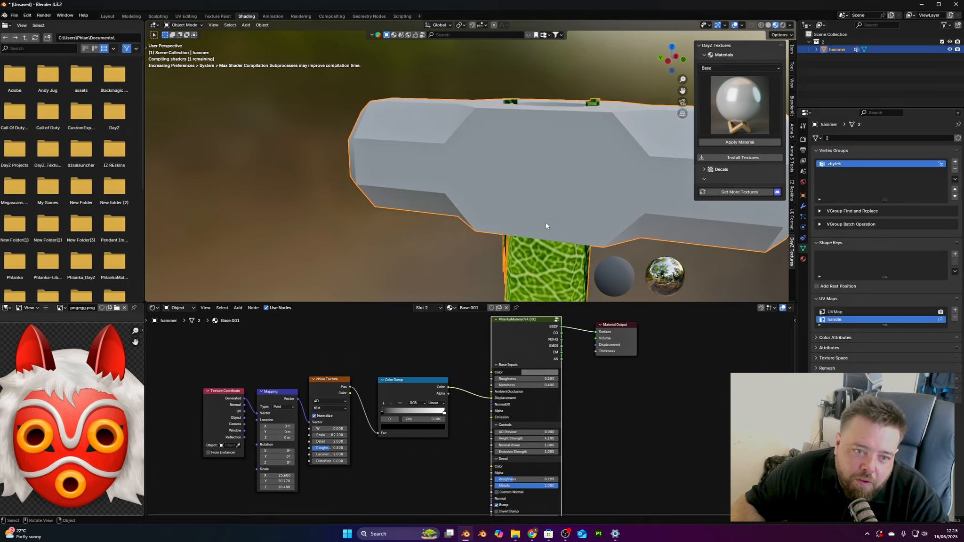
Preview the head's CO and NOHQ outputs on the model, ending on the full BSDF shader
{"action": "middle_click_drag", "start_coordinate": [547, 223], "coordinate": [480, 246]}
{"action": "scroll", "coordinate": [481, 246], "scroll_direction": "up", "scroll_amount": 4}
{"action": "left_click", "coordinate": [526, 337], "text": "ctrl+shift"}
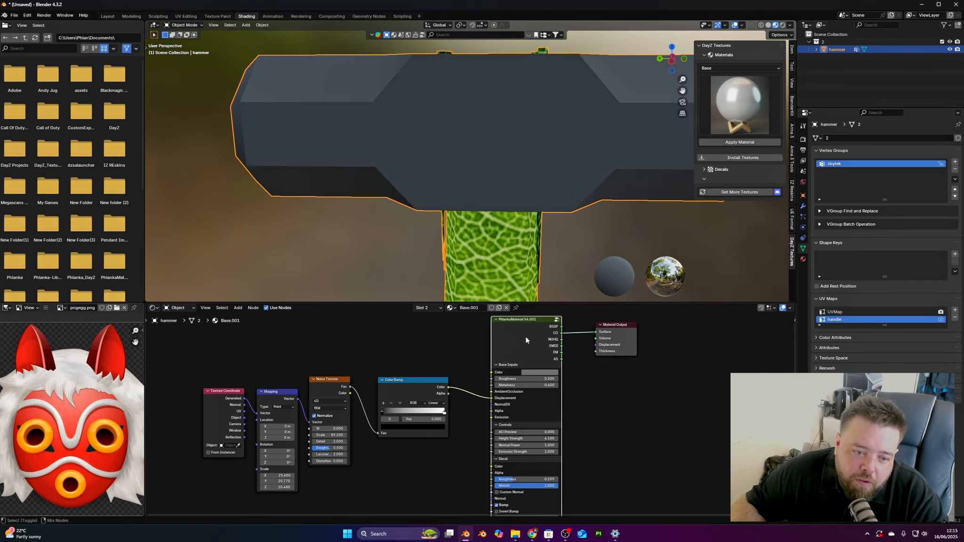
{"action": "left_click", "coordinate": [525, 337], "text": "ctrl+shift"}
{"action": "scroll", "coordinate": [470, 177], "scroll_direction": "down", "scroll_amount": 1}
{"action": "middle_click_drag", "start_coordinate": [465, 177], "coordinate": [711, 175]}
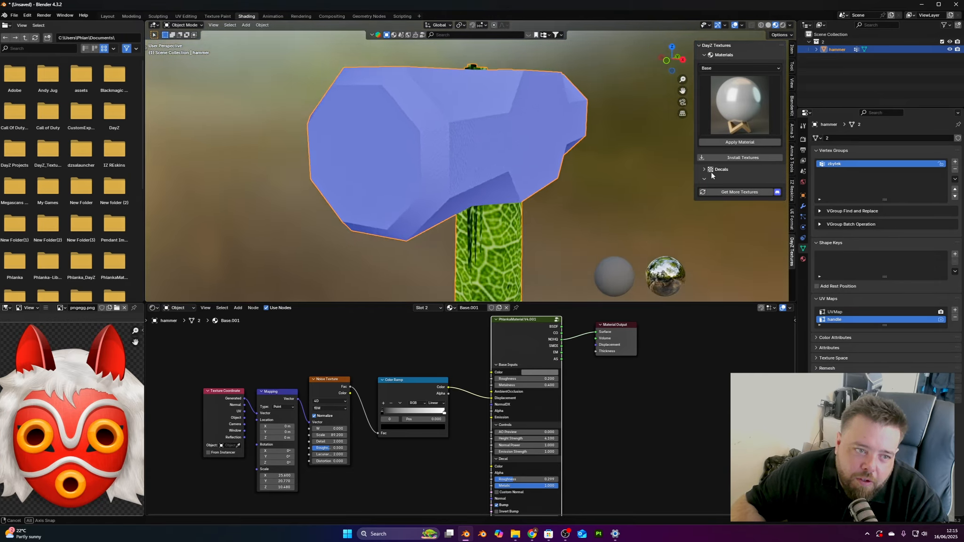
{"action": "left_click", "coordinate": [521, 323], "text": "ctrl+shift"}
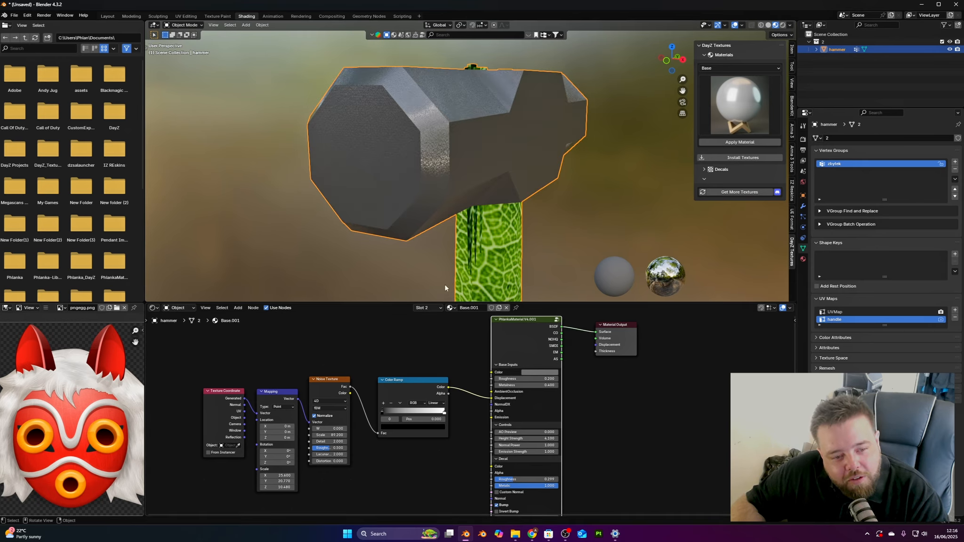
Link the Color Ramp's Color into Roughness as well, and inspect the surface of the hammer head
{"action": "middle_click_drag", "start_coordinate": [442, 172], "coordinate": [473, 179]}
{"action": "middle_click_drag", "start_coordinate": [610, 172], "coordinate": [475, 190]}
{"action": "scroll", "coordinate": [474, 190], "scroll_direction": "up", "scroll_amount": 2}
{"action": "scroll", "coordinate": [475, 190], "scroll_direction": "up", "scroll_amount": 5}
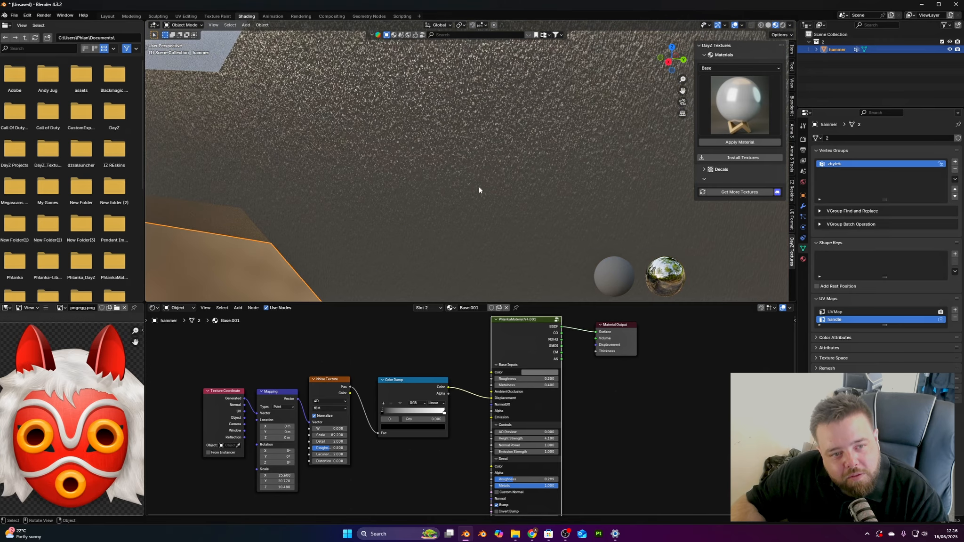
{"action": "scroll", "coordinate": [477, 183], "scroll_direction": "down", "scroll_amount": 2}
{"action": "left_click_drag", "start_coordinate": [449, 388], "coordinate": [491, 379]}
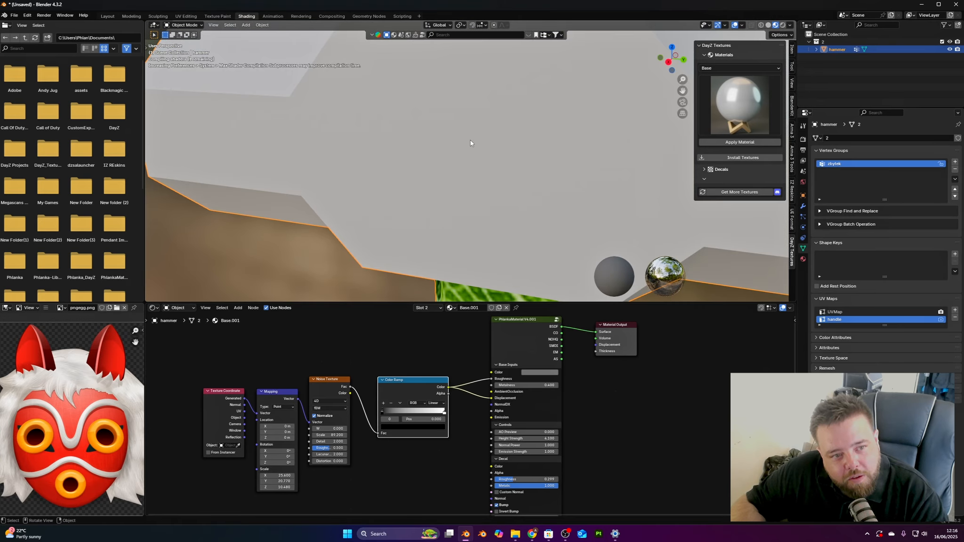
{"action": "scroll", "coordinate": [470, 138], "scroll_direction": "down", "scroll_amount": 6}
{"action": "middle_click_drag", "start_coordinate": [501, 110], "coordinate": [349, 172]}
{"action": "scroll", "coordinate": [508, 131], "scroll_direction": "up", "scroll_amount": 6}
{"action": "scroll", "coordinate": [351, 171], "scroll_direction": "down", "scroll_amount": 5}
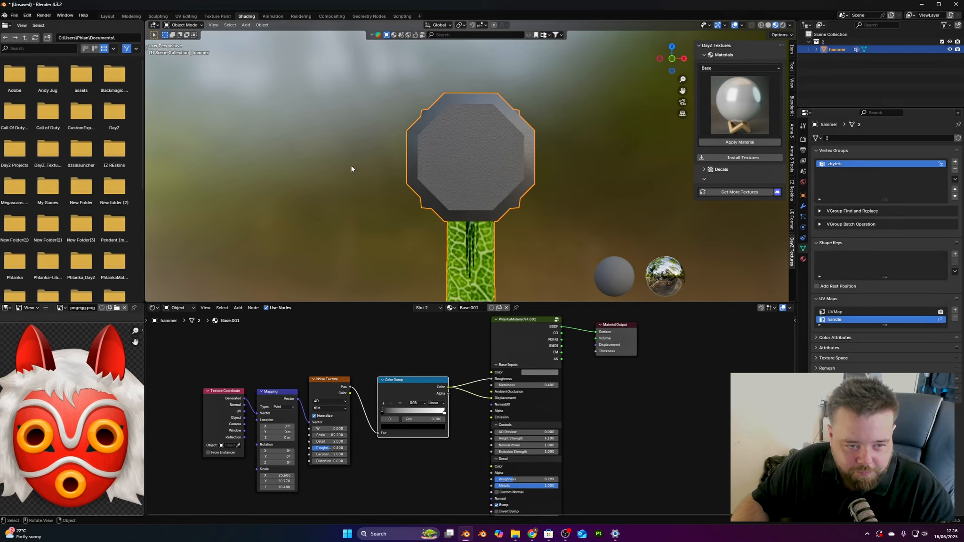
{"action": "left_click", "coordinate": [705, 169]}
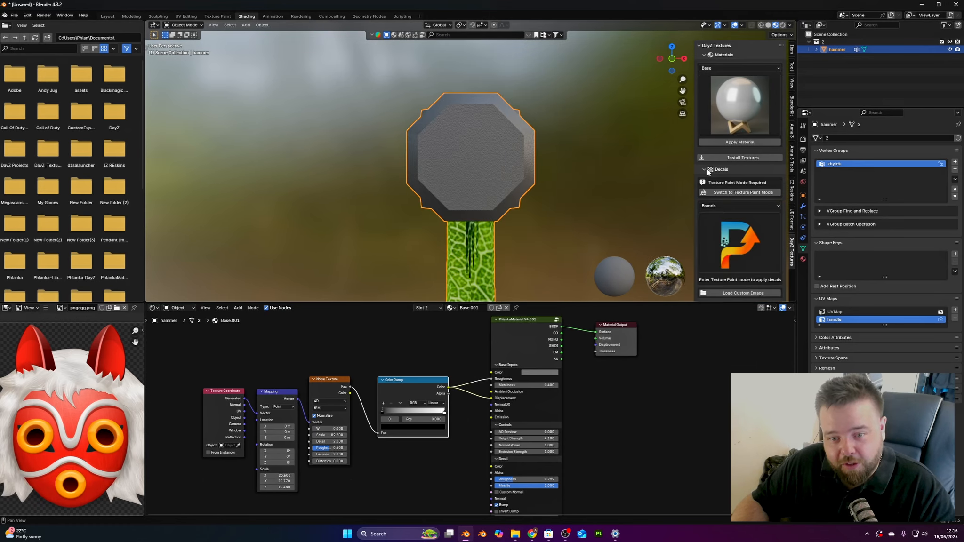
{"action": "left_click", "coordinate": [715, 293]}
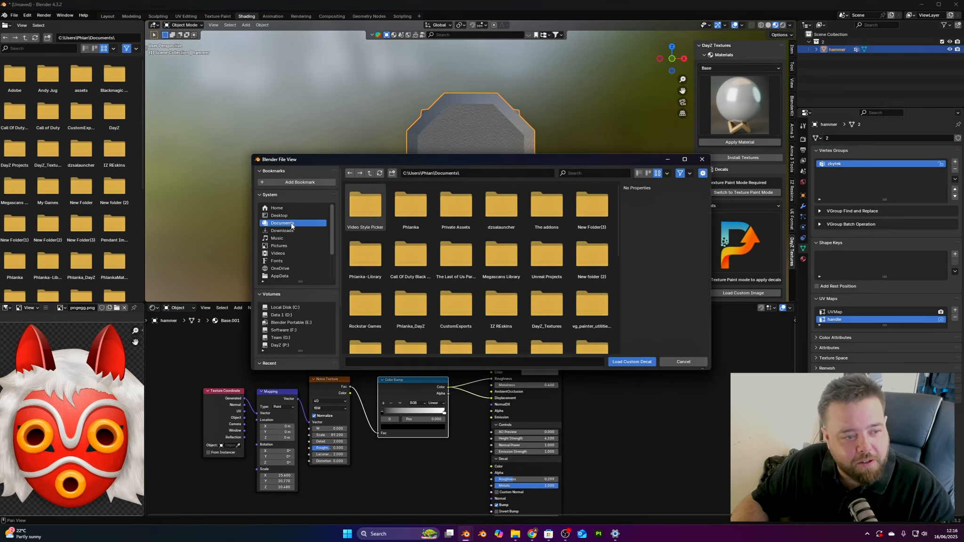
{"action": "scroll", "coordinate": [419, 447], "scroll_direction": "down", "scroll_amount": 3}
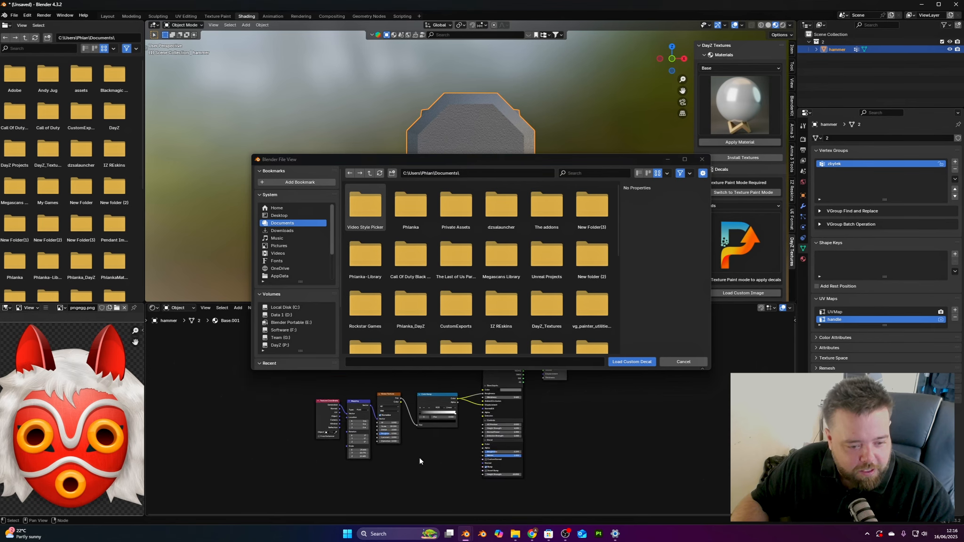
{"action": "scroll", "coordinate": [420, 461], "scroll_direction": "down", "scroll_amount": 1}
{"action": "left_click", "coordinate": [684, 362]}
{"action": "scroll", "coordinate": [429, 412], "scroll_direction": "up", "scroll_amount": 2}
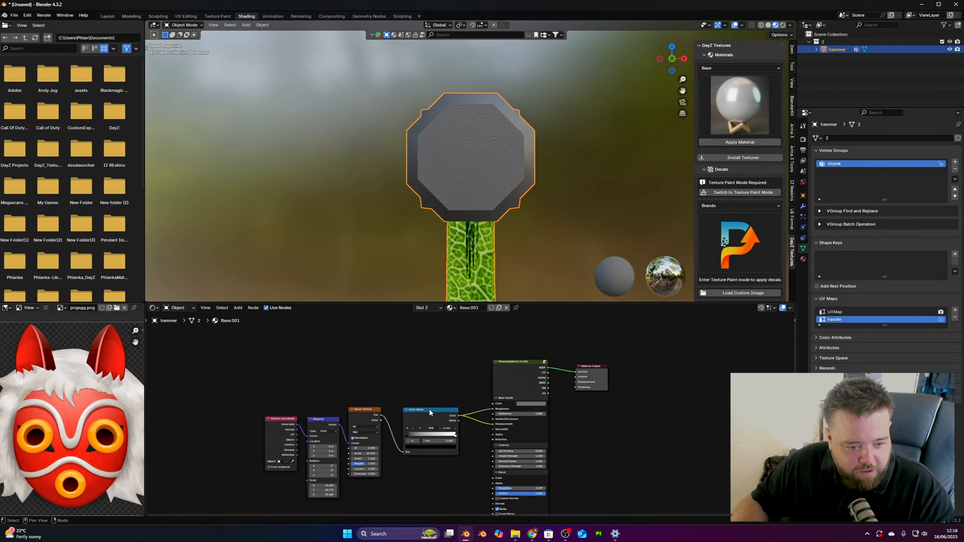
{"action": "scroll", "coordinate": [449, 443], "scroll_direction": "up", "scroll_amount": 5}
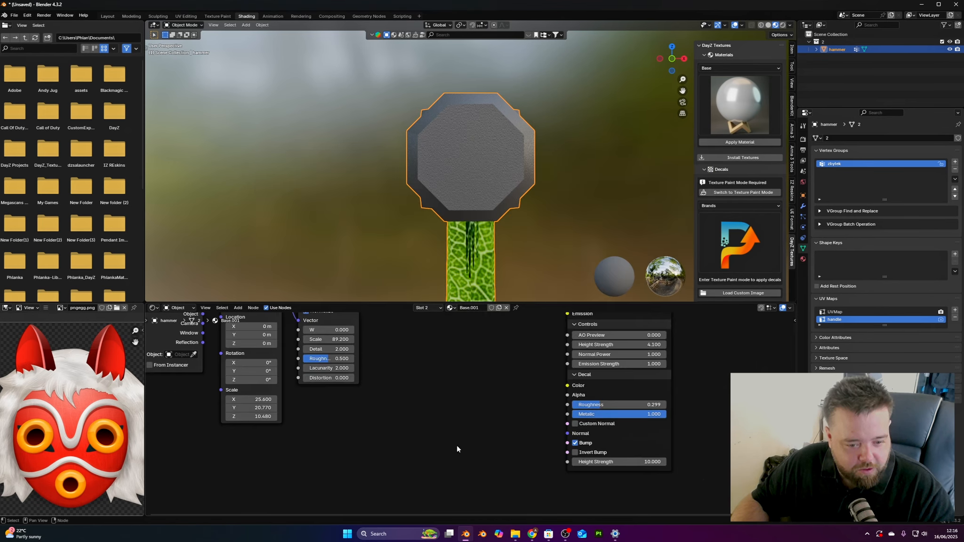
Add an Image Texture node with a new 2048 × 2048 px image named MASK and a fully transparent color
{"action": "key", "text": "shift+a"}
{"action": "type", "text": "IMA"}
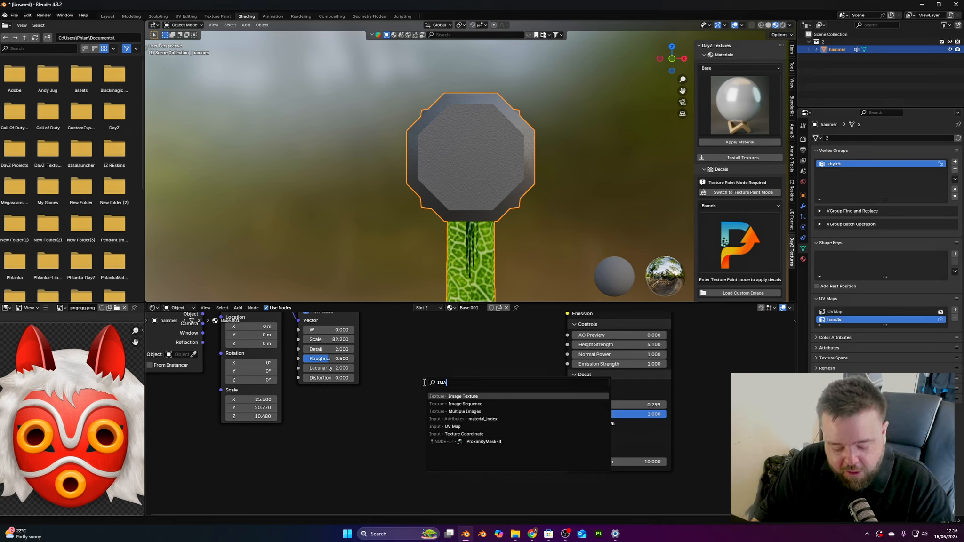
{"action": "type", "text": "GE"}
{"action": "key", "text": "Return"}
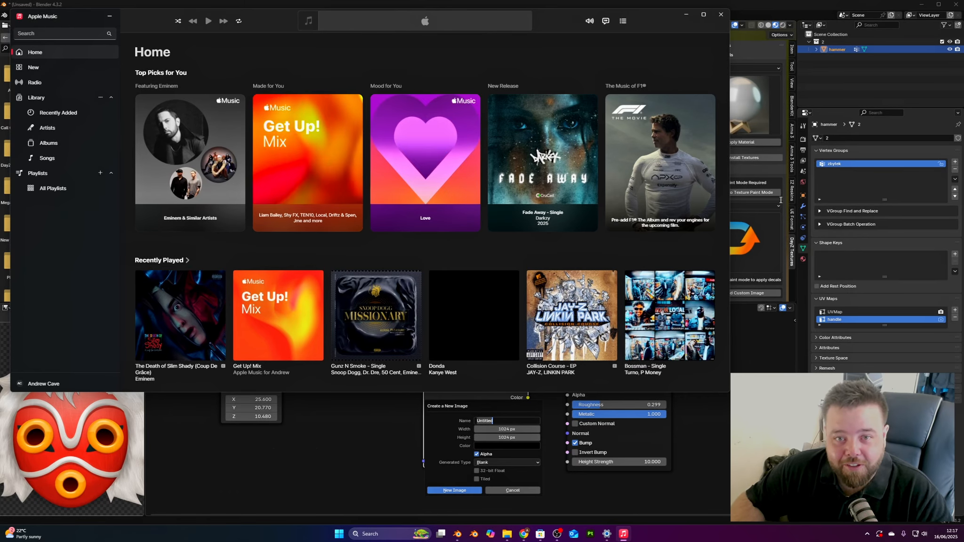
{"action": "left_click", "coordinate": [686, 14]}
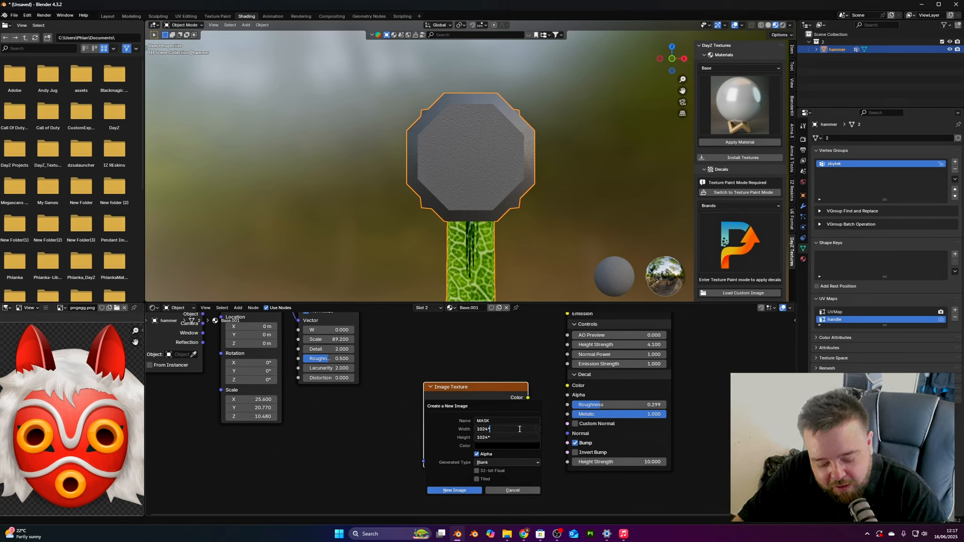
{"action": "key", "text": "Return"}
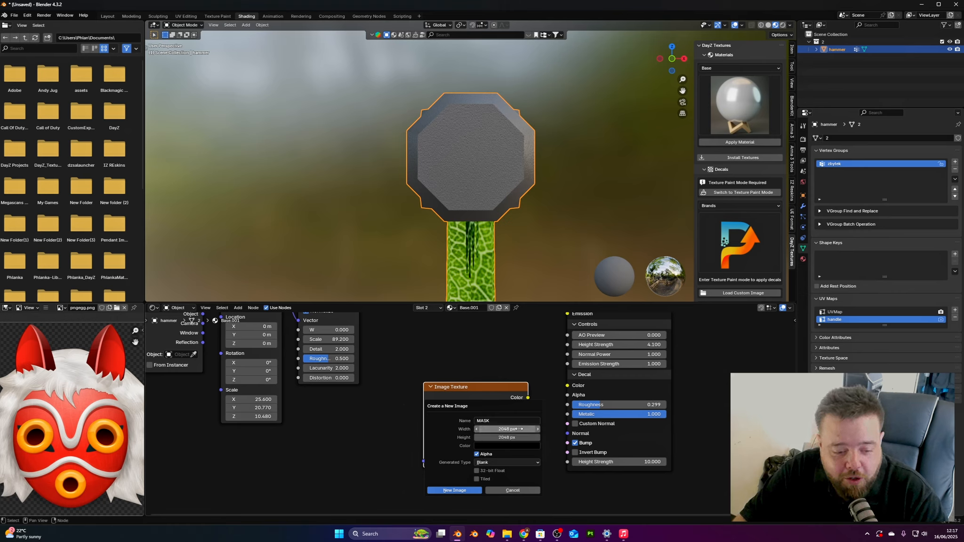
{"action": "left_click", "coordinate": [480, 446]}
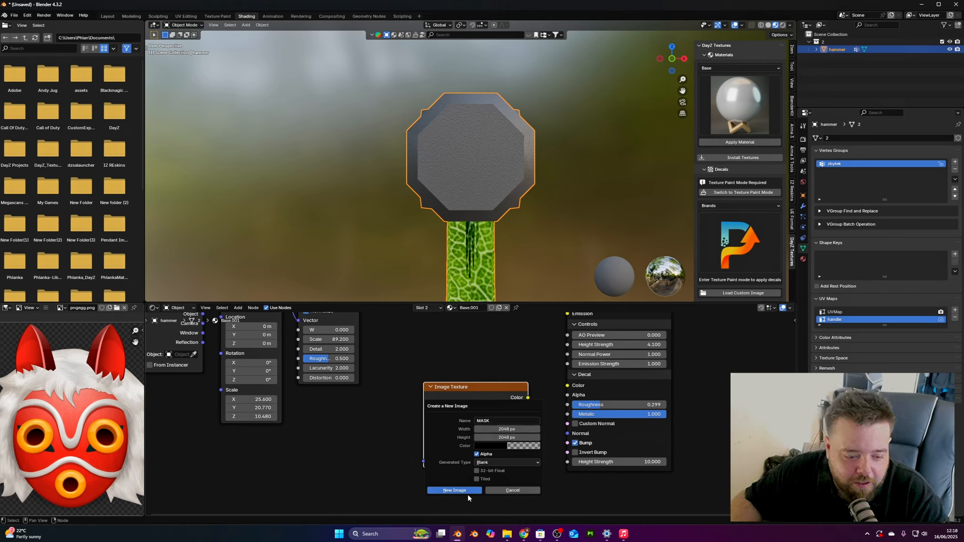
{"action": "left_click", "coordinate": [455, 490]}
Link the MASK texture's Color and Alpha outputs to the Decal Color and Alpha inputs of the shader
{"action": "left_click_drag", "start_coordinate": [507, 397], "coordinate": [494, 389]}
{"action": "mouse_move", "coordinate": [564, 392]}
{"action": "left_mouse_down"}
{"action": "mouse_move", "coordinate": [550, 397]}
{"action": "mouse_move", "coordinate": [567, 395]}
{"action": "left_mouse_up"}
{"action": "left_click_drag", "start_coordinate": [492, 378], "coordinate": [491, 374]}
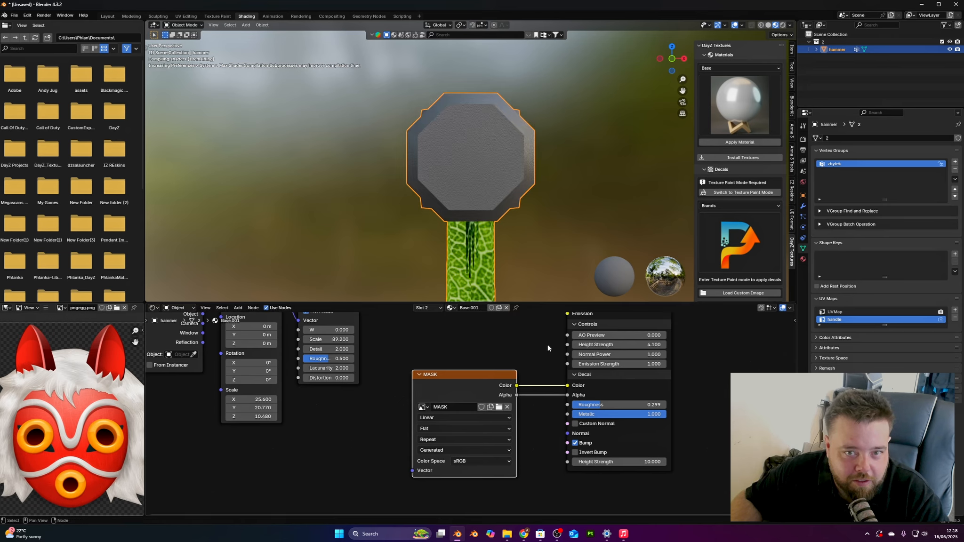
In Texture Paint mode, load pngegg.png from Downloads as the custom decal and place it over the hammer head's octagonal end face
{"action": "left_click", "coordinate": [671, 59]}
{"action": "scroll", "coordinate": [536, 149], "scroll_direction": "up", "scroll_amount": 2}
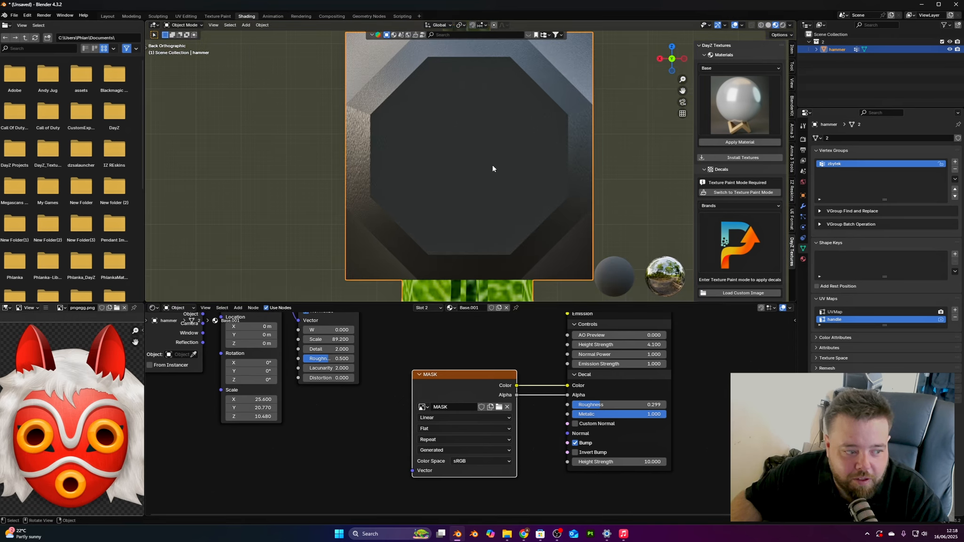
{"action": "left_click", "coordinate": [722, 192]}
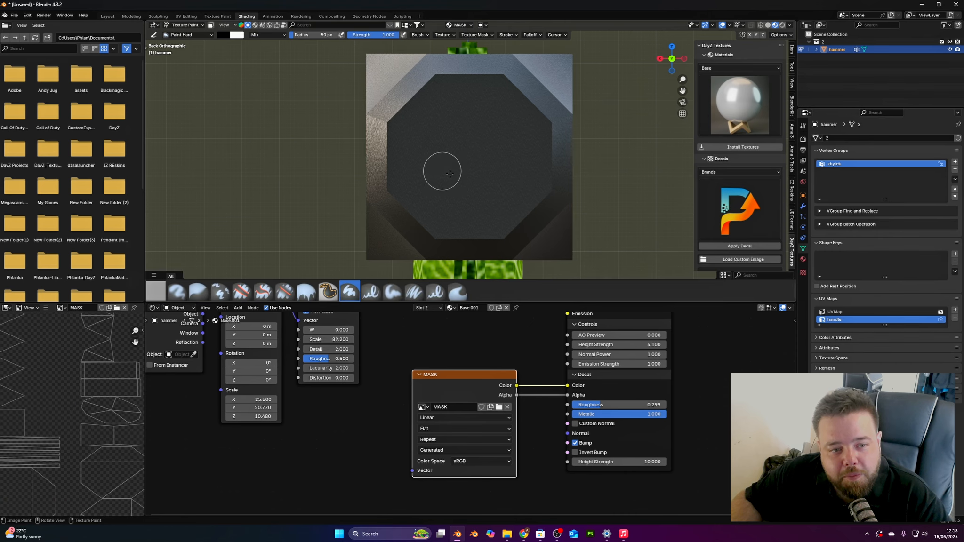
{"action": "left_click", "coordinate": [733, 260]}
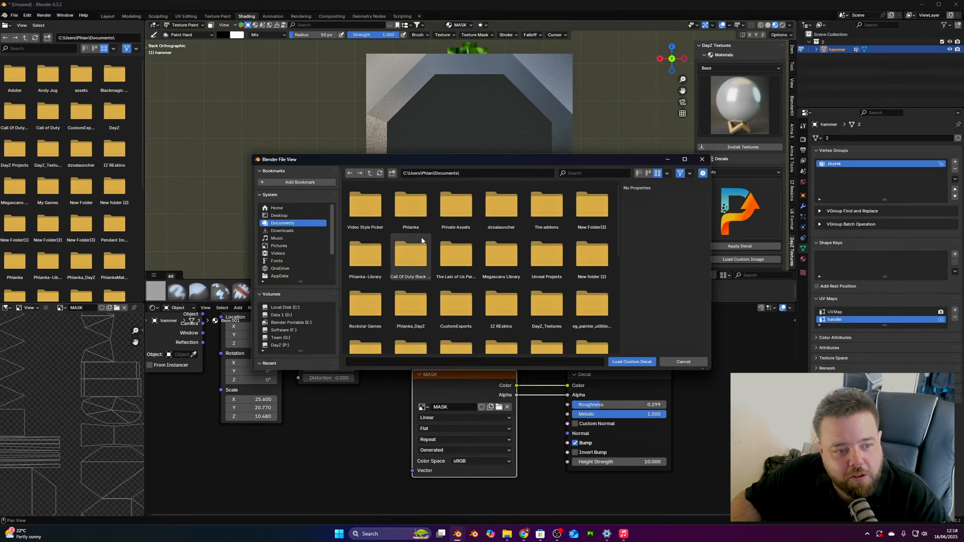
{"action": "left_click", "coordinate": [288, 230]}
{"action": "scroll", "coordinate": [385, 212], "scroll_direction": "down", "scroll_amount": 6}
{"action": "double_click", "coordinate": [547, 244]}
{"action": "right_click_drag", "start_coordinate": [290, 217], "coordinate": [508, 158]}
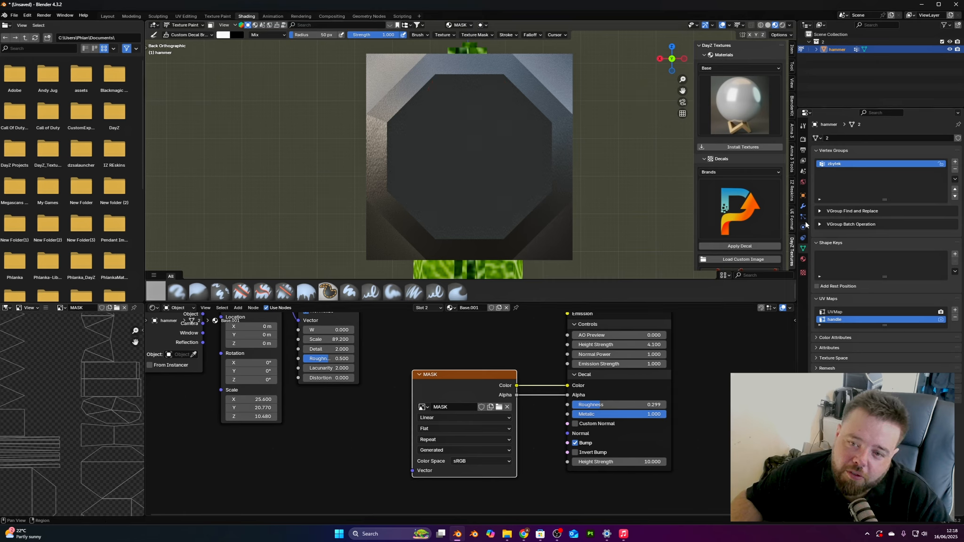
Make UVMap the active UV map and expand the texture painting options that hold the Bleed setting
{"action": "left_click", "coordinate": [851, 312]}
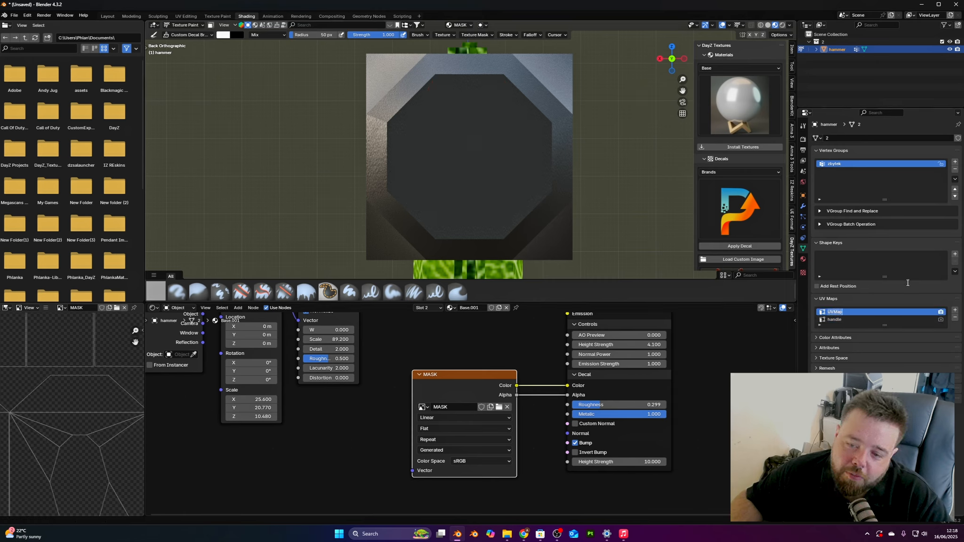
{"action": "left_click", "coordinate": [803, 126]}
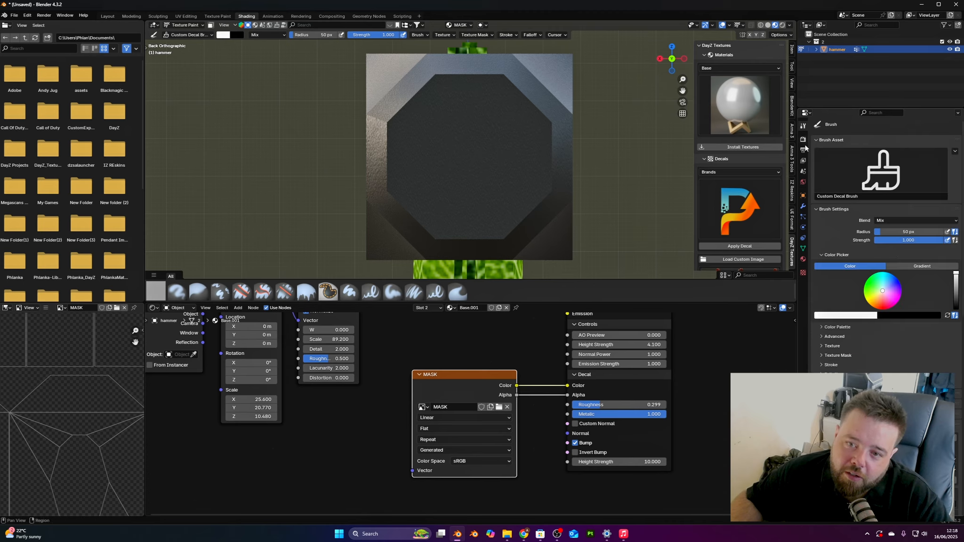
{"action": "scroll", "coordinate": [893, 252], "scroll_direction": "down", "scroll_amount": 5}
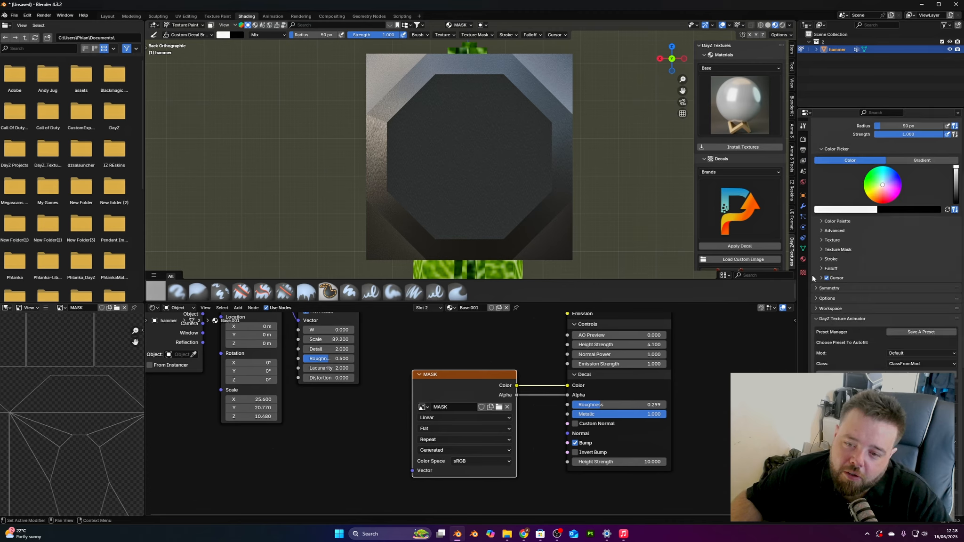
{"action": "scroll", "coordinate": [822, 239], "scroll_direction": "up", "scroll_amount": 4}
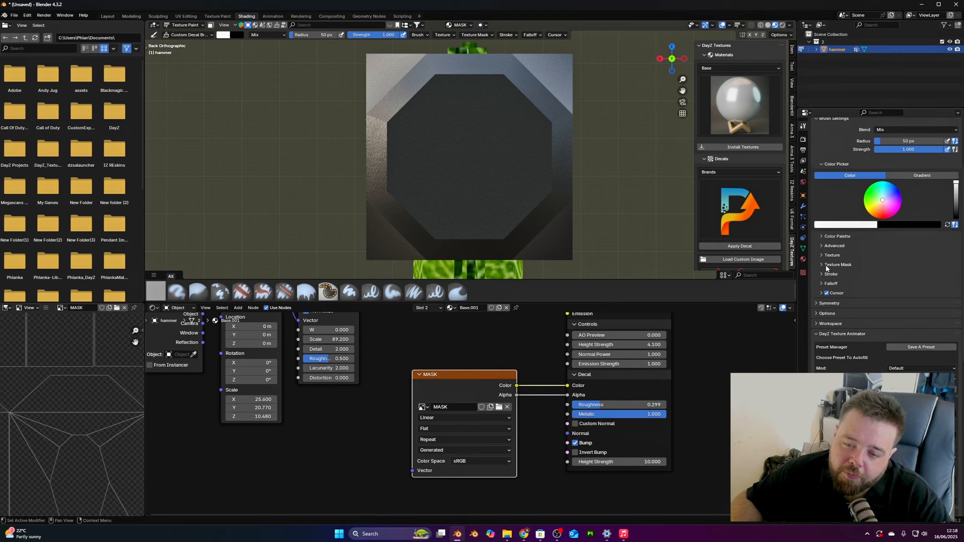
{"action": "left_click", "coordinate": [821, 359]}
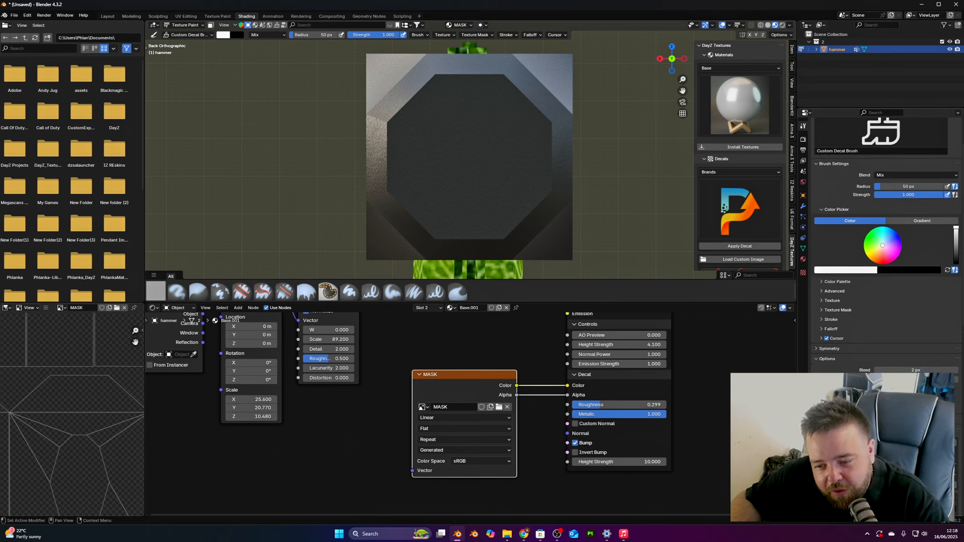
Paint the red mask decal onto the octagonal end face of the hammer head
{"action": "mouse_move", "coordinate": [382, 72]}
{"action": "left_mouse_down"}
{"action": "mouse_move", "coordinate": [506, 101]}
{"action": "mouse_move", "coordinate": [414, 123]}
{"action": "mouse_move", "coordinate": [527, 146]}
{"action": "mouse_move", "coordinate": [403, 165]}
{"action": "mouse_move", "coordinate": [561, 186]}
{"action": "mouse_move", "coordinate": [521, 207]}
{"action": "left_mouse_up"}
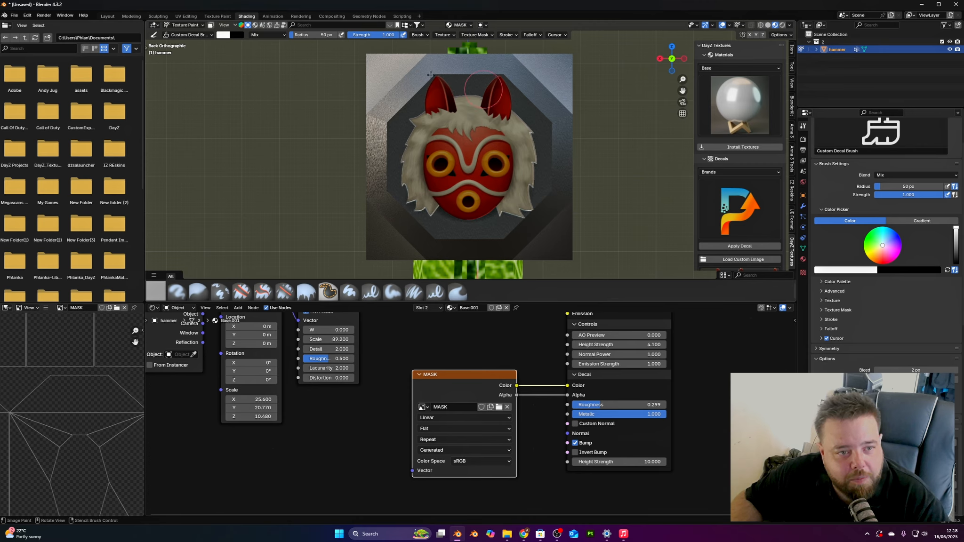
{"action": "mouse_move", "coordinate": [484, 169]}
{"action": "middle_mouse_down"}
{"action": "mouse_move", "coordinate": [635, 108]}
{"action": "mouse_move", "coordinate": [612, 116]}
{"action": "mouse_move", "coordinate": [444, 110]}
{"action": "mouse_move", "coordinate": [541, 110]}
{"action": "mouse_move", "coordinate": [485, 110]}
{"action": "mouse_move", "coordinate": [497, 111]}
{"action": "middle_mouse_up"}
Load pngegg (1).png as the custom decal and enlarge it over the middle of the hammer head's long side
{"action": "left_click", "coordinate": [673, 58]}
{"action": "scroll", "coordinate": [673, 61], "scroll_direction": "up", "scroll_amount": 4}
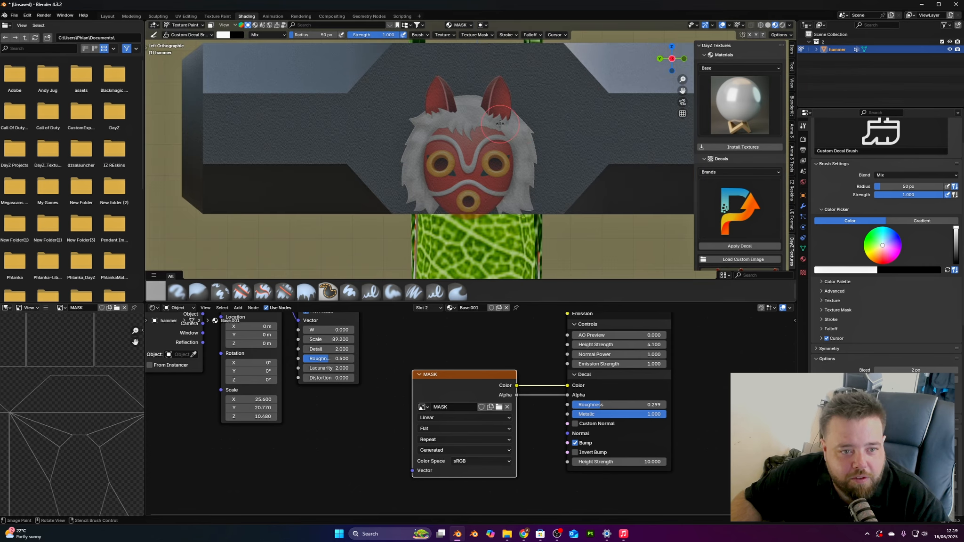
{"action": "left_click", "coordinate": [759, 263]}
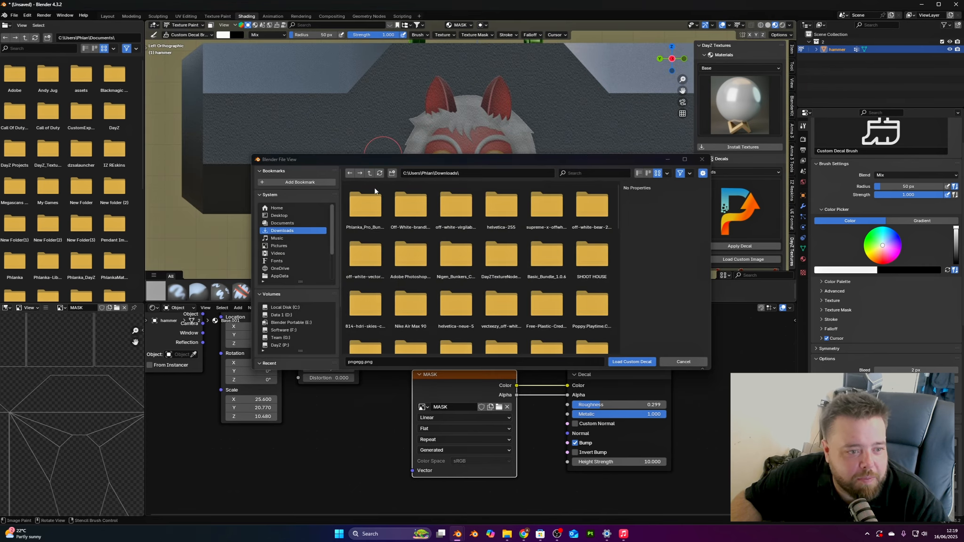
{"action": "double_click", "coordinate": [501, 288]}
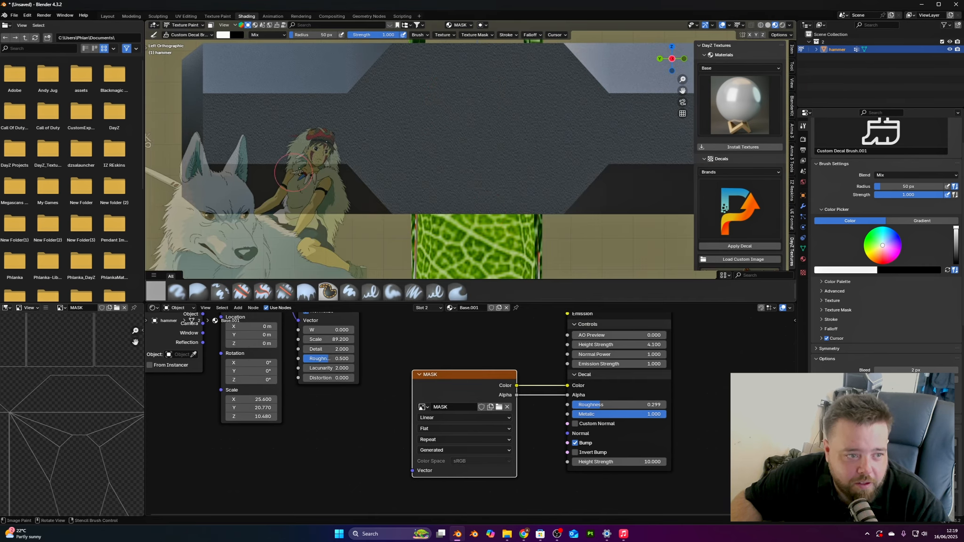
{"action": "right_click_drag", "start_coordinate": [285, 172], "coordinate": [531, 94]}
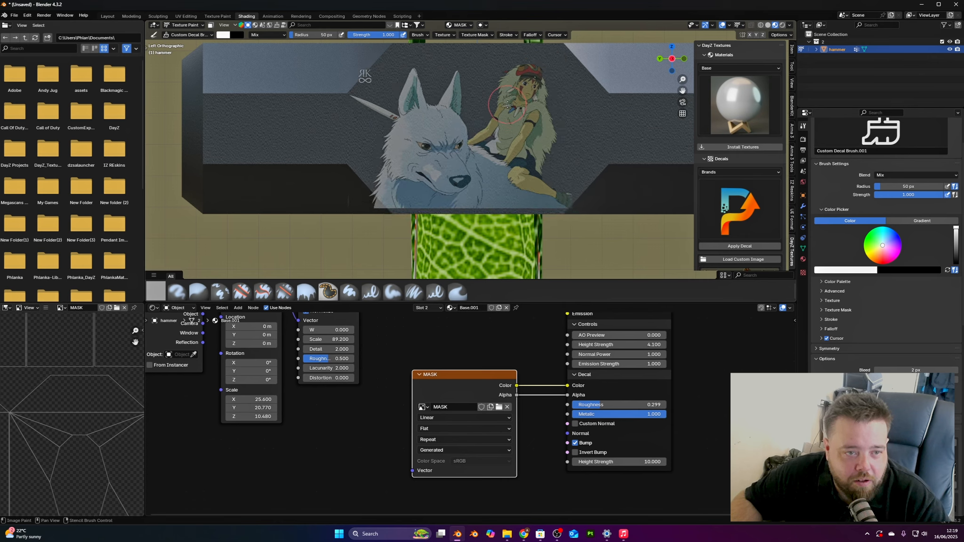
{"action": "right_click_drag", "start_coordinate": [523, 107], "coordinate": [531, 103]}
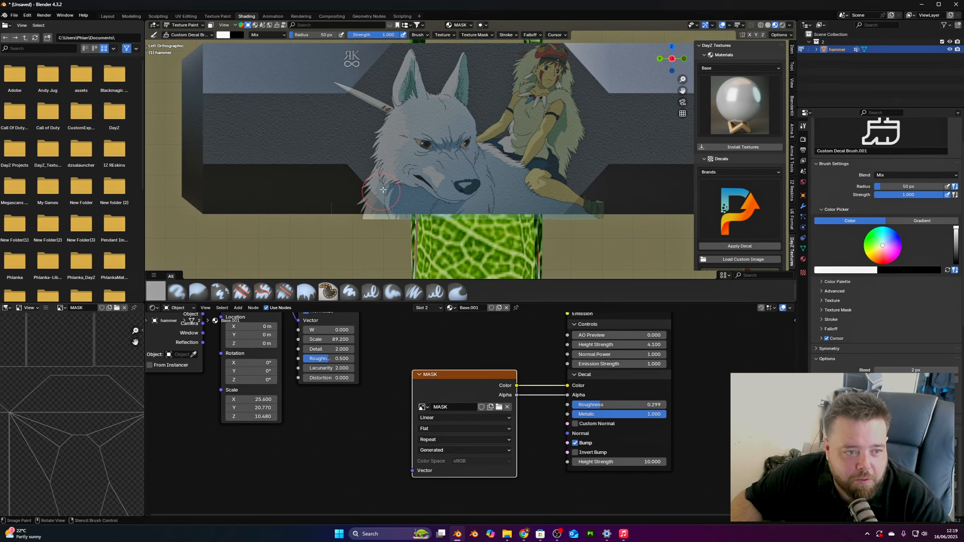
In Edit Mode, select the faces forming the central octagon on the long side of the hammer head
{"action": "key", "text": "Tab"}
{"action": "left_click", "coordinate": [374, 156]}
{"action": "left_click", "coordinate": [471, 160], "text": "shift"}
{"action": "left_click", "coordinate": [585, 154], "text": "shift"}
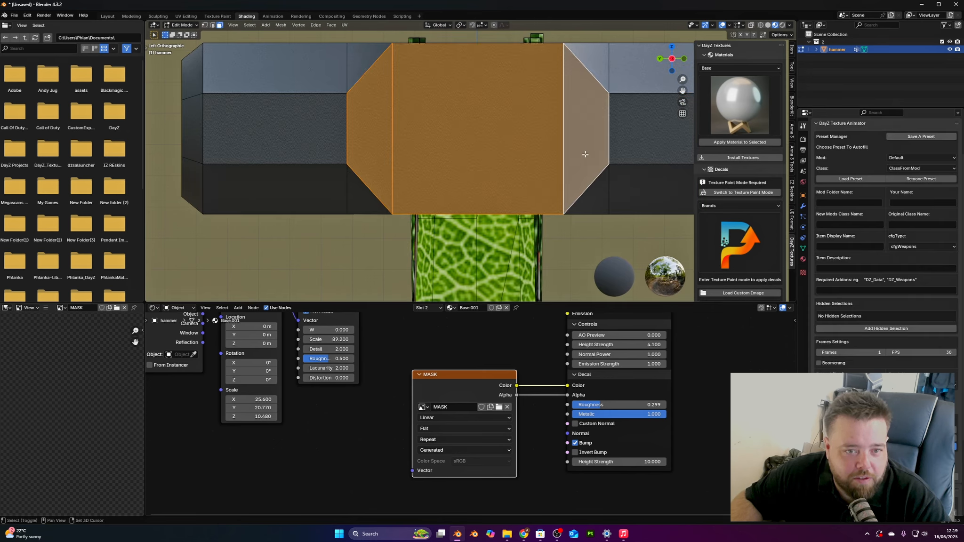
{"action": "mouse_move", "coordinate": [623, 148]}
{"action": "middle_mouse_down"}
{"action": "mouse_move", "coordinate": [410, 133]}
{"action": "mouse_move", "coordinate": [540, 160]}
{"action": "mouse_move", "coordinate": [620, 144]}
{"action": "middle_mouse_up"}
{"action": "left_click", "coordinate": [410, 133], "text": "shift"}
{"action": "left_click", "coordinate": [438, 134], "text": "shift"}
{"action": "left_click", "coordinate": [546, 144], "text": "shift"}
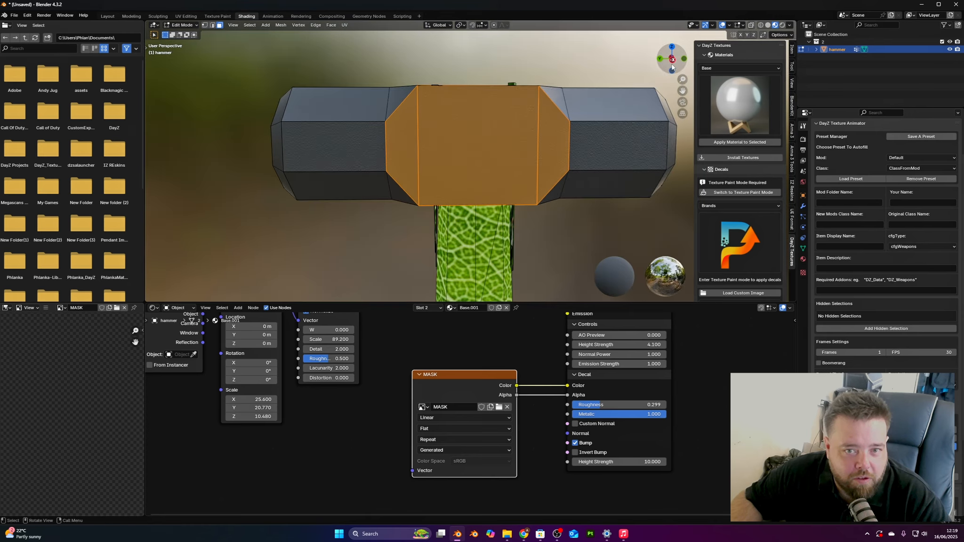
Return to Texture Paint in the left orthographic view and load pngegg (1).png as the custom decal again
{"action": "left_click", "coordinate": [664, 63]}
{"action": "scroll", "coordinate": [463, 137], "scroll_direction": "up", "scroll_amount": 2}
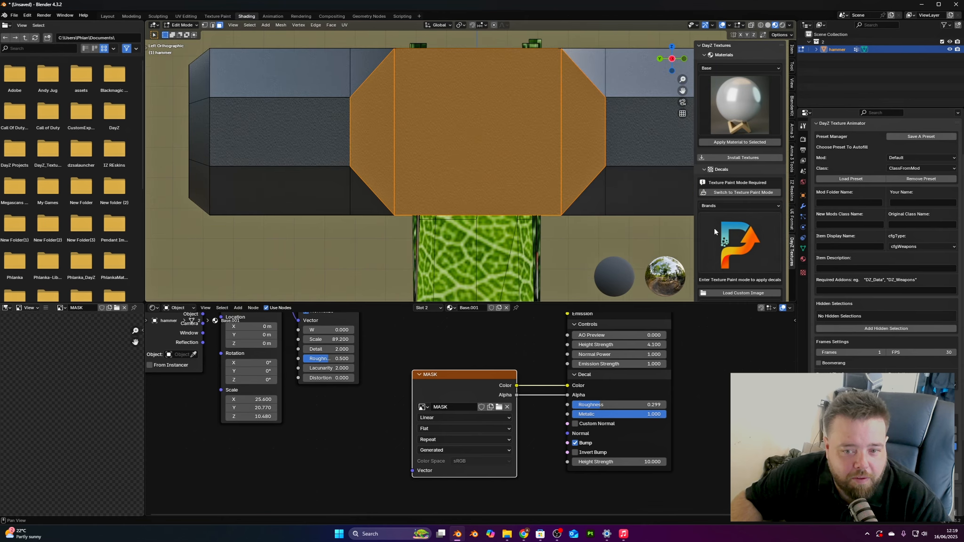
{"action": "left_click", "coordinate": [743, 193]}
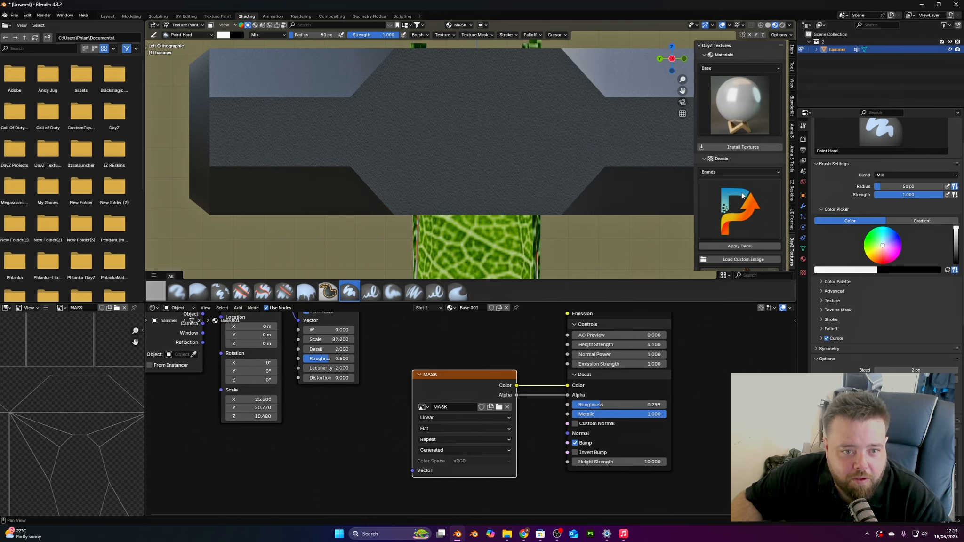
{"action": "left_click", "coordinate": [744, 259]}
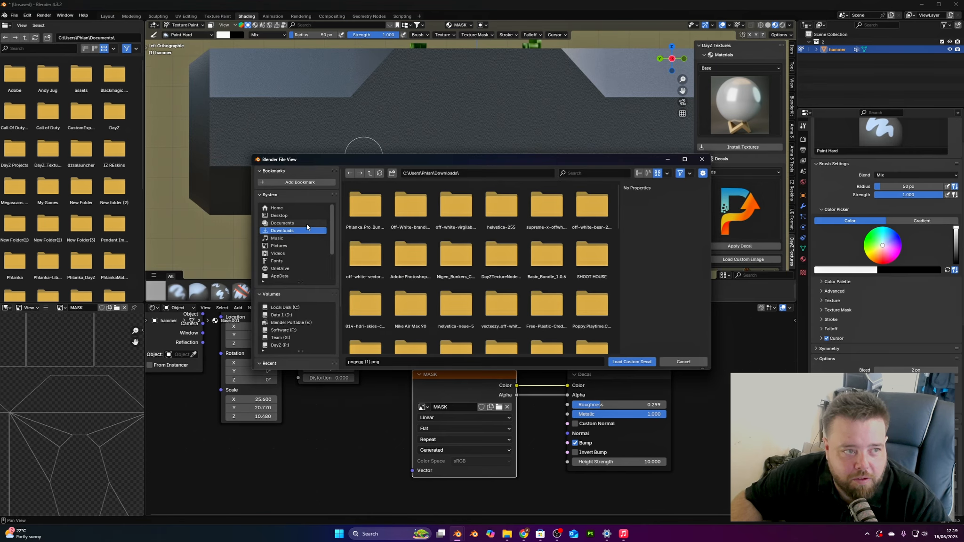
{"action": "scroll", "coordinate": [286, 226], "scroll_direction": "down", "scroll_amount": 2}
{"action": "scroll", "coordinate": [500, 282], "scroll_direction": "down", "scroll_amount": 5}
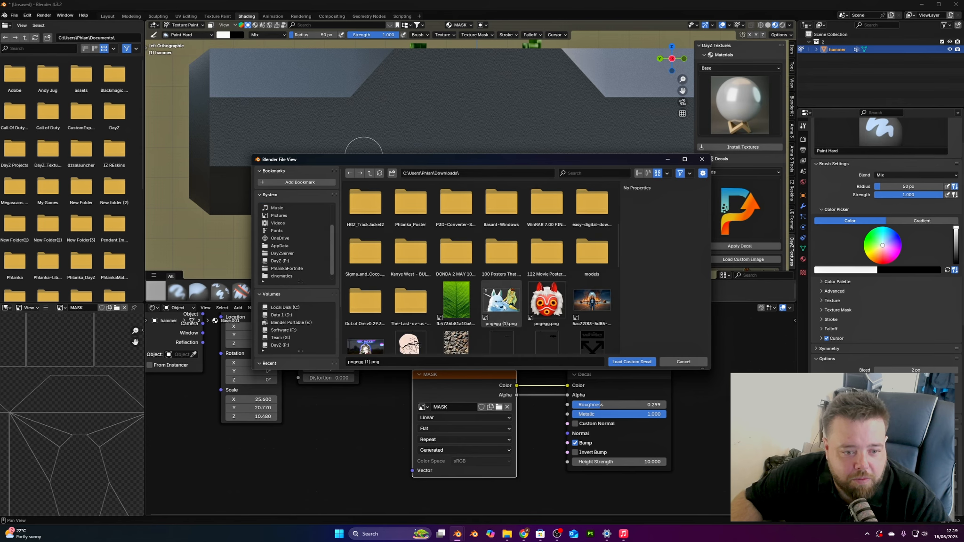
{"action": "double_click", "coordinate": [498, 303]}
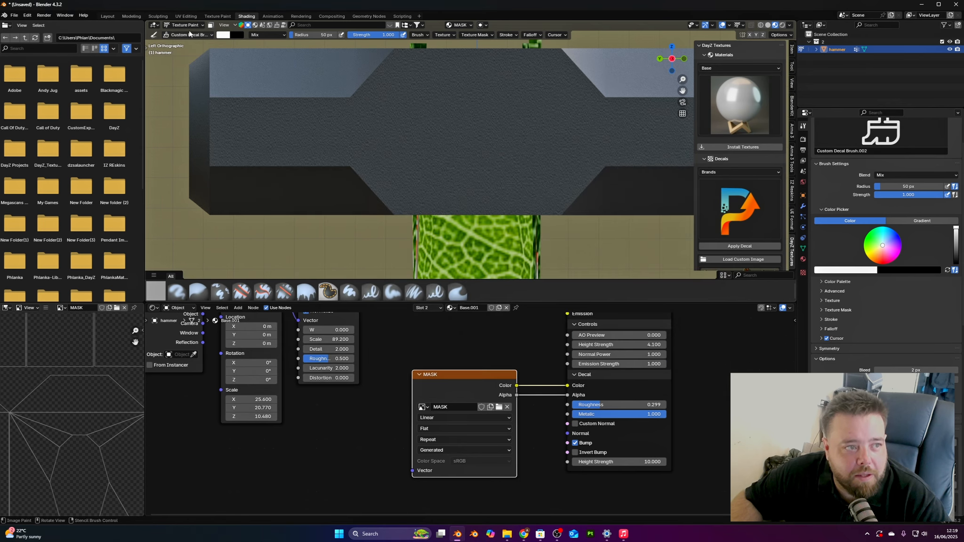
Enable face selection masking and position and scale the wolf decal over the central octagon
{"action": "left_click", "coordinate": [212, 27]}
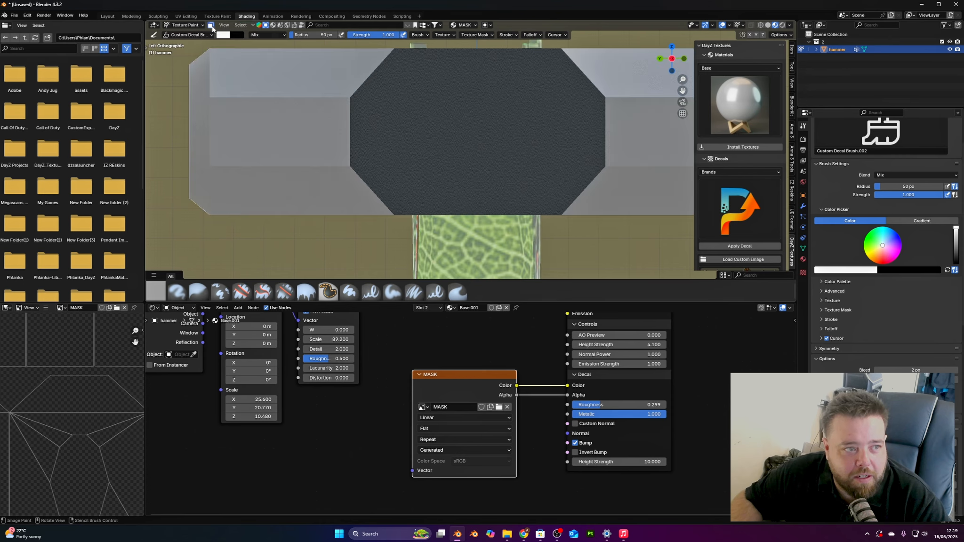
{"action": "right_click_drag", "start_coordinate": [278, 218], "coordinate": [497, 155]}
{"action": "mouse_move", "coordinate": [497, 155]}
{"action": "right_mouse_down", "text": "shift"}
{"action": "mouse_move", "coordinate": [512, 159]}
{"action": "mouse_move", "coordinate": [495, 165]}
{"action": "right_mouse_up", "text": "shift"}
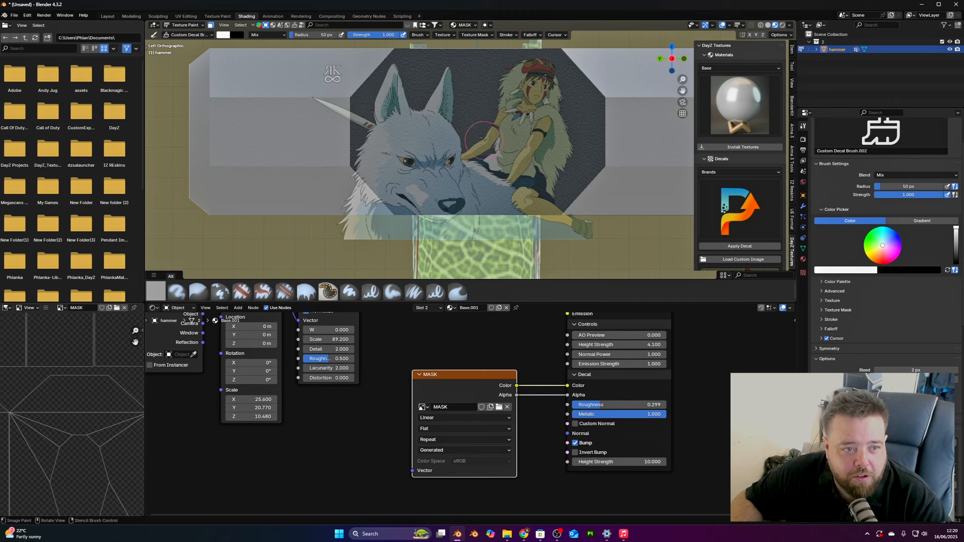
In Edit Mode, add the long middle face beside the central octagon, on the wolf's horn side, to the selection
{"action": "key", "text": "Tab"}
{"action": "left_click", "coordinate": [320, 123], "text": "shift"}
{"action": "middle_click_drag", "start_coordinate": [321, 122], "coordinate": [665, 35]}
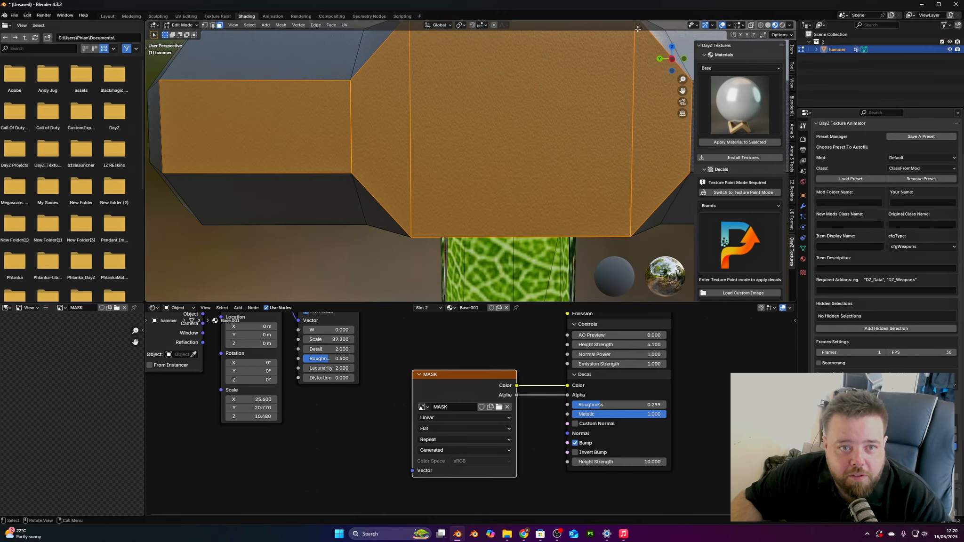
{"action": "left_click", "coordinate": [673, 60]}
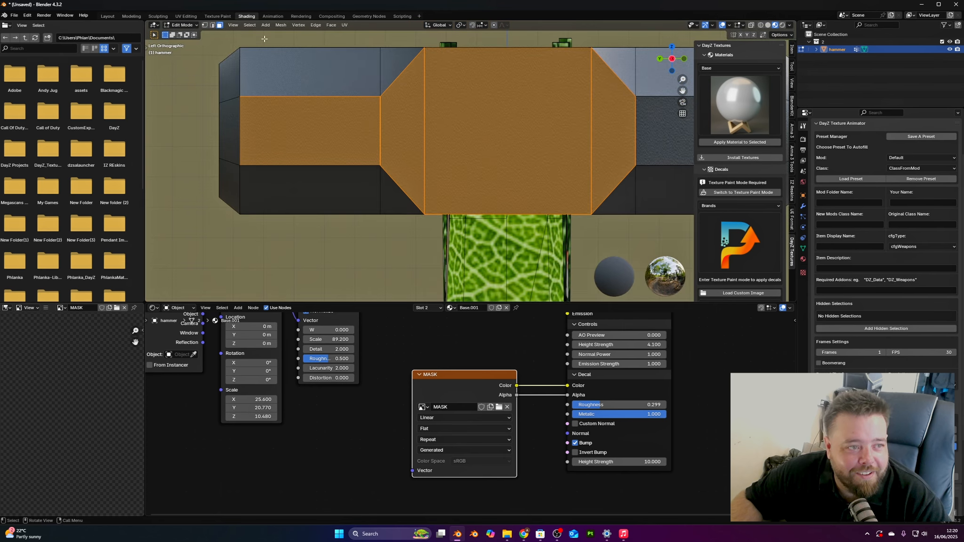
Return to Texture Paint mode and apply the already loaded wolf image as the custom decal brush
{"action": "left_click", "coordinate": [740, 193]}
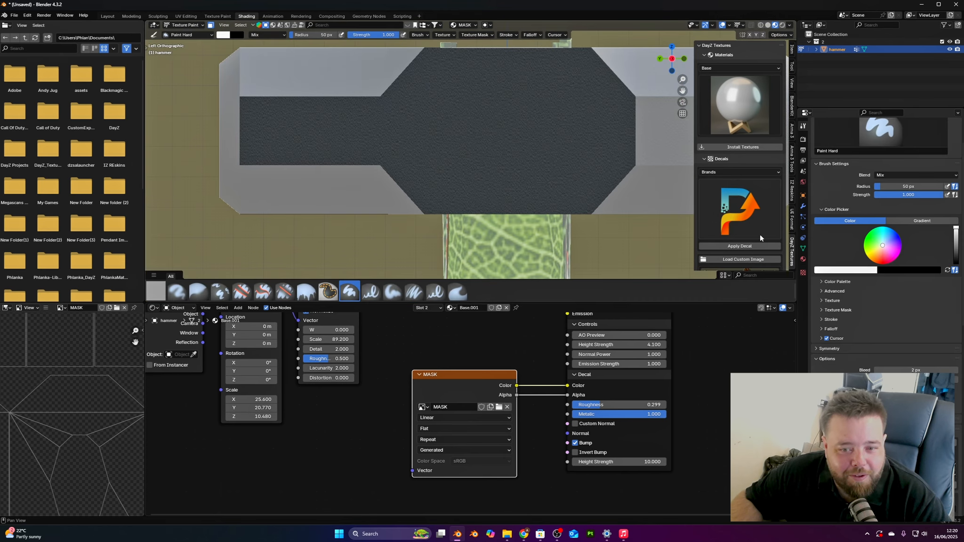
{"action": "scroll", "coordinate": [761, 231], "scroll_direction": "down", "scroll_amount": 2}
{"action": "scroll", "coordinate": [754, 232], "scroll_direction": "down", "scroll_amount": 3}
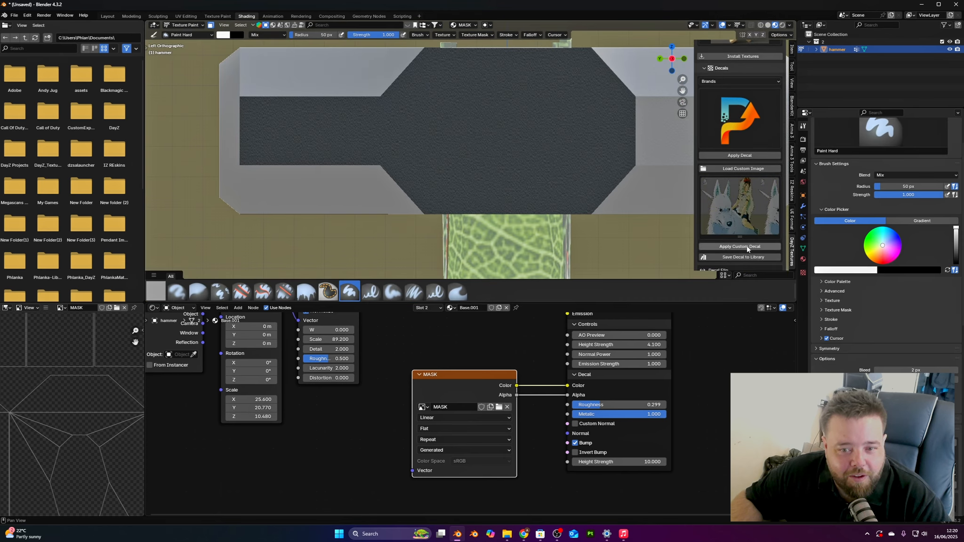
{"action": "left_click", "coordinate": [748, 247]}
Position and enlarge the wolf decal over the unmasked side faces and paint it onto the hammer head
{"action": "mouse_move", "coordinate": [512, 179]}
{"action": "right_mouse_down", "text": "shift"}
{"action": "mouse_move", "coordinate": [549, 193]}
{"action": "mouse_move", "coordinate": [526, 199]}
{"action": "right_mouse_up", "text": "shift"}
{"action": "mouse_move", "coordinate": [610, 72]}
{"action": "left_mouse_down"}
{"action": "mouse_move", "coordinate": [569, 64]}
{"action": "mouse_move", "coordinate": [450, 74]}
{"action": "mouse_move", "coordinate": [373, 118]}
{"action": "mouse_move", "coordinate": [314, 124]}
{"action": "mouse_move", "coordinate": [379, 135]}
{"action": "mouse_move", "coordinate": [403, 178]}
{"action": "mouse_move", "coordinate": [396, 205]}
{"action": "mouse_move", "coordinate": [383, 157]}
{"action": "mouse_move", "coordinate": [315, 91]}
{"action": "left_mouse_up"}
{"action": "mouse_move", "coordinate": [411, 112]}
{"action": "left_mouse_down"}
{"action": "mouse_move", "coordinate": [442, 118]}
{"action": "mouse_move", "coordinate": [471, 92]}
{"action": "mouse_move", "coordinate": [489, 134]}
{"action": "mouse_move", "coordinate": [408, 159]}
{"action": "mouse_move", "coordinate": [488, 169]}
{"action": "mouse_move", "coordinate": [436, 214]}
{"action": "mouse_move", "coordinate": [532, 189]}
{"action": "mouse_move", "coordinate": [468, 212]}
{"action": "left_mouse_up"}
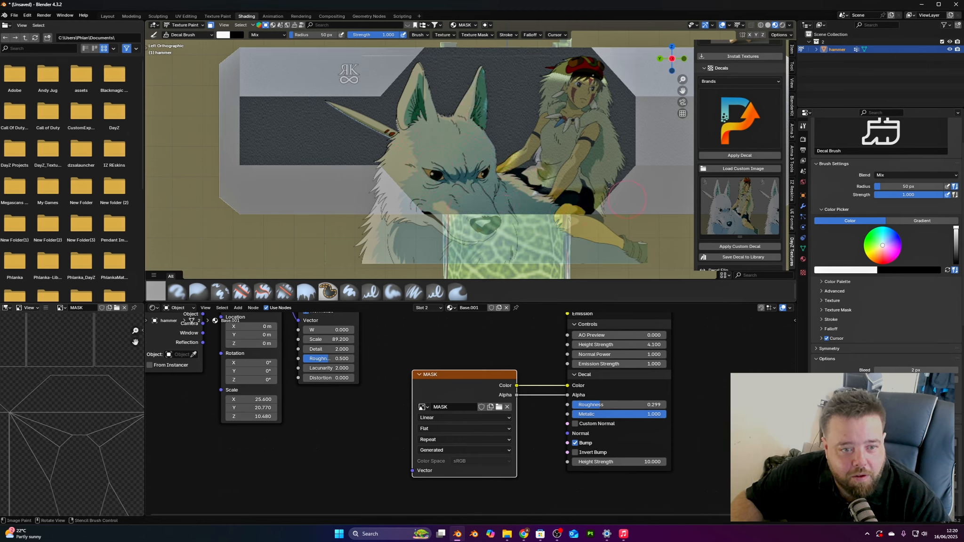
Paint the girl's side of the decal onto the hammer head and return to Object Mode
{"action": "mouse_move", "coordinate": [631, 160]}
{"action": "left_mouse_down"}
{"action": "mouse_move", "coordinate": [577, 110]}
{"action": "mouse_move", "coordinate": [508, 92]}
{"action": "mouse_move", "coordinate": [583, 59]}
{"action": "left_mouse_up"}
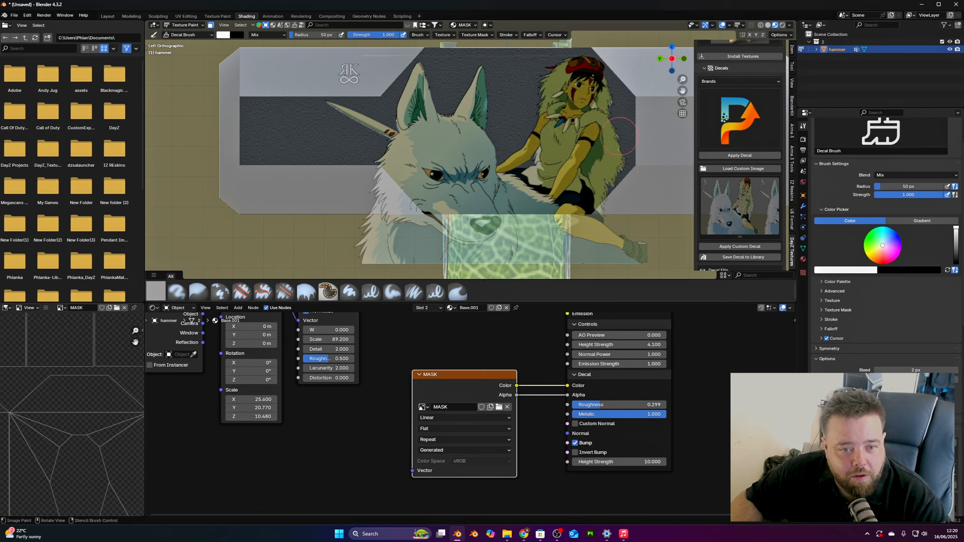
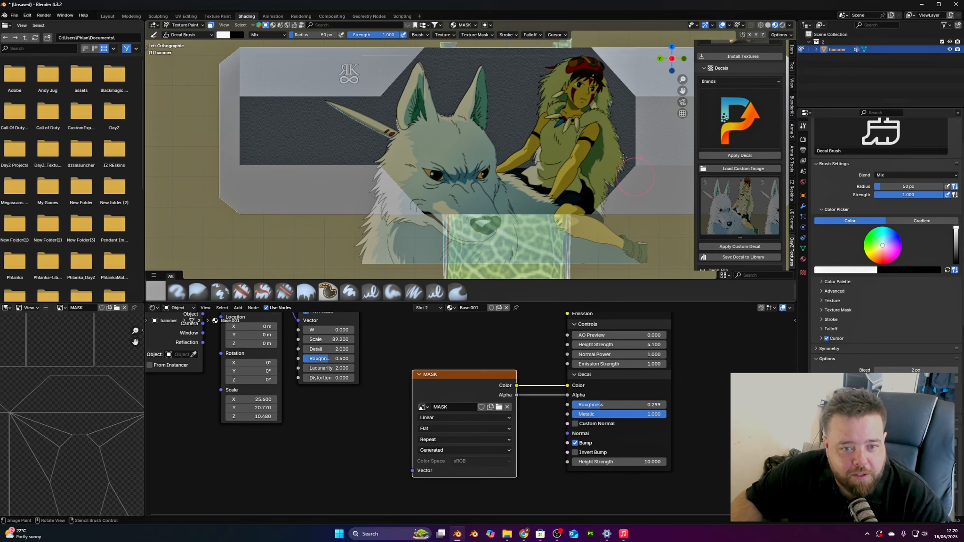
{"action": "scroll", "coordinate": [585, 231], "scroll_direction": "down", "scroll_amount": 3}
{"action": "mouse_move", "coordinate": [529, 276]}
{"action": "middle_mouse_down"}
{"action": "mouse_move", "coordinate": [412, 252]}
{"action": "mouse_move", "coordinate": [410, 229]}
{"action": "mouse_move", "coordinate": [546, 231]}
{"action": "middle_mouse_up"}
{"action": "key", "text": "Tab"}
{"action": "left_click", "coordinate": [182, 25]}
{"action": "left_click", "coordinate": [186, 26]}
{"action": "middle_click_drag", "start_coordinate": [306, 196], "coordinate": [455, 256]}
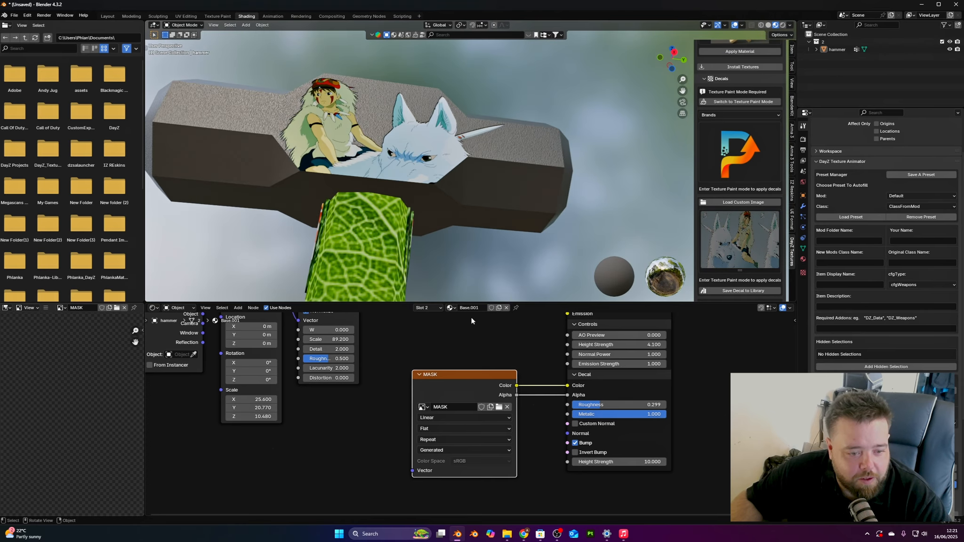
Save all modified images, including the painted MASK texture, and reposition the MASK image node beside the Decal inputs
{"action": "left_click_drag", "start_coordinate": [466, 395], "coordinate": [477, 401]}
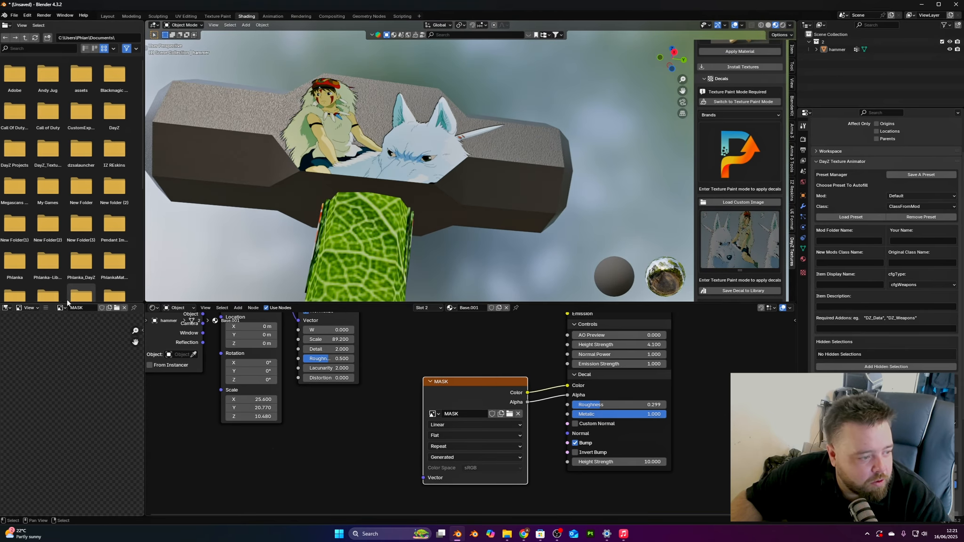
{"action": "left_click", "coordinate": [45, 309]}
{"action": "mouse_move", "coordinate": [50, 325]}
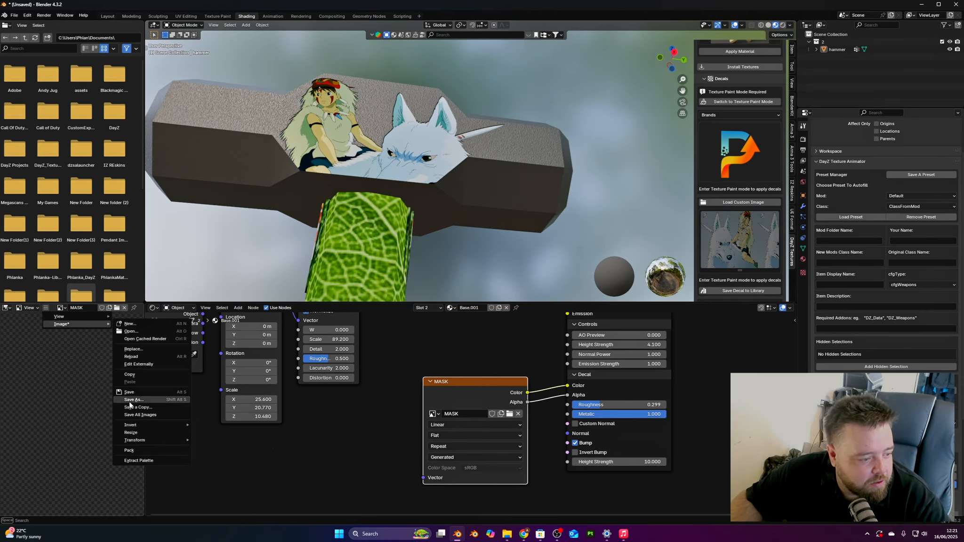
{"action": "left_click", "coordinate": [164, 420]}
{"action": "left_click_drag", "start_coordinate": [467, 383], "coordinate": [467, 370]}
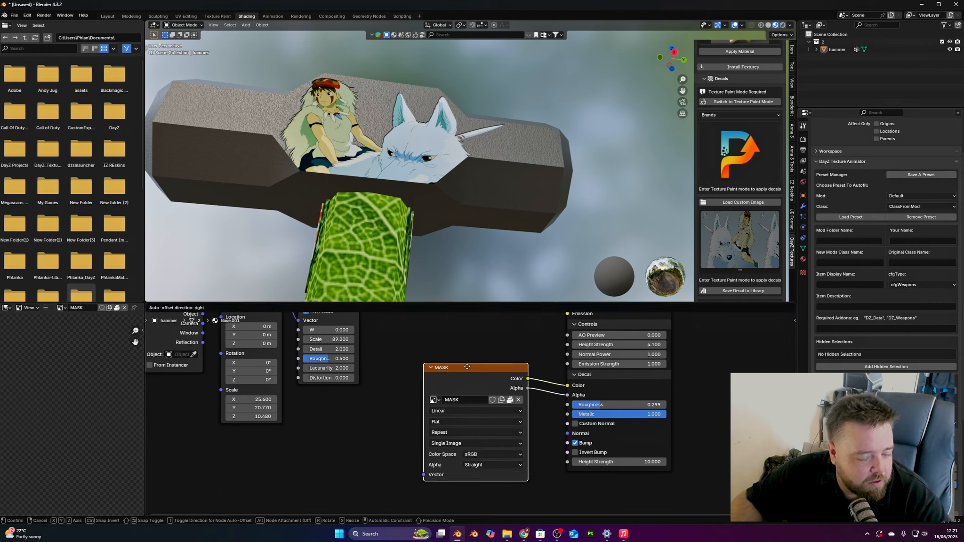
Enable Invert Bump for the decal and set its Roughness to 0.098 and Metallic to 0.918
{"action": "left_click", "coordinate": [576, 443]}
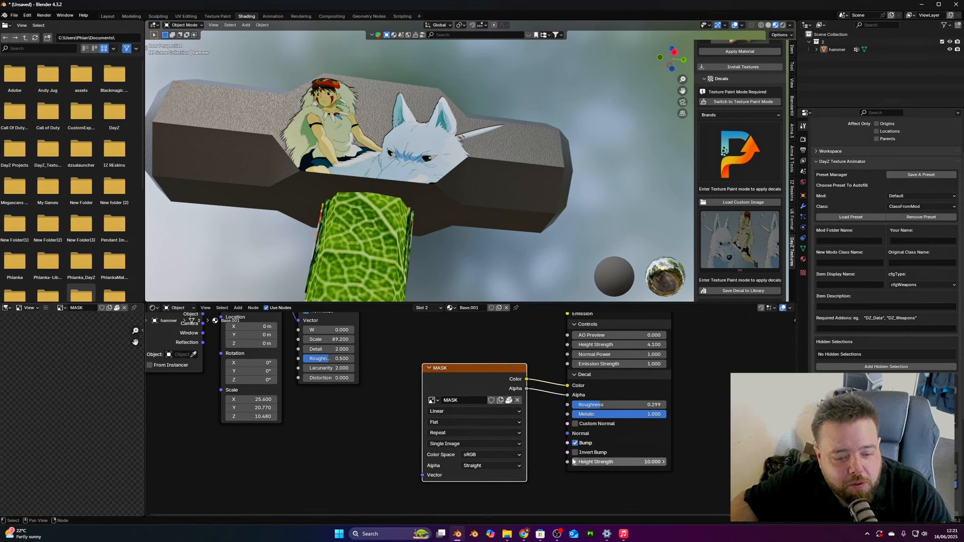
{"action": "mouse_move", "coordinate": [423, 198]}
{"action": "middle_mouse_down"}
{"action": "mouse_move", "coordinate": [481, 198]}
{"action": "mouse_move", "coordinate": [383, 187]}
{"action": "mouse_move", "coordinate": [428, 220]}
{"action": "mouse_move", "coordinate": [422, 238]}
{"action": "mouse_move", "coordinate": [424, 204]}
{"action": "mouse_move", "coordinate": [438, 210]}
{"action": "middle_mouse_up"}
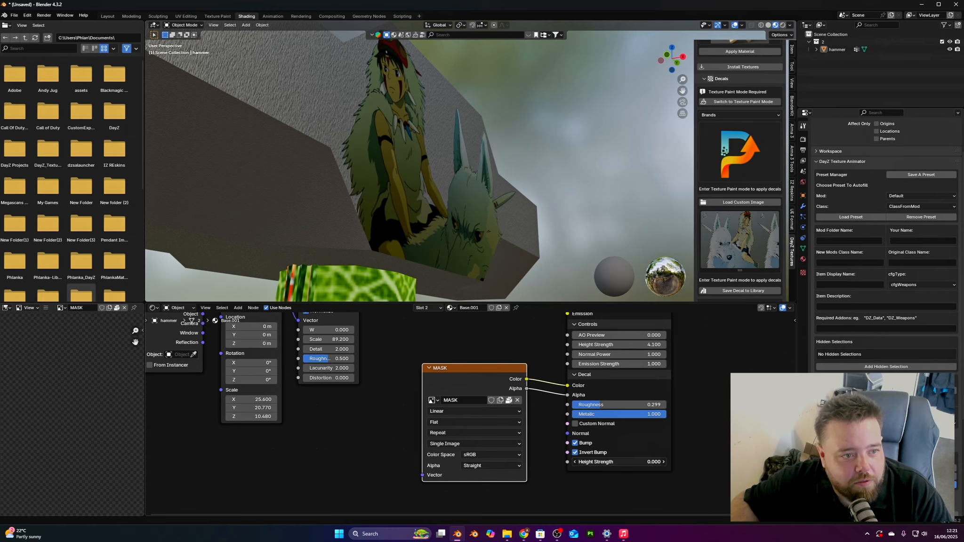
{"action": "middle_click_drag", "start_coordinate": [504, 207], "coordinate": [605, 203]}
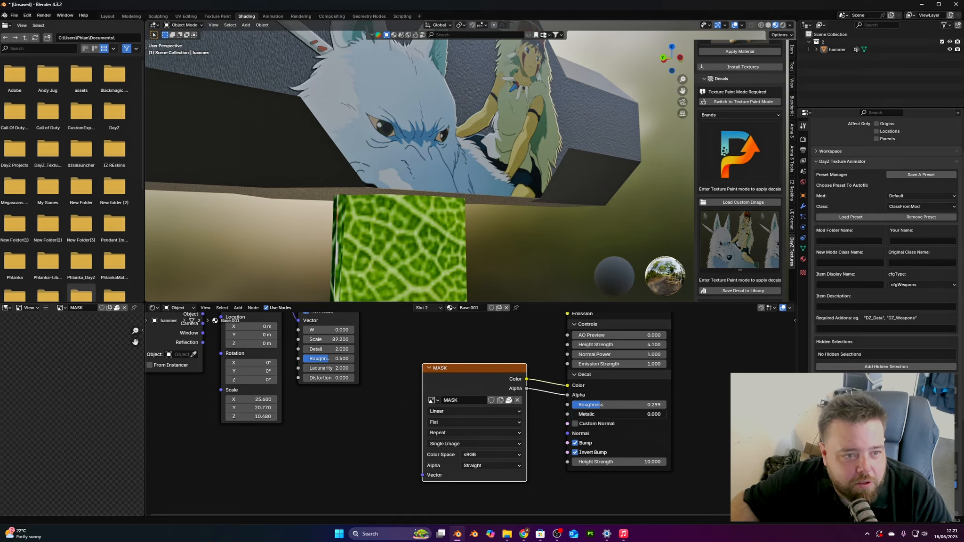
{"action": "mouse_move", "coordinate": [613, 404]}
{"action": "left_mouse_down"}
{"action": "mouse_move", "coordinate": [581, 405]}
{"action": "mouse_move", "coordinate": [586, 415]}
{"action": "mouse_move", "coordinate": [619, 416]}
{"action": "left_mouse_up"}
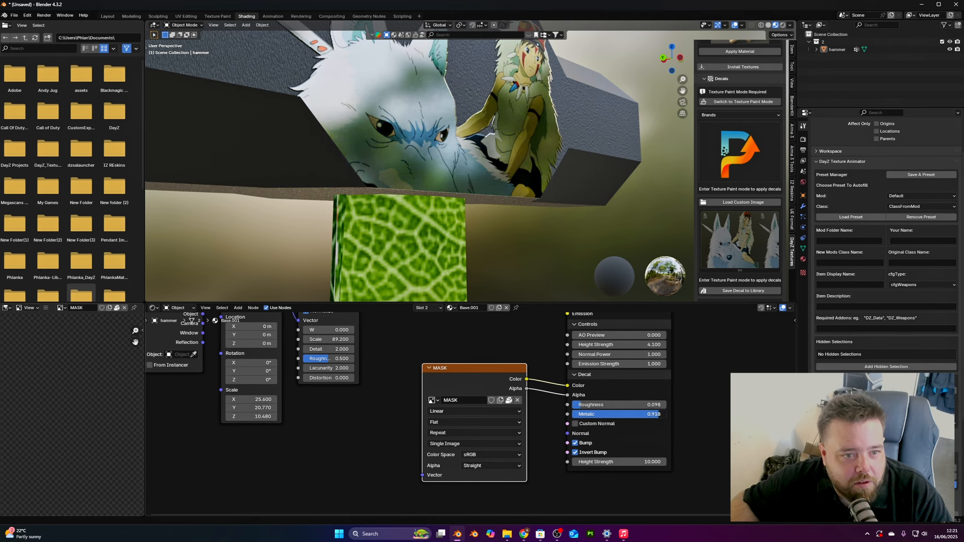
In Edit Mode, clear the selection and select the upper and lower bevelled faces on the wolf's horn end of the head
{"action": "scroll", "coordinate": [564, 179], "scroll_direction": "down", "scroll_amount": 6}
{"action": "middle_click_drag", "start_coordinate": [564, 179], "coordinate": [514, 157]}
{"action": "middle_click_drag", "start_coordinate": [596, 151], "coordinate": [601, 157]}
{"action": "scroll", "coordinate": [408, 194], "scroll_direction": "up", "scroll_amount": 3}
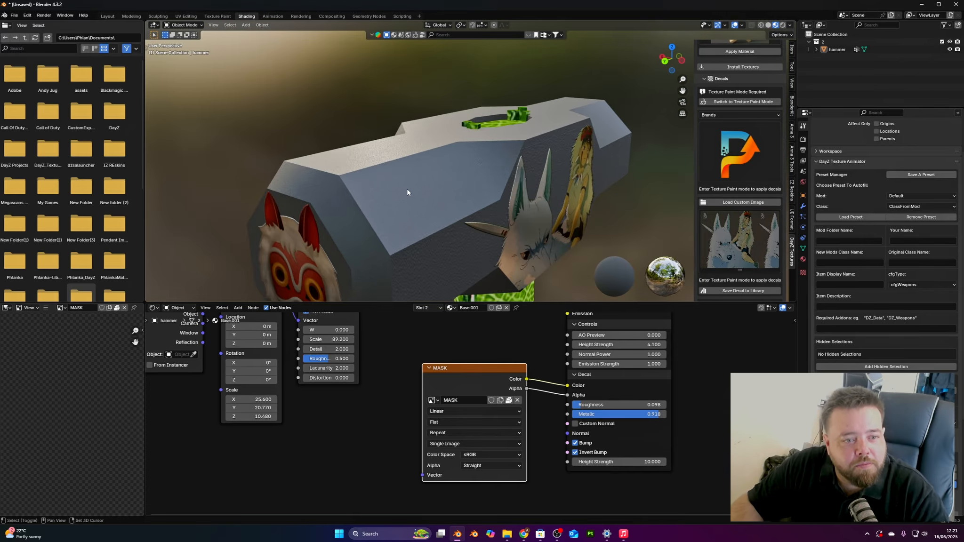
{"action": "left_click_drag", "start_coordinate": [508, 144], "coordinate": [479, 167]}
{"action": "key", "text": "Tab"}
{"action": "key", "text": "alt+a"}
{"action": "left_click", "coordinate": [418, 167]}
{"action": "middle_click_drag", "start_coordinate": [418, 167], "coordinate": [379, 235]}
{"action": "middle_click_drag", "start_coordinate": [277, 199], "coordinate": [379, 162]}
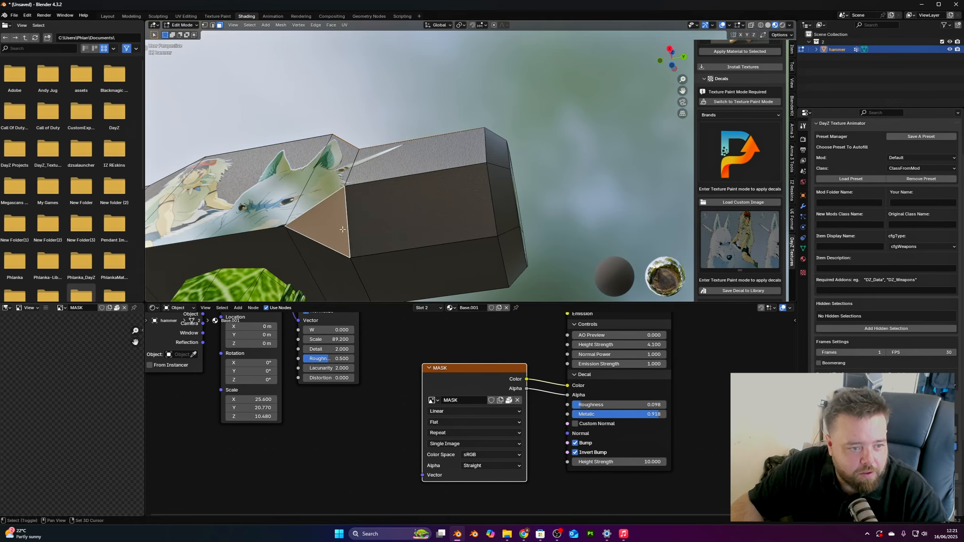
{"action": "left_click", "coordinate": [452, 193], "text": "shift"}
{"action": "middle_click_drag", "start_coordinate": [451, 194], "coordinate": [420, 248]}
{"action": "left_click", "coordinate": [432, 188], "text": "shift"}
{"action": "left_click", "coordinate": [414, 233], "text": "shift"}
{"action": "left_click", "coordinate": [427, 284], "text": "shift"}
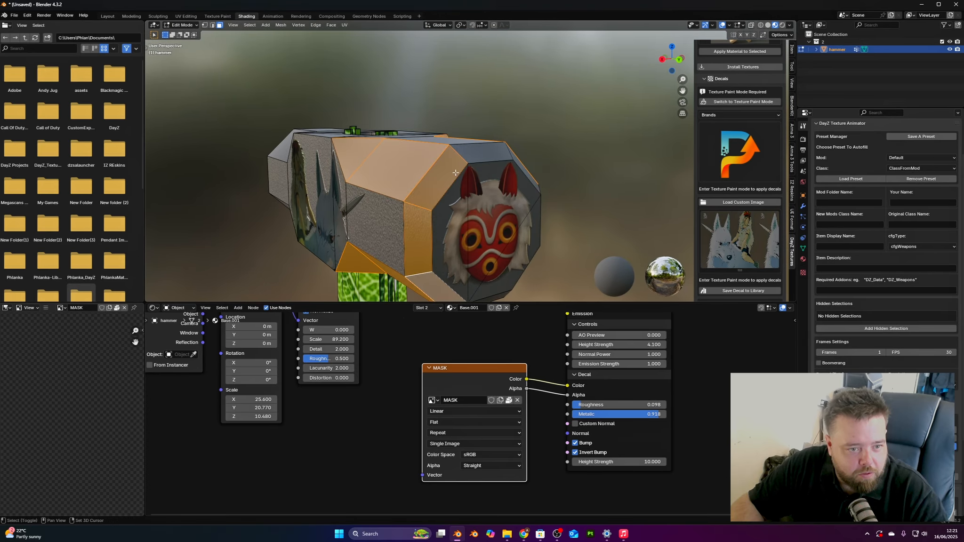
Add the bevelled faces around the mask decal and along the girl's end of the hammer head to the selection
{"action": "left_click", "coordinate": [512, 154], "text": "shift"}
{"action": "middle_click_drag", "start_coordinate": [518, 164], "coordinate": [543, 195]}
{"action": "left_click", "coordinate": [499, 199], "text": "shift"}
{"action": "left_click", "coordinate": [525, 189], "text": "shift"}
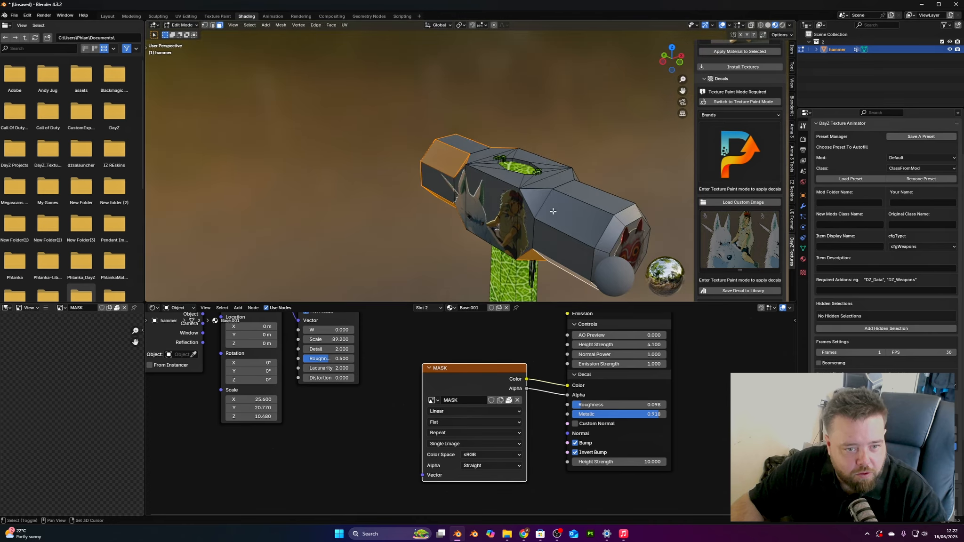
{"action": "left_click", "coordinate": [553, 212], "text": "shift"}
{"action": "left_click", "coordinate": [604, 233], "text": "shift"}
{"action": "middle_click_drag", "start_coordinate": [604, 233], "coordinate": [553, 200]}
{"action": "left_click", "coordinate": [539, 198], "text": "shift"}
{"action": "left_click", "coordinate": [546, 229], "text": "shift"}
Add the remaining upper and lower bevelled faces on the opposite side of the hammer head to the selection
{"action": "middle_click_drag", "start_coordinate": [607, 241], "coordinate": [555, 230]}
{"action": "left_click", "coordinate": [422, 212], "text": "shift"}
{"action": "left_click", "coordinate": [432, 176], "text": "shift"}
{"action": "left_click", "coordinate": [420, 147], "text": "shift"}
{"action": "left_click", "coordinate": [450, 151], "text": "shift"}
{"action": "left_click", "coordinate": [475, 148], "text": "shift"}
{"action": "left_click", "coordinate": [453, 213], "text": "shift"}
{"action": "left_click", "coordinate": [486, 225], "text": "shift"}
{"action": "middle_click_drag", "start_coordinate": [486, 224], "coordinate": [466, 217]}
{"action": "left_click_drag", "start_coordinate": [476, 368], "coordinate": [477, 369]}
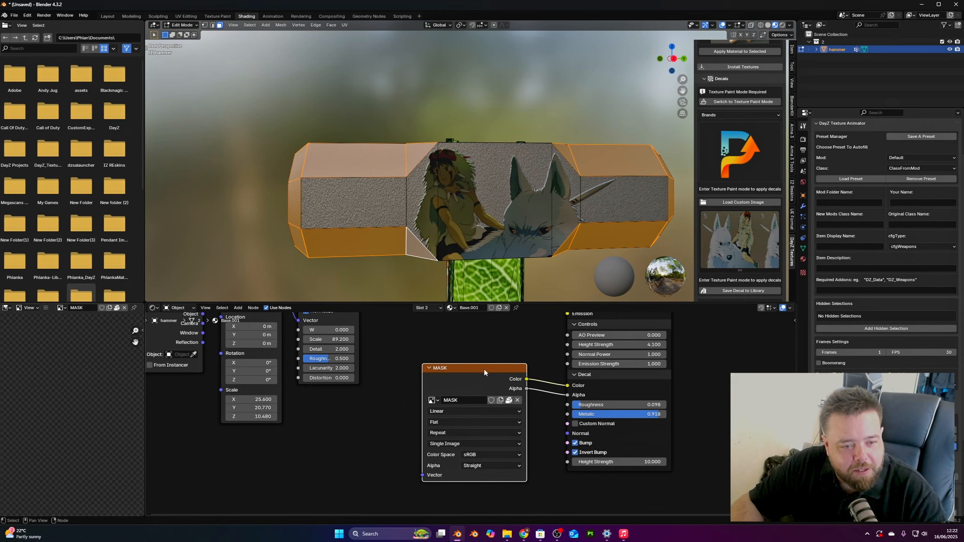
Return to Texture Paint mode and set the brush colour to black
{"action": "left_click", "coordinate": [183, 25]}
{"action": "left_click", "coordinate": [187, 75]}
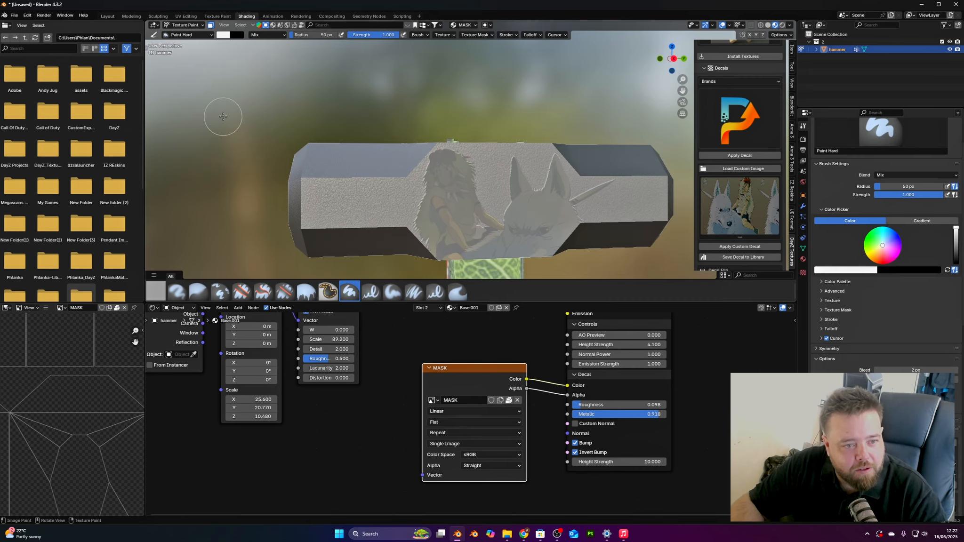
{"action": "left_click", "coordinate": [223, 35]}
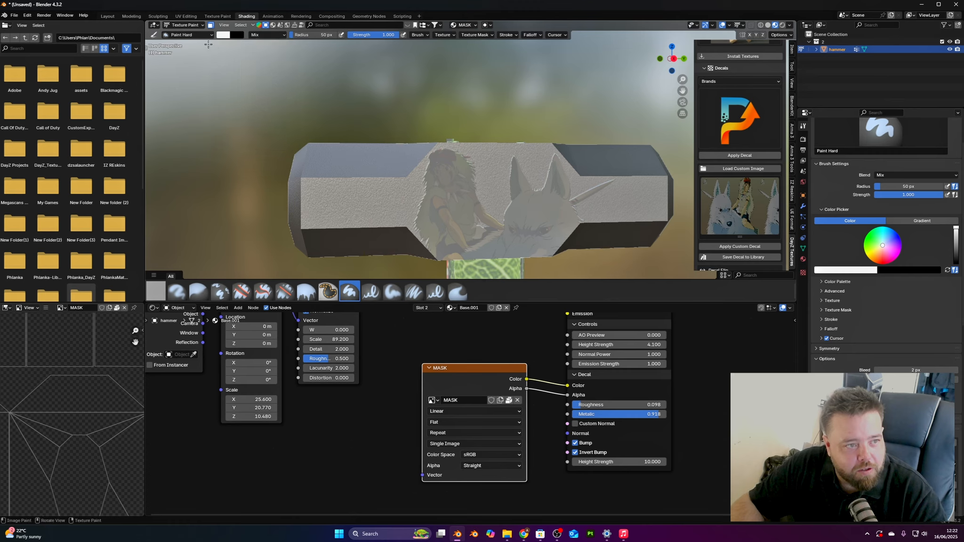
{"action": "left_click", "coordinate": [223, 36]}
{"action": "left_click_drag", "start_coordinate": [284, 59], "coordinate": [285, 101]}
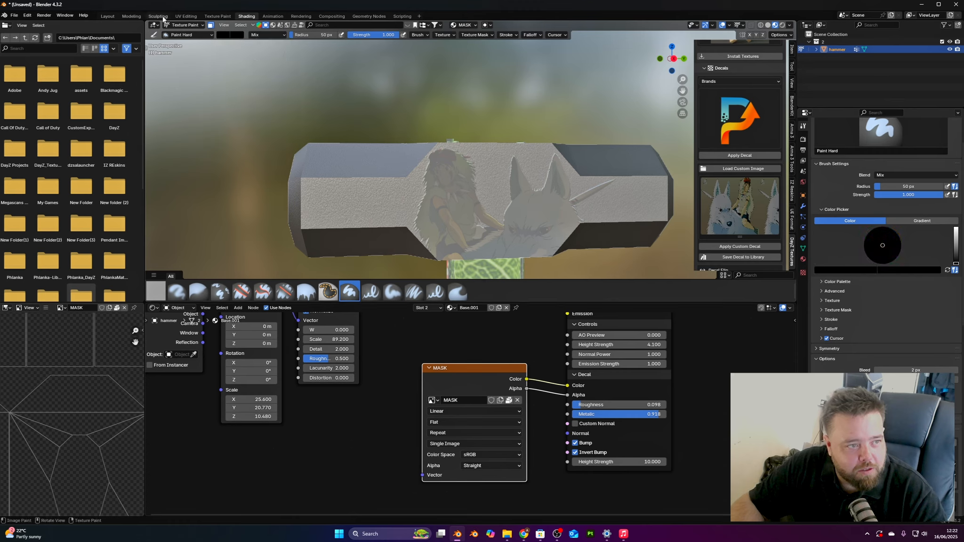
Choose the Fill tool and fill the selected bevelled faces of the hammer head with black
{"action": "left_click", "coordinate": [177, 34]}
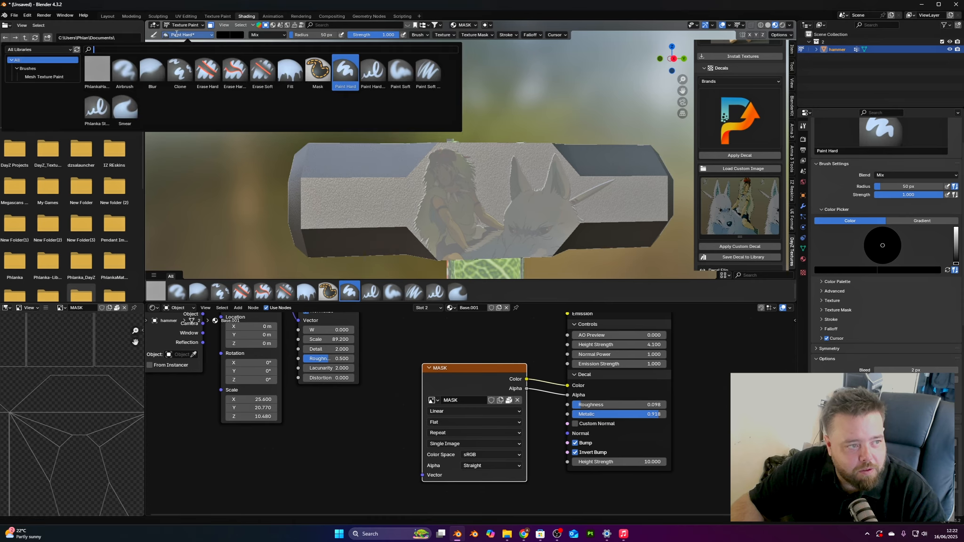
{"action": "left_click", "coordinate": [182, 25]}
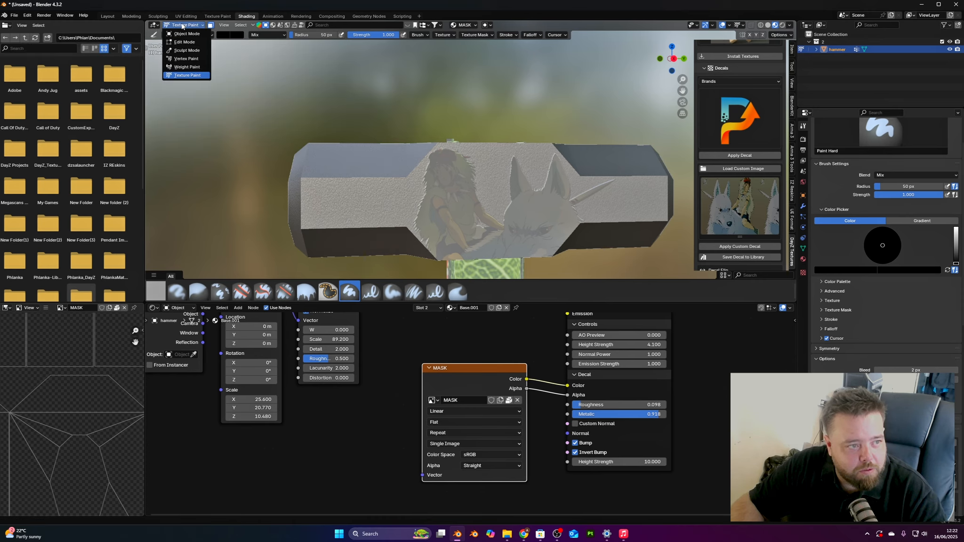
{"action": "left_click", "coordinate": [184, 35]}
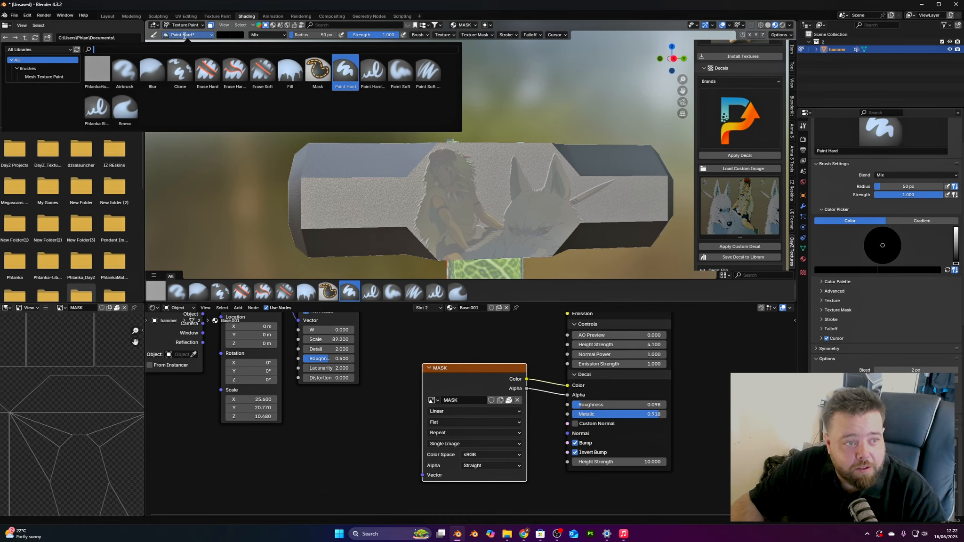
{"action": "left_click", "coordinate": [184, 35]}
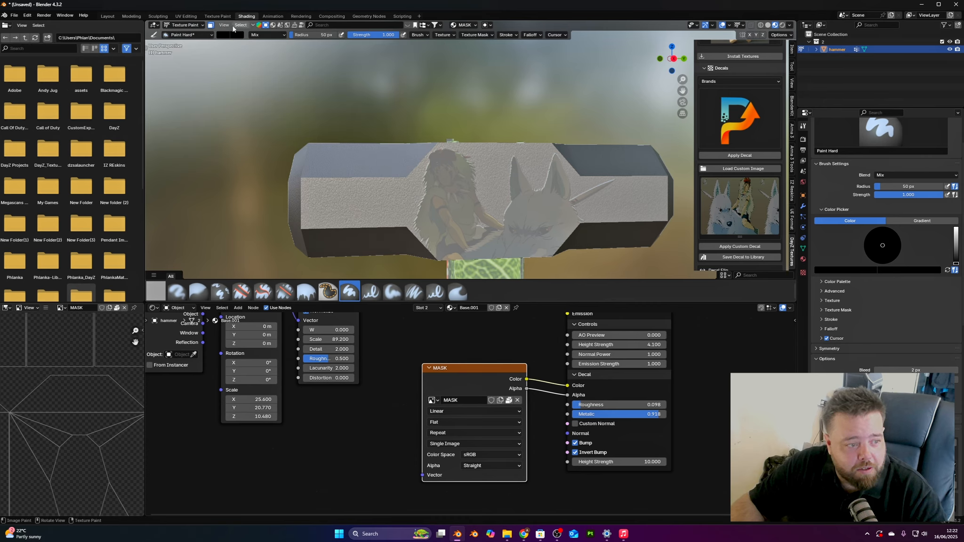
{"action": "left_click", "coordinate": [146, 48]}
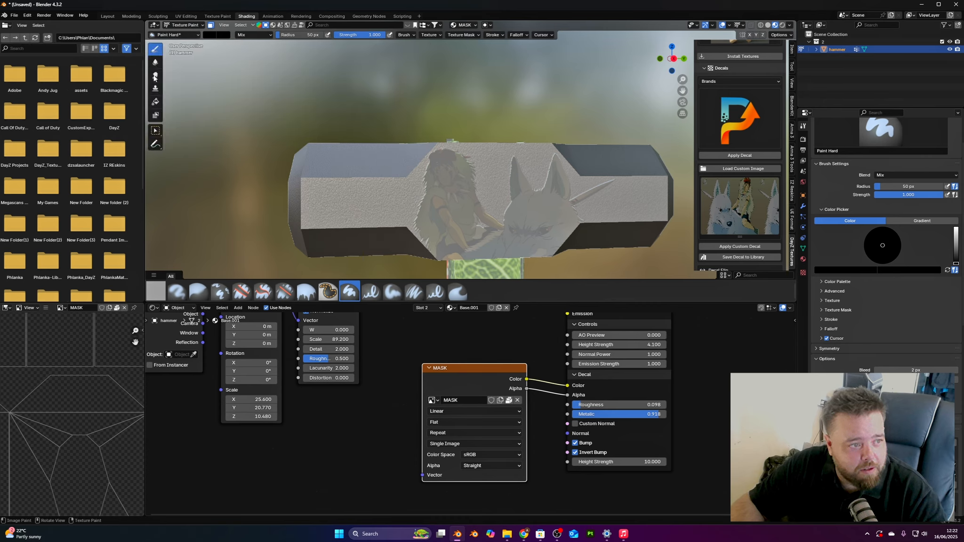
{"action": "left_click", "coordinate": [155, 102]}
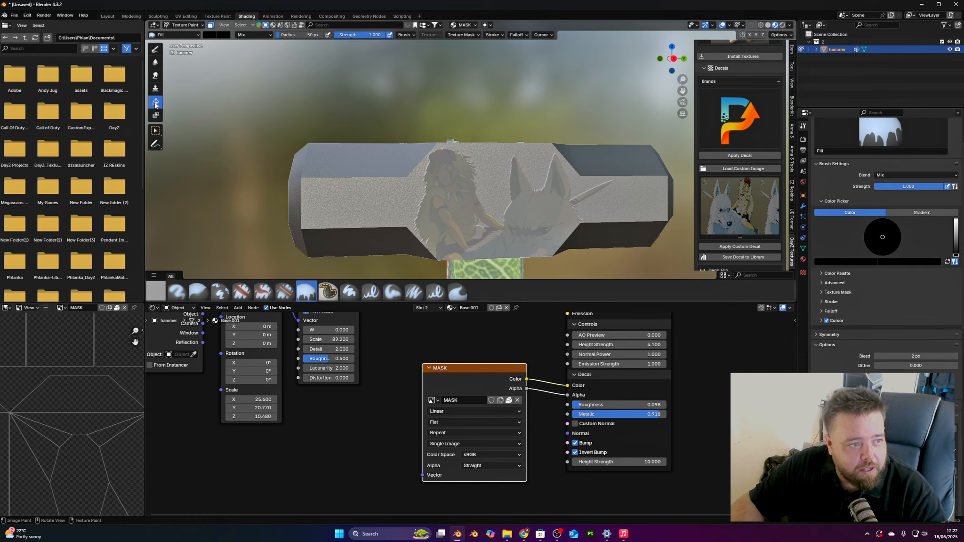
{"action": "left_click", "coordinate": [363, 157]}
Switch to Object Mode, inspect the filled hammer head from several sides and select the hammer
{"action": "scroll", "coordinate": [315, 218], "scroll_direction": "down", "scroll_amount": 2}
{"action": "mouse_move", "coordinate": [315, 217]}
{"action": "middle_mouse_down"}
{"action": "mouse_move", "coordinate": [501, 212]}
{"action": "mouse_move", "coordinate": [505, 224]}
{"action": "middle_mouse_up"}
{"action": "key", "text": "Tab"}
{"action": "left_click", "coordinate": [184, 25]}
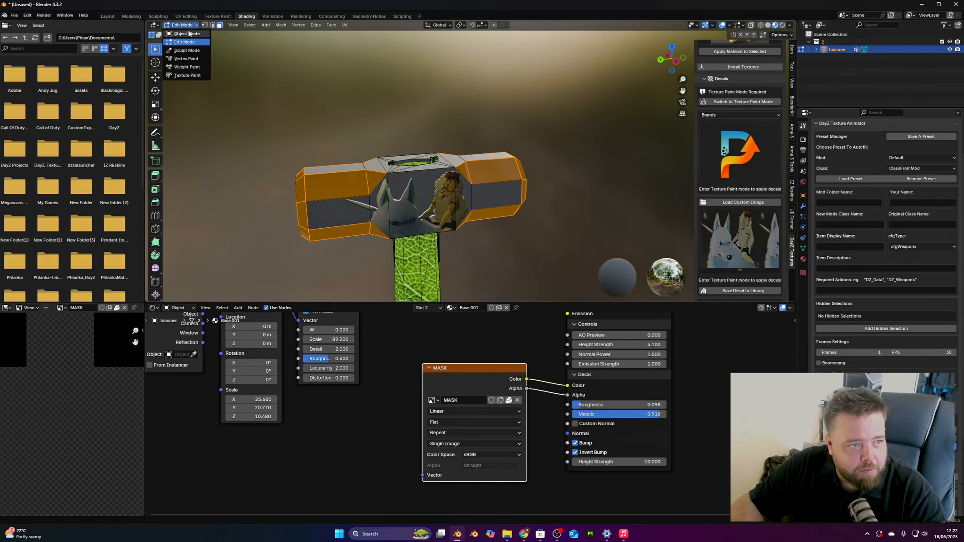
{"action": "left_click", "coordinate": [185, 34]}
{"action": "left_click", "coordinate": [241, 103]}
{"action": "scroll", "coordinate": [241, 122], "scroll_direction": "down", "scroll_amount": 4}
{"action": "middle_click_drag", "start_coordinate": [241, 122], "coordinate": [605, 123]}
{"action": "middle_click_drag", "start_coordinate": [355, 184], "coordinate": [522, 116]}
{"action": "scroll", "coordinate": [393, 190], "scroll_direction": "up", "scroll_amount": 6}
{"action": "scroll", "coordinate": [302, 156], "scroll_direction": "down", "scroll_amount": 3}
{"action": "middle_click_drag", "start_coordinate": [522, 115], "coordinate": [506, 214], "text": "shift"}
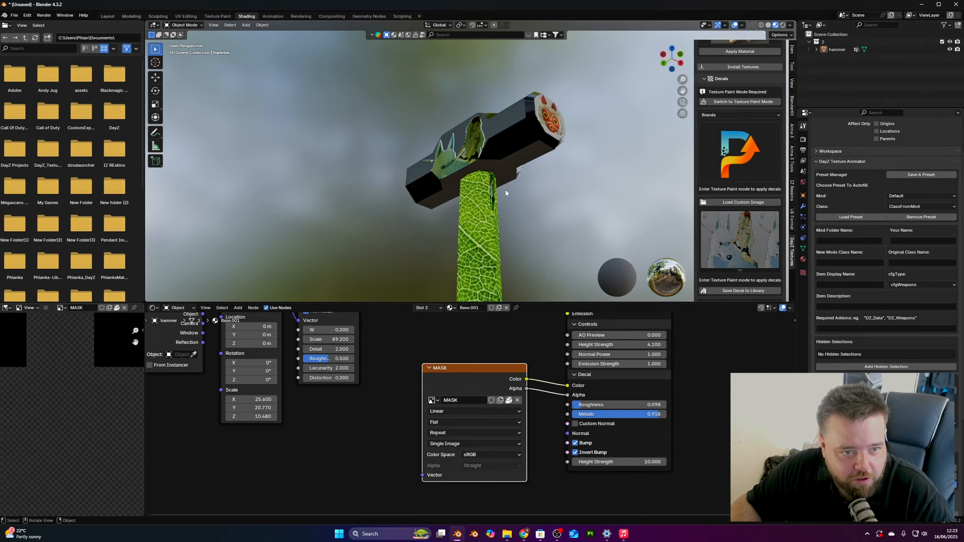
{"action": "left_click", "coordinate": [500, 171]}
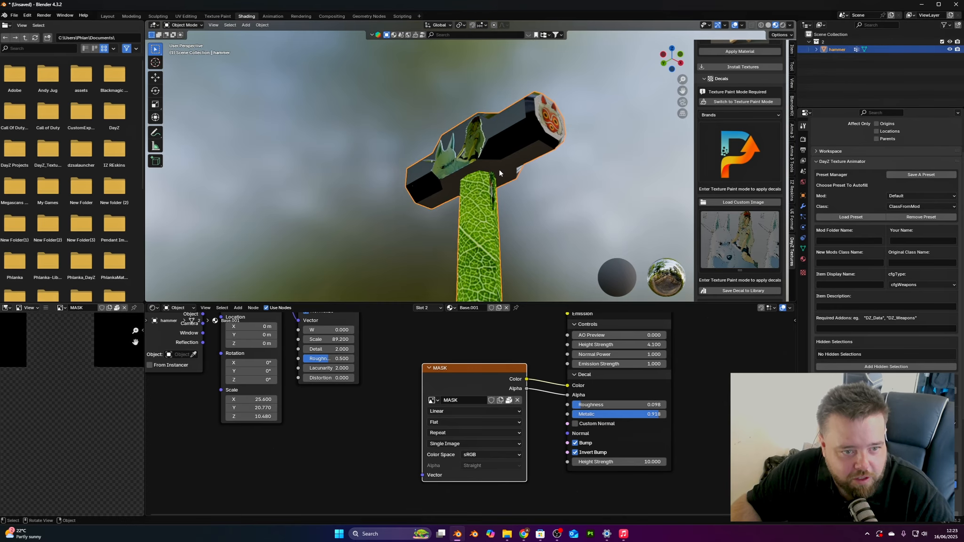
{"action": "left_click", "coordinate": [46, 310]}
{"action": "mouse_move", "coordinate": [78, 324]}
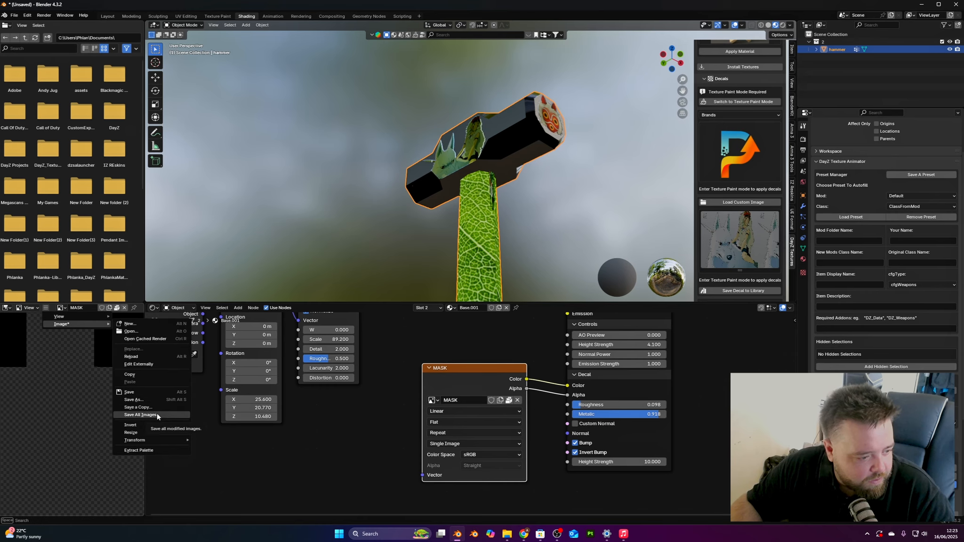
{"action": "left_click", "coordinate": [134, 400]}
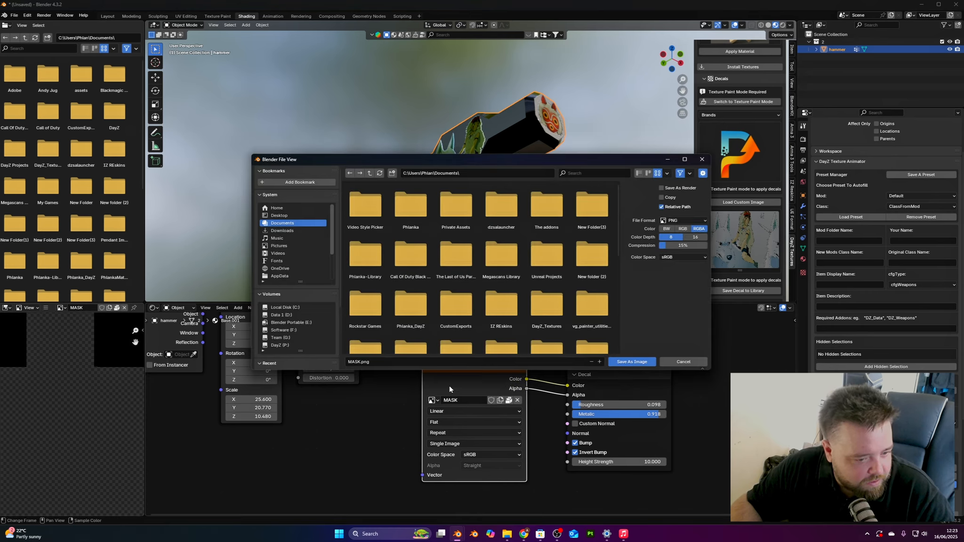
{"action": "left_click", "coordinate": [672, 364]}
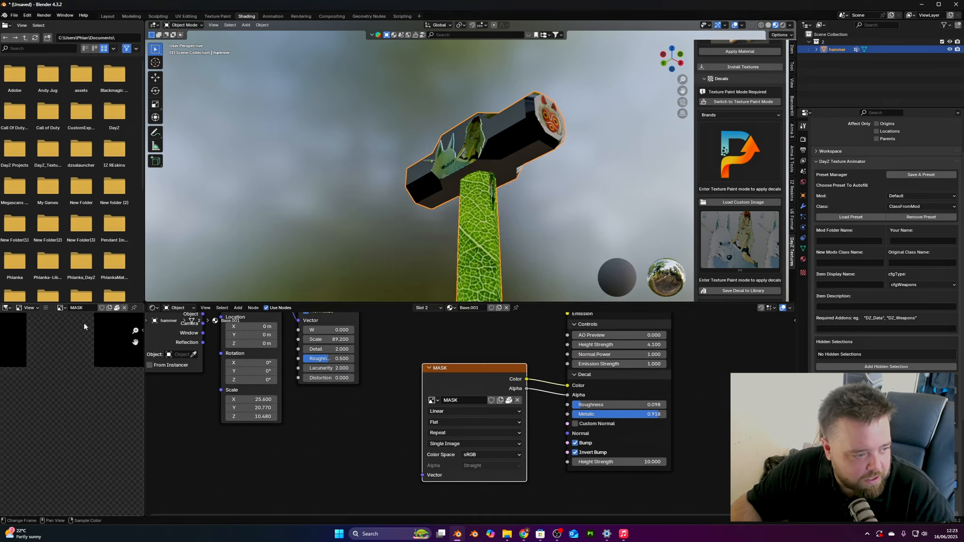
Save all modified images to keep the filled MASK texture
{"action": "left_click", "coordinate": [46, 309]}
{"action": "mouse_move", "coordinate": [62, 325]}
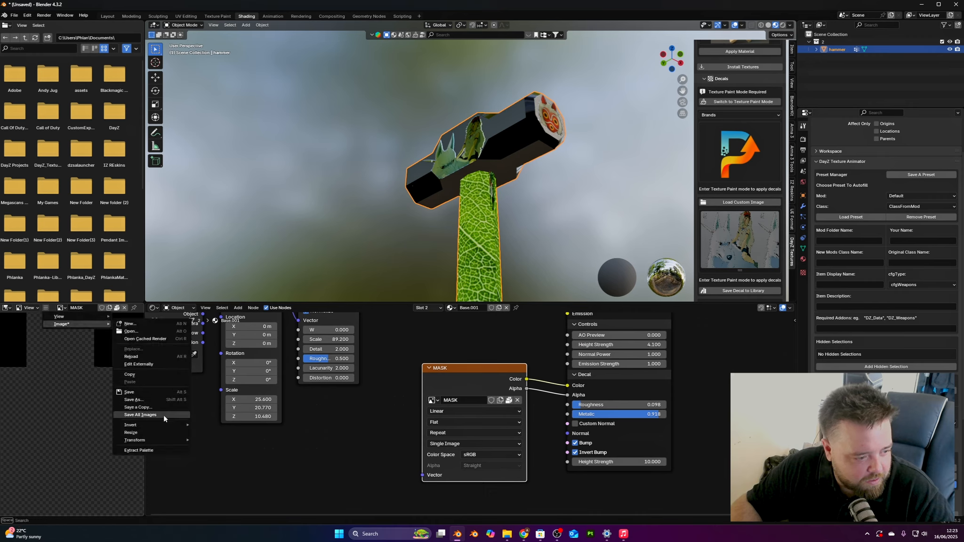
{"action": "left_click", "coordinate": [165, 416]}
{"action": "scroll", "coordinate": [431, 387], "scroll_direction": "down", "scroll_amount": 3}
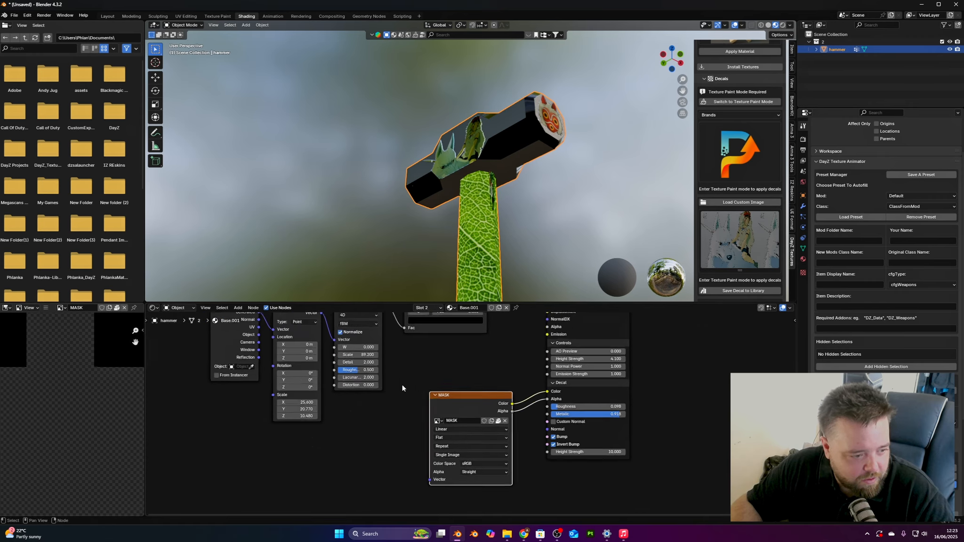
{"action": "middle_click_drag", "start_coordinate": [474, 407], "coordinate": [477, 375]}
{"action": "scroll", "coordinate": [443, 395], "scroll_direction": "up", "scroll_amount": 5}
{"action": "key", "text": "shift+a"}
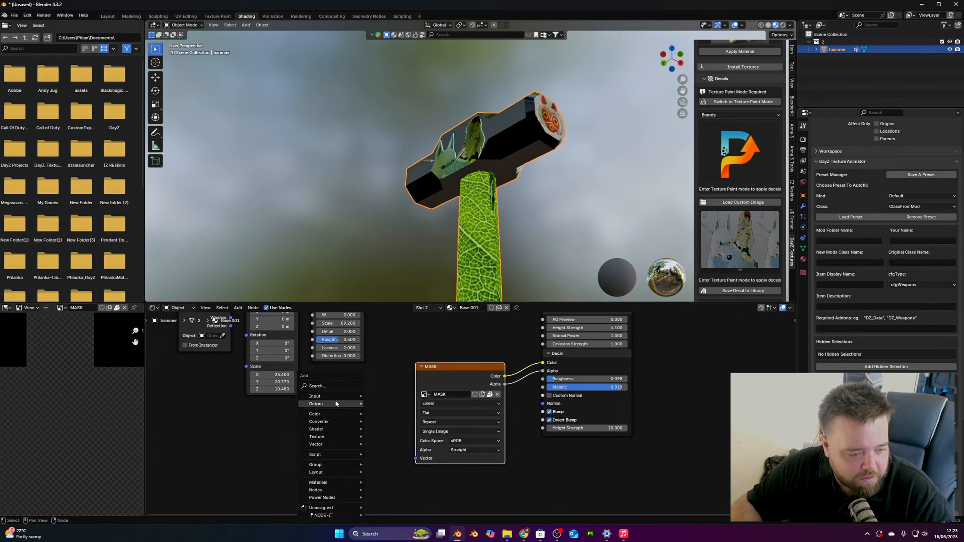
{"action": "left_click", "coordinate": [325, 385]}
{"action": "type", "text": "curve"}
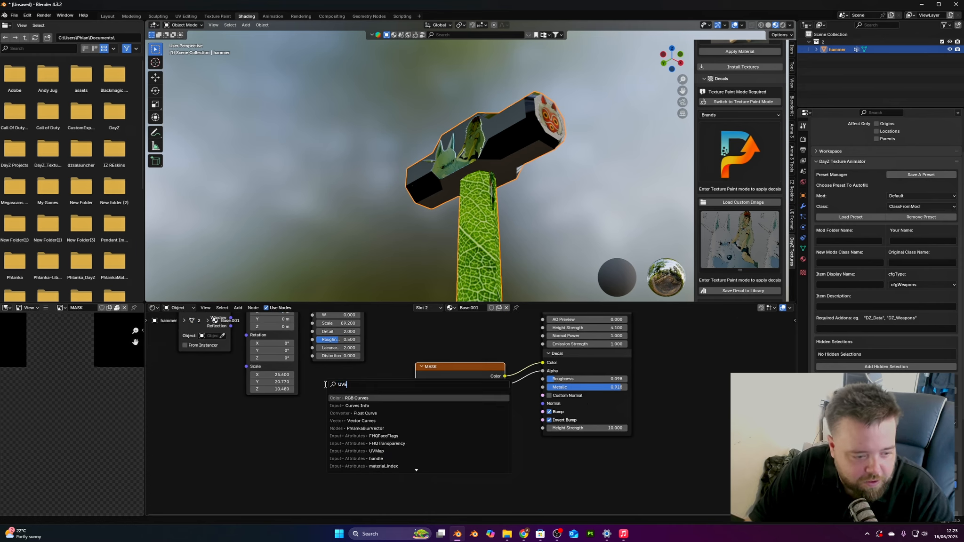
{"action": "key", "text": "Return"}
{"action": "right_click", "coordinate": [325, 385]}
Add a UV Map node set to UVMap and connect its UV output to the MASK image node's Vector input
{"action": "key", "text": "shift+a"}
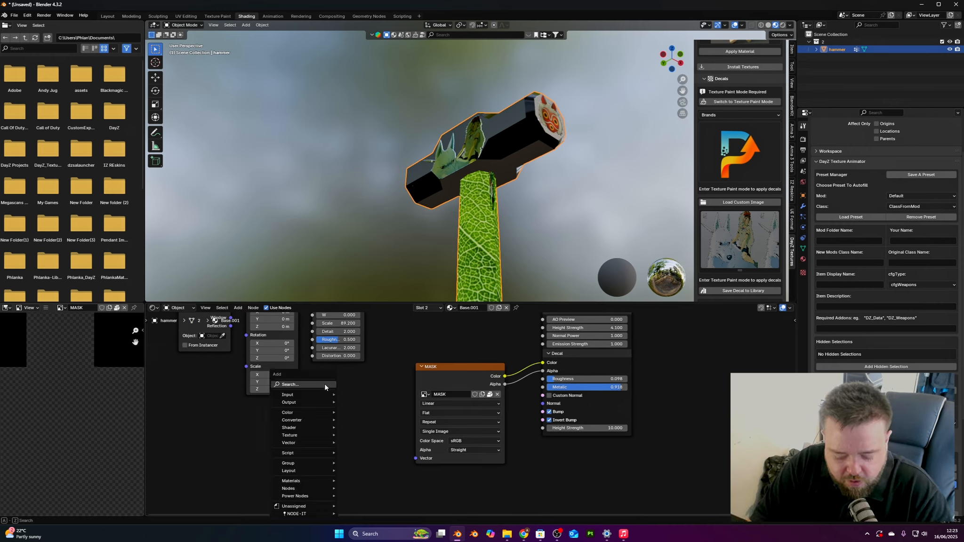
{"action": "type", "text": "UV"}
{"action": "key", "text": "Return"}
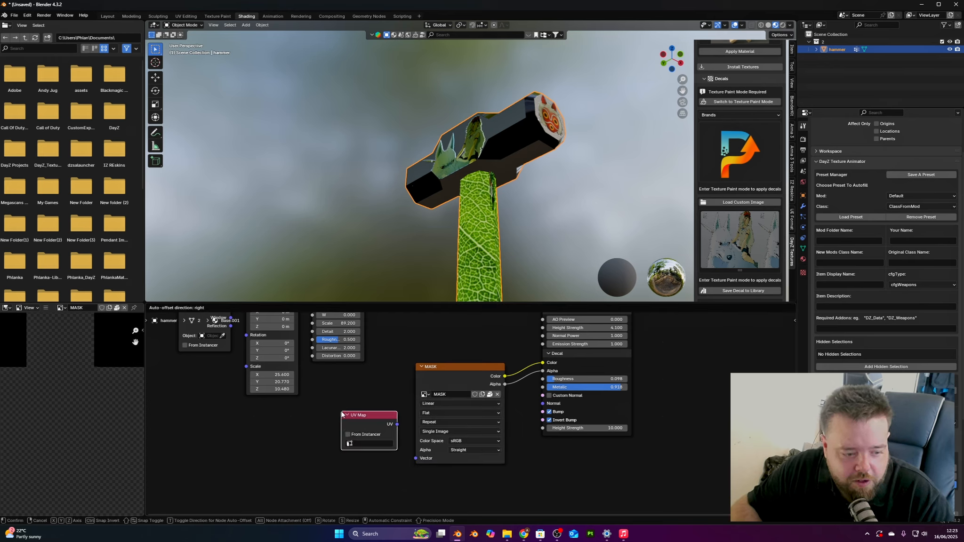
{"action": "left_click", "coordinate": [361, 431]}
{"action": "left_click", "coordinate": [365, 443]}
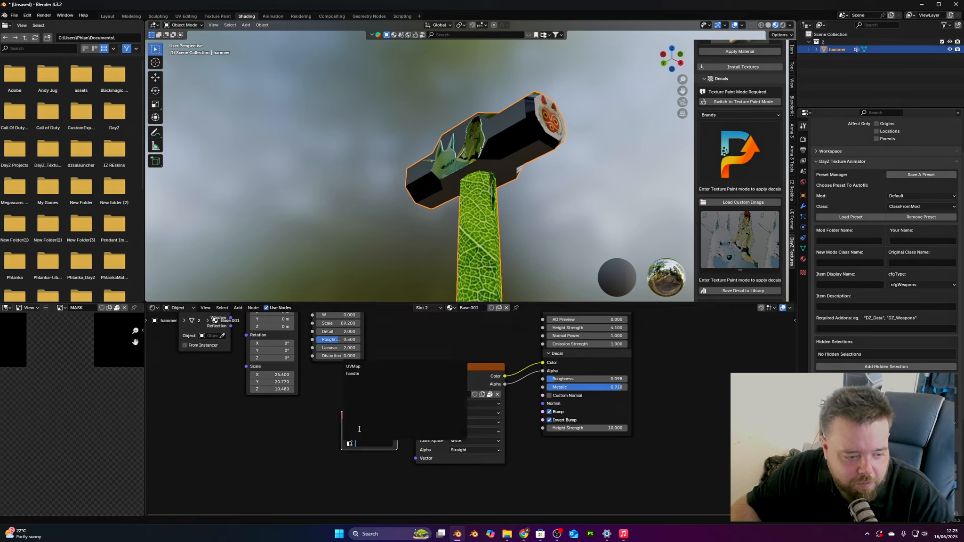
{"action": "left_click", "coordinate": [354, 366]}
{"action": "left_click_drag", "start_coordinate": [420, 460], "coordinate": [420, 461]}
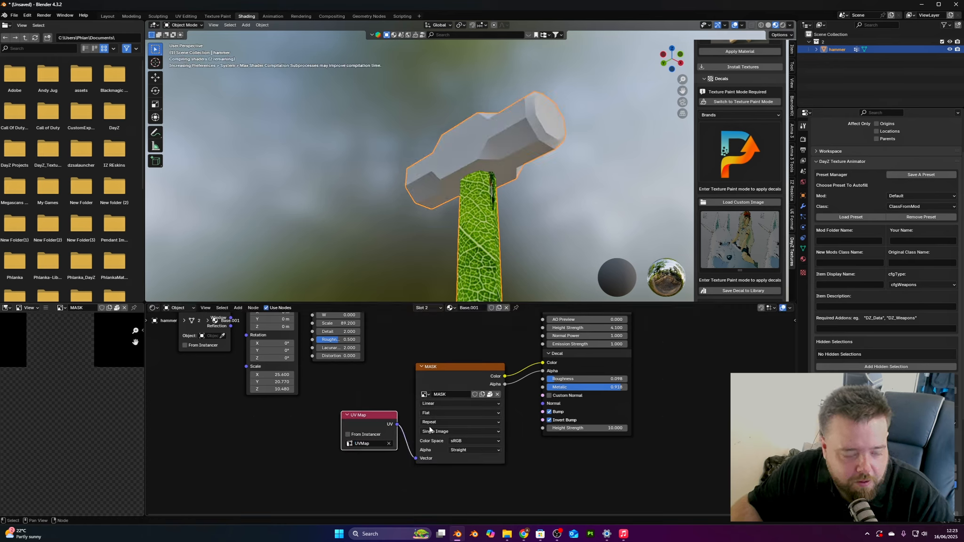
Inspect both decorated sides of the hammer head, switch to the Base material slot and preview its PhlankaMaterial V4 shader
{"action": "middle_click_drag", "start_coordinate": [440, 136], "coordinate": [476, 184]}
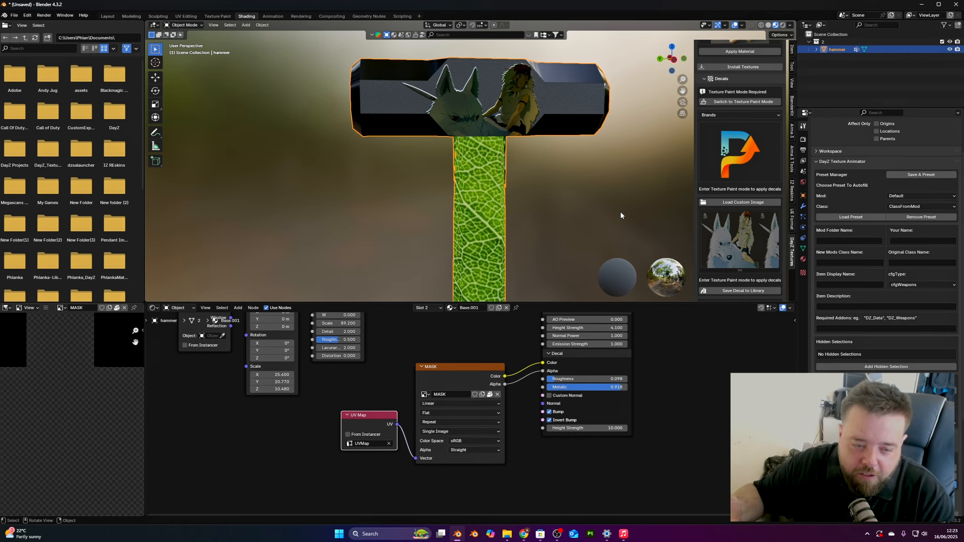
{"action": "middle_click_drag", "start_coordinate": [433, 178], "coordinate": [488, 186]}
{"action": "scroll", "coordinate": [579, 207], "scroll_direction": "up", "scroll_amount": 3}
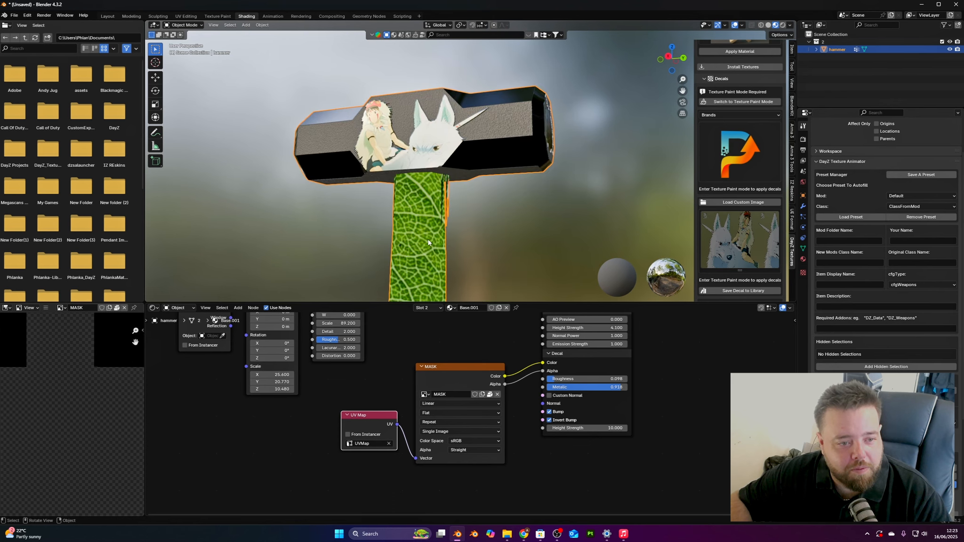
{"action": "left_click", "coordinate": [443, 308]}
{"action": "left_click", "coordinate": [434, 325]}
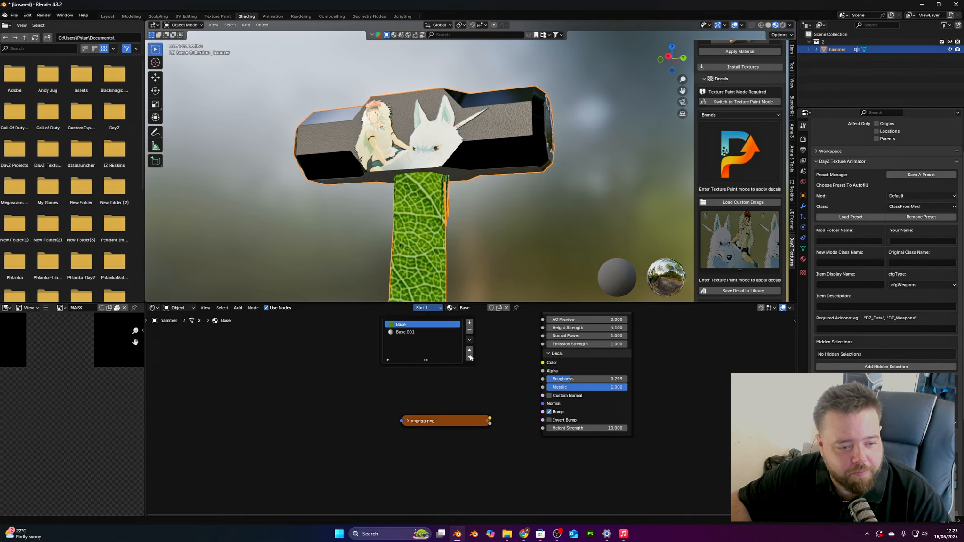
{"action": "middle_click_drag", "start_coordinate": [496, 376], "coordinate": [370, 516]}
{"action": "left_click", "coordinate": [494, 375], "text": "ctrl+shift"}
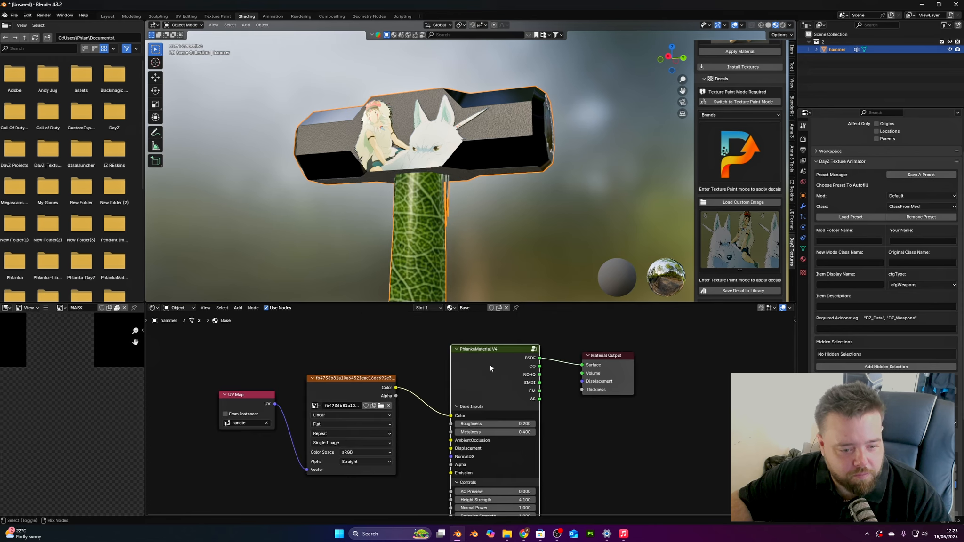
Set the handle material's roughness to 0.8 and metalness to 0, and connect the leaf image's Color output to Displacement
{"action": "scroll", "coordinate": [460, 264], "scroll_direction": "down", "scroll_amount": 2}
{"action": "scroll", "coordinate": [461, 242], "scroll_direction": "down", "scroll_amount": 1}
{"action": "scroll", "coordinate": [460, 242], "scroll_direction": "up", "scroll_amount": 6}
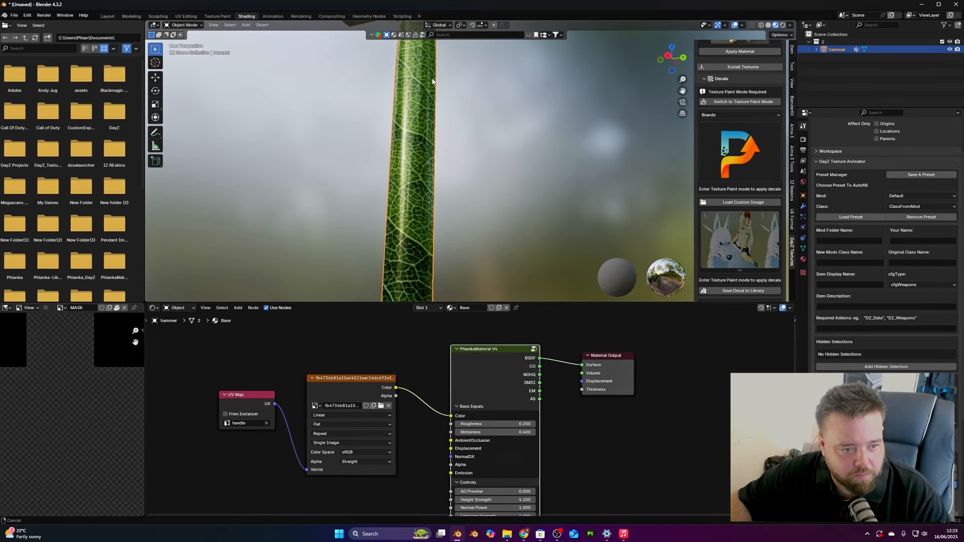
{"action": "mouse_move", "coordinate": [490, 424]}
{"action": "left_mouse_down"}
{"action": "mouse_move", "coordinate": [527, 424]}
{"action": "mouse_move", "coordinate": [473, 433]}
{"action": "left_mouse_up"}
{"action": "left_click_drag", "start_coordinate": [396, 387], "coordinate": [427, 432]}
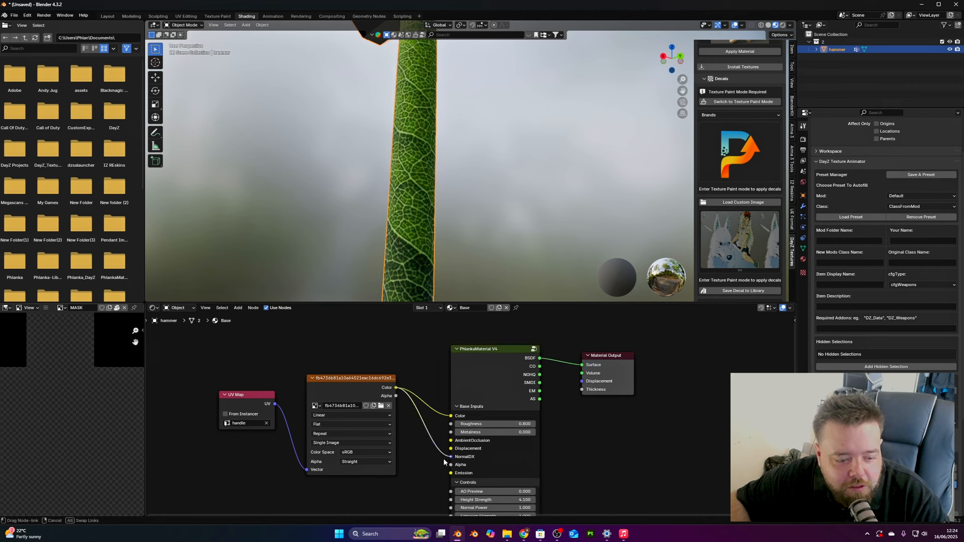
{"action": "left_click_drag", "start_coordinate": [449, 469], "coordinate": [451, 449]}
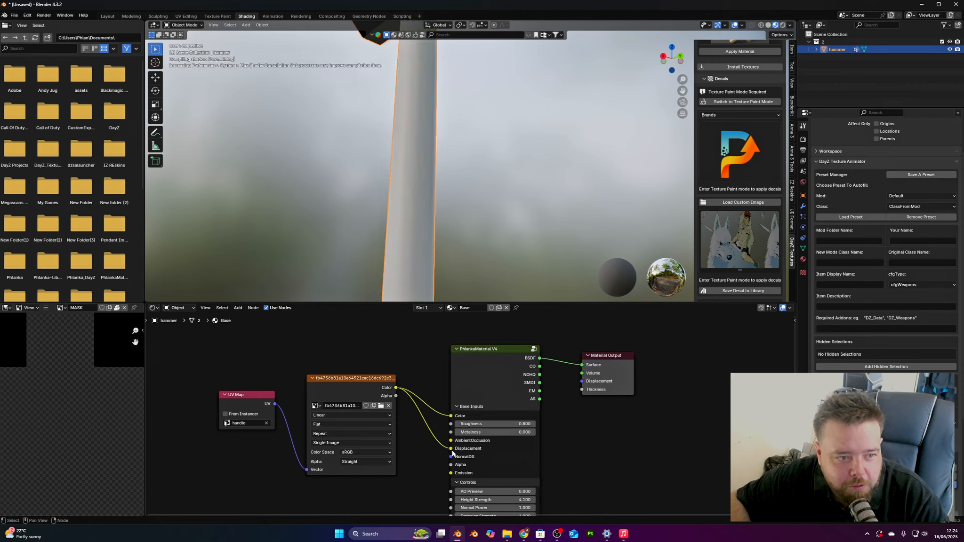
Set the handle material's Height Strength to 9.1, Normal Power to 0.8 and base Roughness to 0.4
{"action": "middle_click_drag", "start_coordinate": [517, 454], "coordinate": [523, 374]}
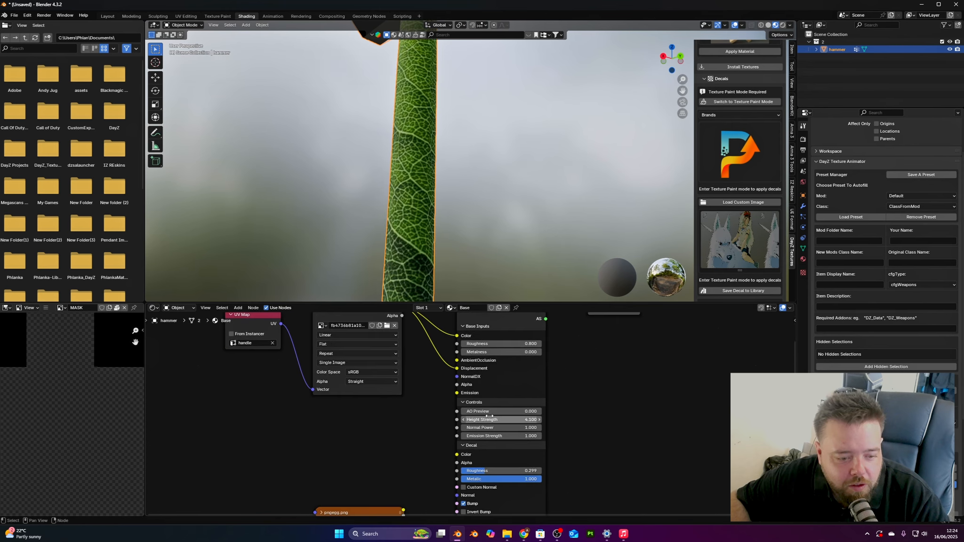
{"action": "mouse_move", "coordinate": [493, 419]}
{"action": "left_mouse_down"}
{"action": "mouse_move", "coordinate": [536, 420]}
{"action": "mouse_move", "coordinate": [495, 428]}
{"action": "left_mouse_up"}
{"action": "middle_click_drag", "start_coordinate": [375, 140], "coordinate": [520, 206]}
{"action": "scroll", "coordinate": [385, 172], "scroll_direction": "up", "scroll_amount": 5}
{"action": "left_click_drag", "start_coordinate": [491, 419], "coordinate": [518, 420]}
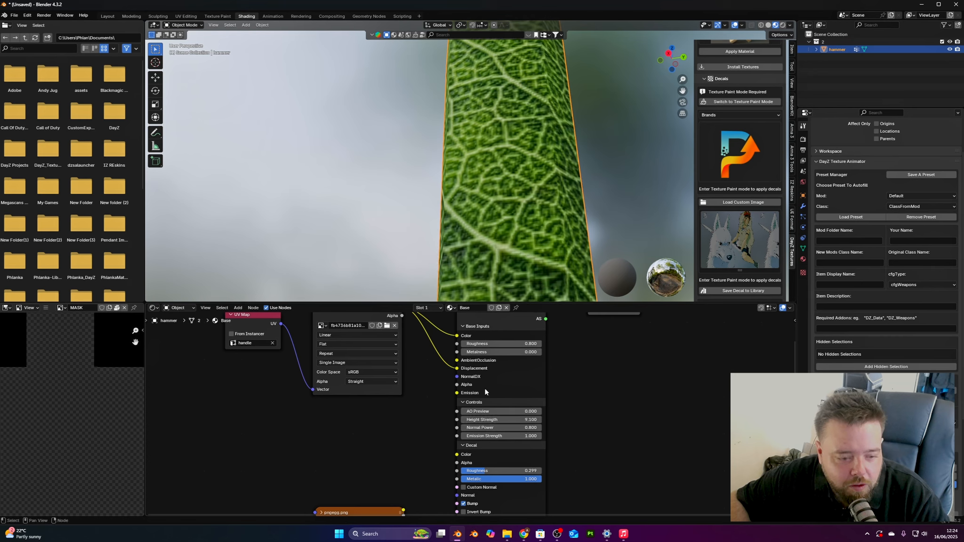
{"action": "mouse_move", "coordinate": [486, 345]}
{"action": "left_mouse_down"}
{"action": "mouse_move", "coordinate": [449, 344]}
{"action": "mouse_move", "coordinate": [490, 344]}
{"action": "left_mouse_up"}
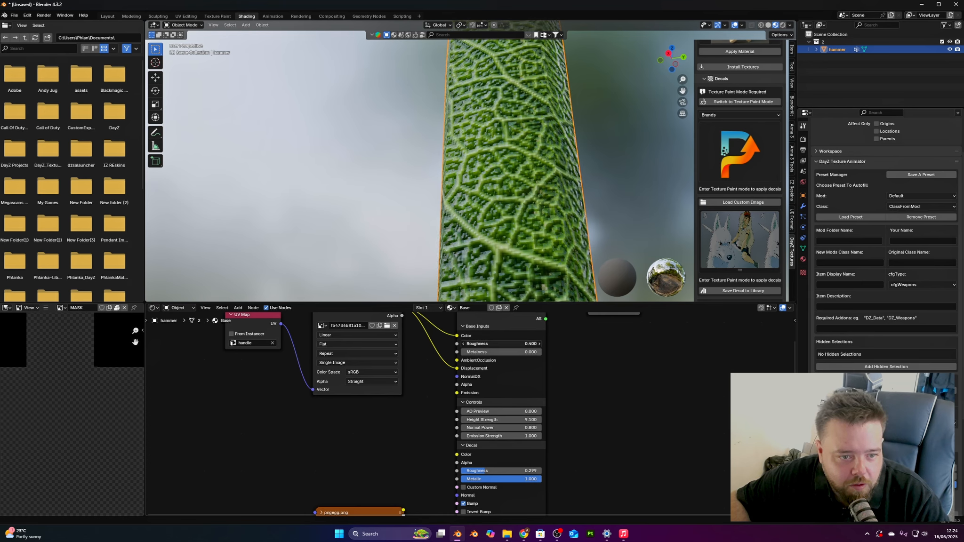
View the whole hammer head and pack all external resources into the blend file
{"action": "scroll", "coordinate": [550, 64], "scroll_direction": "down", "scroll_amount": 9}
{"action": "middle_click_drag", "start_coordinate": [533, 110], "coordinate": [513, 192]}
{"action": "middle_click_drag", "start_coordinate": [512, 192], "coordinate": [410, 171], "text": "shift"}
{"action": "left_click", "coordinate": [13, 15]}
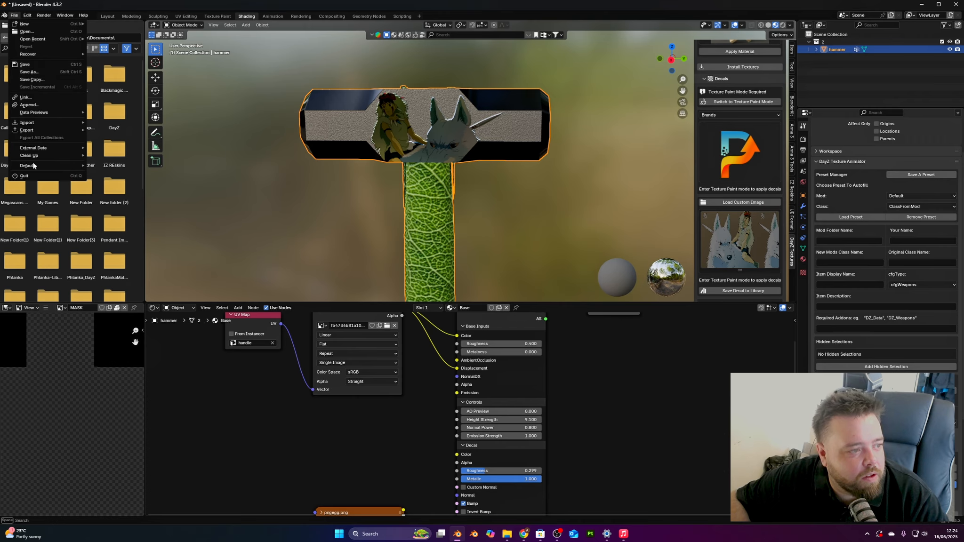
{"action": "mouse_move", "coordinate": [42, 149]}
{"action": "left_click", "coordinate": [118, 159]}
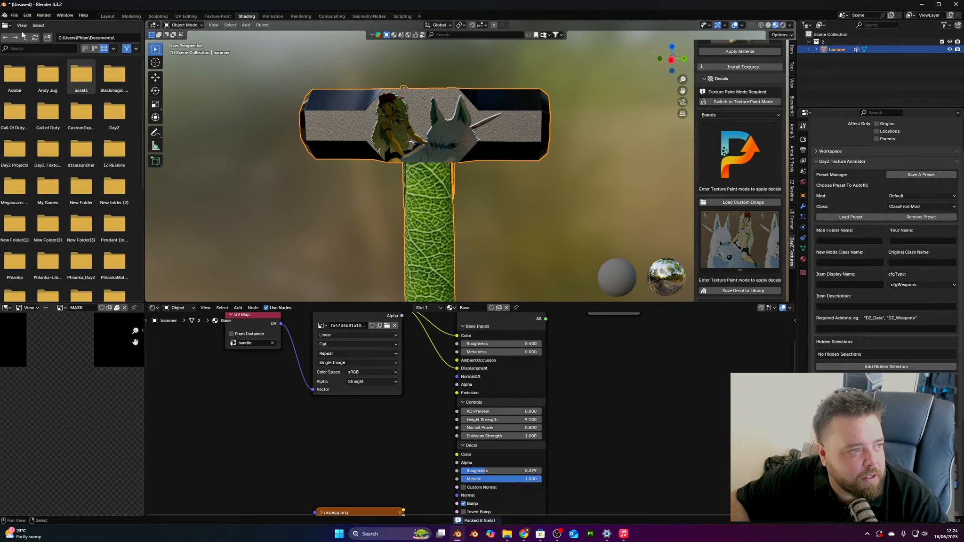
Save the project as episode 4.blend in P:\randomreskinprojects
{"action": "left_click", "coordinate": [13, 16]}
{"action": "left_click", "coordinate": [48, 72]}
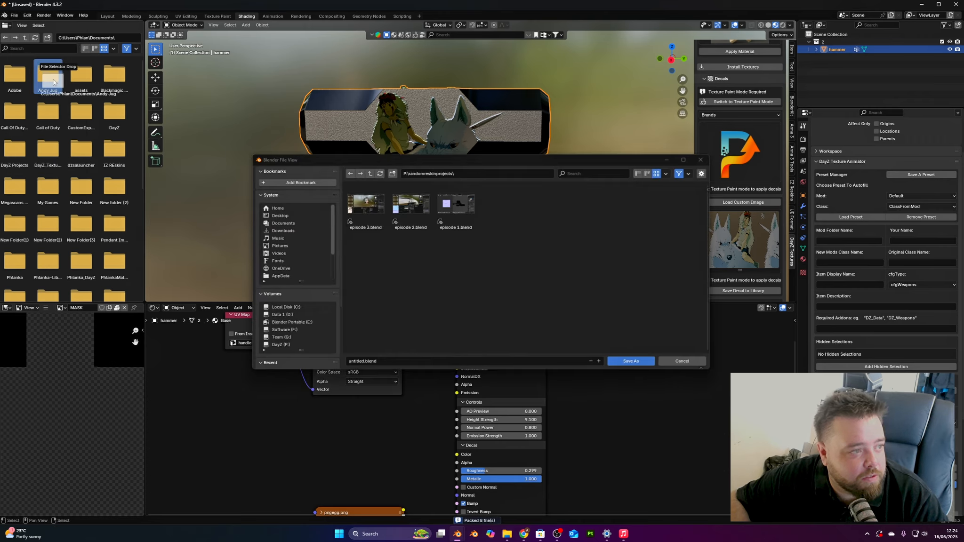
{"action": "left_click_drag", "start_coordinate": [118, 92], "coordinate": [57, 52]}
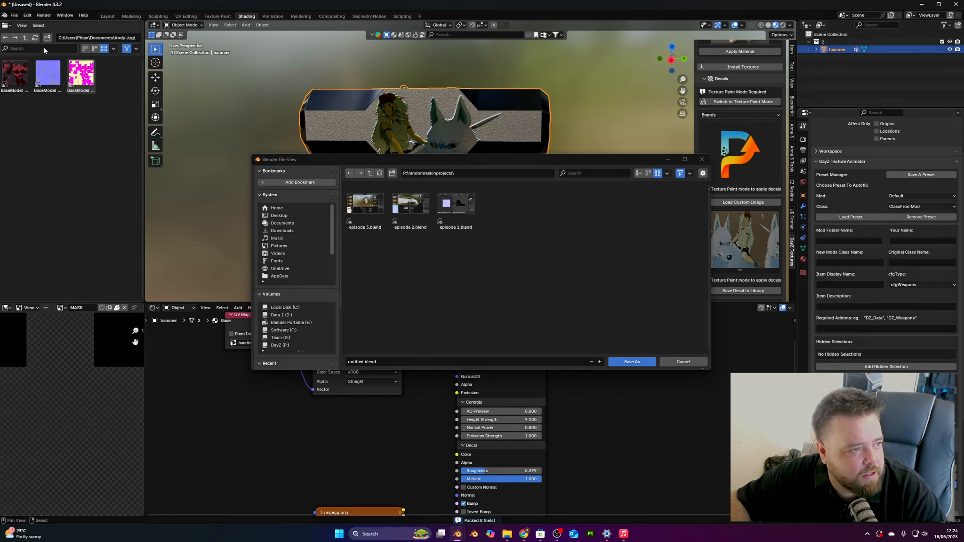
{"action": "left_click", "coordinate": [24, 37]}
{"action": "left_click", "coordinate": [365, 204]}
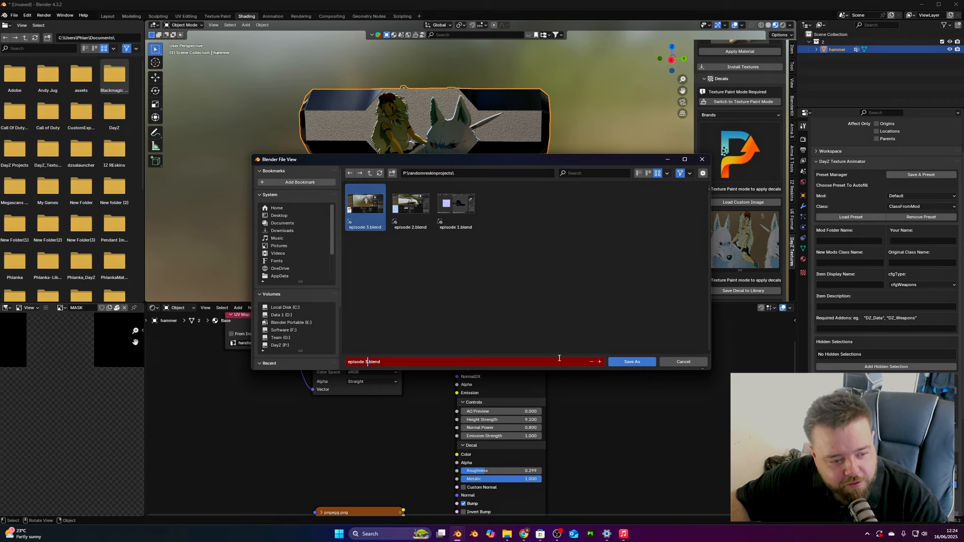
{"action": "key", "text": "BackSpace"}
{"action": "type", "text": "4"}
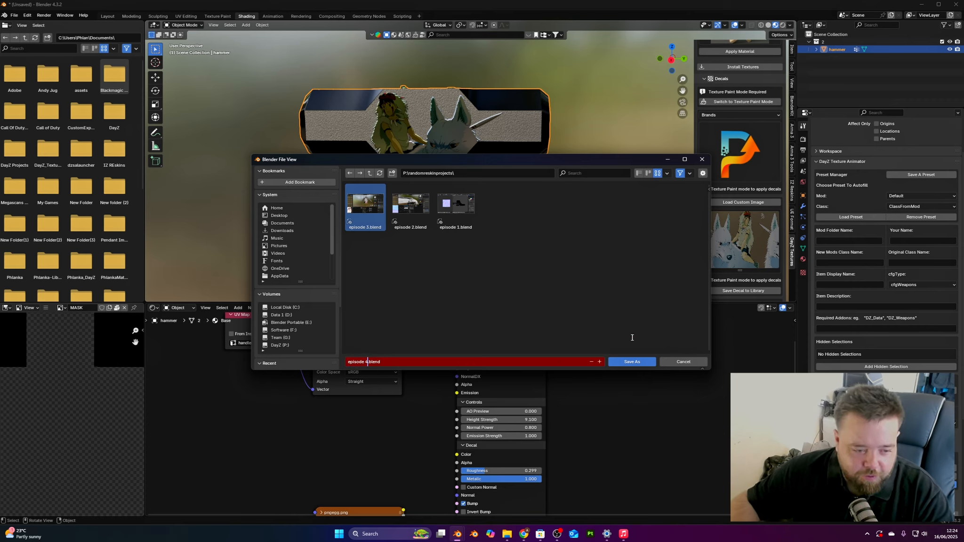
{"action": "key", "text": "Return"}
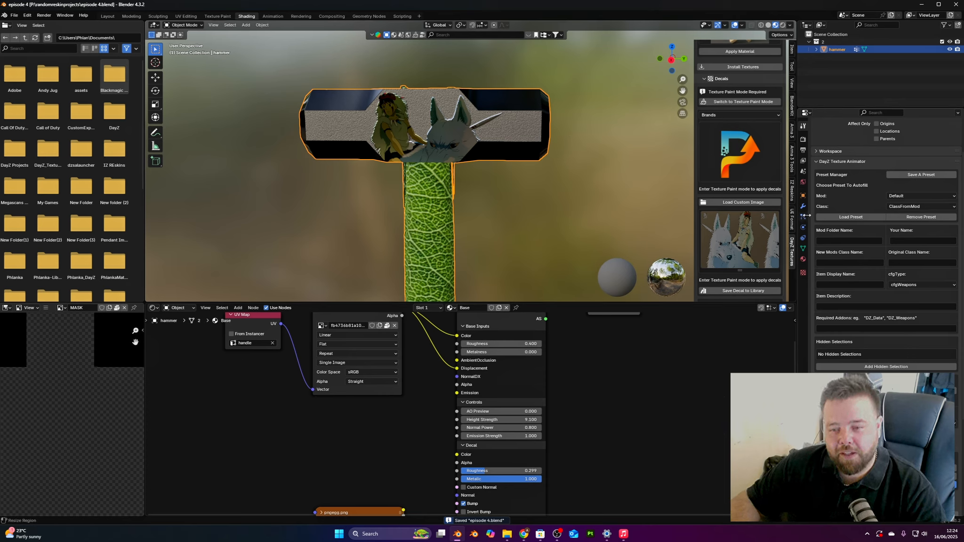
Load the RandomReskin mod preset in the DayZ Texture Animator settings
{"action": "left_click", "coordinate": [907, 195]}
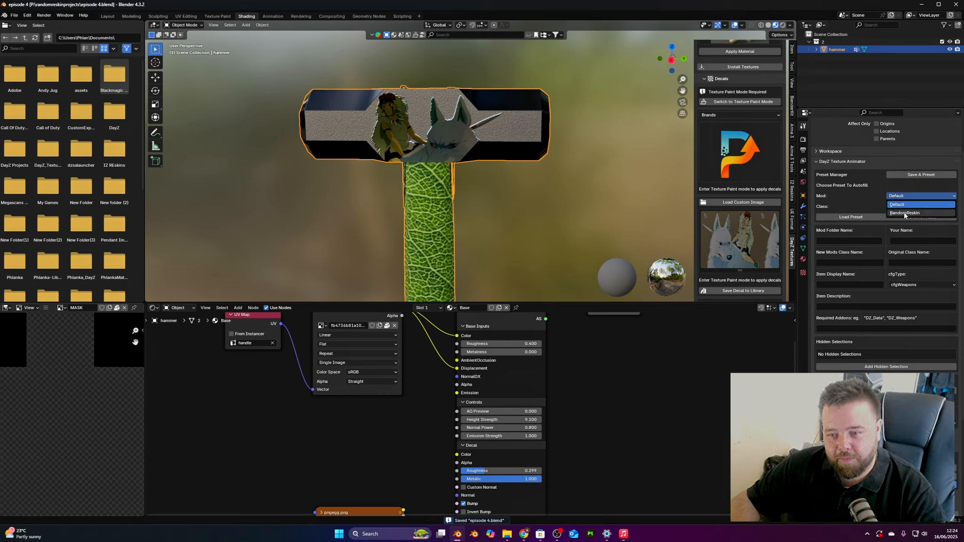
{"action": "left_click", "coordinate": [905, 214]}
{"action": "left_click", "coordinate": [869, 216]}
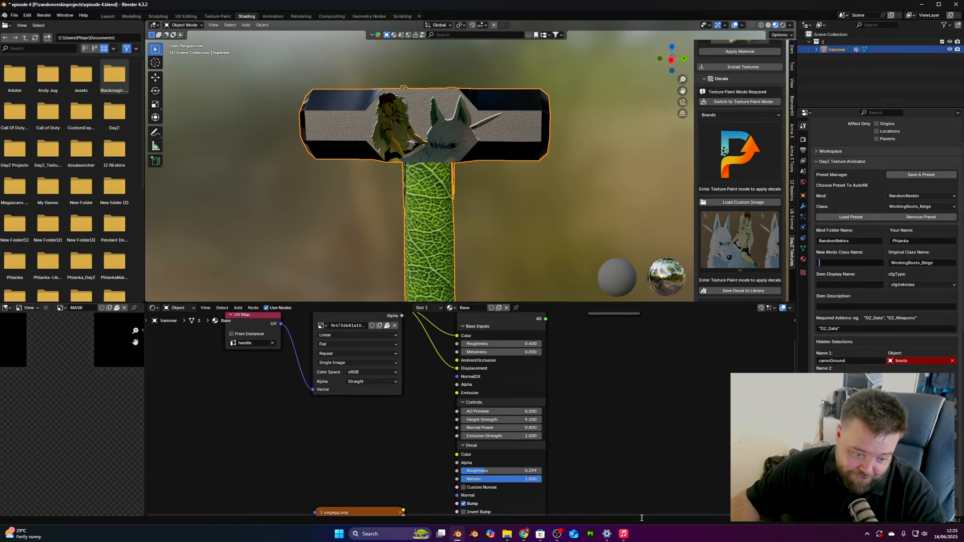
Switch to File Explorer, sort the DayZ (P:) drive by date modified and open the randomreskinprojects folder
{"action": "left_click", "coordinate": [507, 536]}
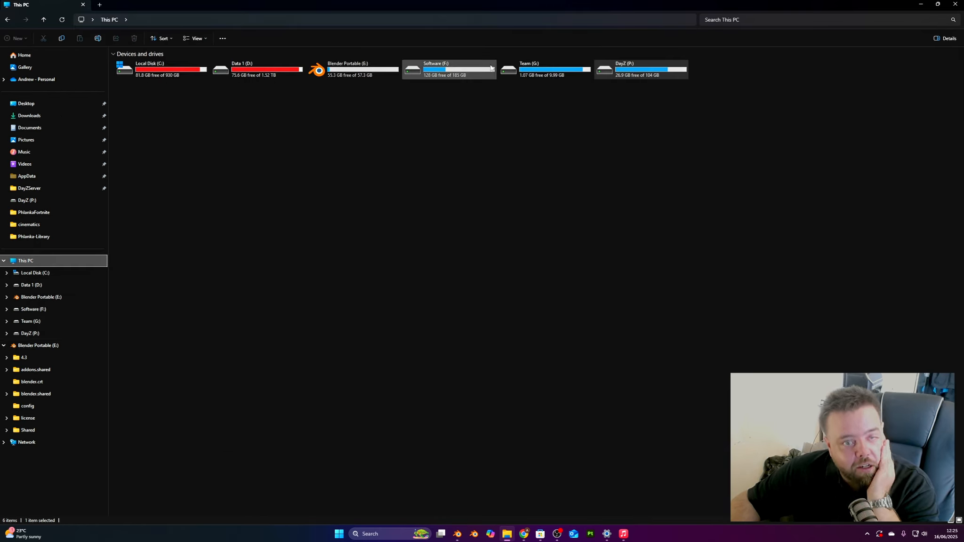
{"action": "double_click", "coordinate": [649, 80]}
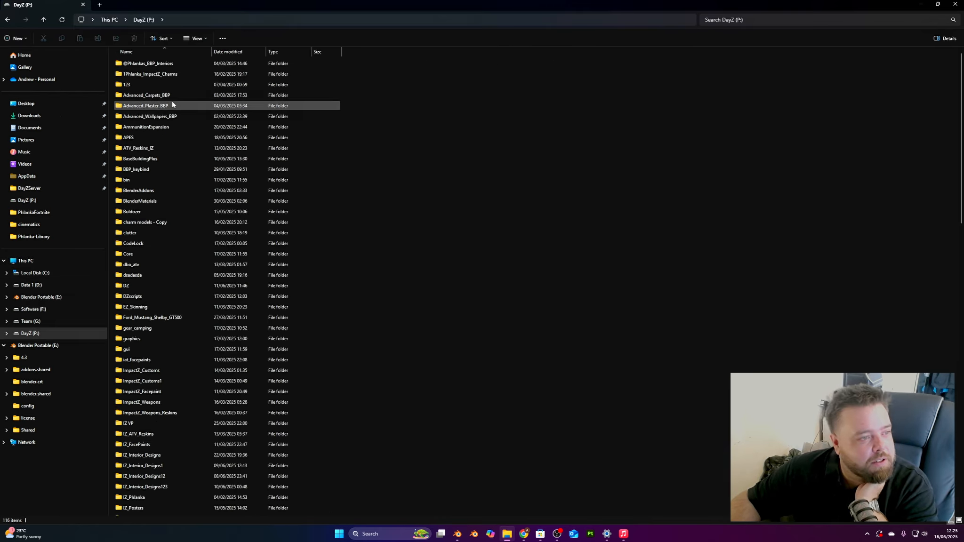
{"action": "left_click", "coordinate": [238, 52]}
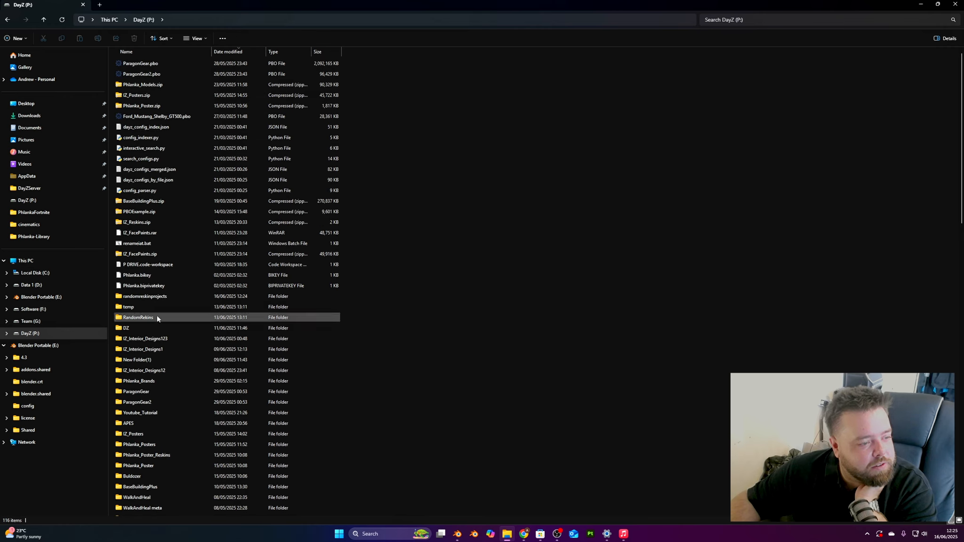
{"action": "double_click", "coordinate": [163, 296]}
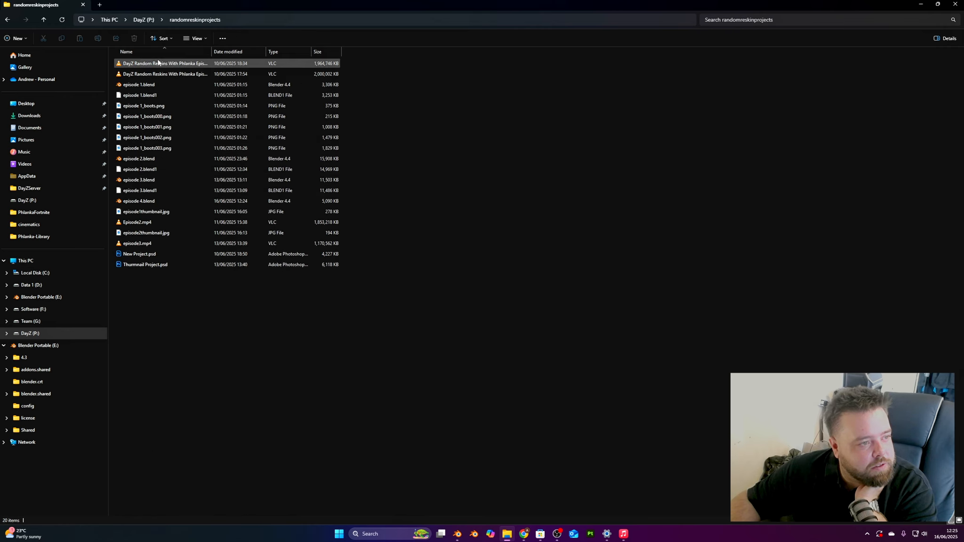
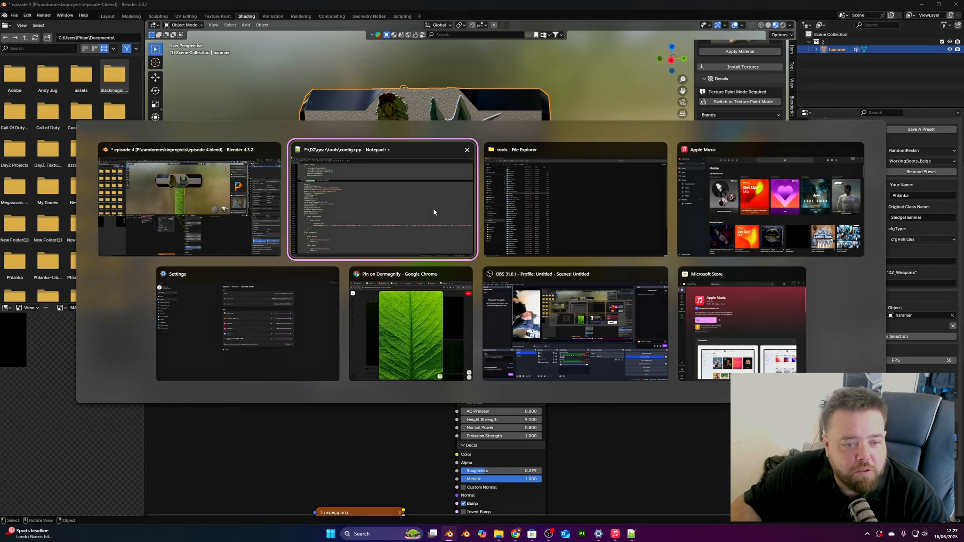
Switch to Chrome and check the challenge title on the DayZ spinner page for naming the reskinned item
{"action": "key", "text": "alt+Tab"}
{"action": "key", "text": "alt+Tab"}
{"action": "key", "text": "alt+Tab"}
{"action": "key", "text": "alt+Tab"}
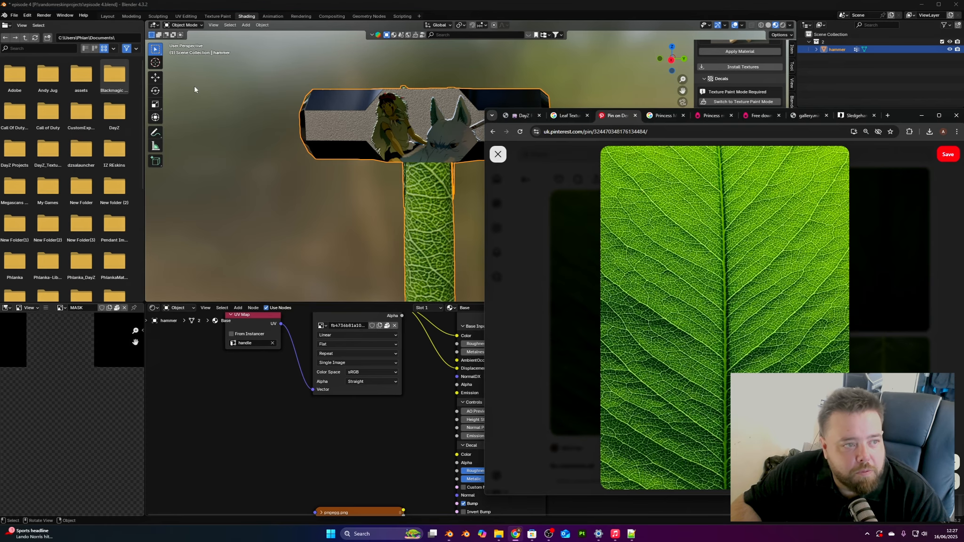
{"action": "left_click", "coordinate": [522, 115]}
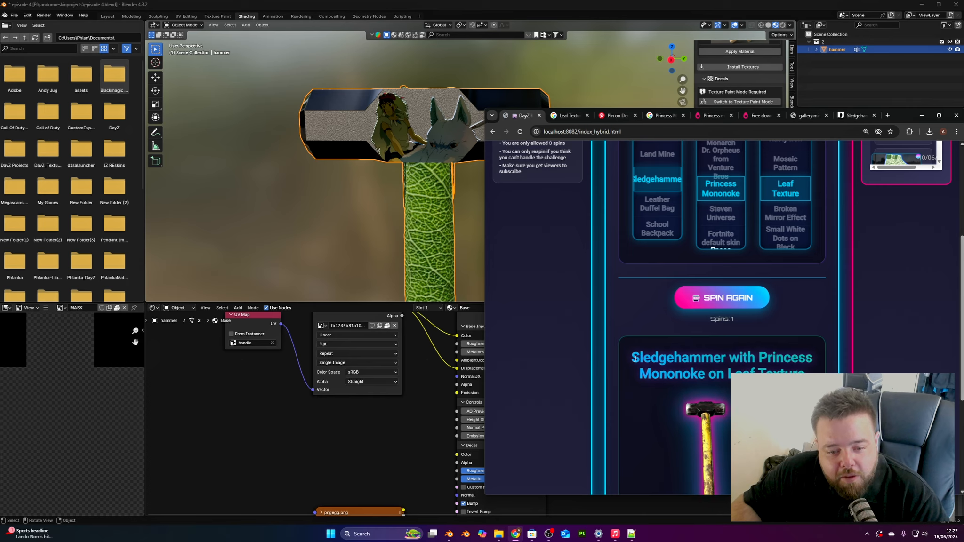
{"action": "left_click_drag", "start_coordinate": [635, 359], "coordinate": [807, 375]}
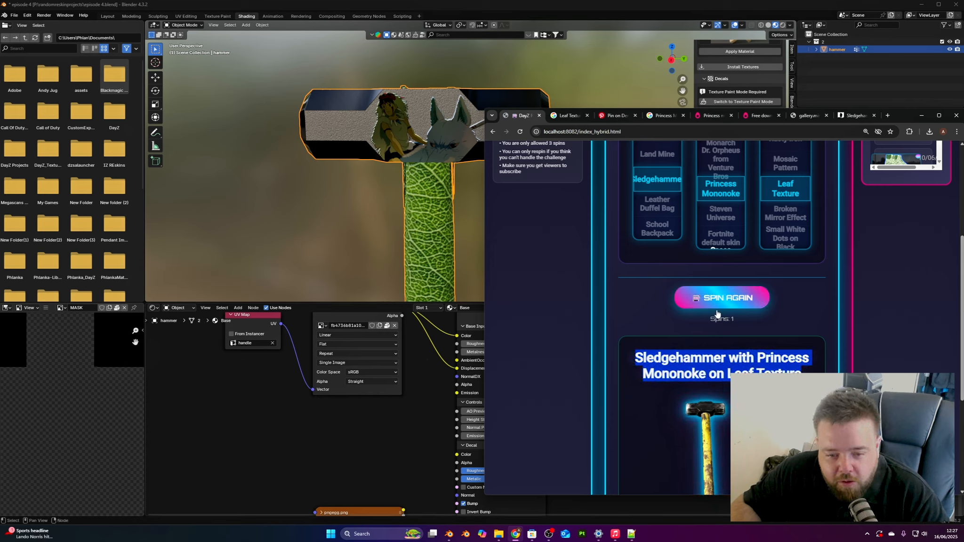
{"action": "left_click", "coordinate": [653, 372]}
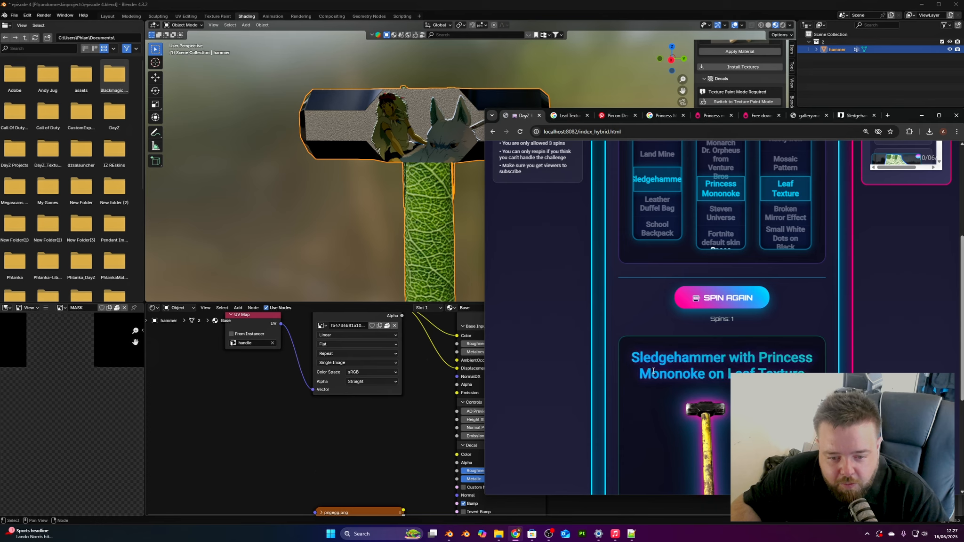
Copy "Mononoke on Leaf Texture" from the challenge title in Chrome and paste it as the item description in Blender
{"action": "left_click_drag", "start_coordinate": [653, 371], "coordinate": [805, 374]}
{"action": "key", "text": "ctrl+c"}
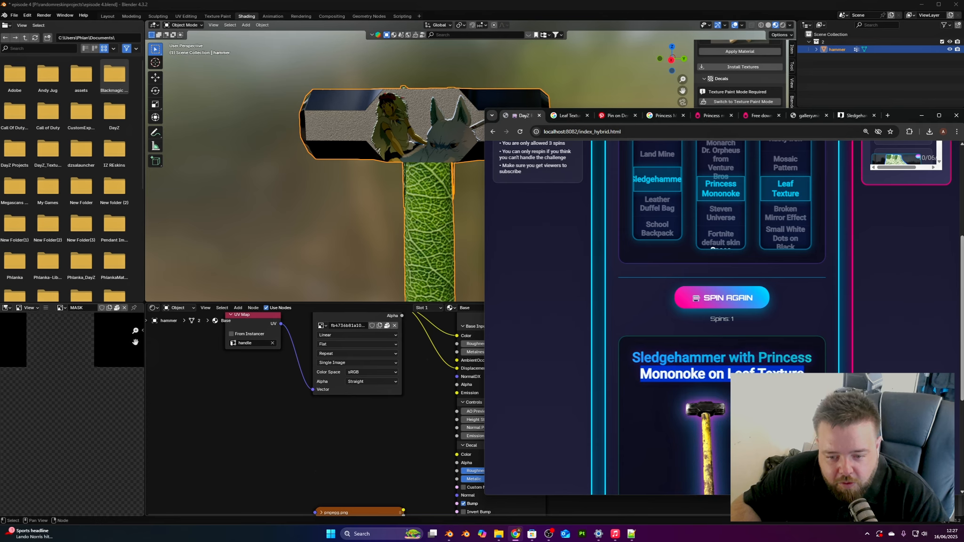
{"action": "left_click", "coordinate": [403, 374]}
{"action": "left_click", "coordinate": [817, 262]}
{"action": "key", "text": "ctrl+v"}
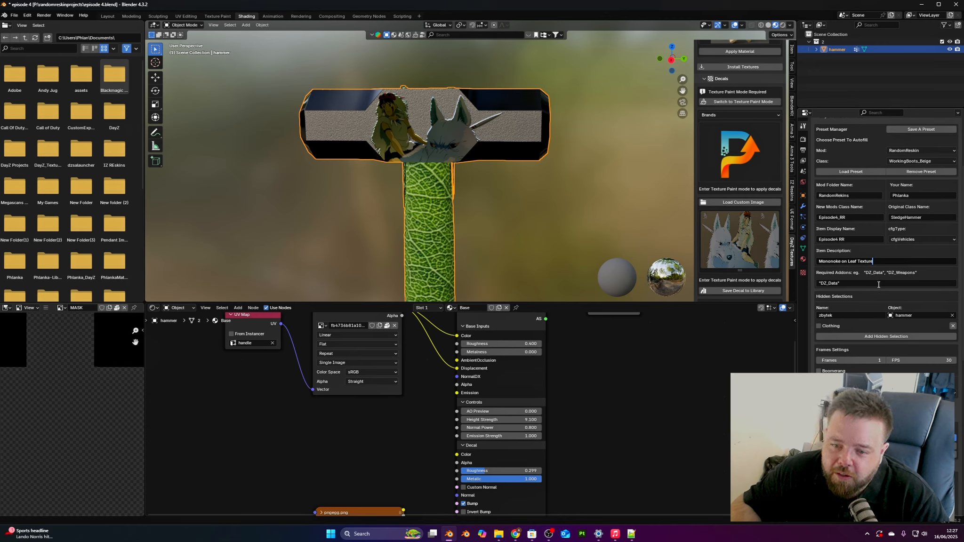
{"action": "key", "text": "Return"}
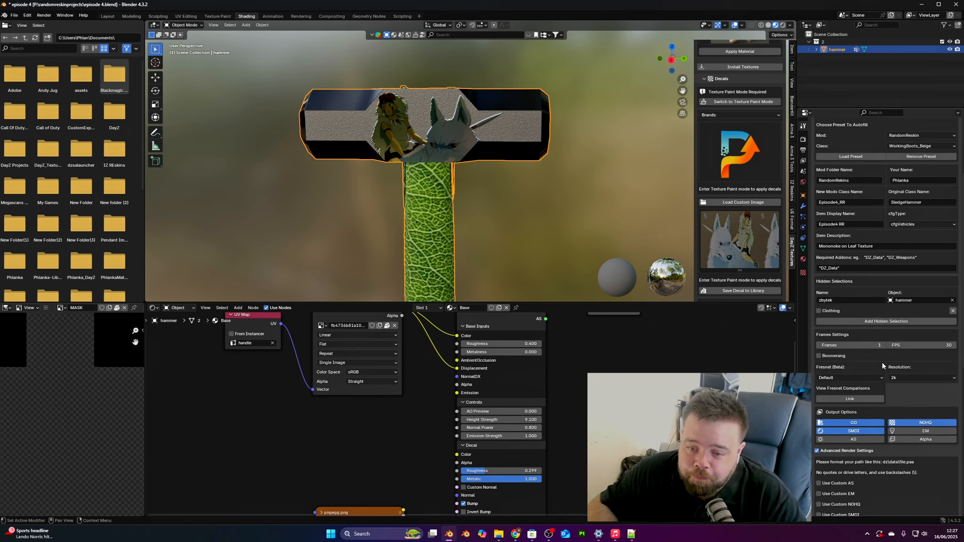
Set all three specular colour components of the RVMAT material properties to 0.9
{"action": "scroll", "coordinate": [869, 366], "scroll_direction": "down", "scroll_amount": 3}
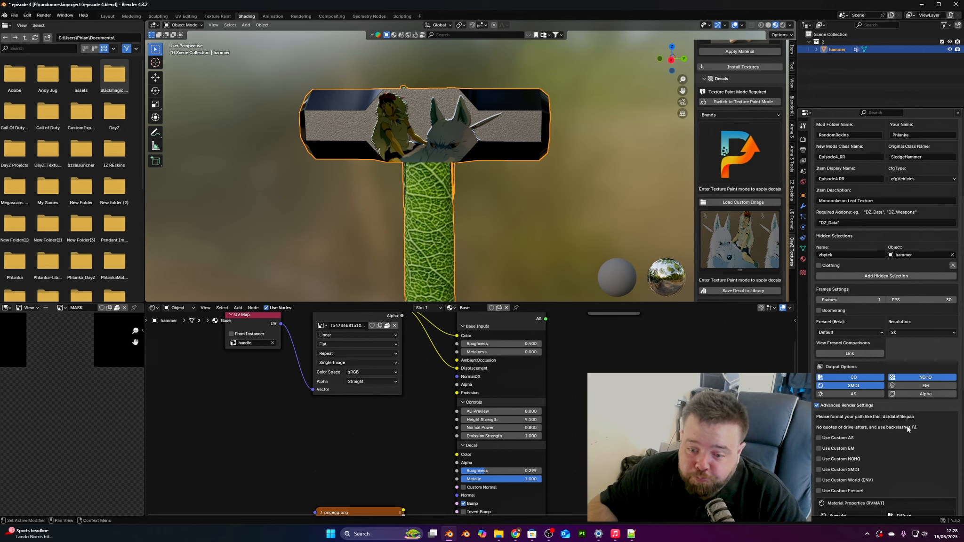
{"action": "scroll", "coordinate": [843, 338], "scroll_direction": "down", "scroll_amount": 2}
{"action": "scroll", "coordinate": [845, 367], "scroll_direction": "down", "scroll_amount": 3}
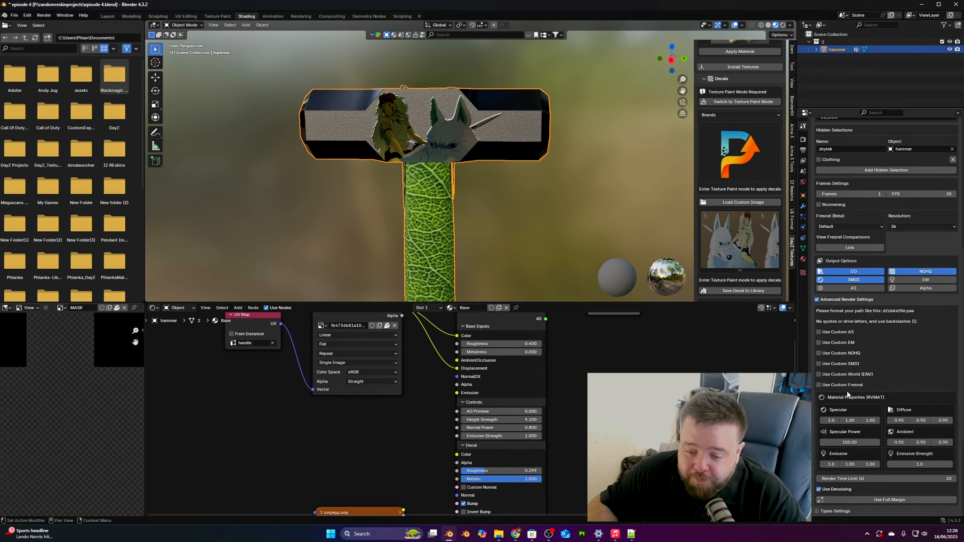
{"action": "left_click", "coordinate": [831, 421]}
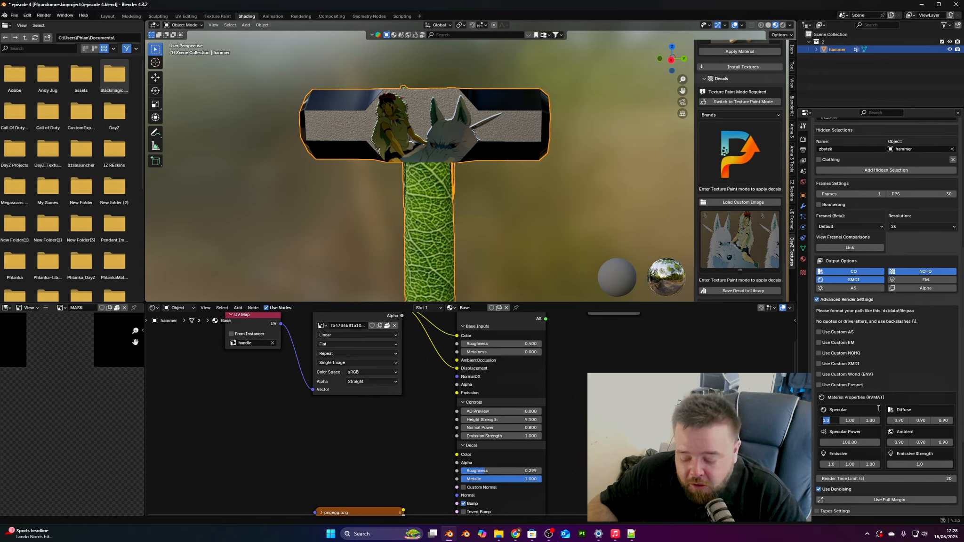
{"action": "type", "text": "0."}
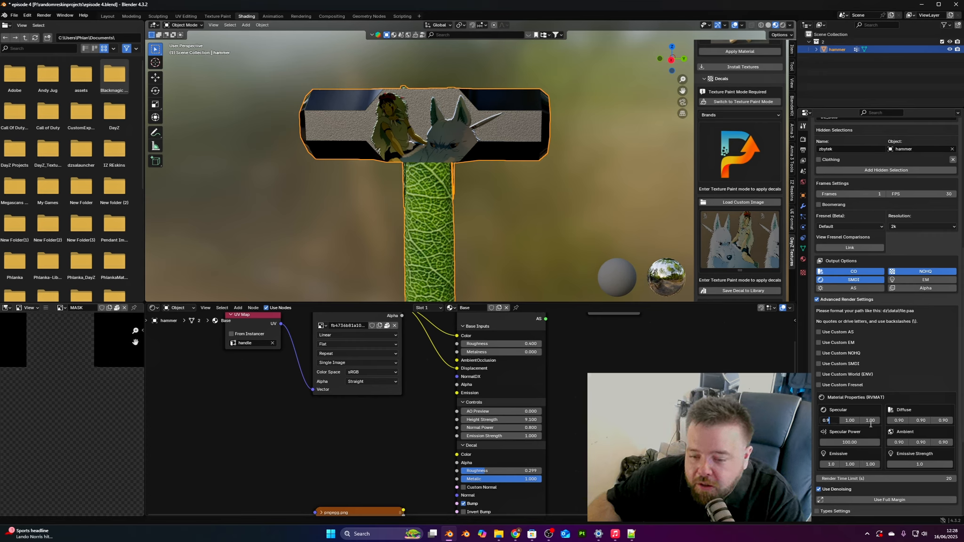
{"action": "type", "text": "9"}
{"action": "left_click", "coordinate": [854, 421]}
{"action": "type", "text": "0.9"}
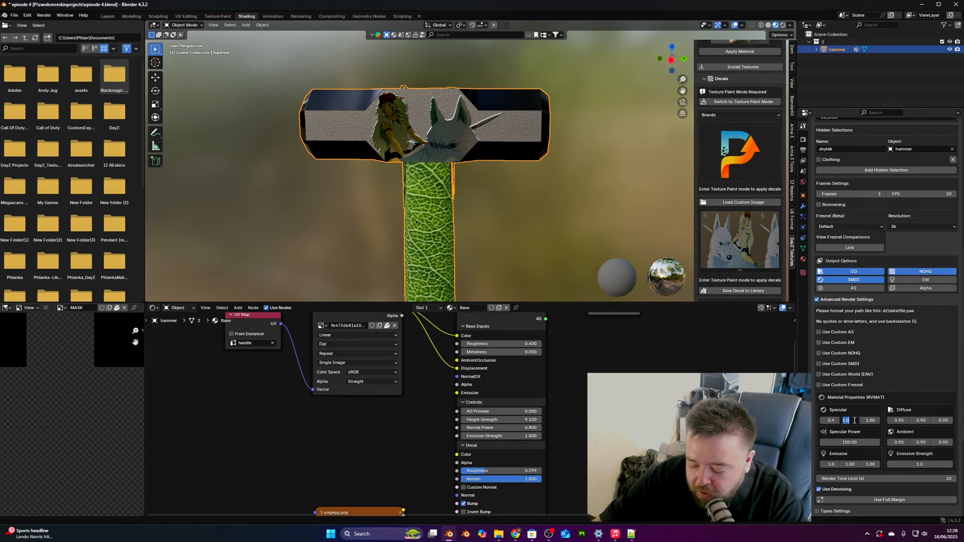
{"action": "key", "text": "Tab"}
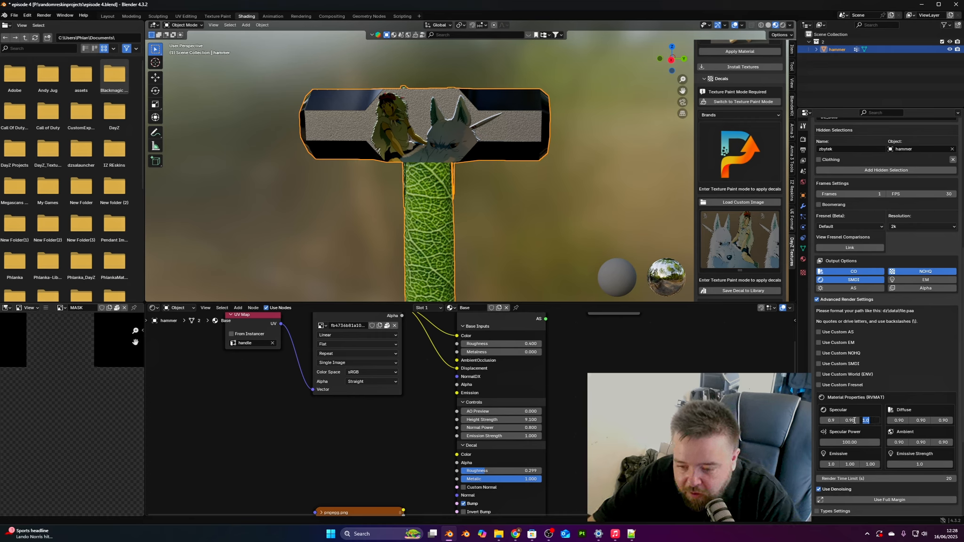
{"action": "type", "text": "0.9"}
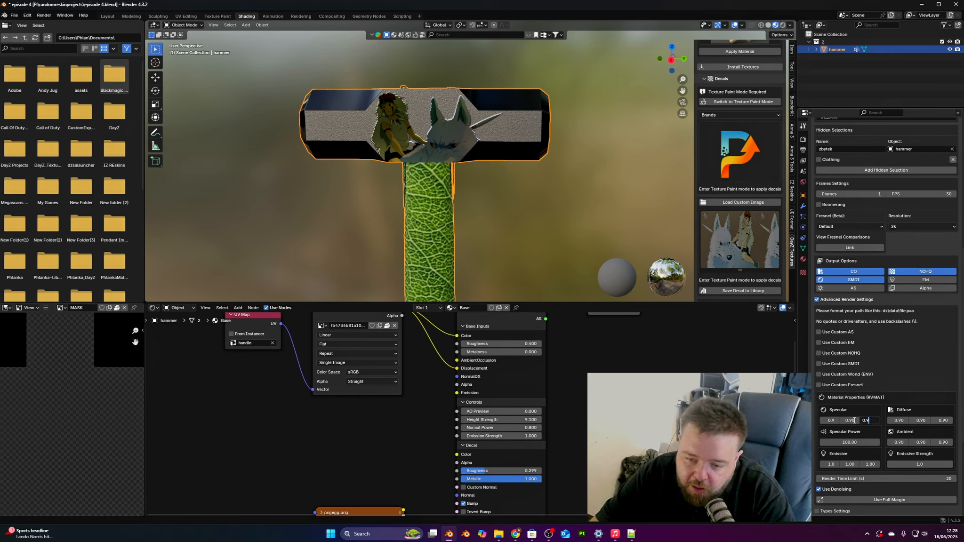
{"action": "key", "text": "Tab"}
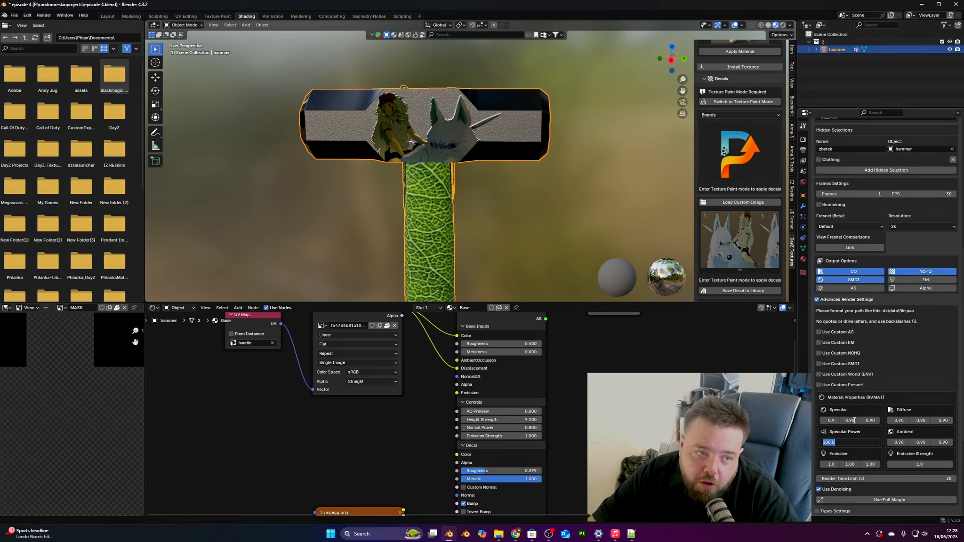
Set the RVMAT specular power to 250
{"action": "type", "text": "250"}
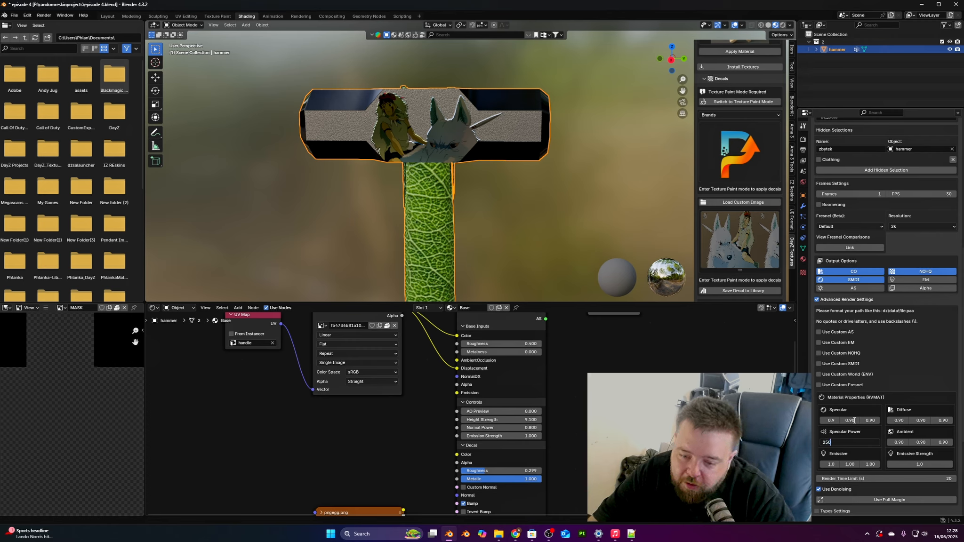
{"action": "key", "text": "Tab"}
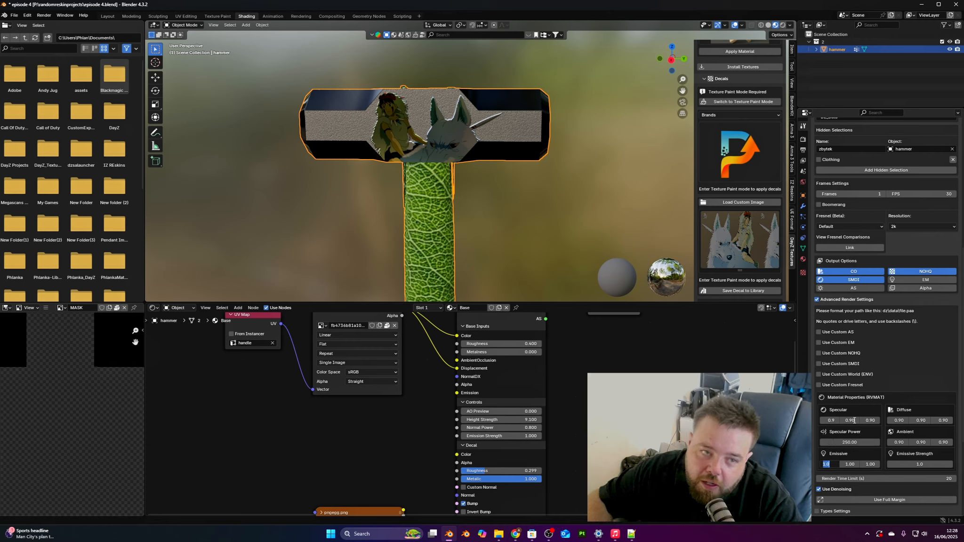
{"action": "left_click", "coordinate": [434, 249]}
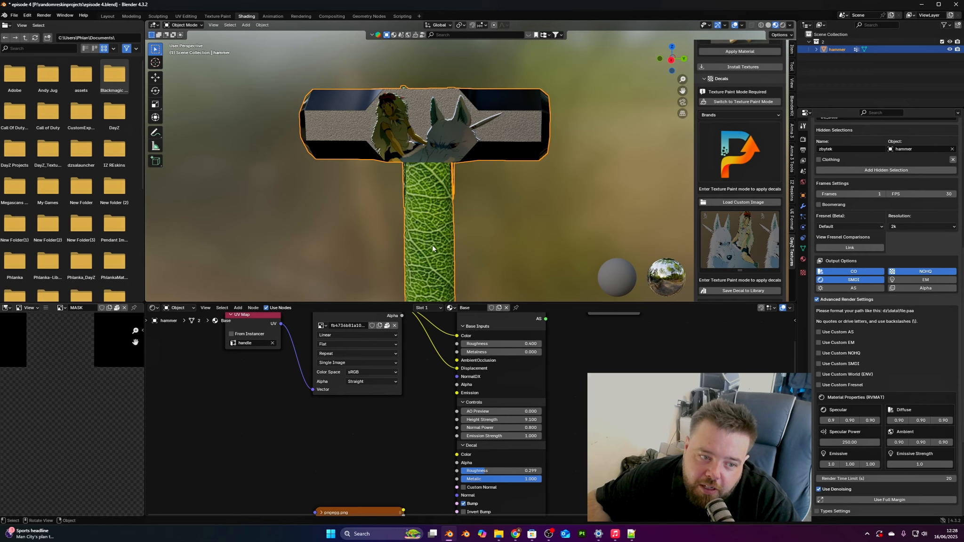
Raise the roughness of the handle's PhlankaMaterial V4 node to 0.930
{"action": "scroll", "coordinate": [464, 386], "scroll_direction": "down", "scroll_amount": 2}
{"action": "scroll", "coordinate": [473, 405], "scroll_direction": "up", "scroll_amount": 1}
{"action": "middle_click_drag", "start_coordinate": [472, 405], "coordinate": [455, 483]}
{"action": "scroll", "coordinate": [470, 464], "scroll_direction": "up", "scroll_amount": 3}
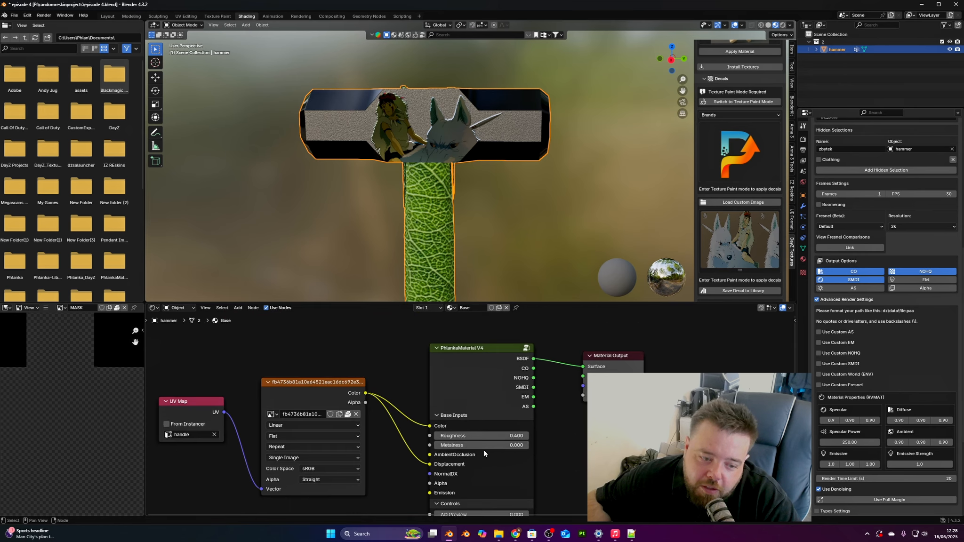
{"action": "left_click_drag", "start_coordinate": [490, 440], "coordinate": [494, 439]}
{"action": "left_click_drag", "start_coordinate": [493, 435], "coordinate": [494, 435]}
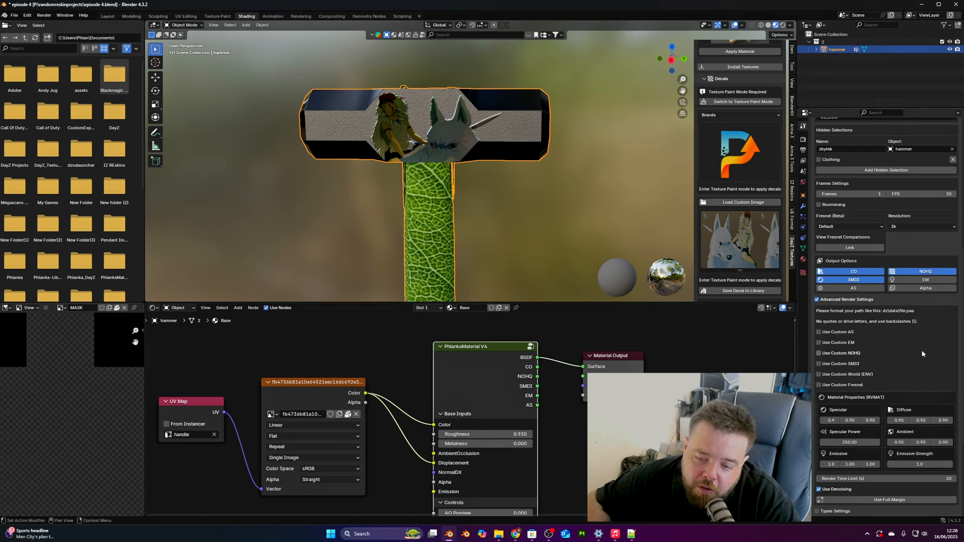
{"action": "scroll", "coordinate": [920, 353], "scroll_direction": "down", "scroll_amount": 1}
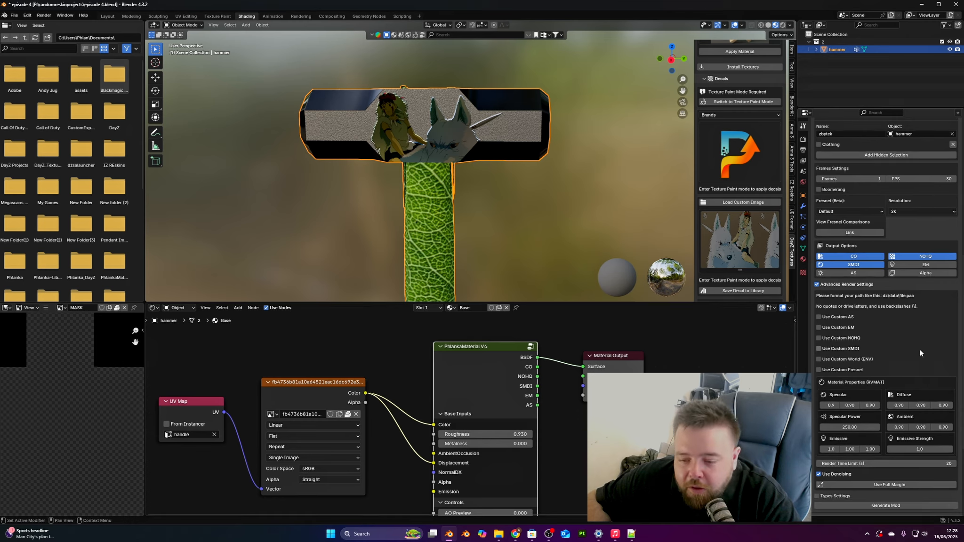
{"action": "left_click", "coordinate": [912, 449]}
{"action": "type", "text": "0"}
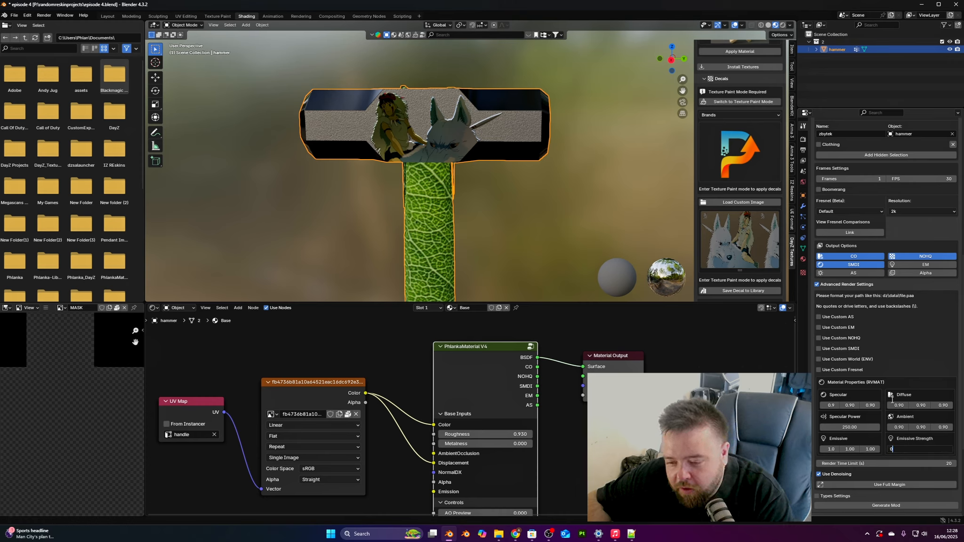
{"action": "key", "text": "Escape"}
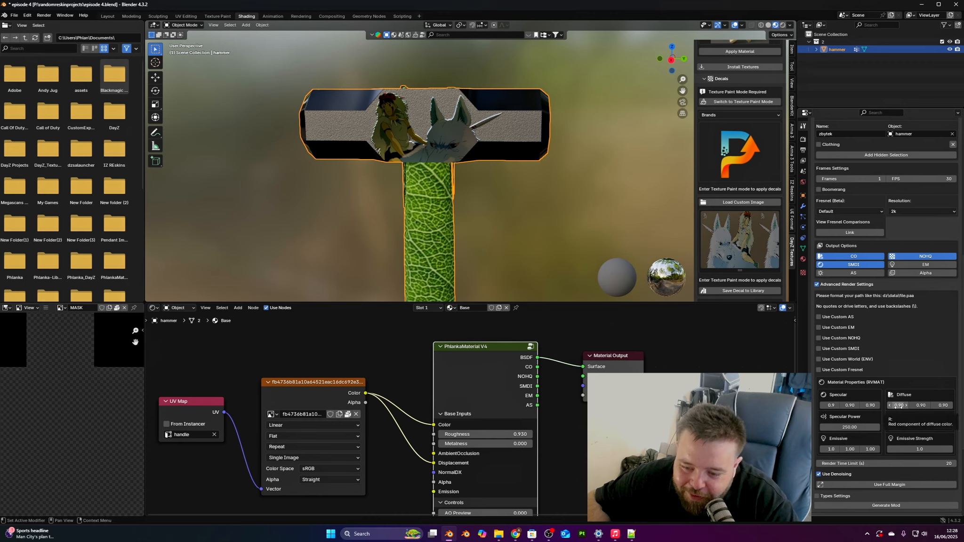
Set all three diffuse colour components of the RVMAT material properties to 0.7
{"action": "left_click_drag", "start_coordinate": [898, 405], "coordinate": [909, 406]}
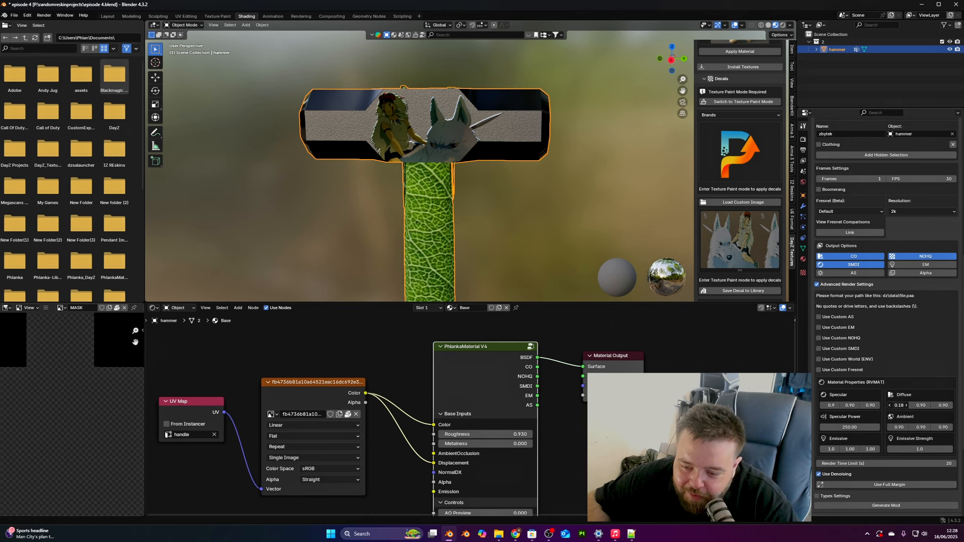
{"action": "left_click", "coordinate": [898, 405]}
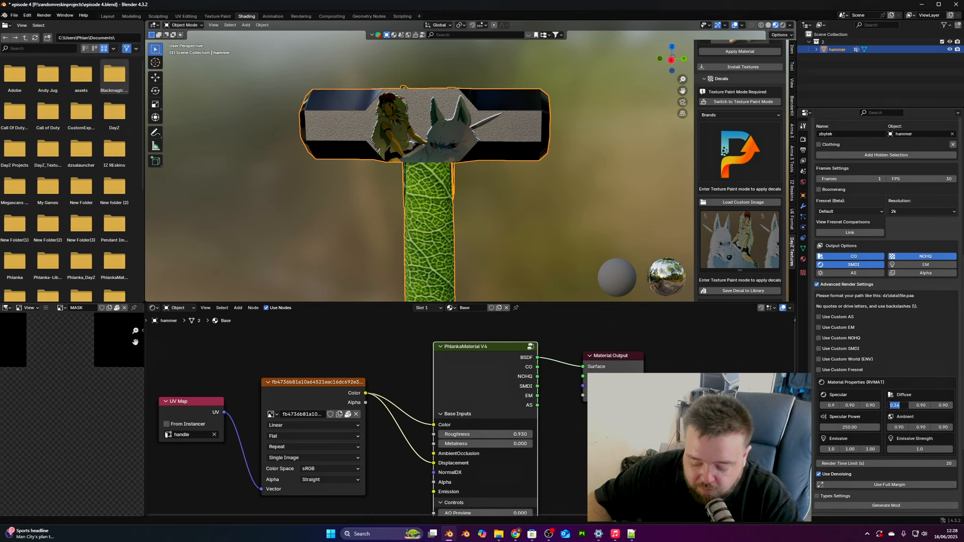
{"action": "type", "text": "0.7"}
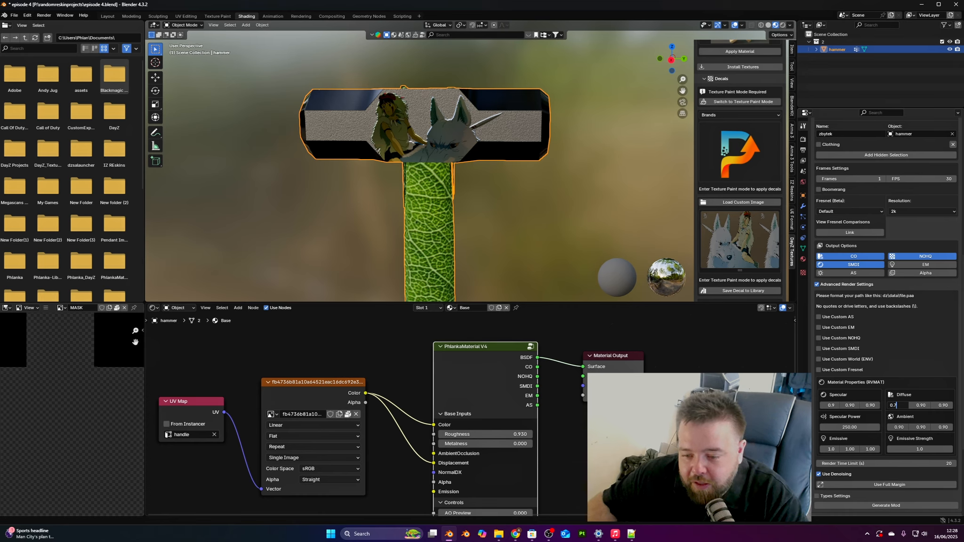
{"action": "key", "text": "Return"}
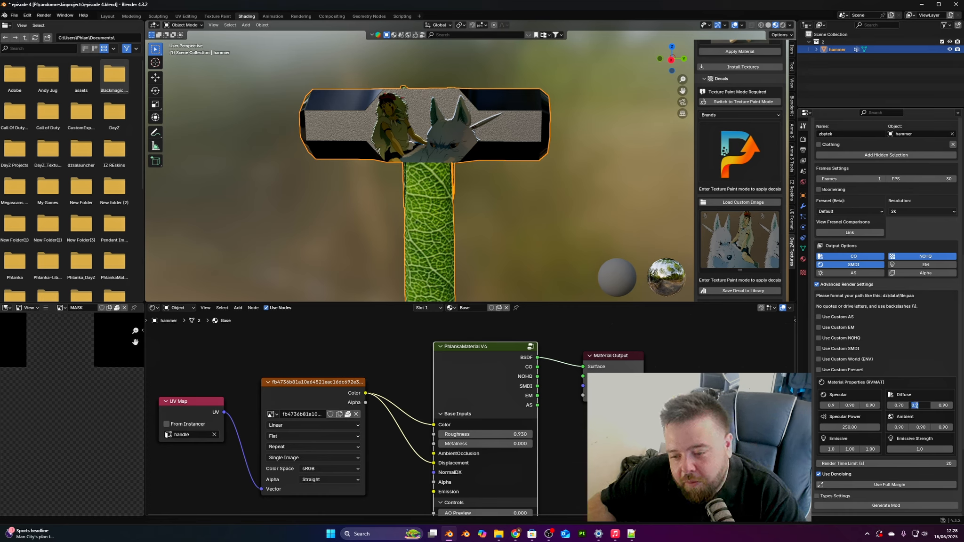
{"action": "left_click", "coordinate": [942, 407]}
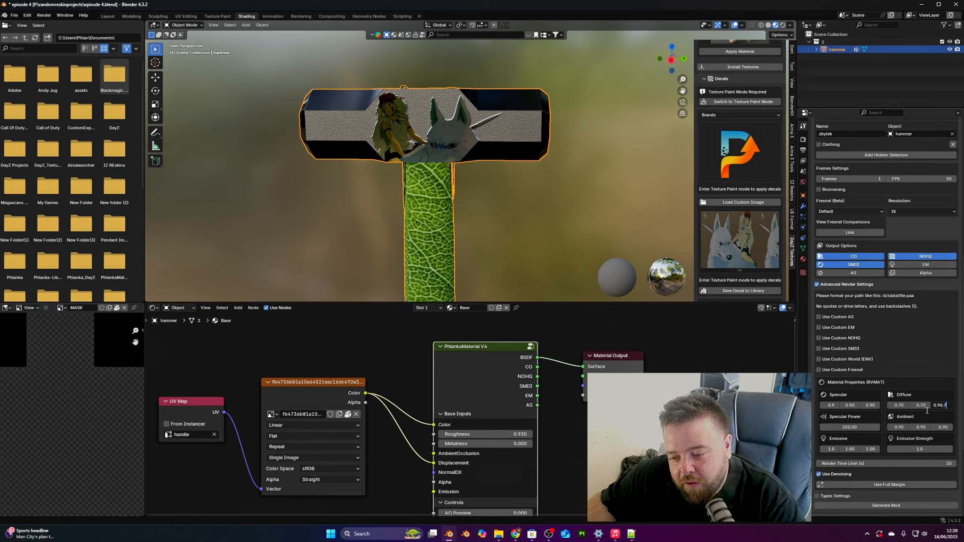
{"action": "key", "text": "Return"}
Set all three ambient colour components of the RVMAT material properties to 0.7
{"action": "left_click", "coordinate": [894, 426]}
{"action": "type", "text": "0.7"}
{"action": "key", "text": "Return"}
{"action": "left_click", "coordinate": [921, 426]}
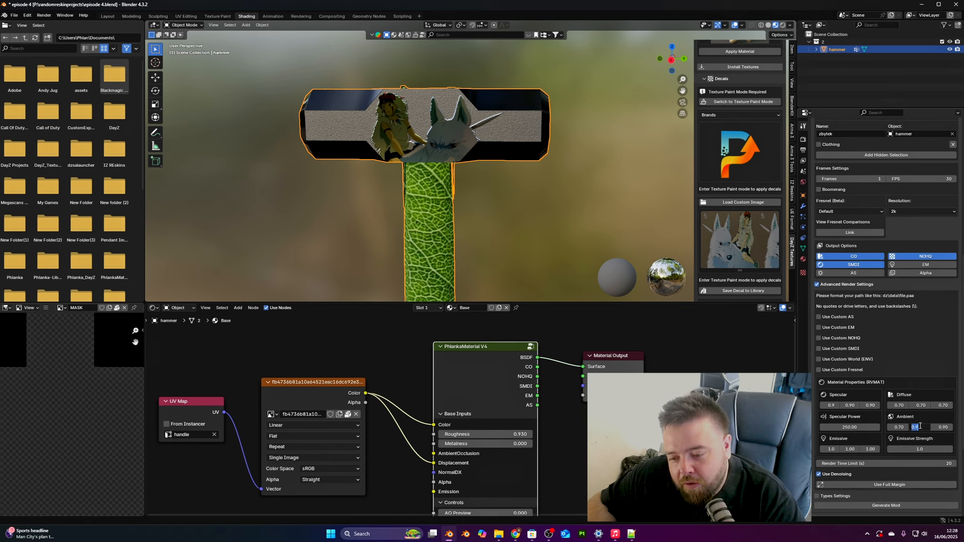
{"action": "key", "text": "Return"}
{"action": "left_click", "coordinate": [940, 427]}
{"action": "type", "text": "0.7"}
{"action": "key", "text": "Return"}
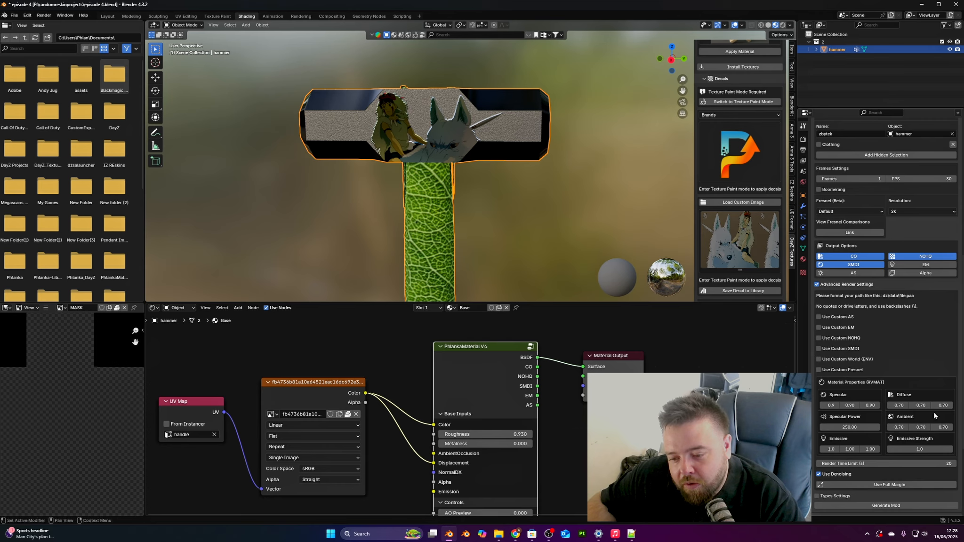
Generate the mod and review the exported hammer CO, NOHQ and SMDI textures in the Episode4_RR folder
{"action": "scroll", "coordinate": [937, 427], "scroll_direction": "down", "scroll_amount": 4}
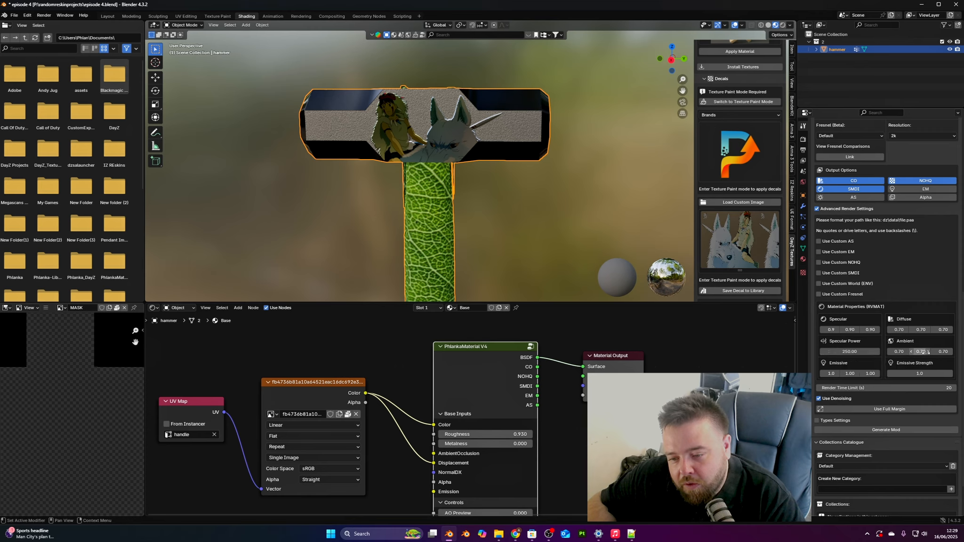
{"action": "scroll", "coordinate": [860, 438], "scroll_direction": "down", "scroll_amount": 2}
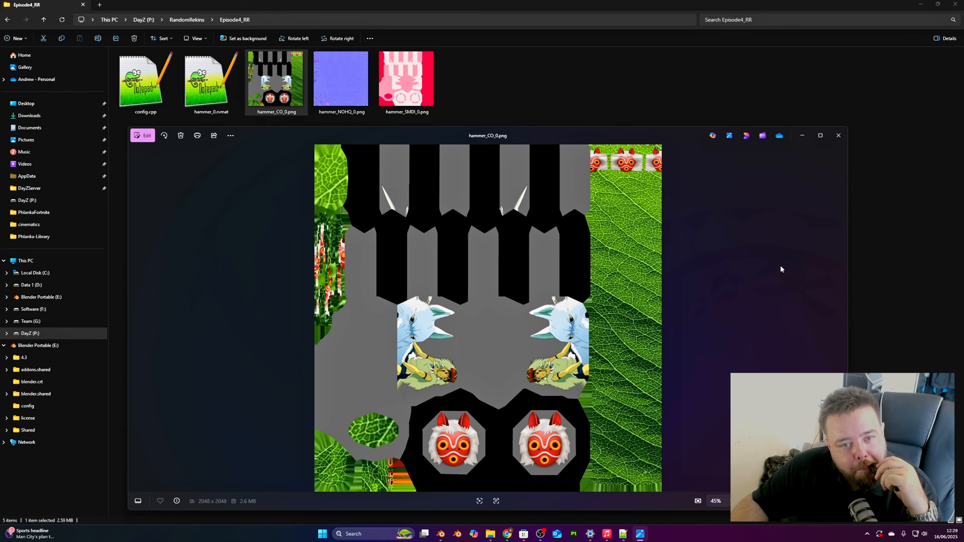
{"action": "left_click", "coordinate": [840, 319]}
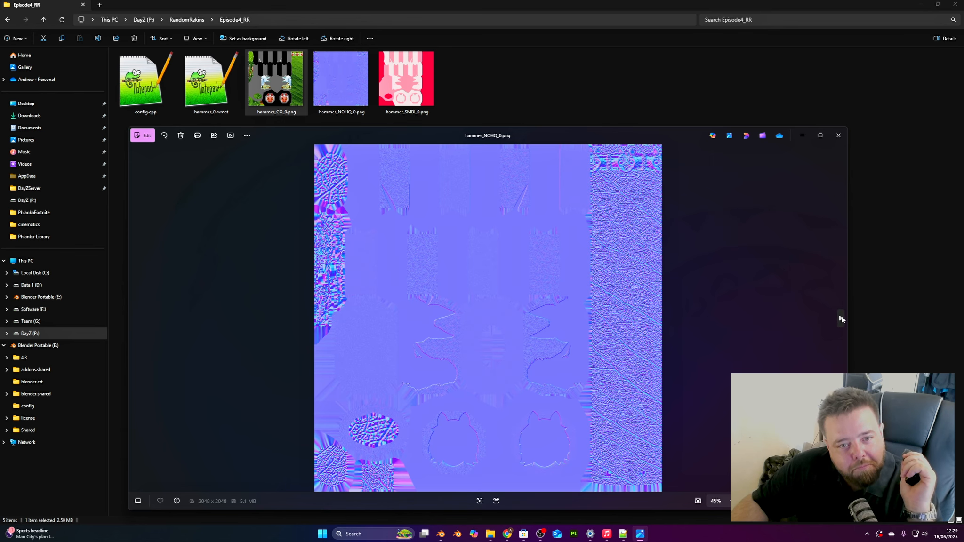
{"action": "left_click", "coordinate": [841, 319]}
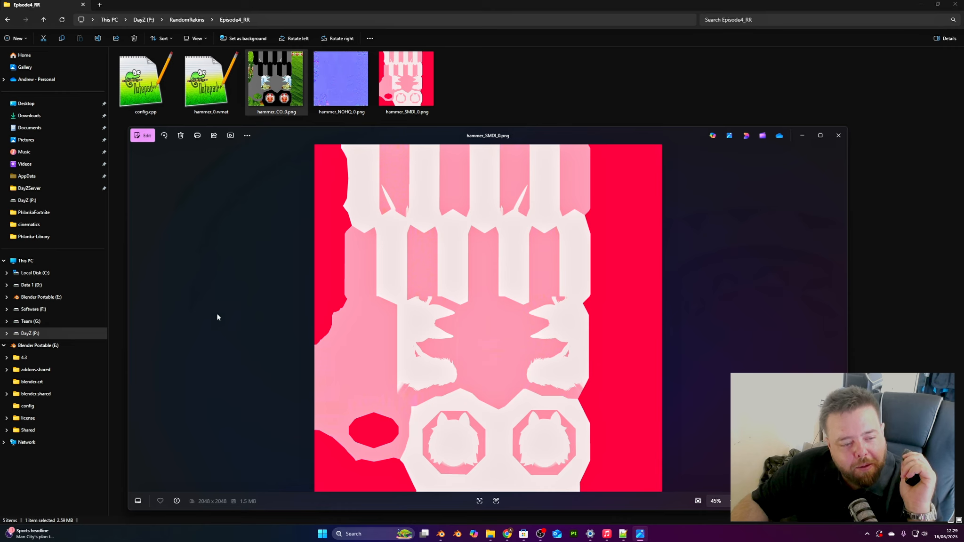
{"action": "left_click", "coordinate": [838, 135]}
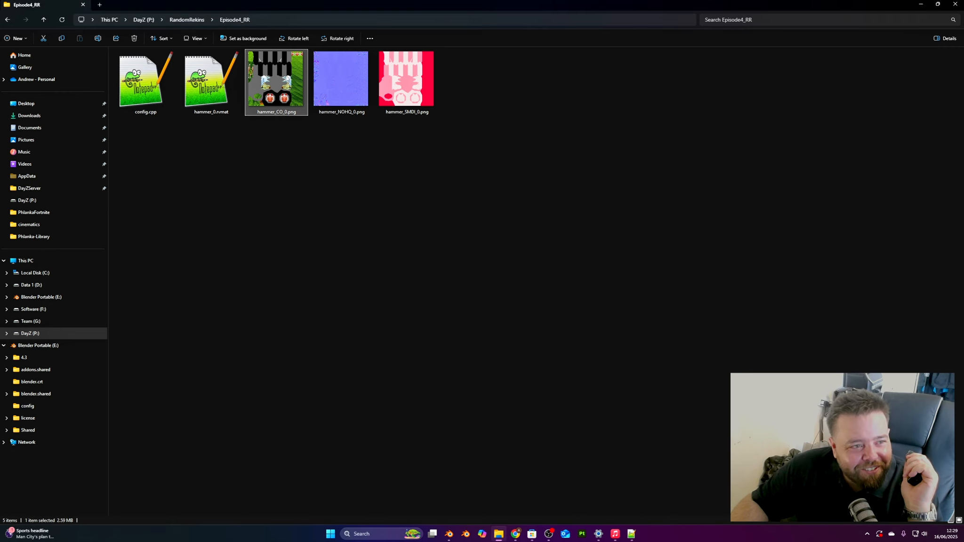
Reopen hammer_CO_0.png and hammer_SMDI_0.png and examine their texture layout up close
{"action": "double_click", "coordinate": [286, 78]}
{"action": "scroll", "coordinate": [631, 199], "scroll_direction": "up", "scroll_amount": 2}
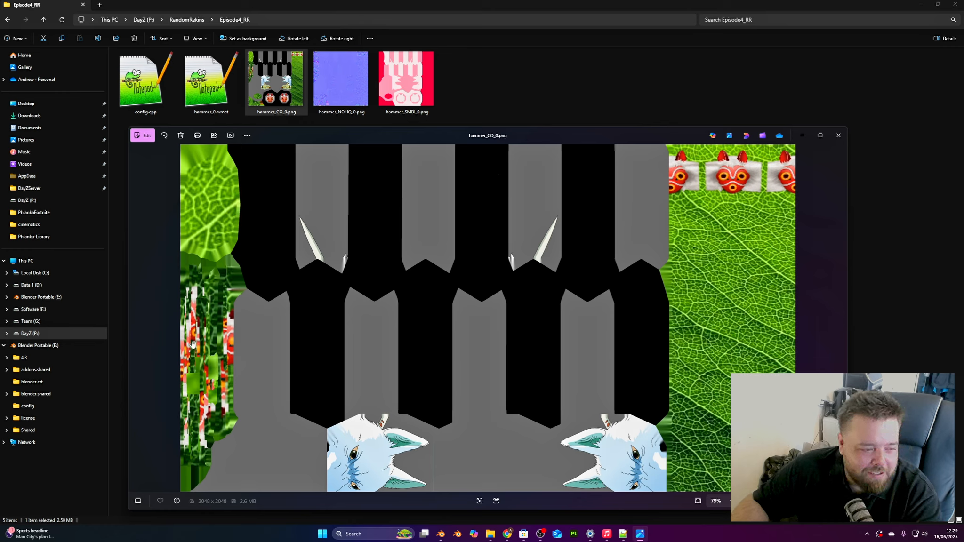
{"action": "scroll", "coordinate": [214, 389], "scroll_direction": "down", "scroll_amount": 2}
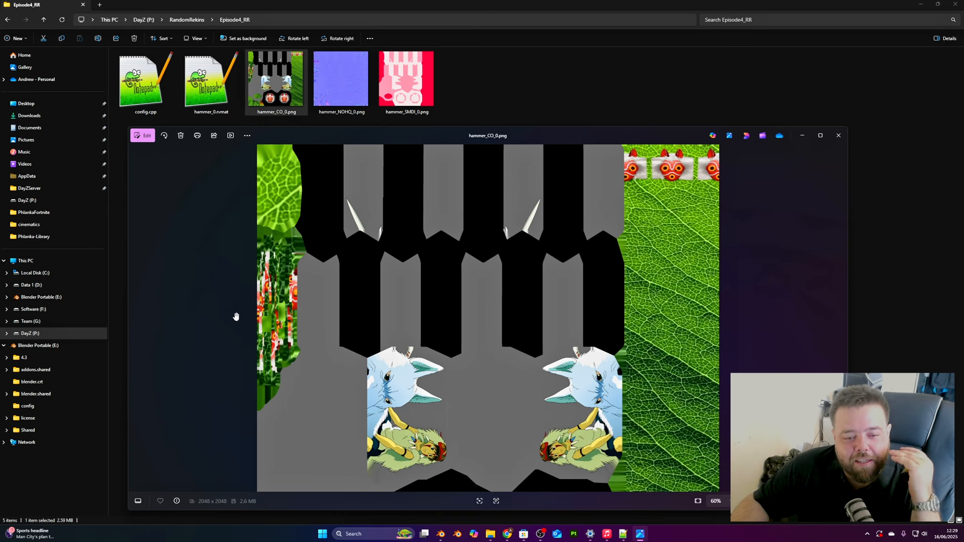
{"action": "key", "text": "Escape"}
{"action": "double_click", "coordinate": [407, 80]}
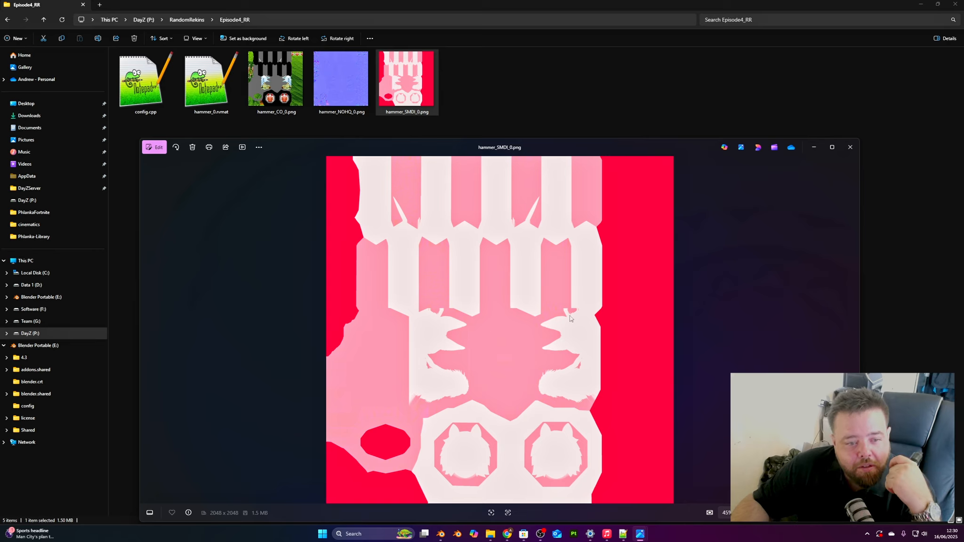
{"action": "scroll", "coordinate": [657, 358], "scroll_direction": "up", "scroll_amount": 4}
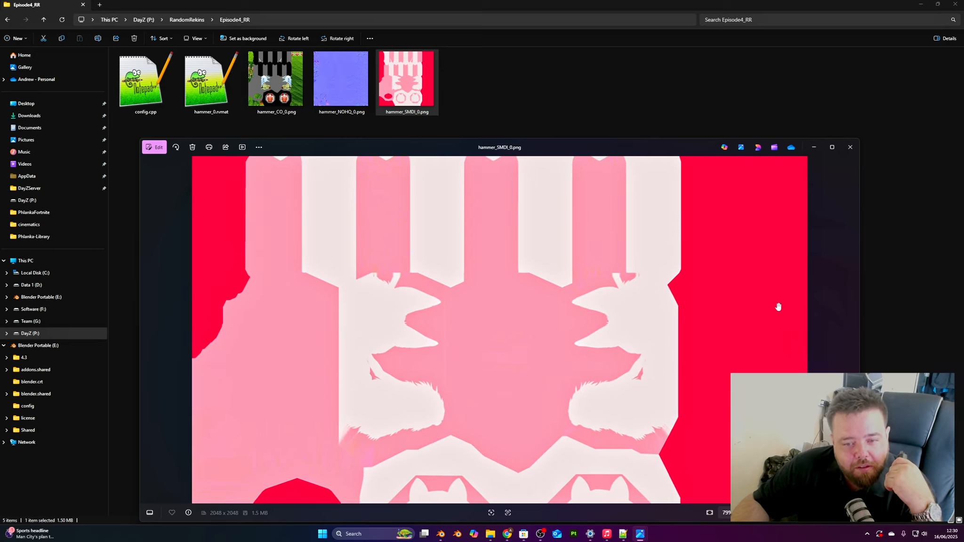
Examine the upper part of the hammer_SMDI_0.png texture and close the image
{"action": "left_click_drag", "start_coordinate": [763, 326], "coordinate": [762, 315]}
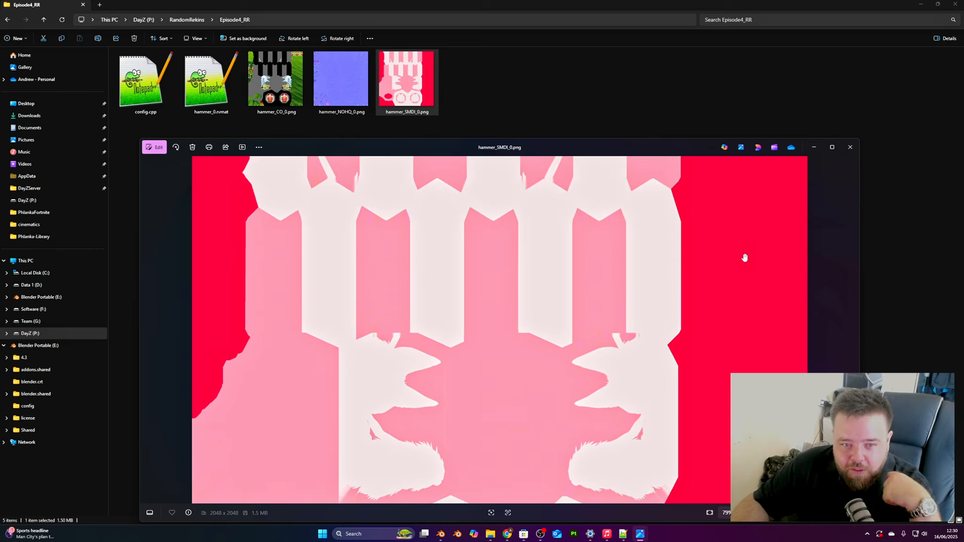
{"action": "left_click", "coordinate": [850, 147]}
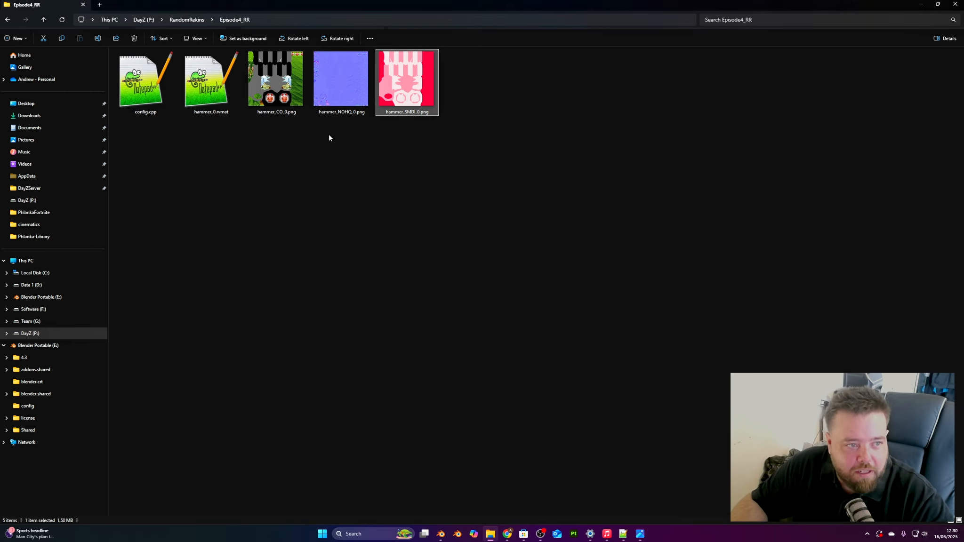
Open hammer_0.rvmat, set its emmisive[] values to {0,0,0,0}, and save the file
{"action": "double_click", "coordinate": [198, 90]}
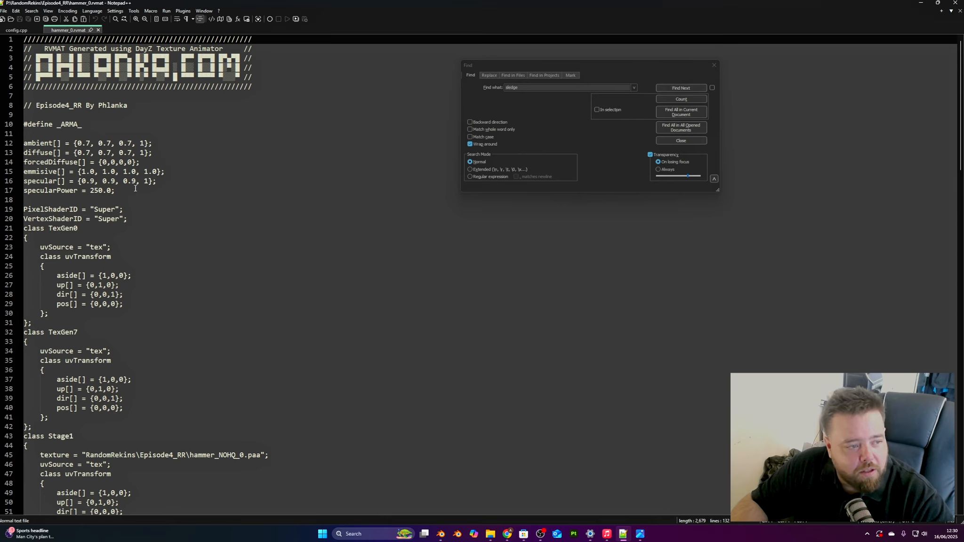
{"action": "left_click_drag", "start_coordinate": [159, 171], "coordinate": [84, 175]}
{"action": "type", "text": "0,"}
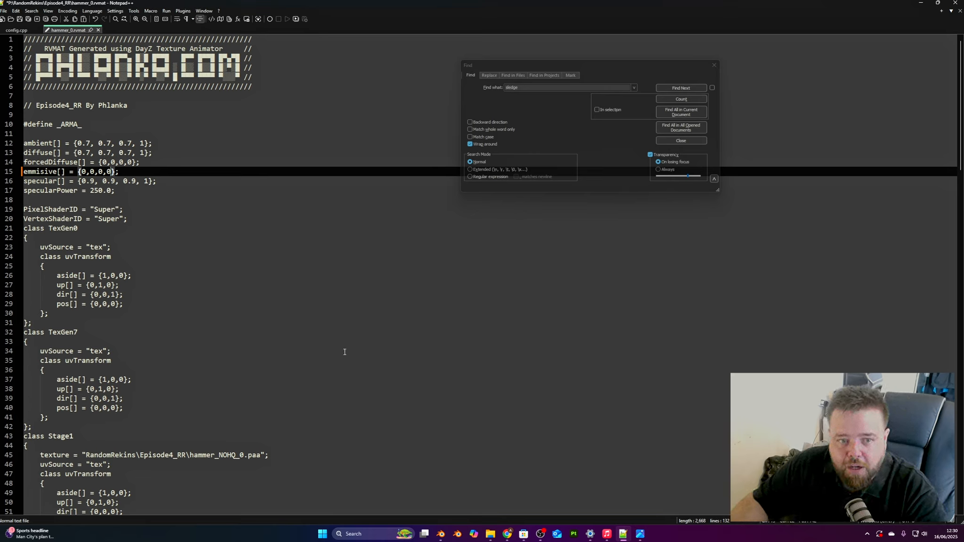
{"action": "left_click", "coordinate": [387, 313]}
{"action": "left_click", "coordinate": [715, 65]}
{"action": "left_click", "coordinate": [554, 115]}
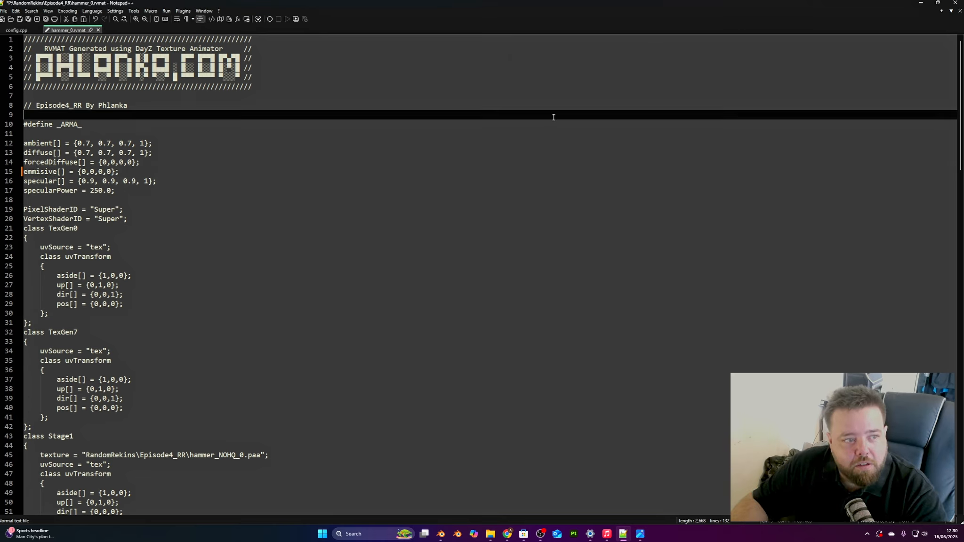
{"action": "key", "text": "ctrl+s"}
{"action": "left_click", "coordinate": [921, 2]}
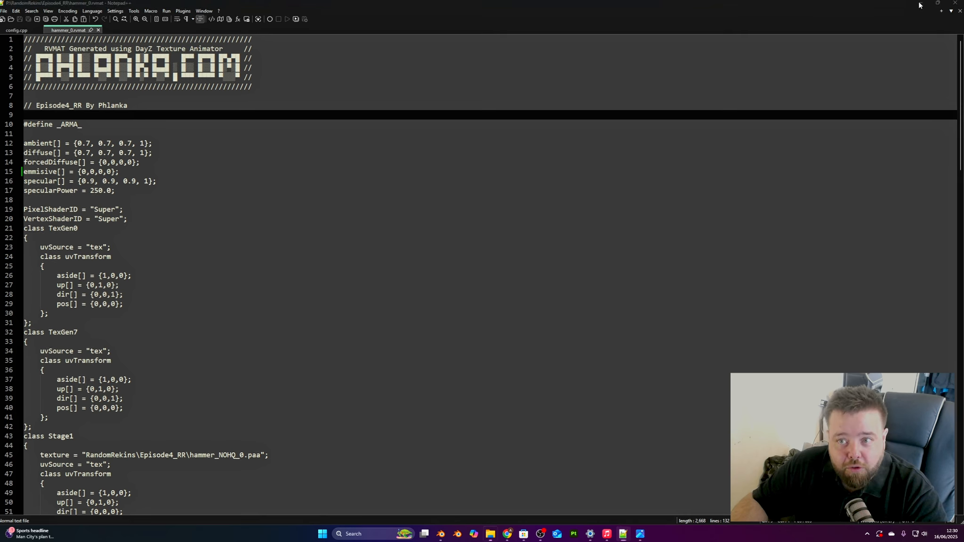
Launch pboProject and Steam
{"action": "key", "text": "super"}
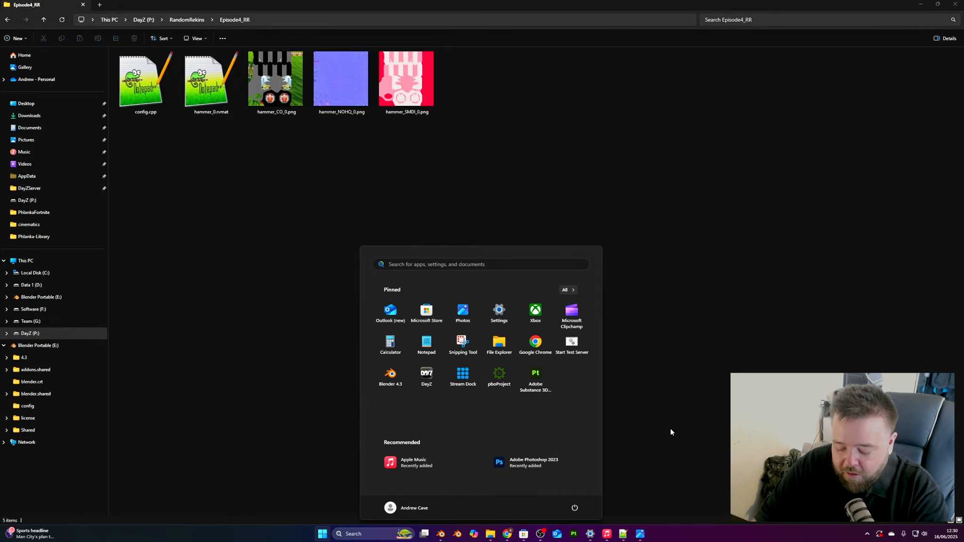
{"action": "type", "text": "pboproject"}
{"action": "key", "text": "Return"}
{"action": "key", "text": "super"}
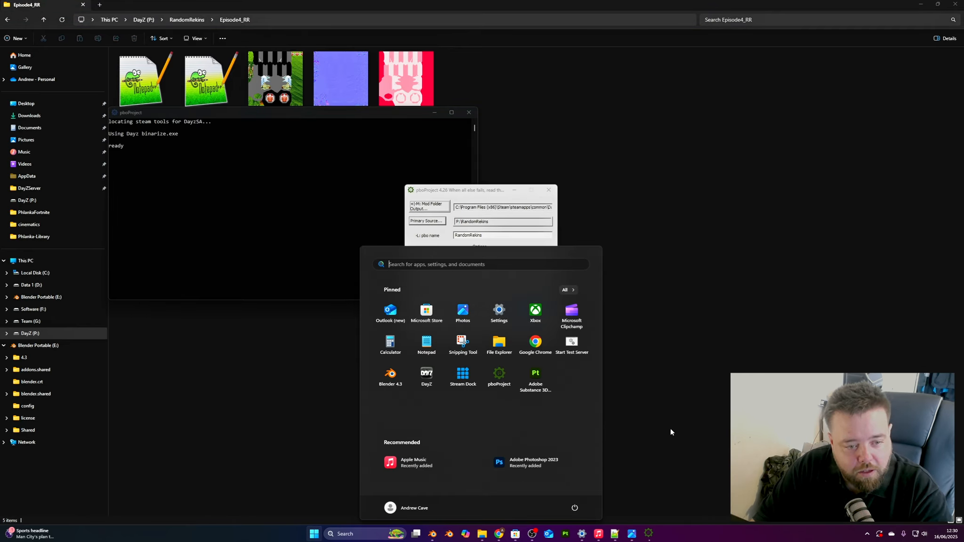
{"action": "type", "text": "steam"}
{"action": "key", "text": "Return"}
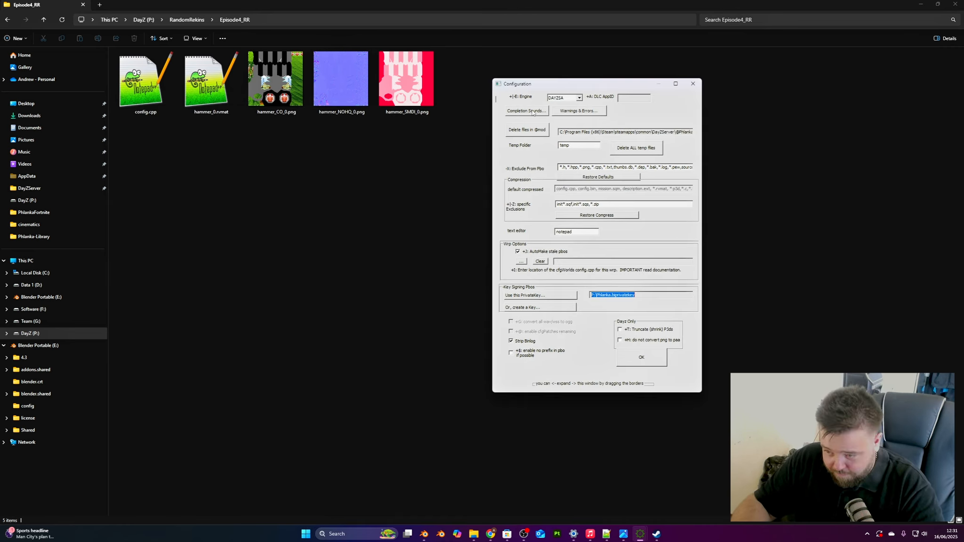
Check the completion sound options in the pboProject configuration and close the configuration
{"action": "left_click", "coordinate": [533, 111]}
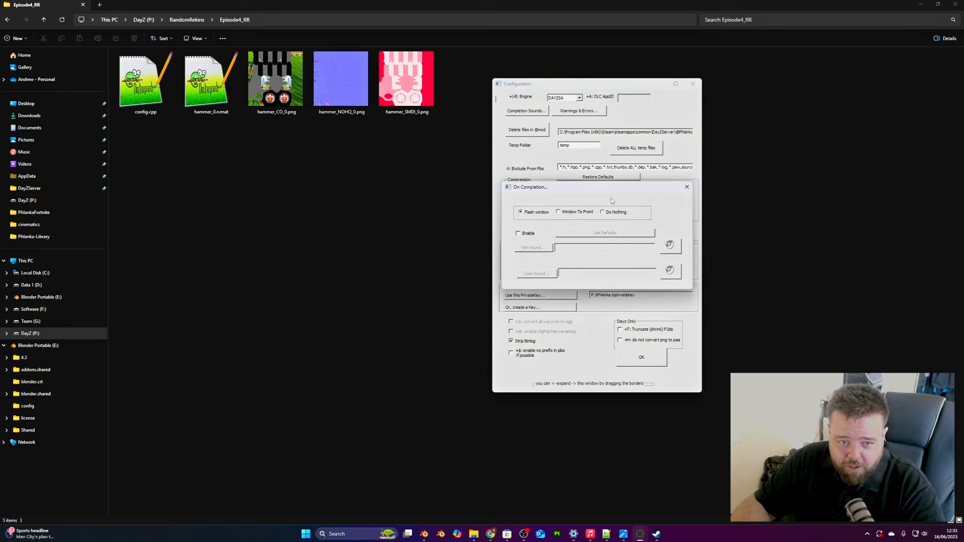
{"action": "left_click", "coordinate": [687, 187]}
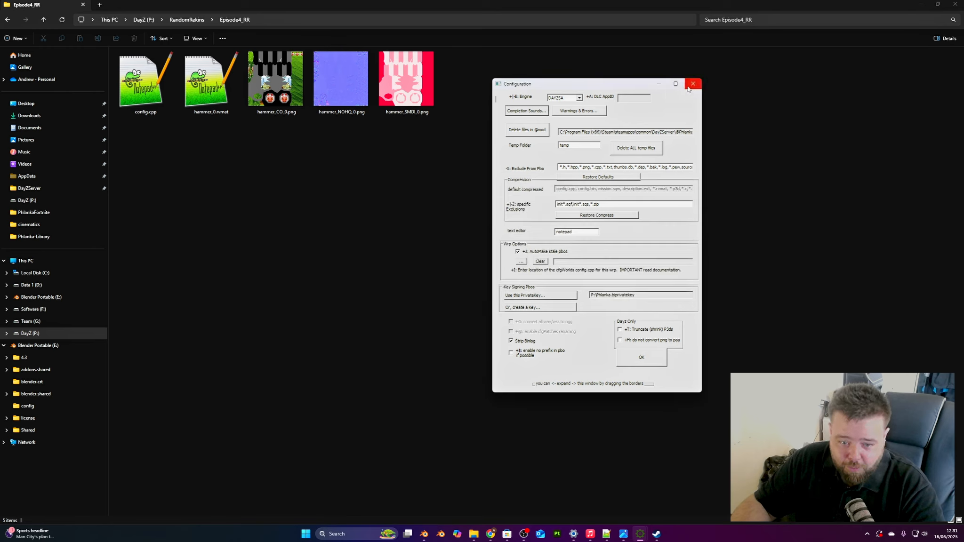
{"action": "left_click", "coordinate": [647, 355]}
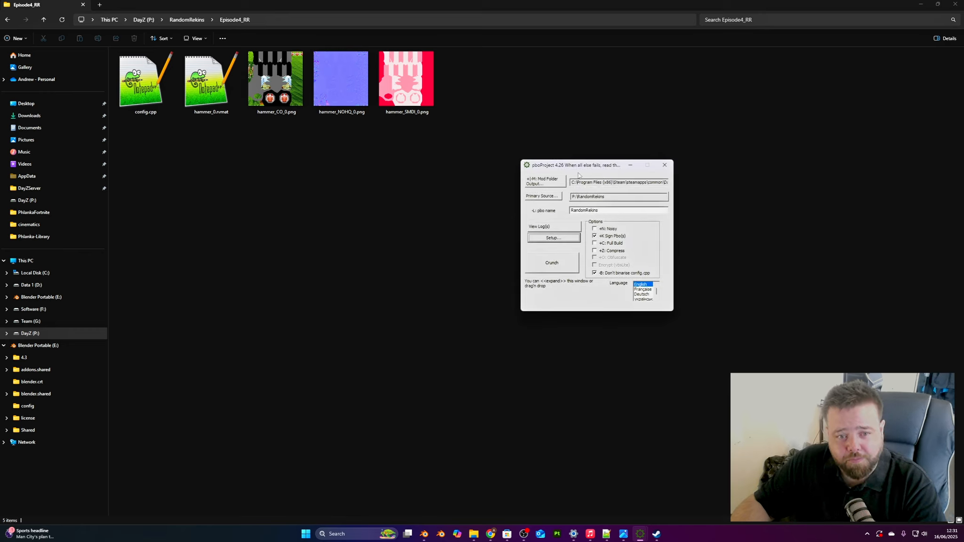
Crunch the P:\RandomRekins source folder into a signed RandomRekins PBO
{"action": "left_click_drag", "start_coordinate": [581, 168], "coordinate": [524, 208]}
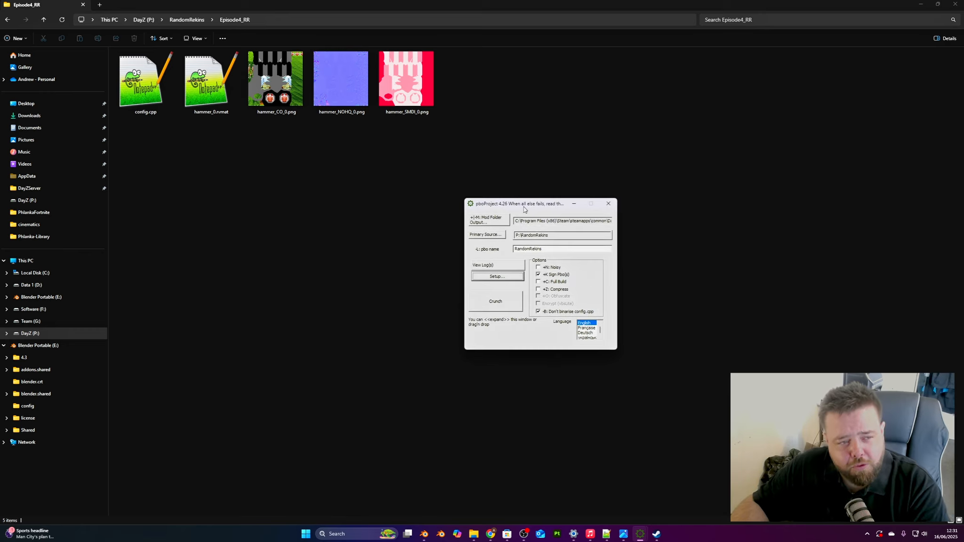
{"action": "left_click", "coordinate": [515, 304]}
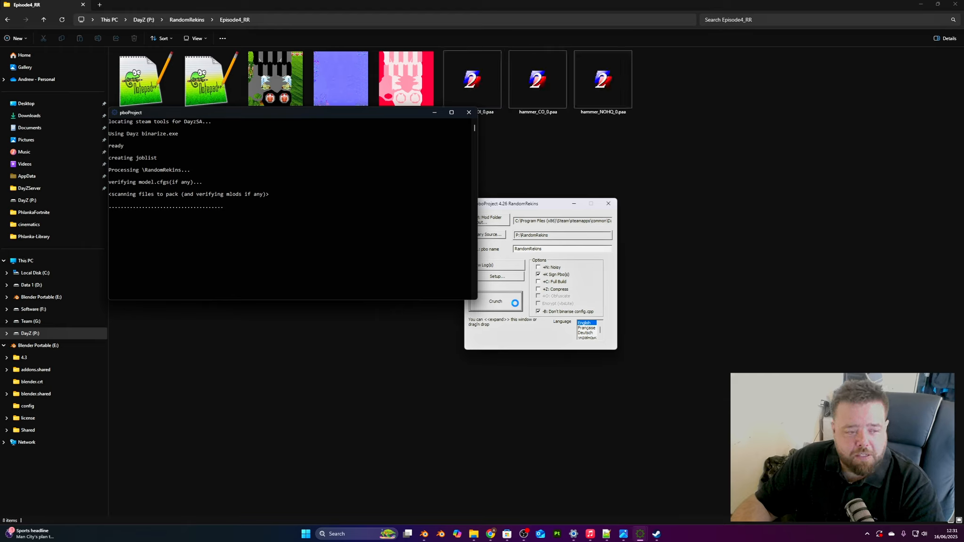